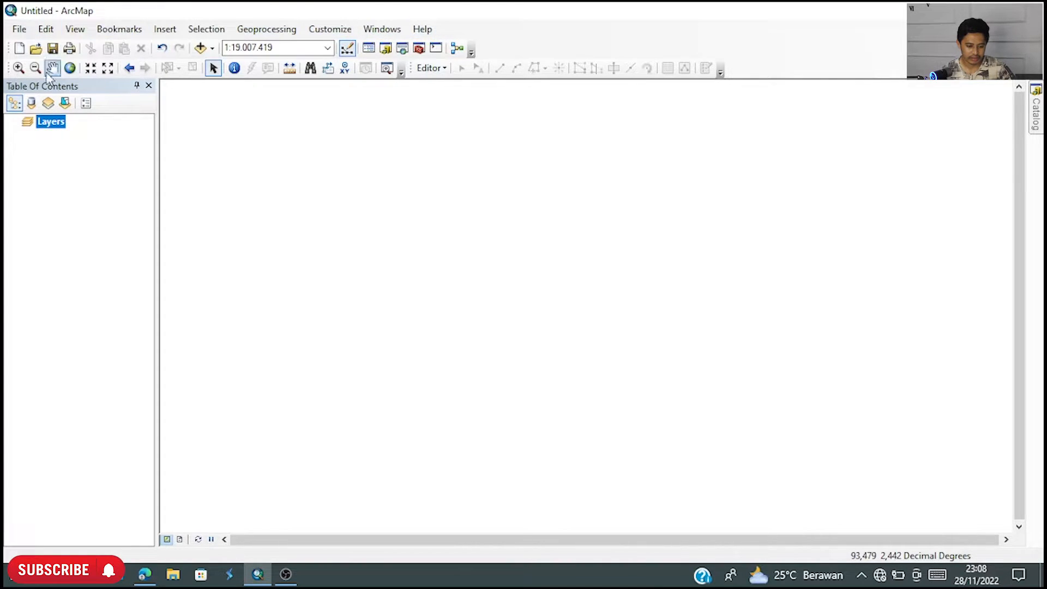
{"action": "left_click", "coordinate": [19, 29]}
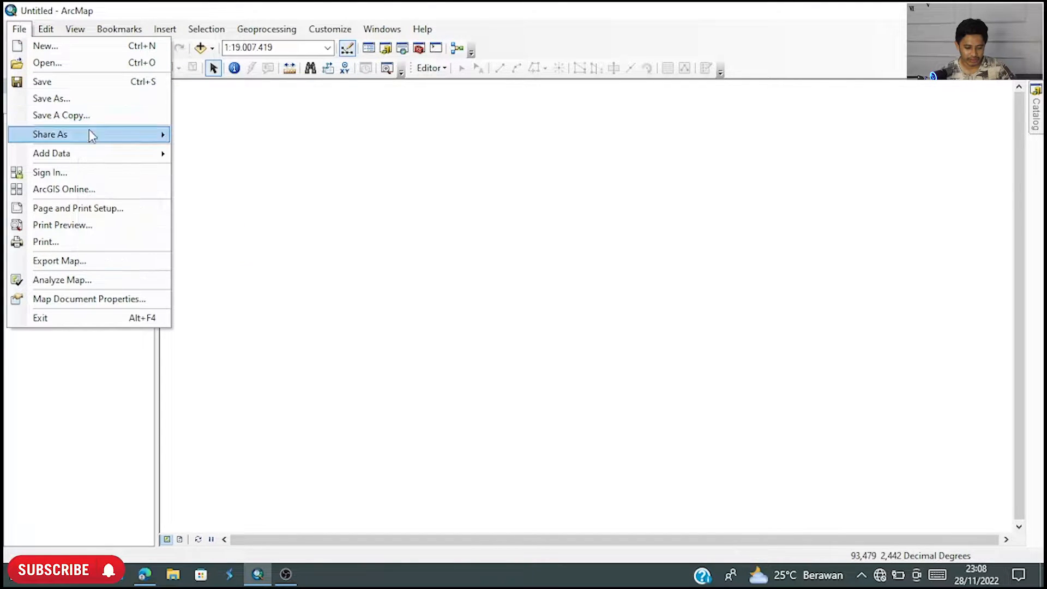
{"action": "mouse_move", "coordinate": [93, 158]}
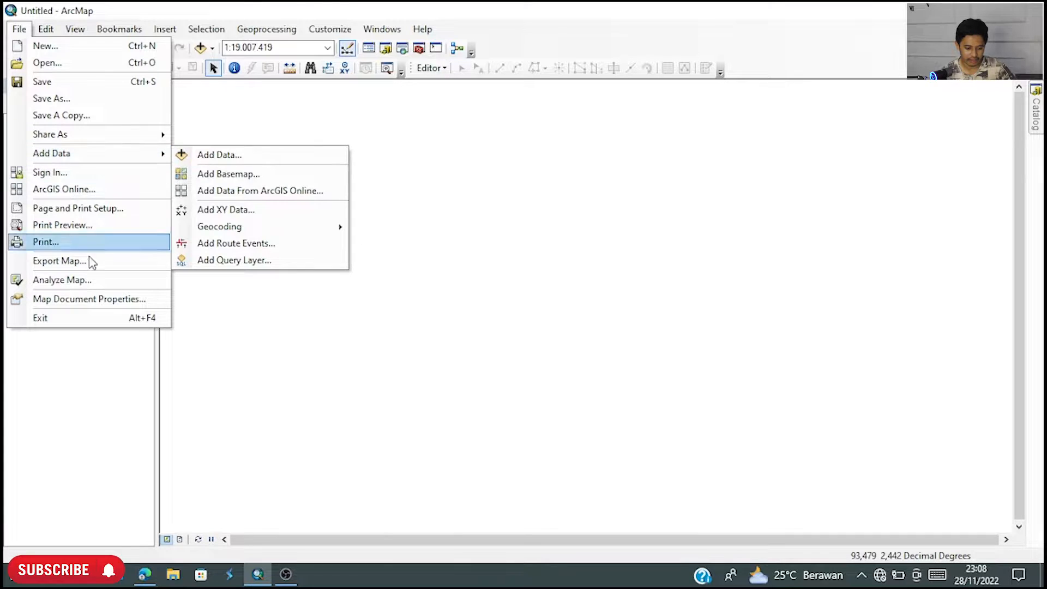
{"action": "mouse_move", "coordinate": [48, 32]}
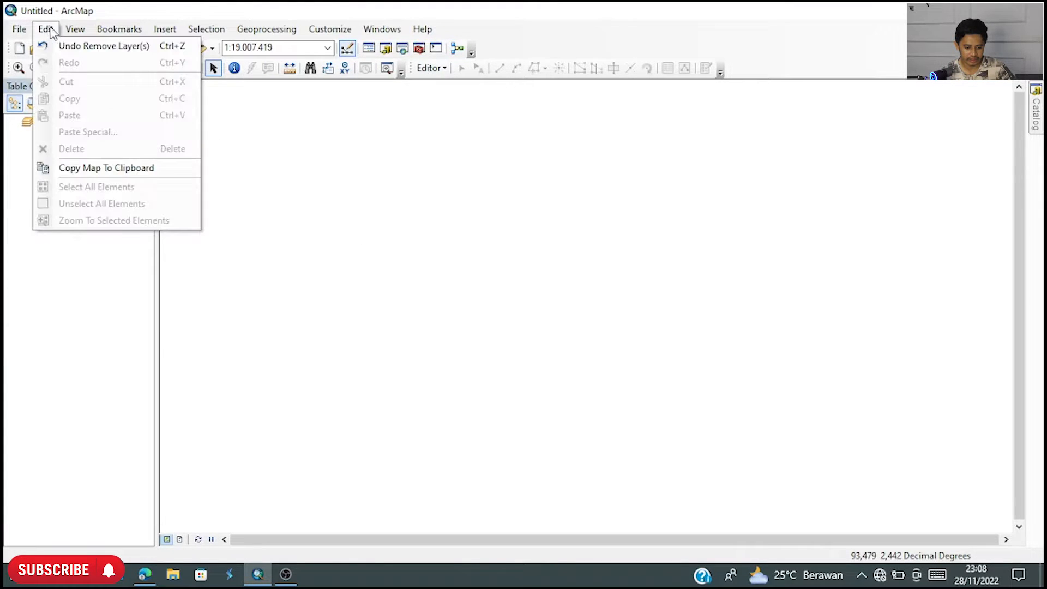
{"action": "mouse_move", "coordinate": [86, 34]}
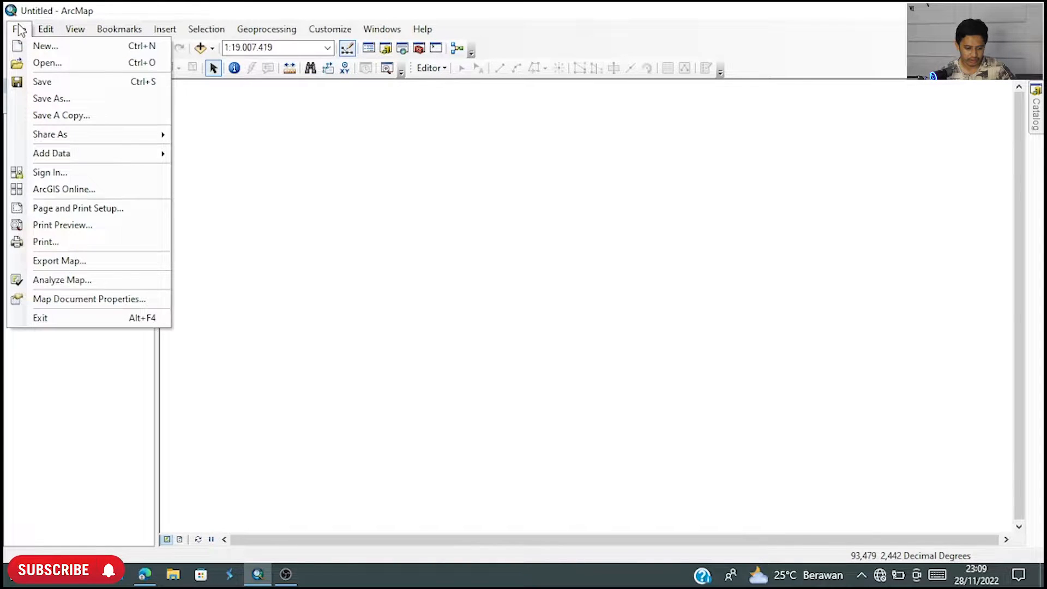
{"action": "left_click", "coordinate": [421, 232]}
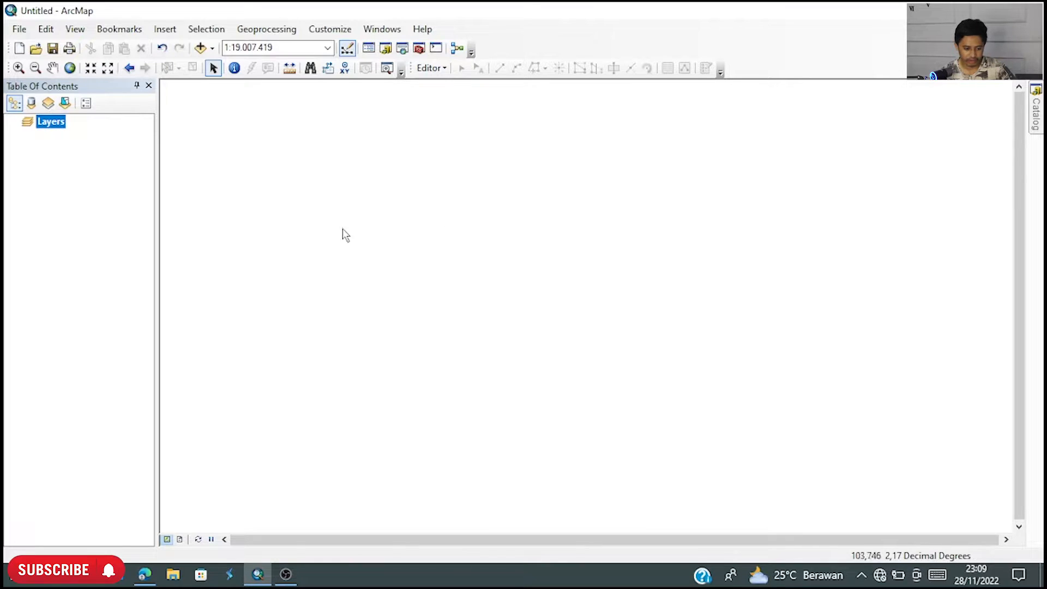
- Create a new map document from the Blank Map template, discarding the changes to the untitled map
{"action": "left_click", "coordinate": [20, 29]}
{"action": "left_click", "coordinate": [43, 46]}
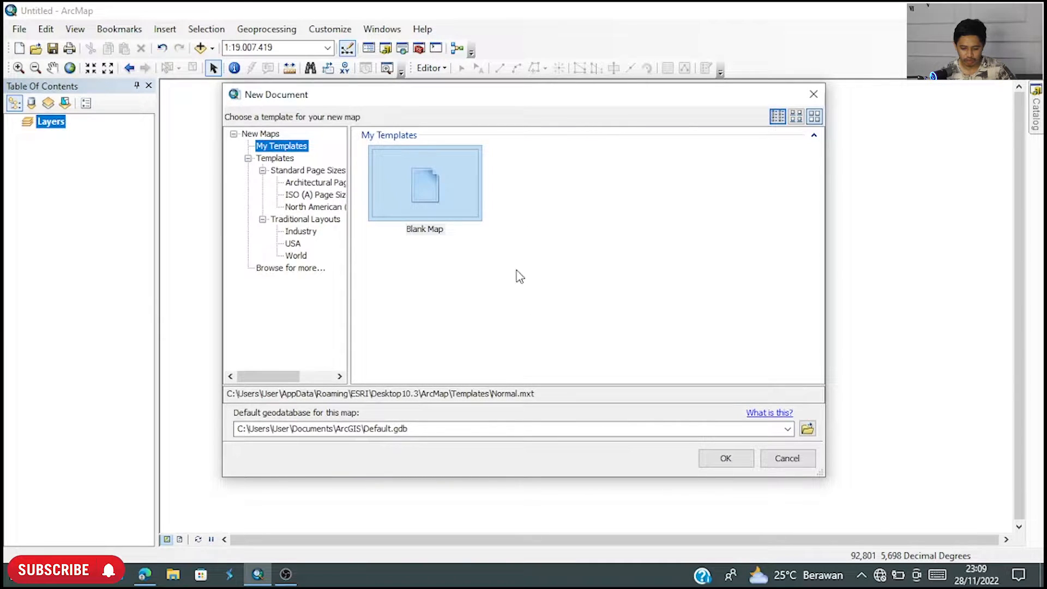
{"action": "left_click", "coordinate": [725, 461]}
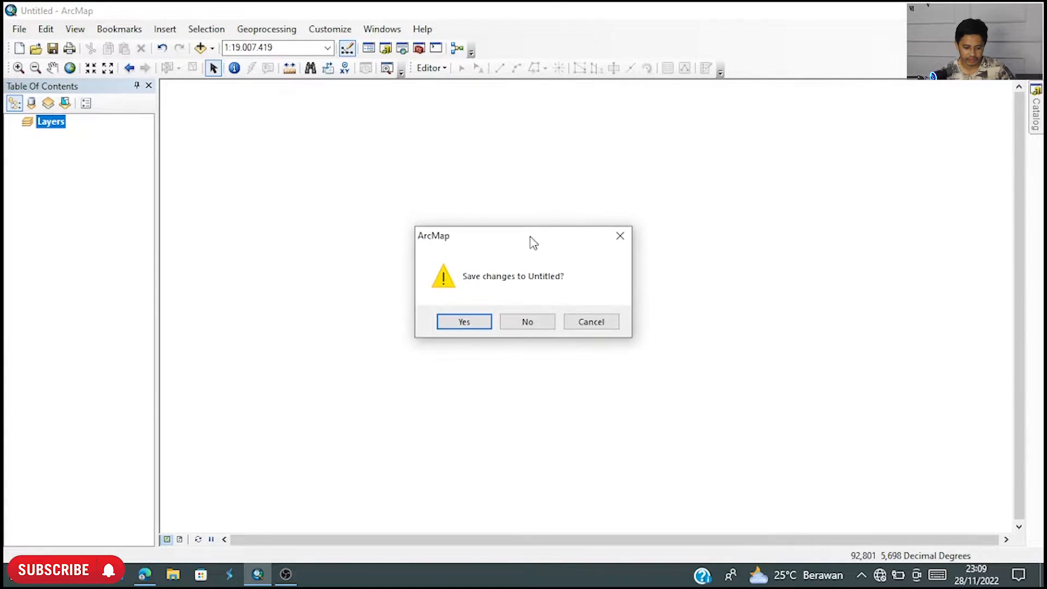
{"action": "left_click", "coordinate": [545, 323]}
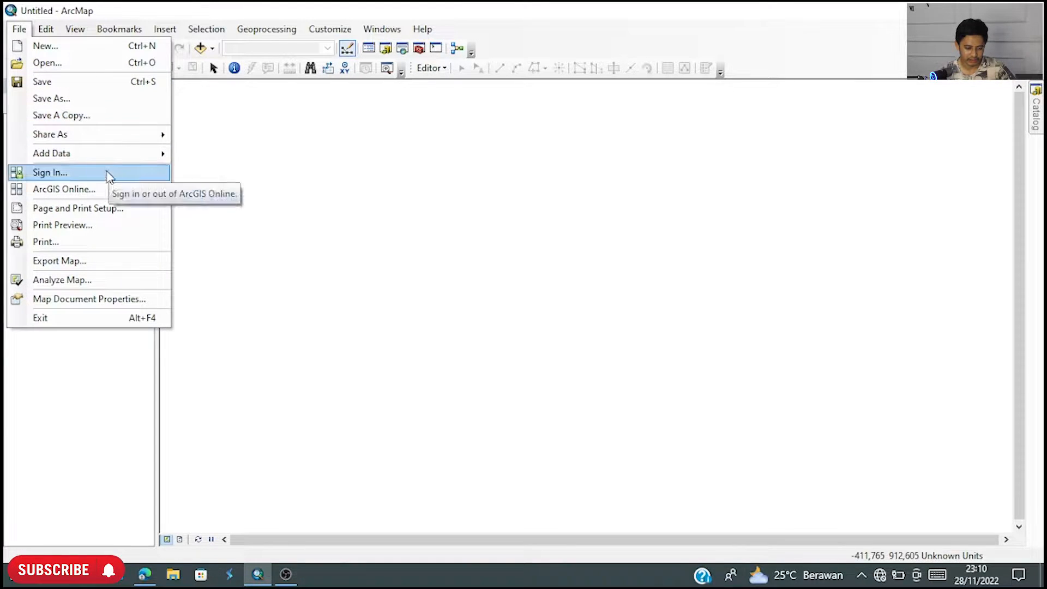
- Examine which ArcMap document versions are available for saving a copy of the map, and leave without saving
{"action": "left_click", "coordinate": [134, 115]}
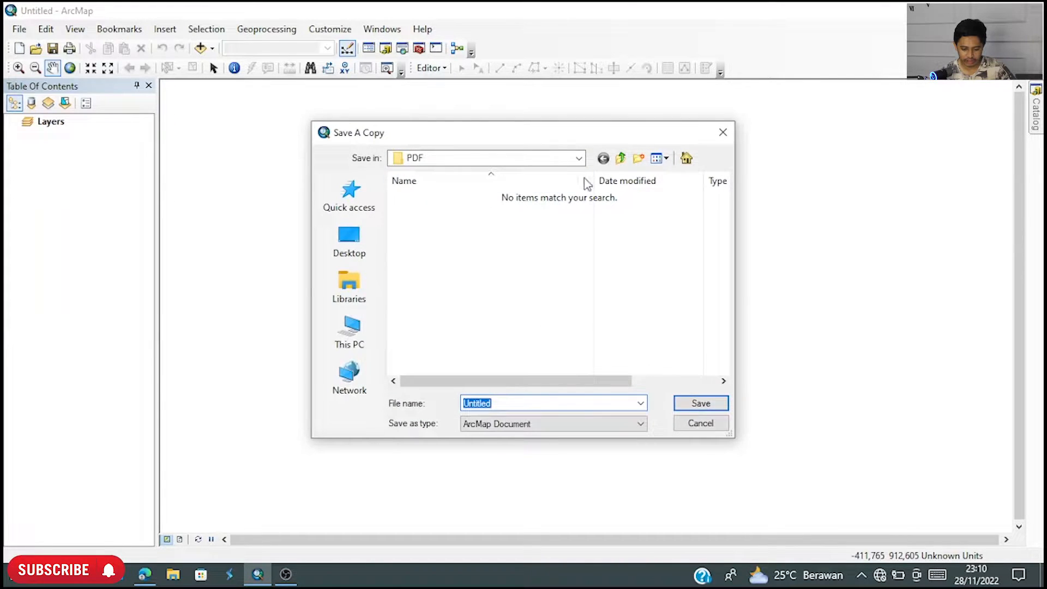
{"action": "left_click", "coordinate": [597, 429]}
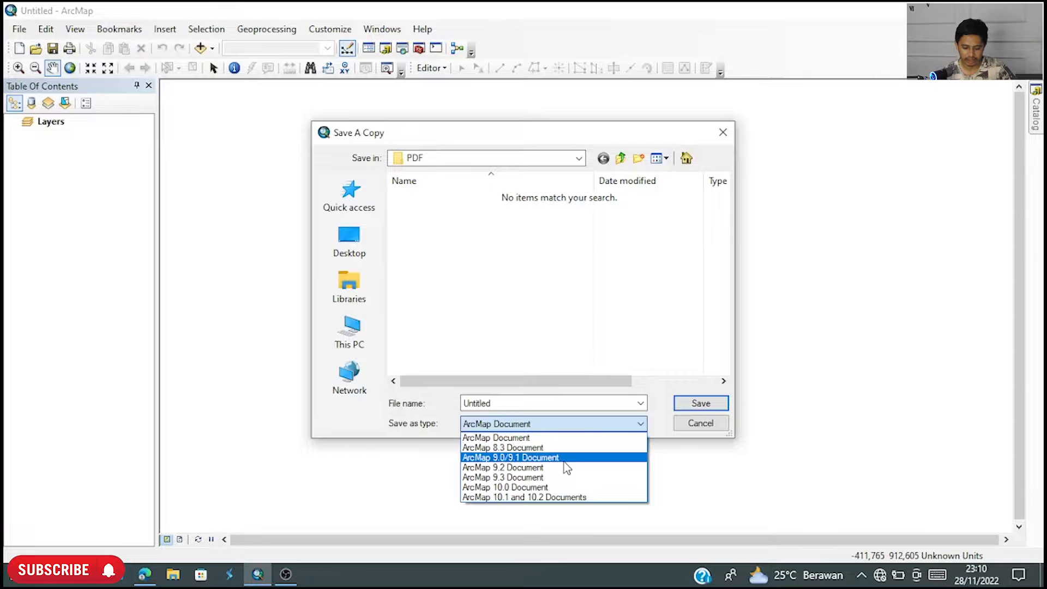
{"action": "left_click", "coordinate": [731, 132]}
{"action": "left_click", "coordinate": [731, 132]}
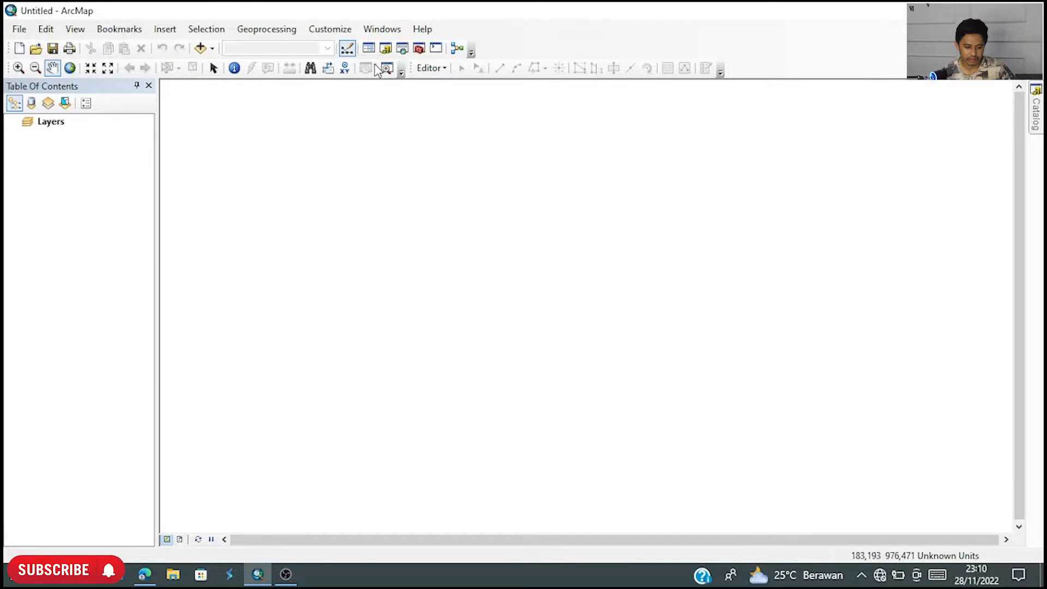
- Add the shapefile BATAS_PROVINSI_DESEMBER_2019_DUKCAPIL.shp to the map as a layer
{"action": "left_click", "coordinate": [19, 28]}
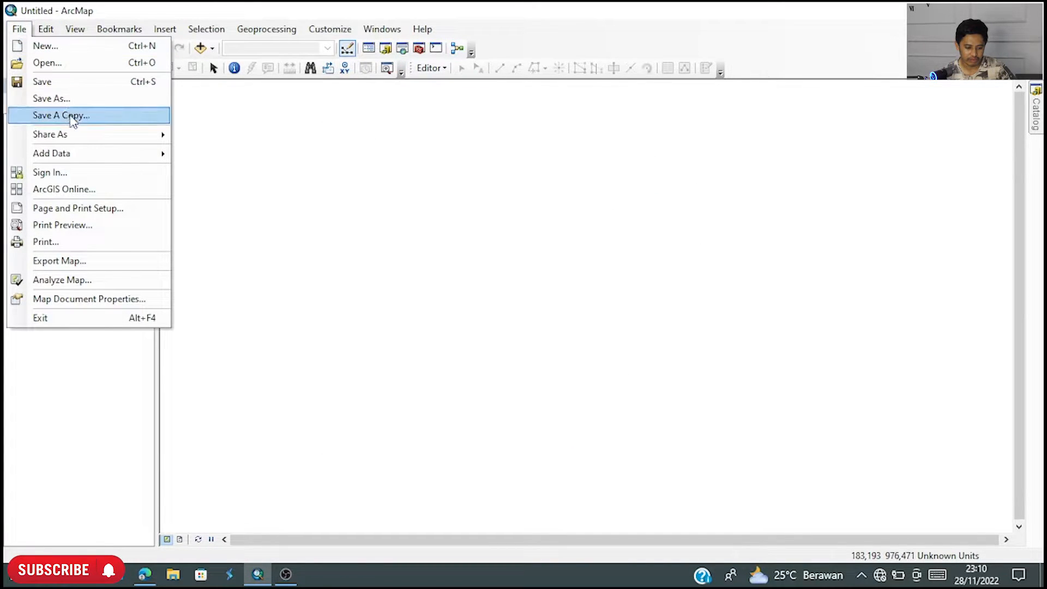
{"action": "mouse_move", "coordinate": [87, 140]}
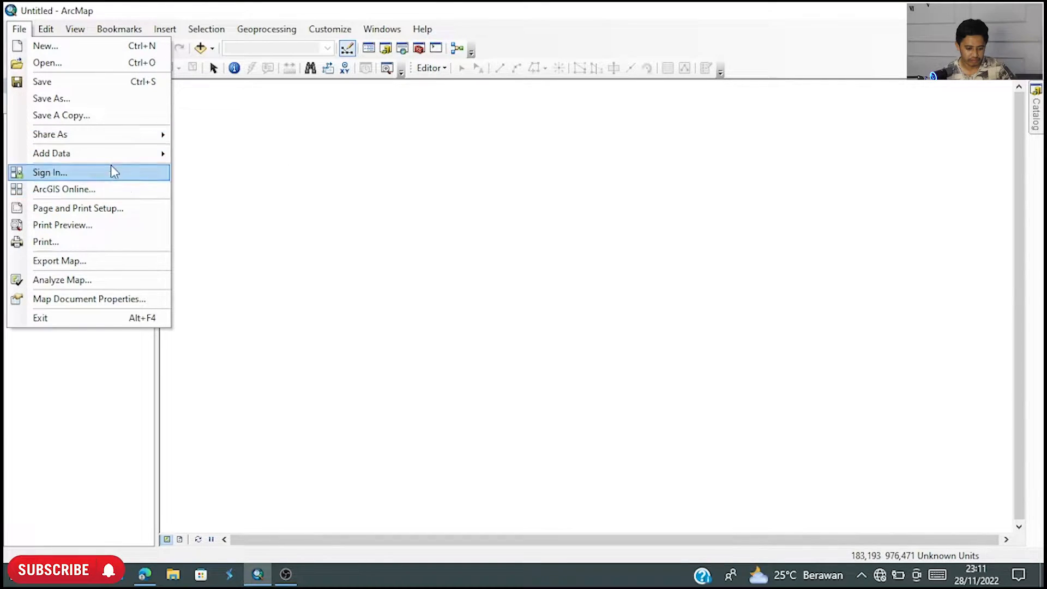
{"action": "mouse_move", "coordinate": [111, 159]}
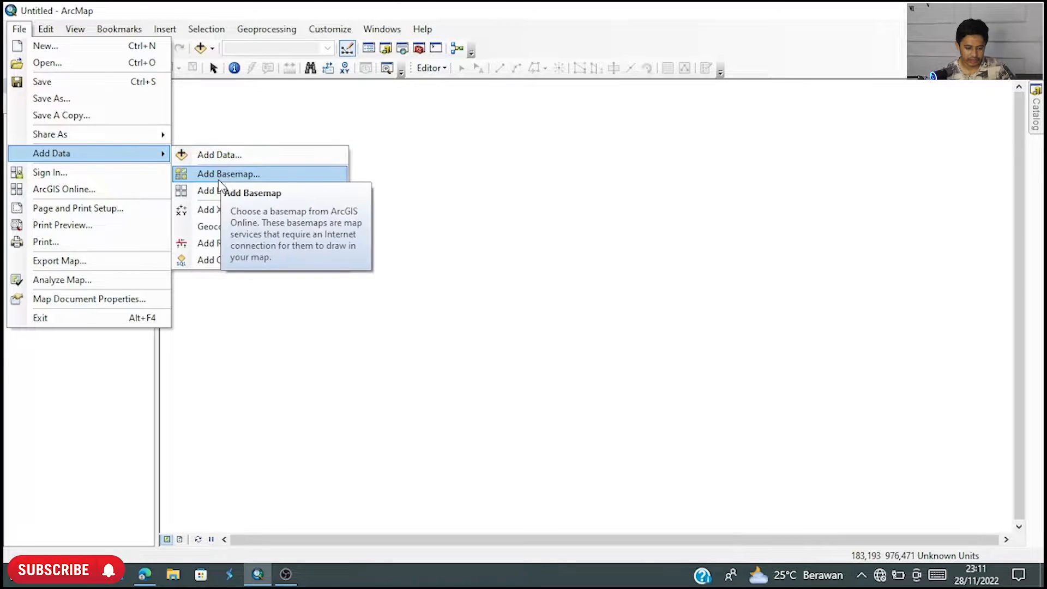
{"action": "left_click", "coordinate": [227, 156]}
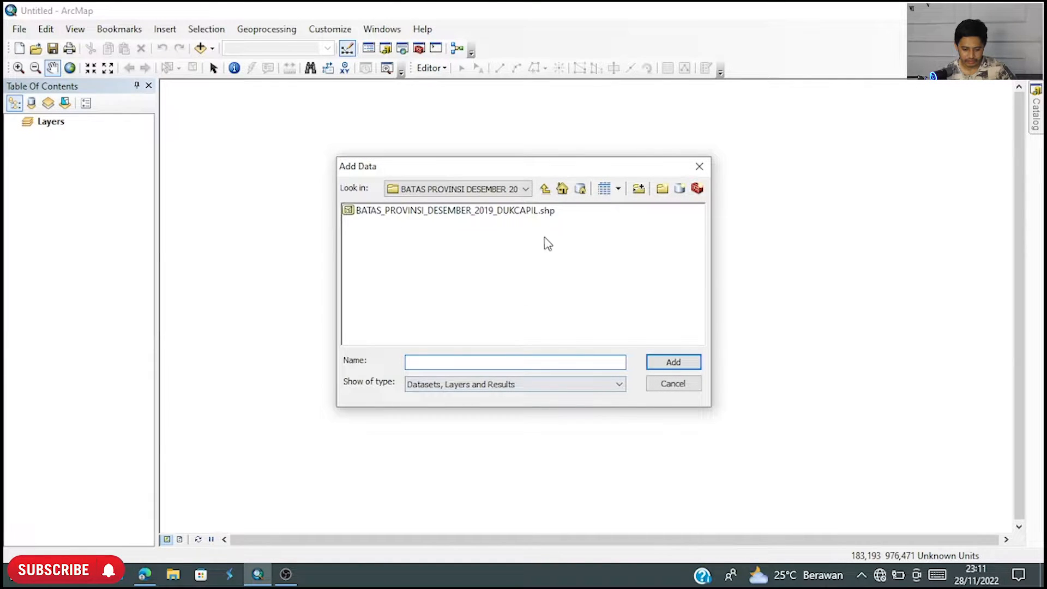
{"action": "left_click", "coordinate": [540, 388]}
{"action": "left_click", "coordinate": [540, 389]}
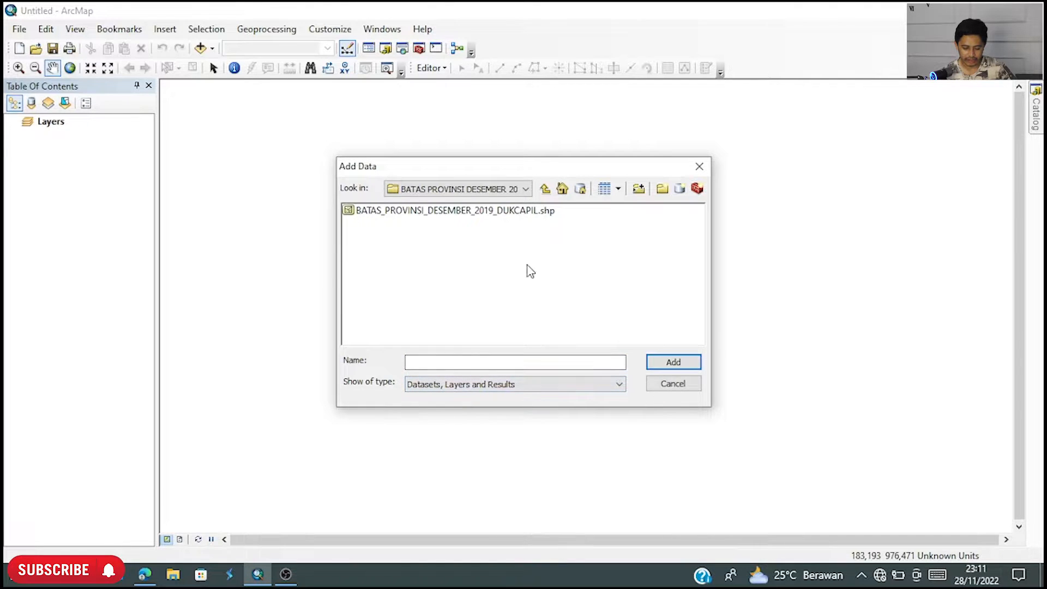
{"action": "left_click", "coordinate": [506, 218]}
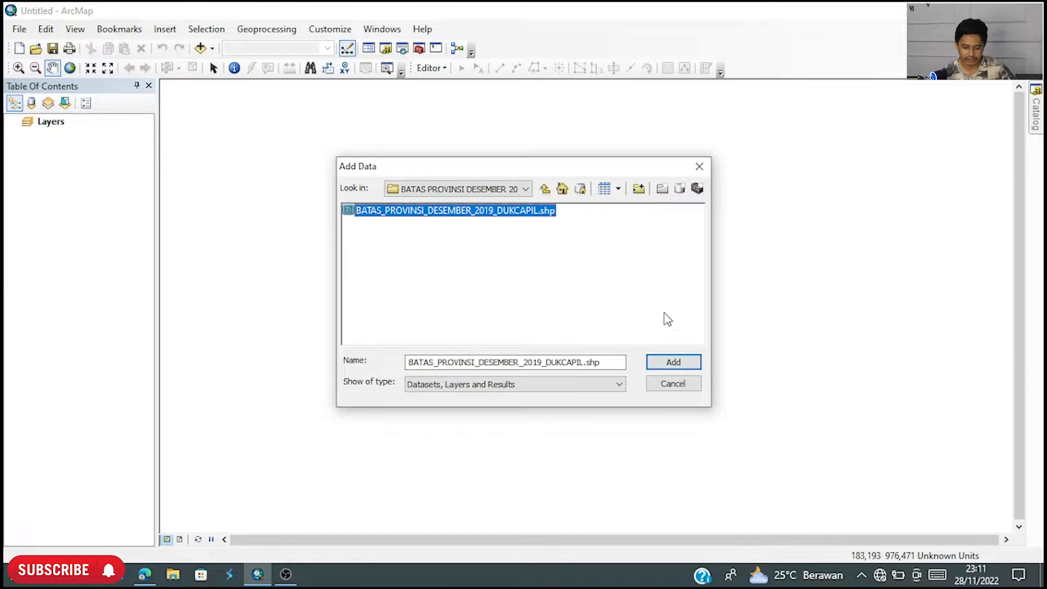
{"action": "left_click", "coordinate": [673, 362]}
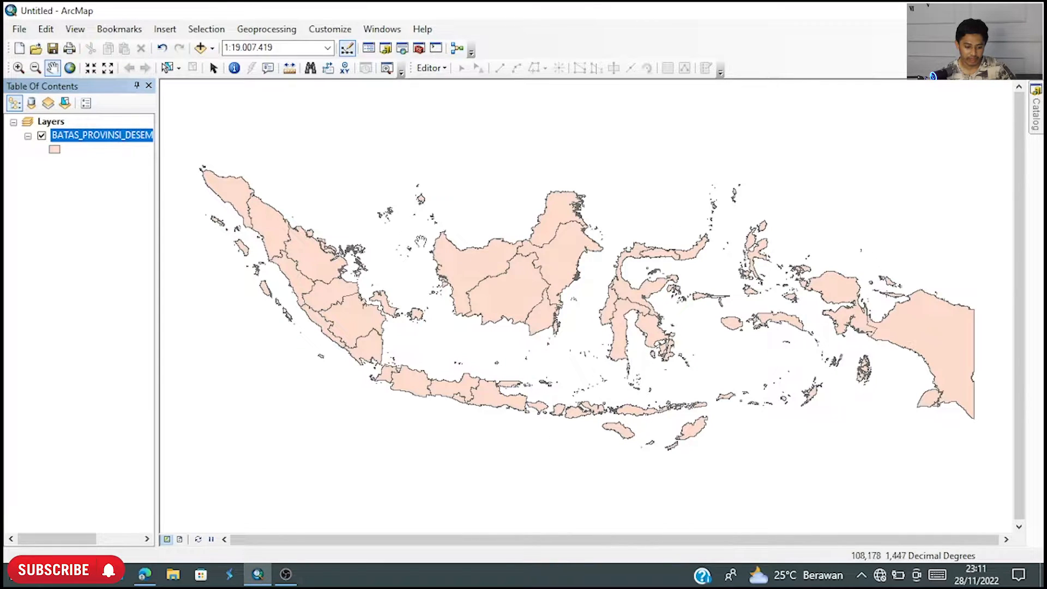
- Look through the basemap gallery, including Imagery with Labels, Streets and Topographic, and leave without adding a basemap
{"action": "left_click", "coordinate": [20, 29]}
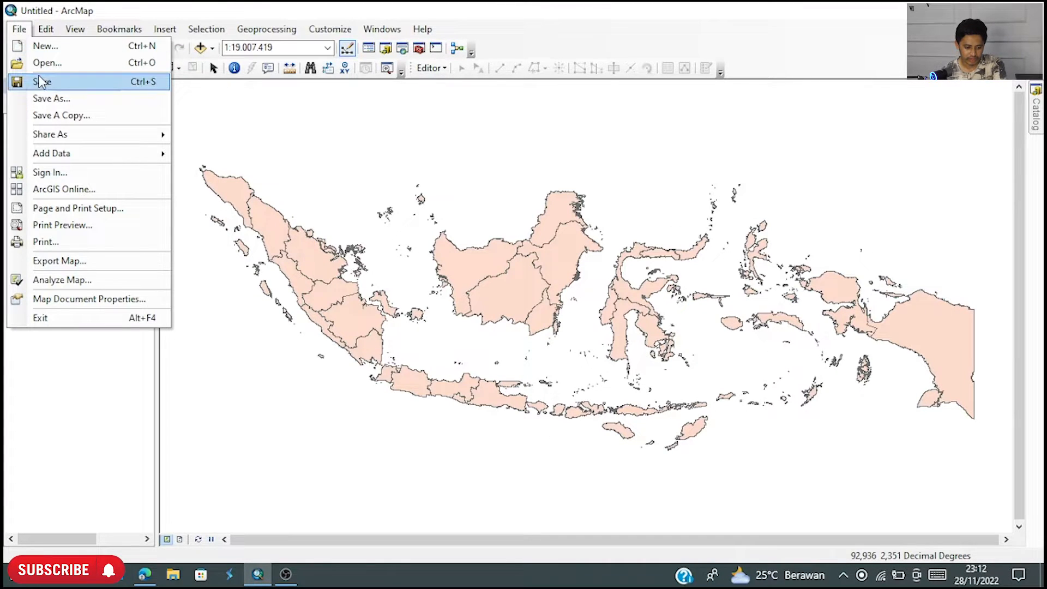
{"action": "mouse_move", "coordinate": [101, 156]}
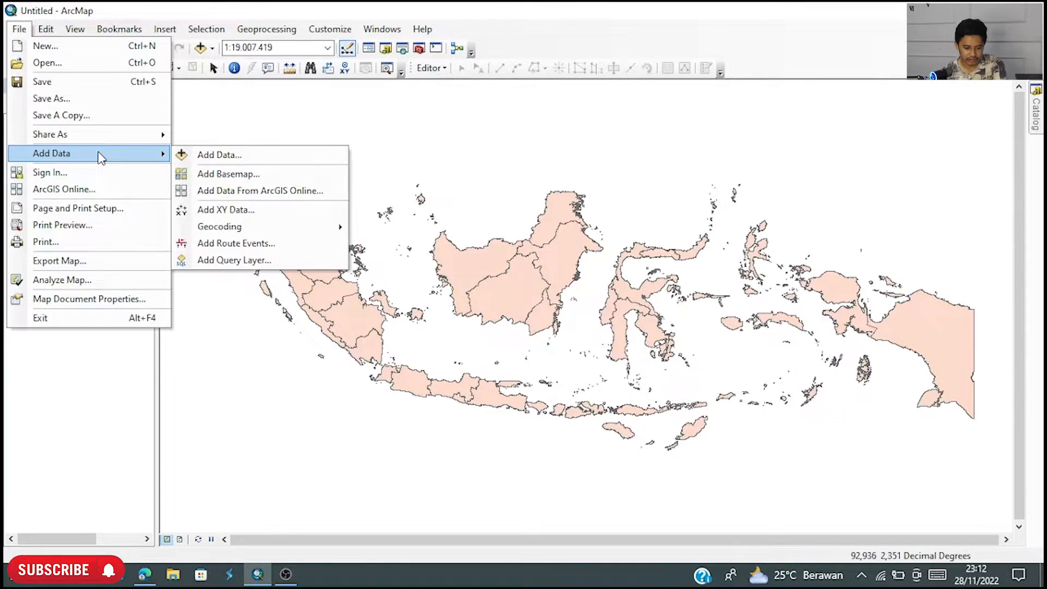
{"action": "left_click", "coordinate": [217, 174]}
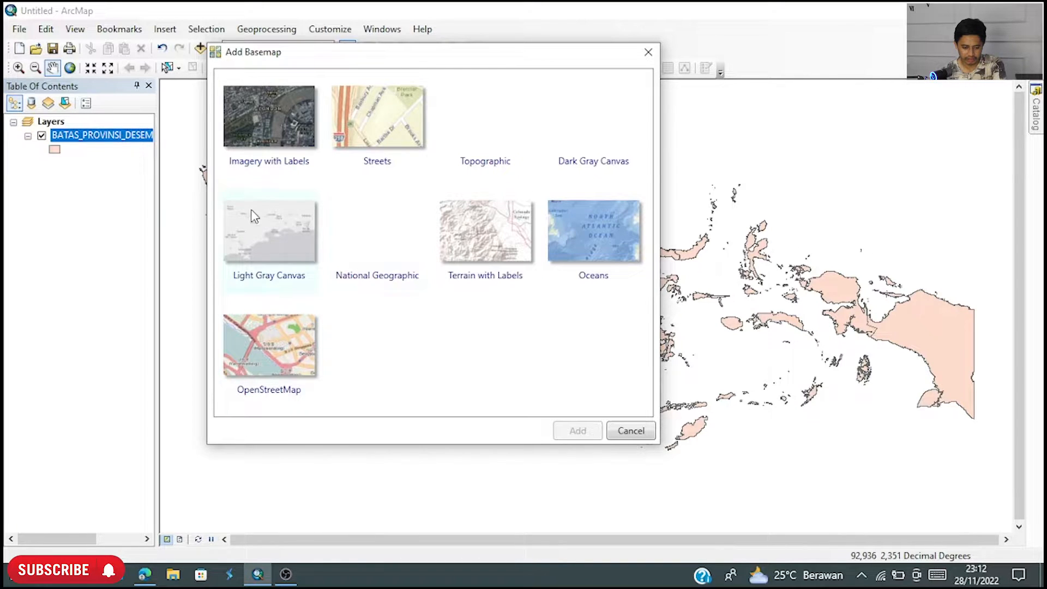
{"action": "left_click", "coordinate": [280, 132]}
{"action": "left_click", "coordinate": [386, 134]}
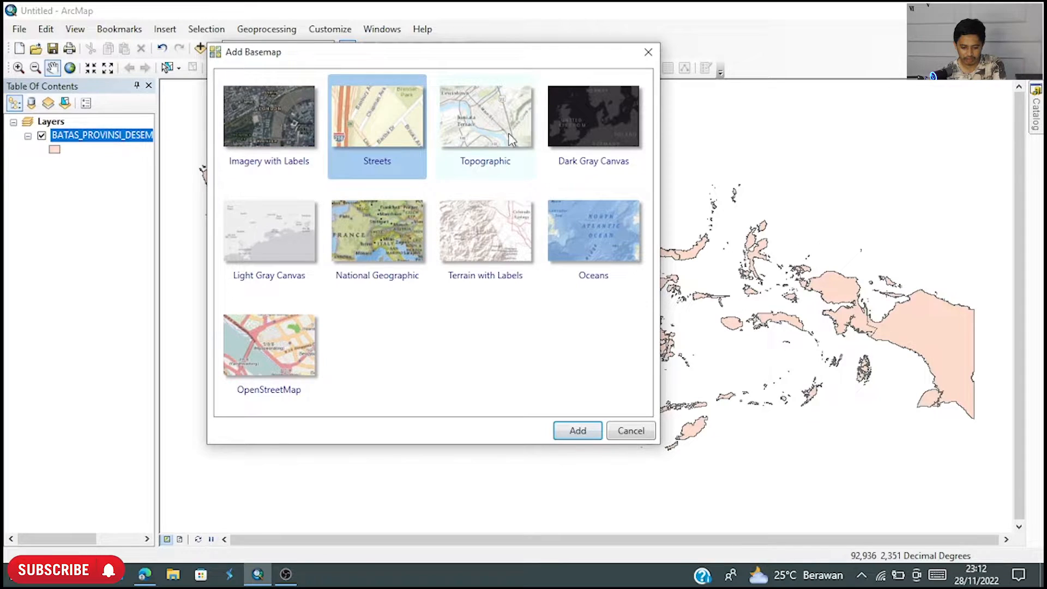
{"action": "left_click", "coordinate": [492, 139]}
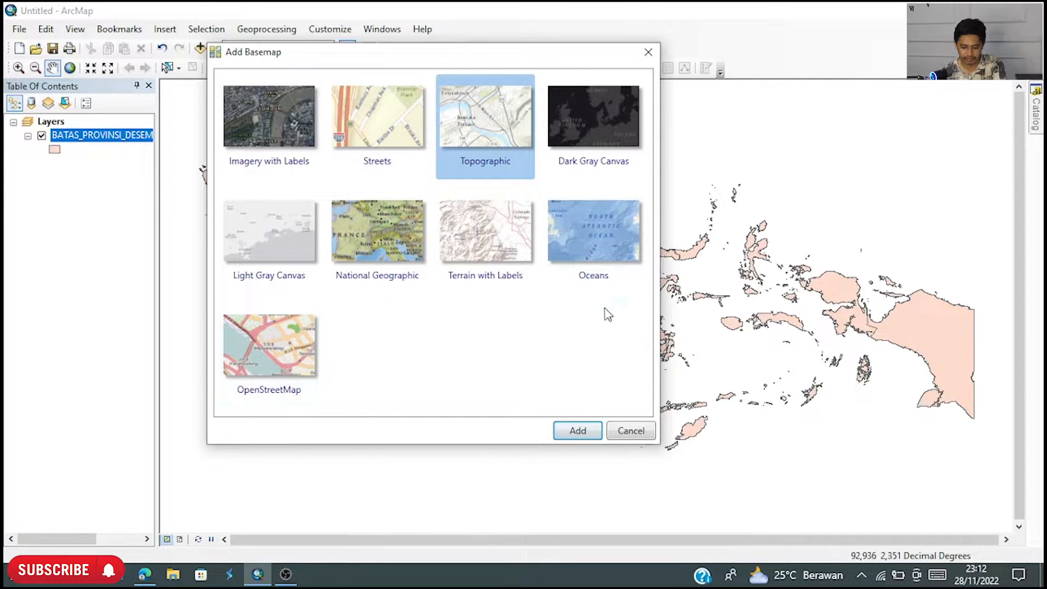
{"action": "left_click", "coordinate": [648, 52]}
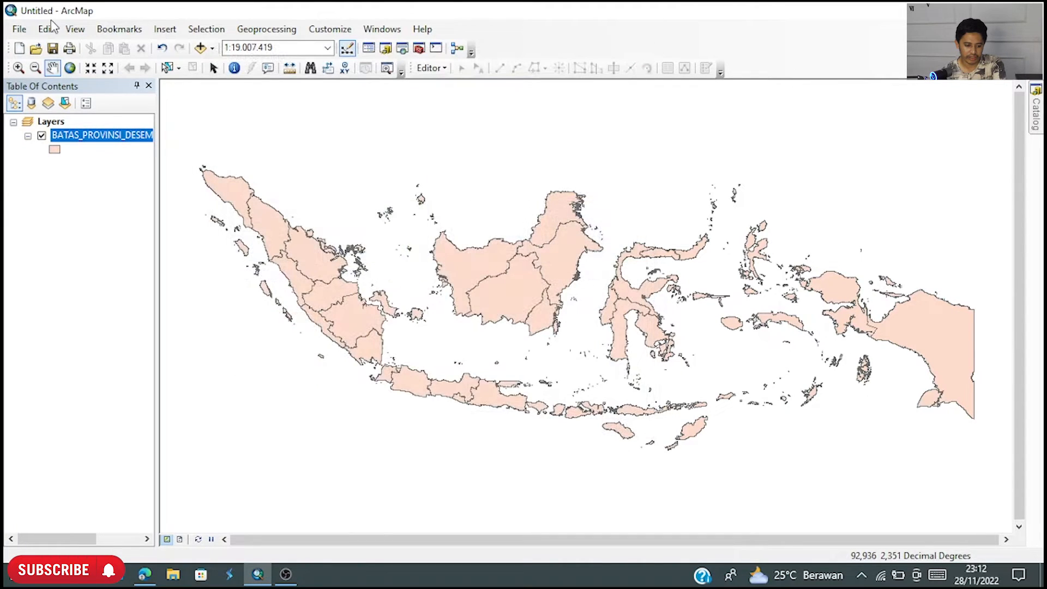
- Examine the ArcGIS Online search window for adding online data, and close it without adding anything
{"action": "left_click", "coordinate": [19, 29]}
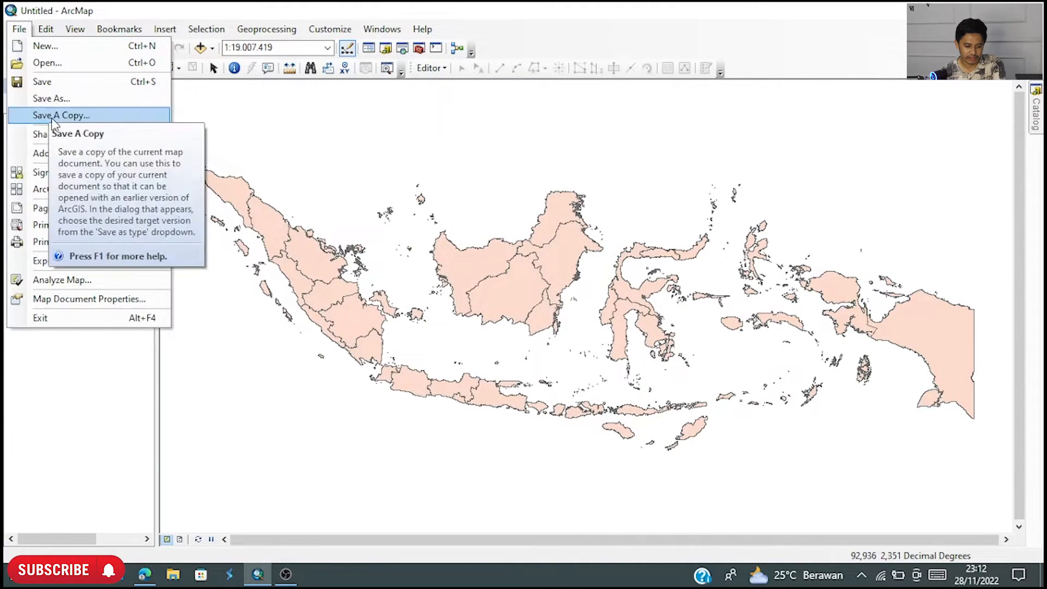
{"action": "mouse_move", "coordinate": [163, 153]}
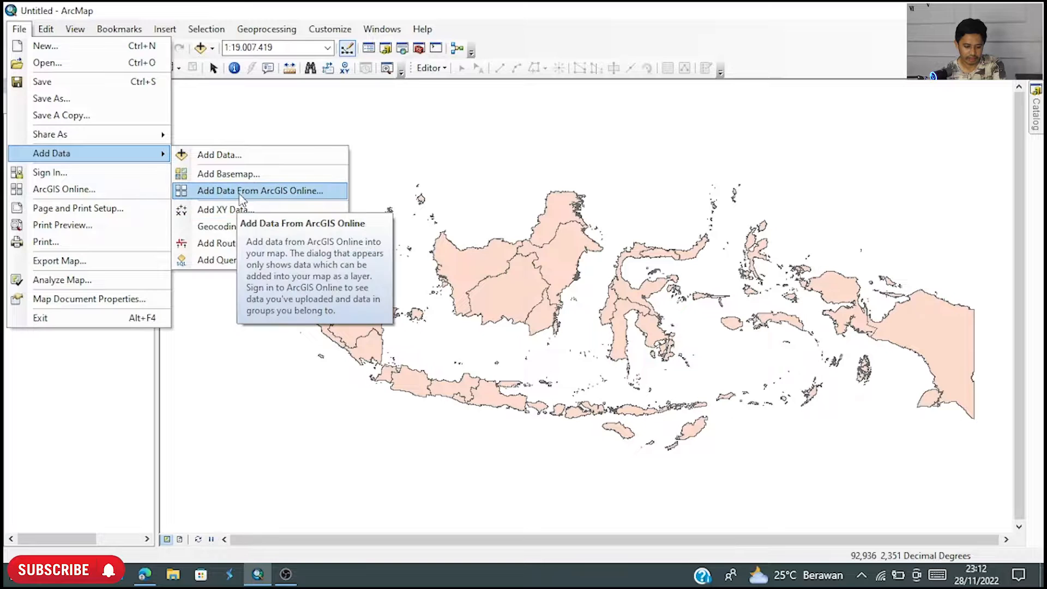
{"action": "left_click", "coordinate": [243, 191]}
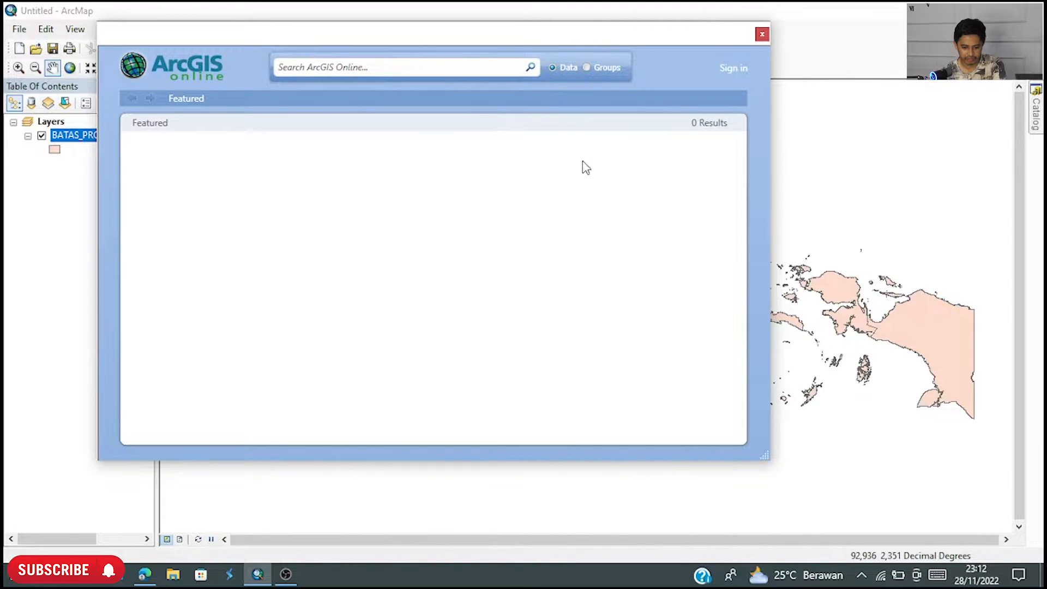
{"action": "left_click", "coordinate": [346, 63]}
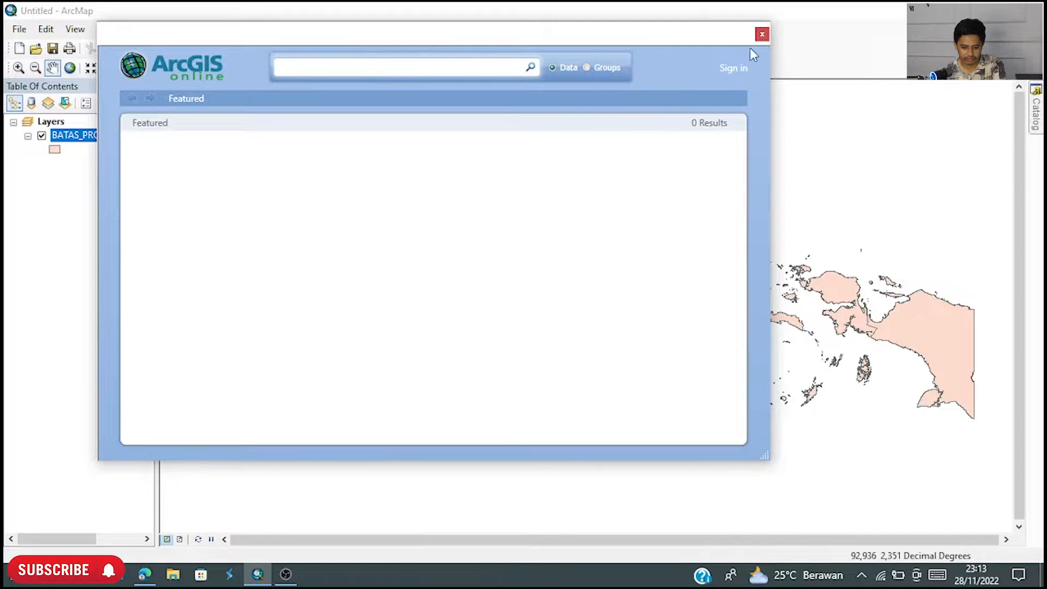
{"action": "left_click", "coordinate": [763, 34]}
{"action": "left_click", "coordinate": [24, 30]}
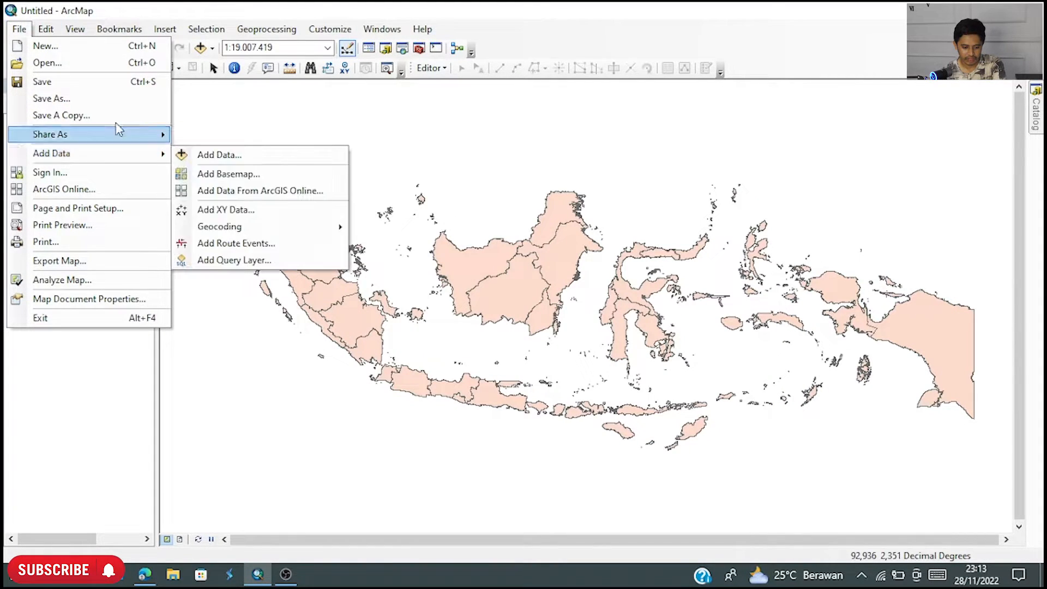
{"action": "mouse_move", "coordinate": [159, 154]}
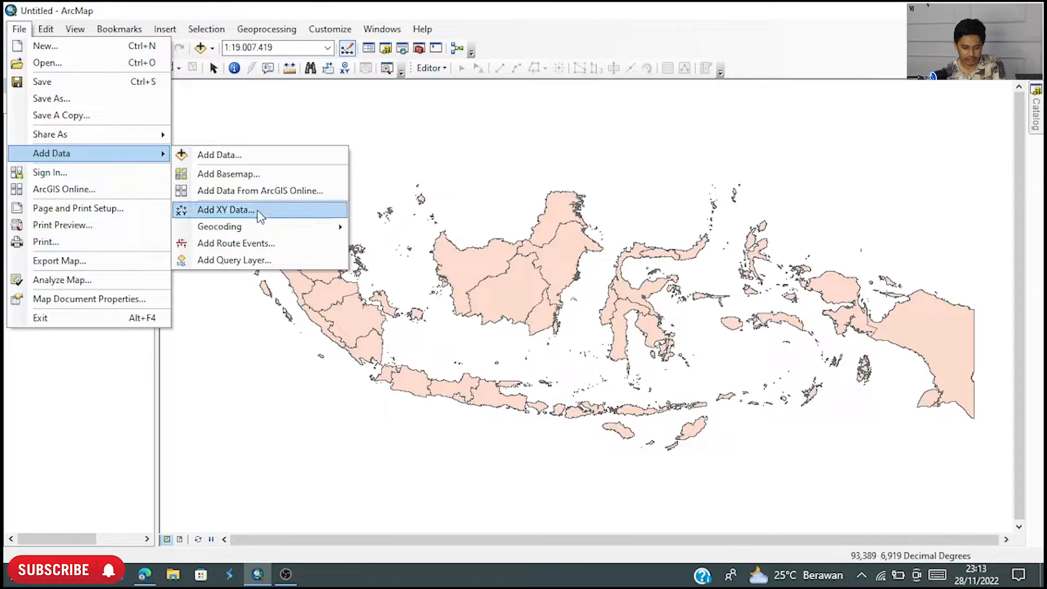
{"action": "left_click", "coordinate": [271, 191]}
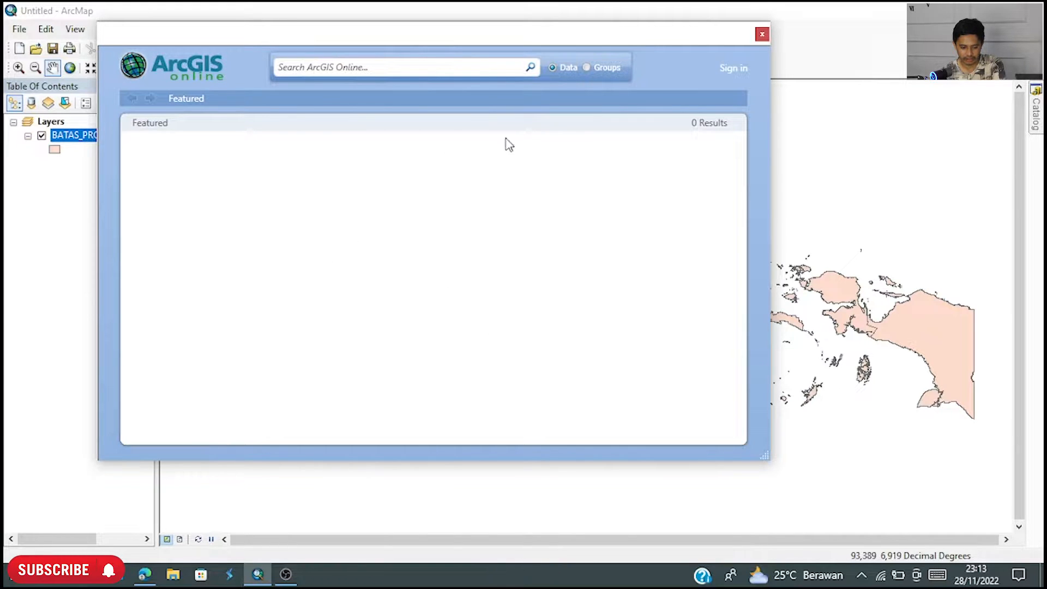
{"action": "left_click", "coordinate": [762, 35]}
- Examine the Add XY Data dialog for mapping a coordinate table, and close it without adding anything
{"action": "left_click", "coordinate": [17, 29]}
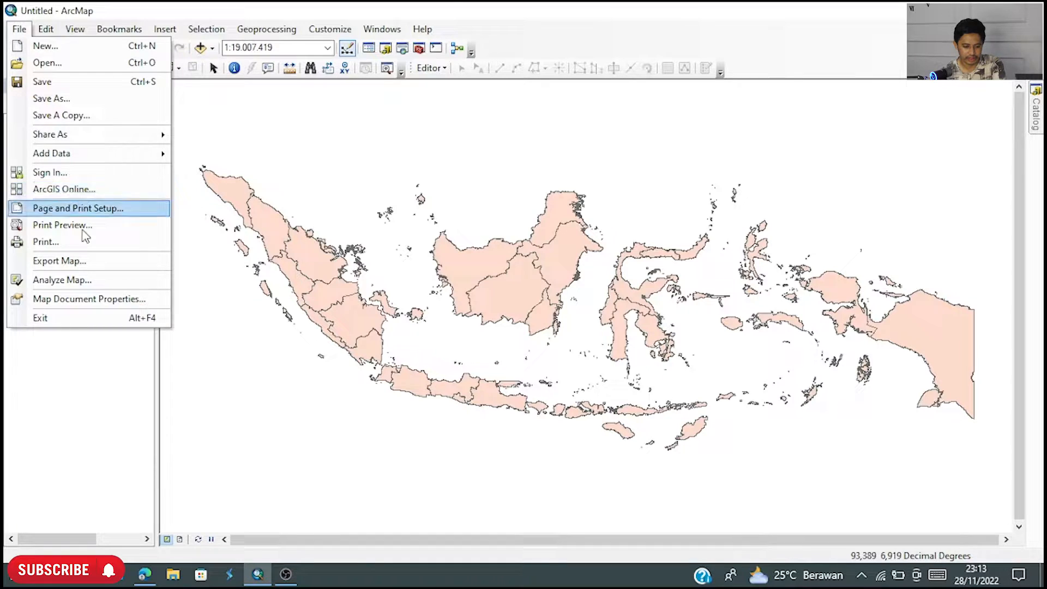
{"action": "mouse_move", "coordinate": [105, 162]}
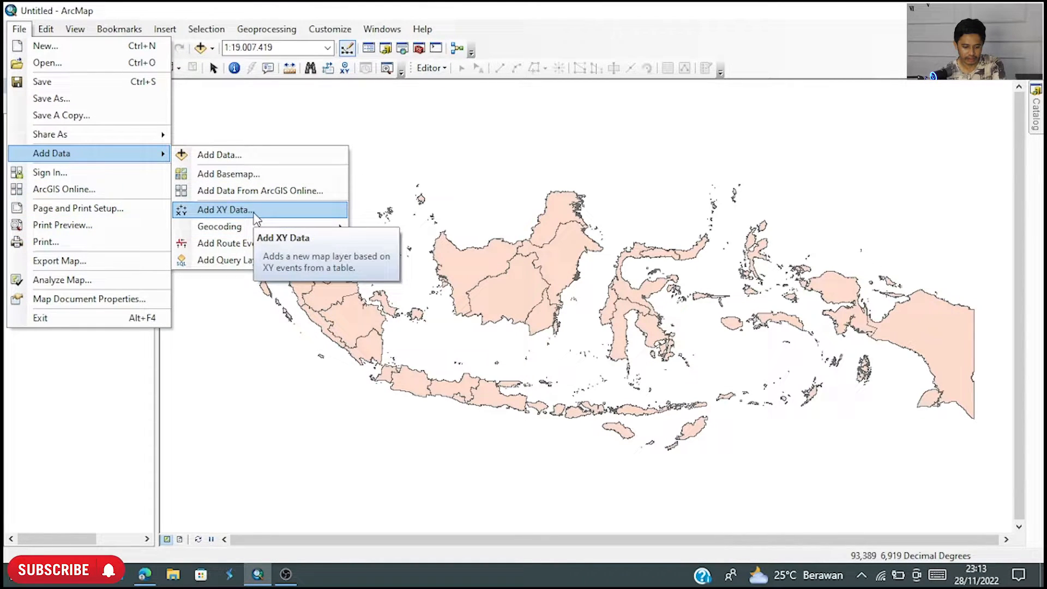
{"action": "left_click", "coordinate": [255, 217]}
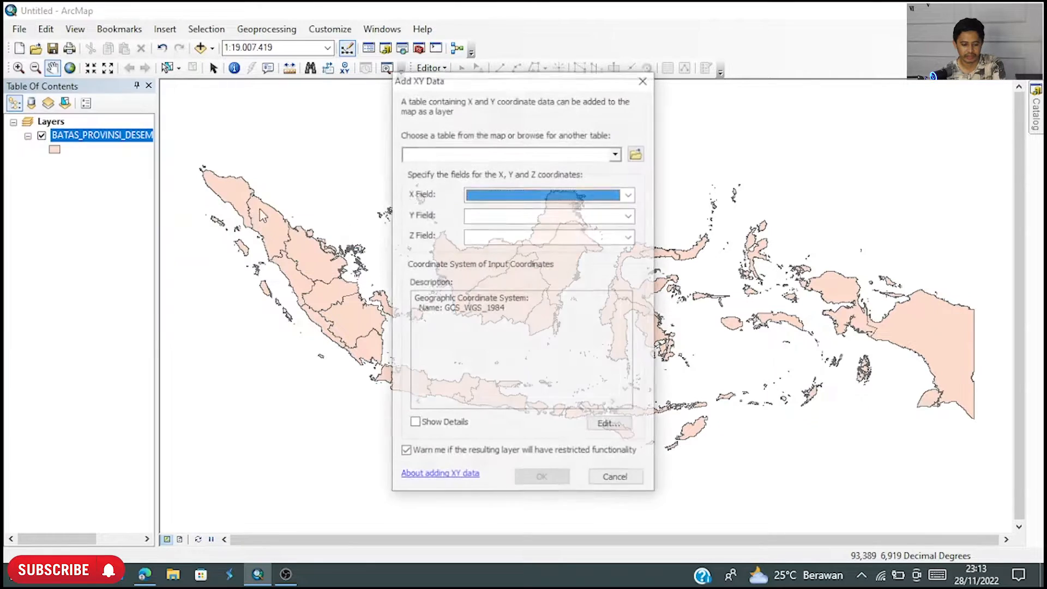
{"action": "left_click", "coordinate": [618, 153]}
{"action": "left_click", "coordinate": [618, 153]}
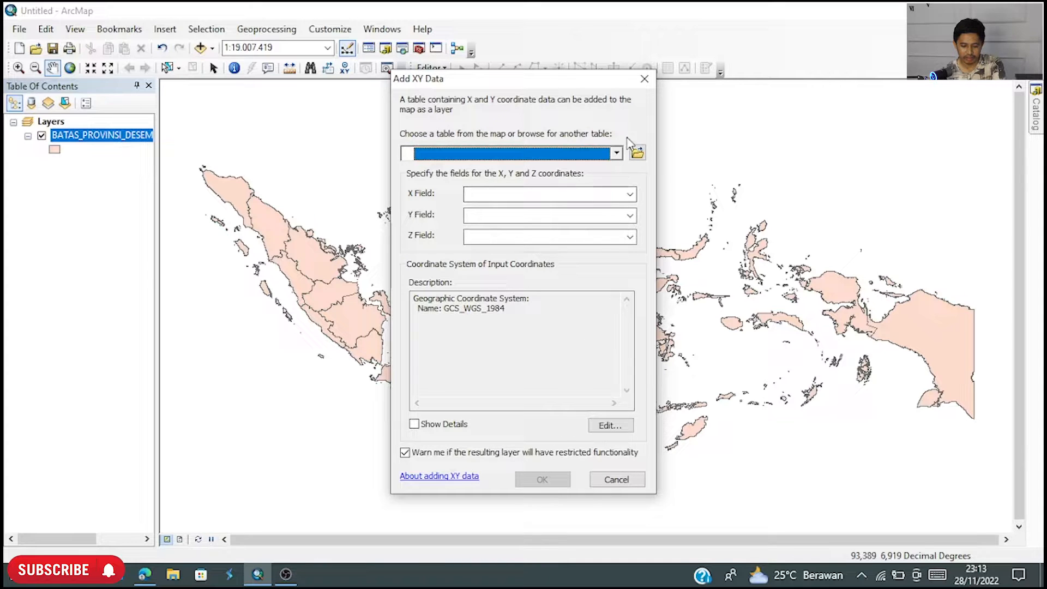
{"action": "left_click", "coordinate": [644, 79]}
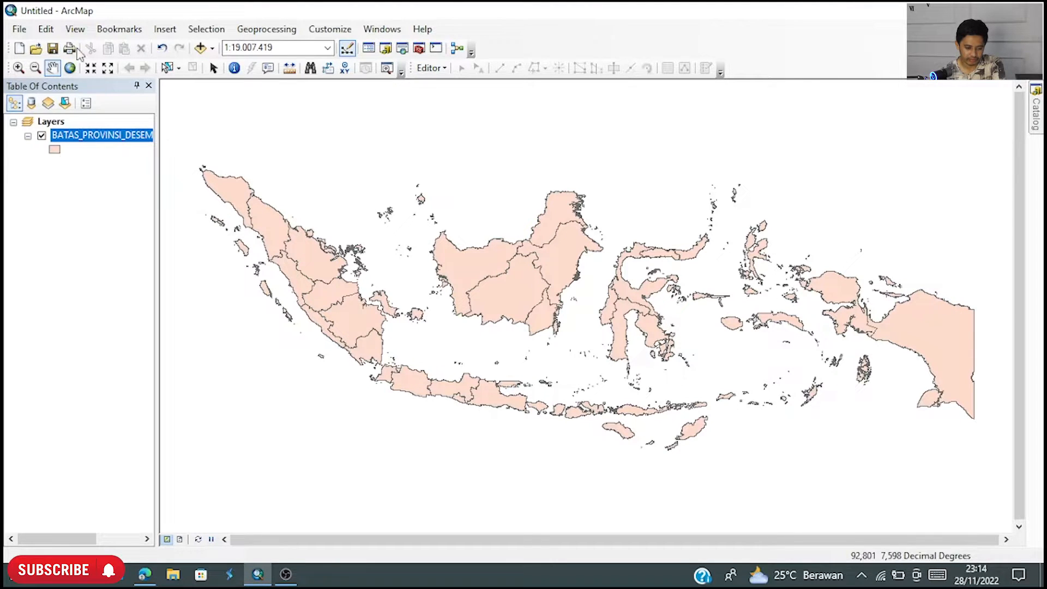
- Look through the available printers and paper sizes in the page and print setup, trying Brother HL-T4000DW Printer (Copy 1) as the printer
{"action": "left_click", "coordinate": [19, 28]}
{"action": "mouse_move", "coordinate": [97, 156]}
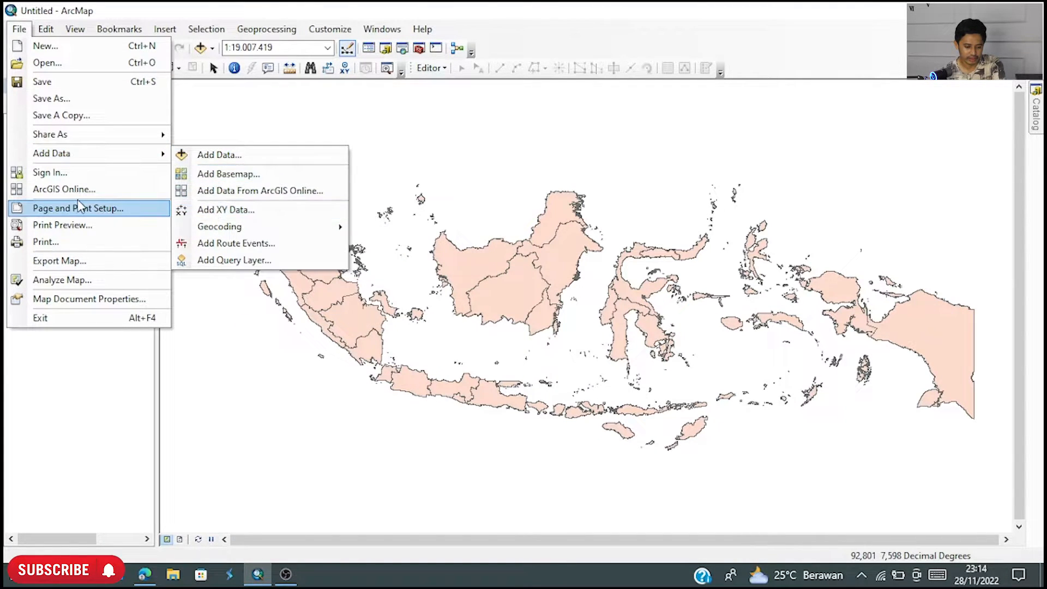
{"action": "left_click", "coordinate": [105, 215]}
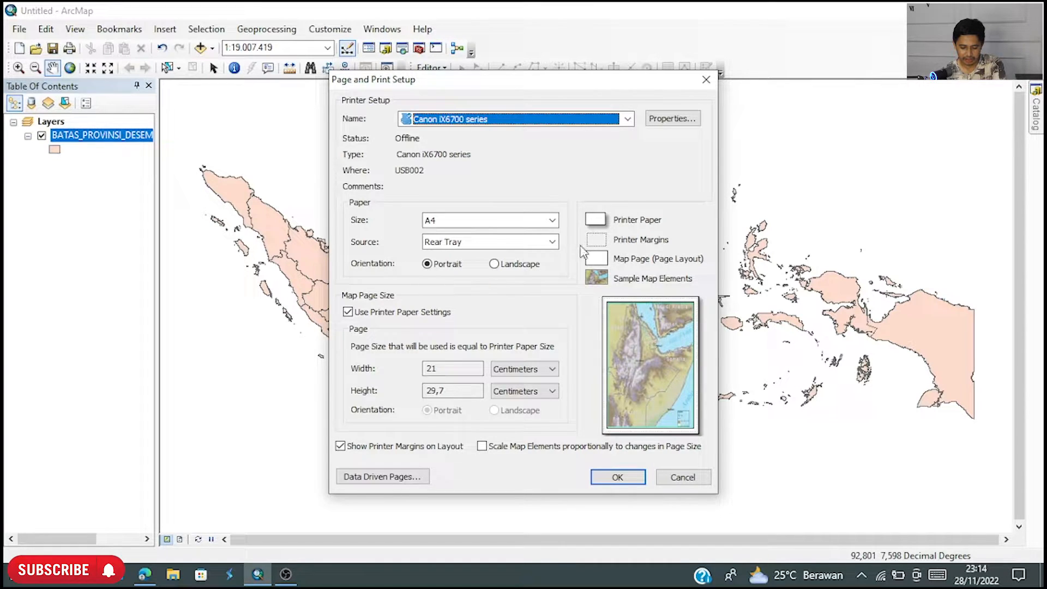
{"action": "left_click", "coordinate": [577, 120]}
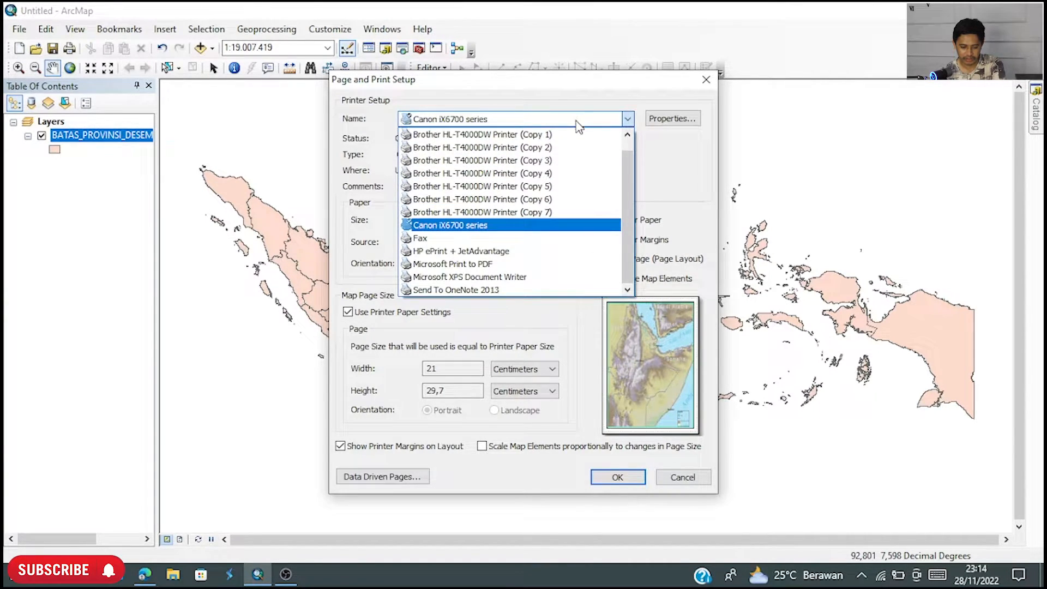
{"action": "left_click", "coordinate": [572, 133]}
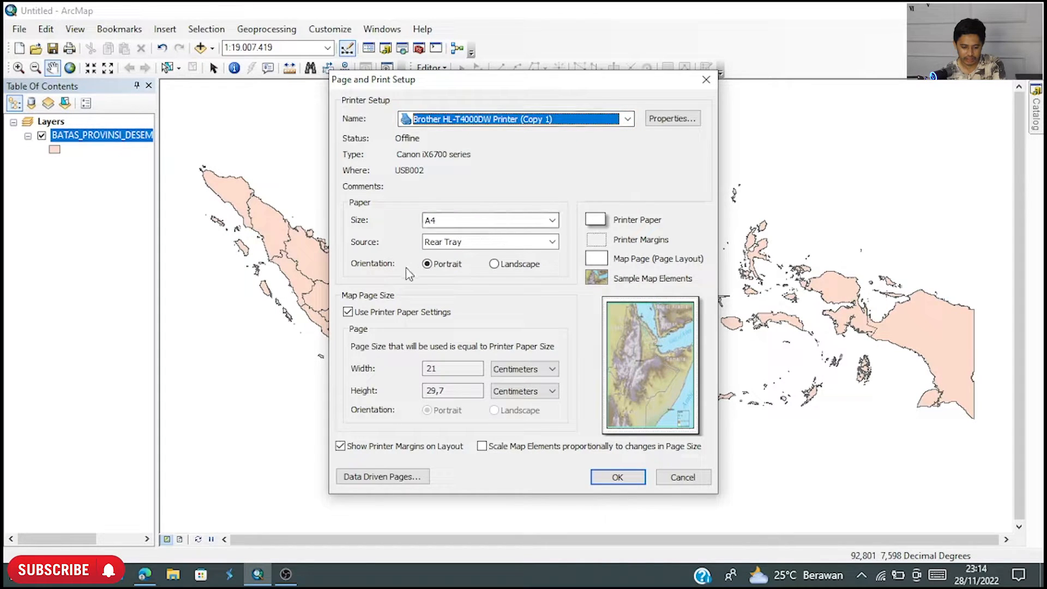
{"action": "left_click", "coordinate": [507, 221]}
{"action": "scroll", "coordinate": [507, 249], "scroll_direction": "up", "scroll_amount": 2}
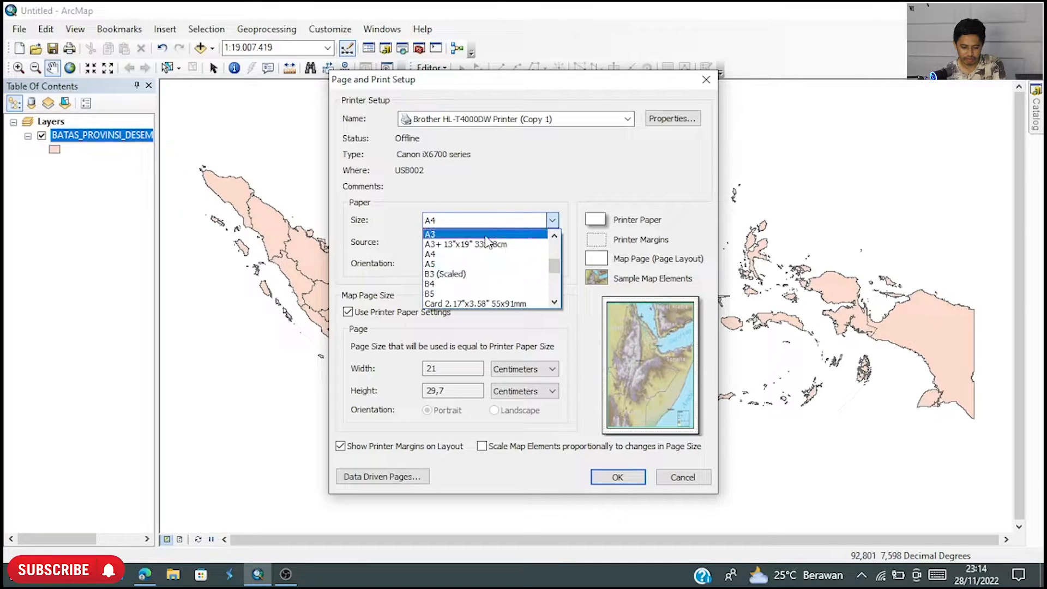
{"action": "scroll", "coordinate": [494, 249], "scroll_direction": "up", "scroll_amount": 6}
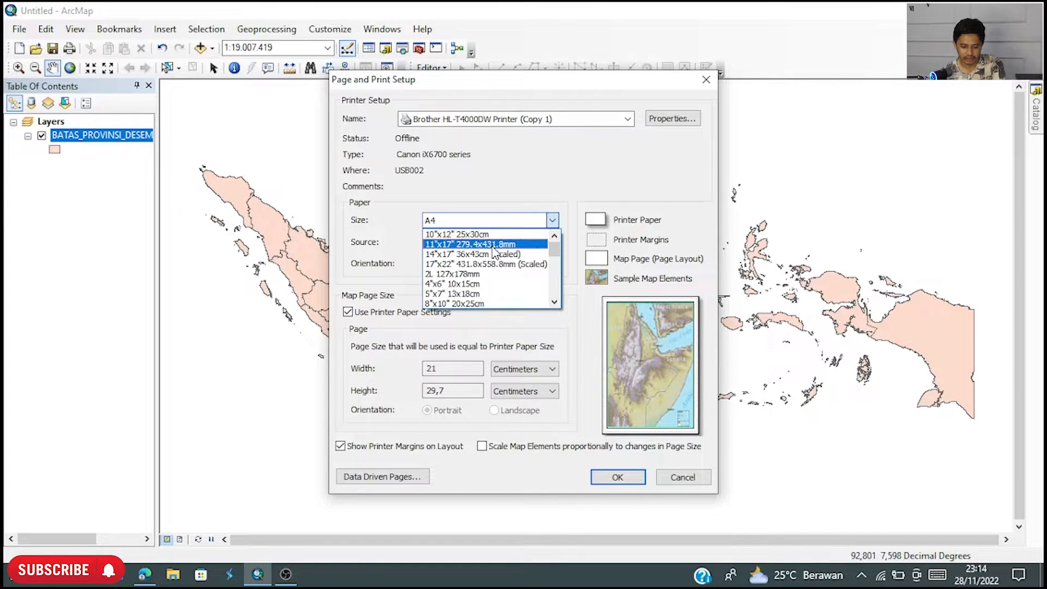
{"action": "scroll", "coordinate": [494, 251], "scroll_direction": "down", "scroll_amount": 6}
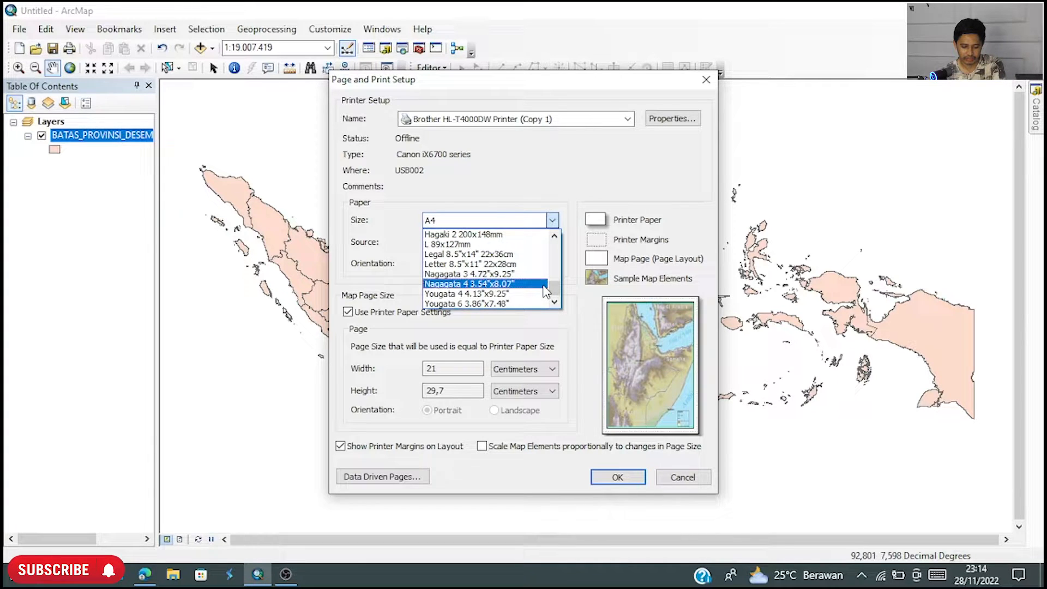
{"action": "scroll", "coordinate": [496, 272], "scroll_direction": "up", "scroll_amount": 7}
{"action": "left_click", "coordinate": [553, 220]}
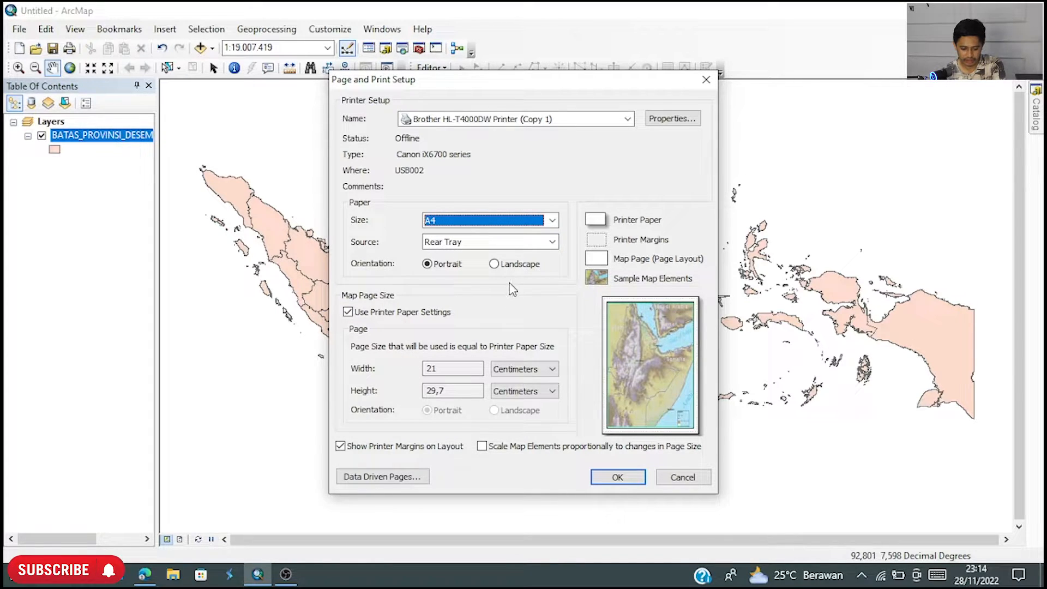
- Examine the measurement units offered for the page width and height, and leave the page setup without applying changes
{"action": "left_click", "coordinate": [516, 375]}
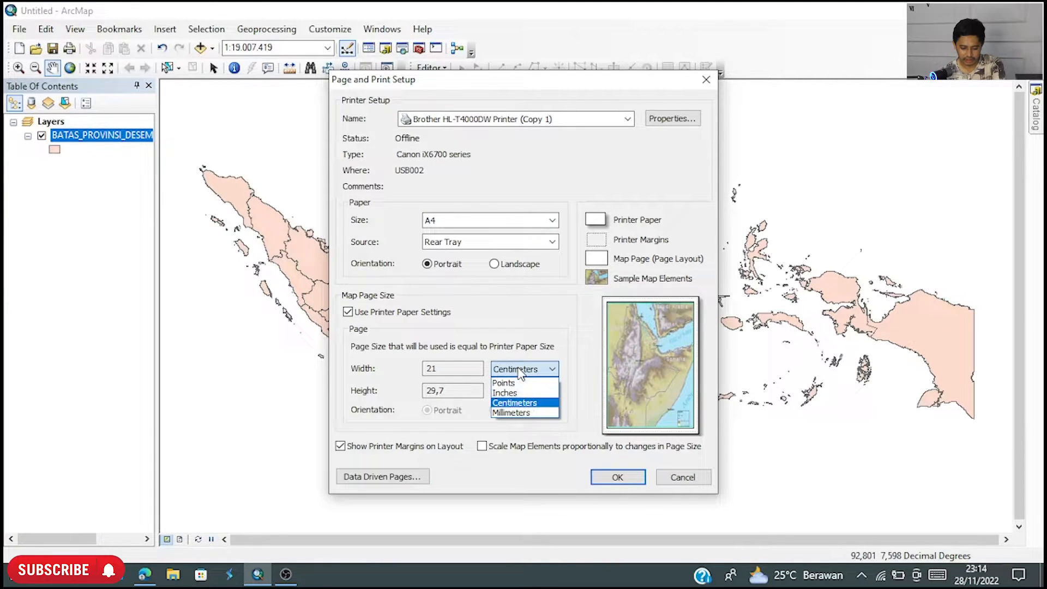
{"action": "left_click", "coordinate": [517, 373]}
{"action": "left_click", "coordinate": [521, 392]}
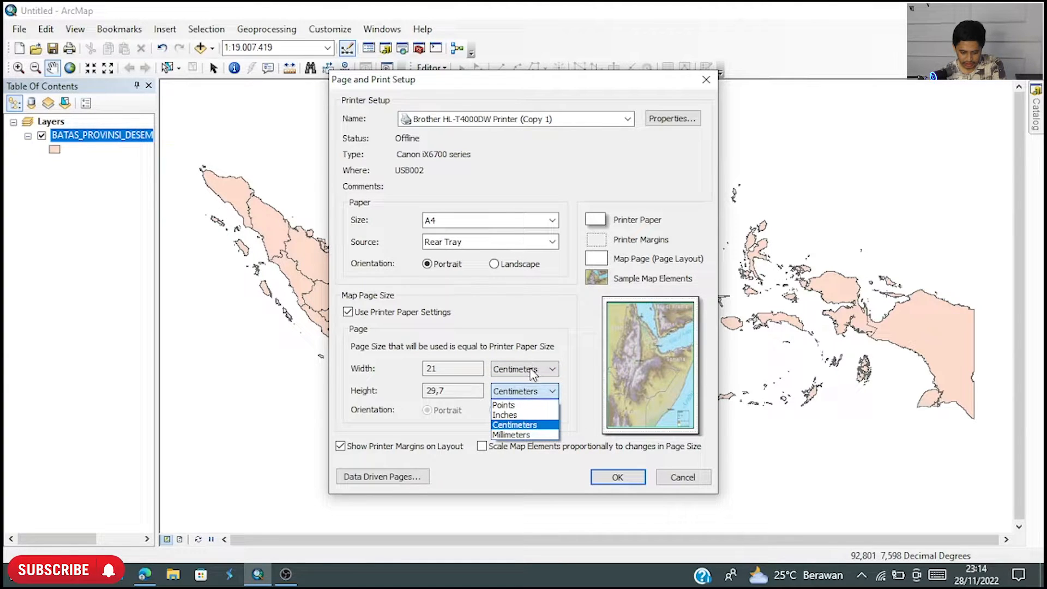
{"action": "left_click", "coordinate": [544, 391]}
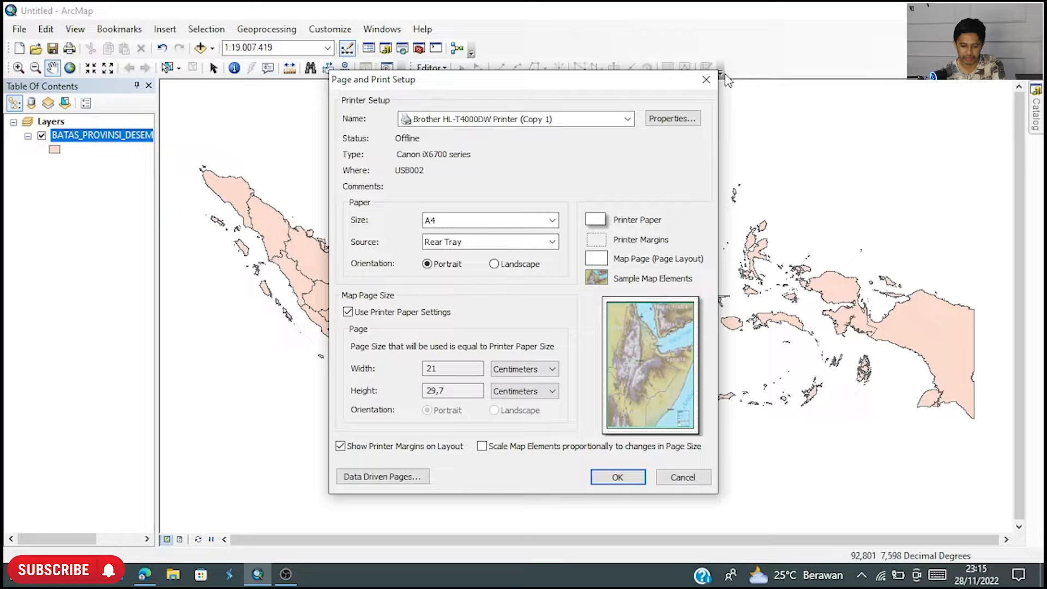
{"action": "left_click", "coordinate": [706, 80]}
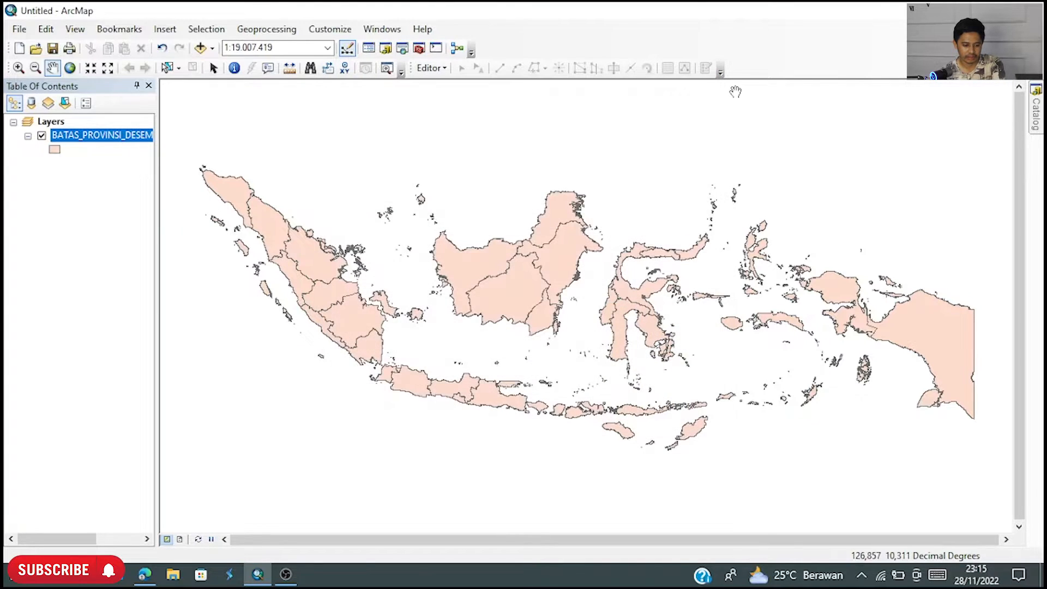
- Examine the map export settings, browsing to the konten folder and viewing the available file formats, and leave without exporting
{"action": "left_click", "coordinate": [19, 29]}
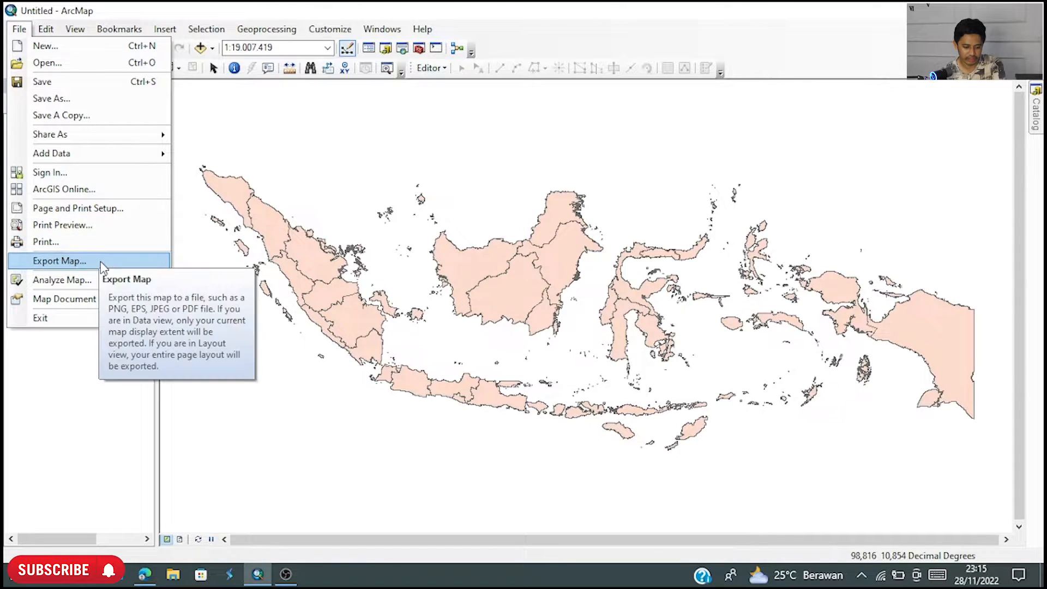
{"action": "left_click", "coordinate": [101, 264]}
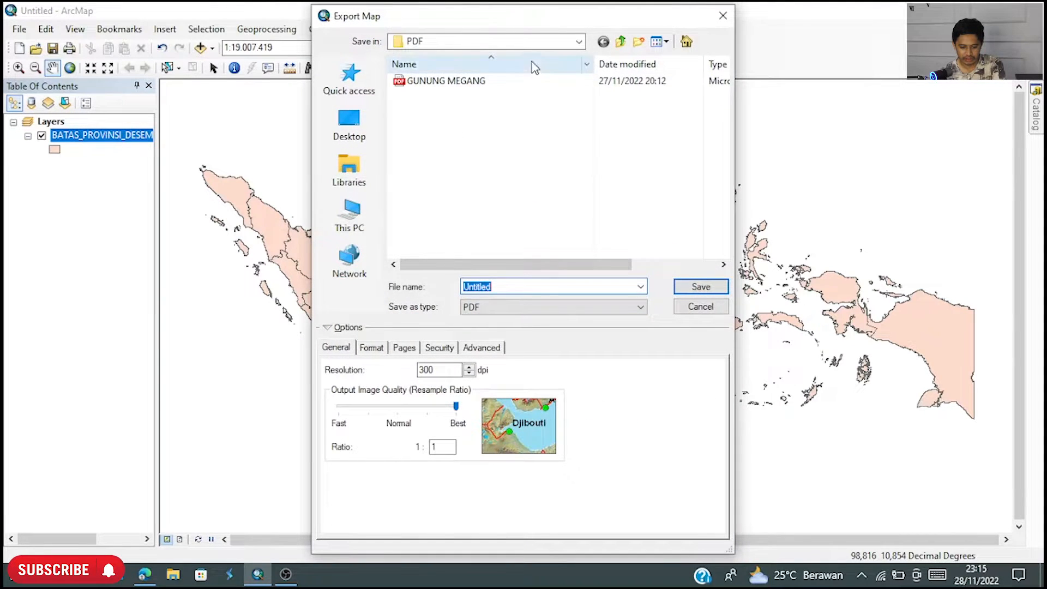
{"action": "left_click", "coordinate": [535, 47]}
{"action": "left_click", "coordinate": [534, 43]}
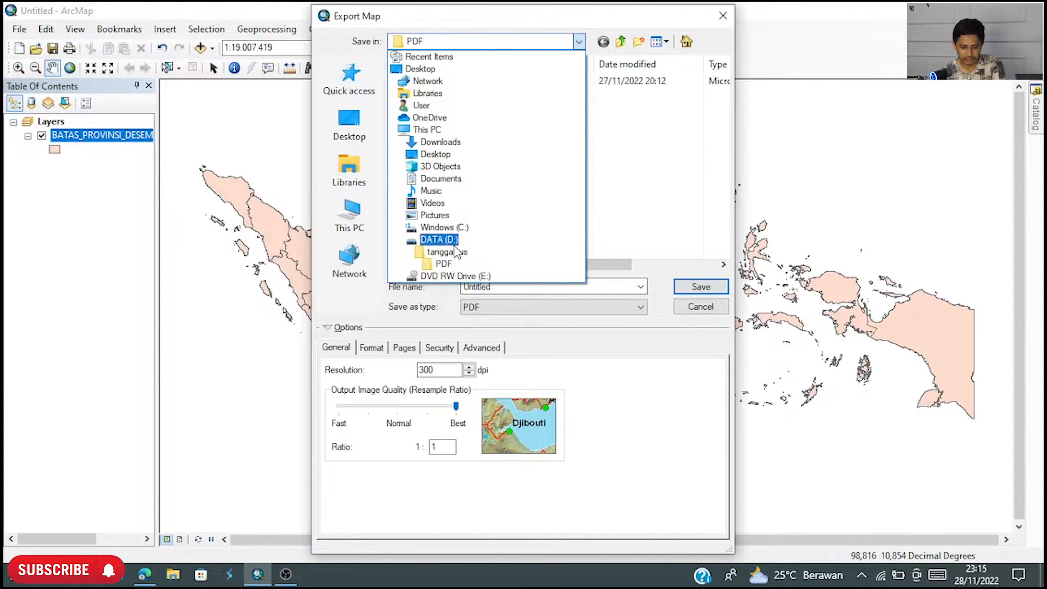
{"action": "left_click", "coordinate": [454, 245]}
{"action": "double_click", "coordinate": [441, 155]}
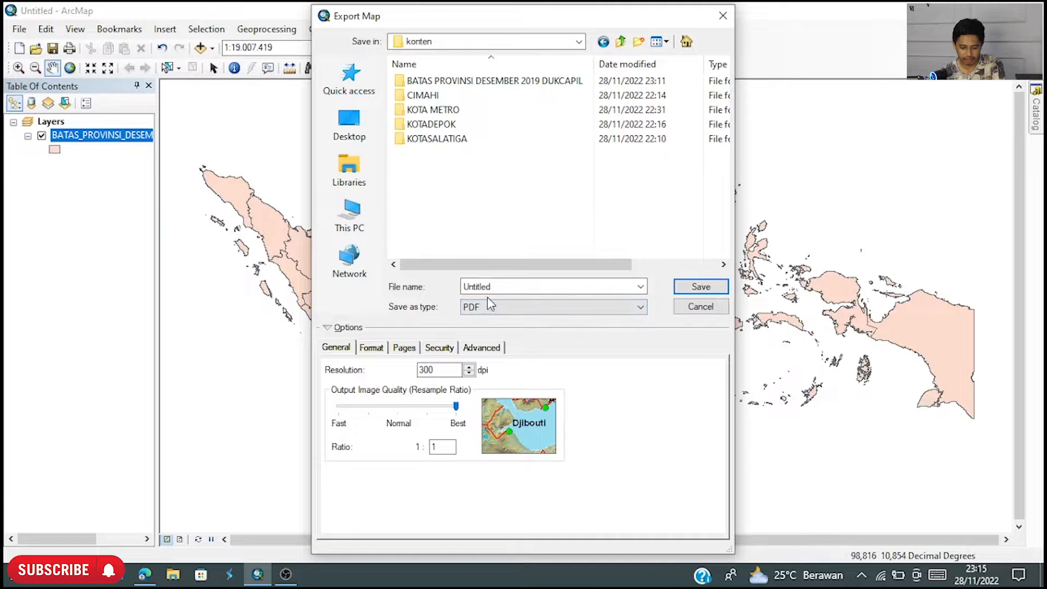
{"action": "left_click", "coordinate": [597, 312]}
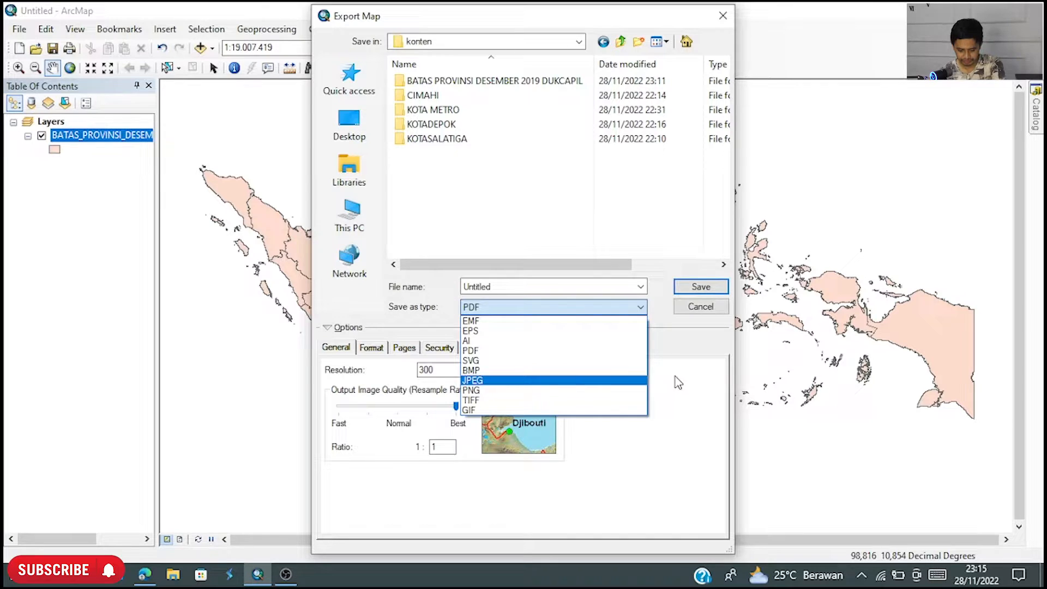
{"action": "left_click", "coordinate": [660, 382]}
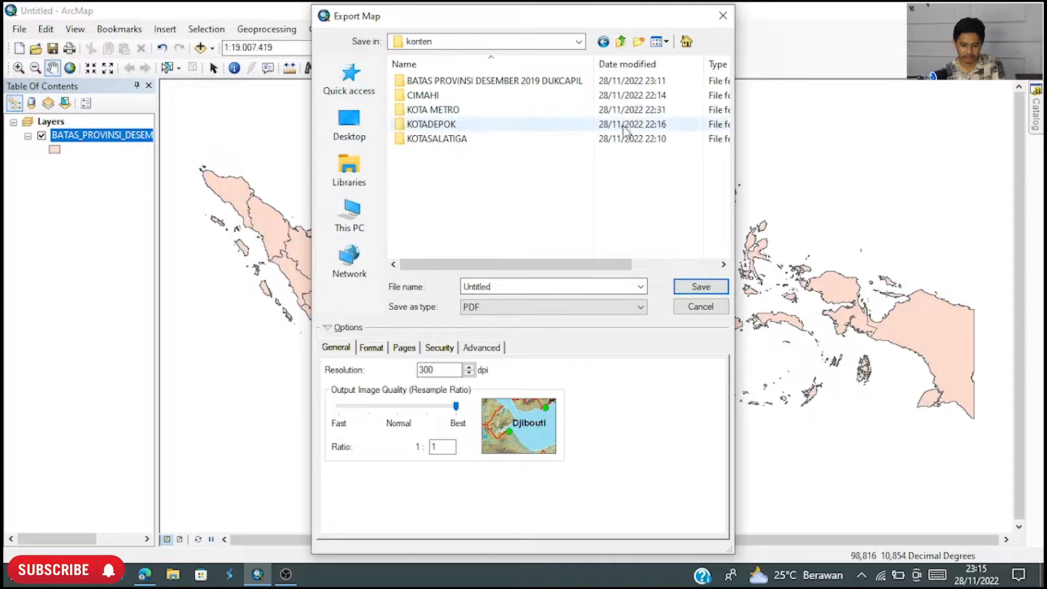
{"action": "left_click", "coordinate": [721, 17]}
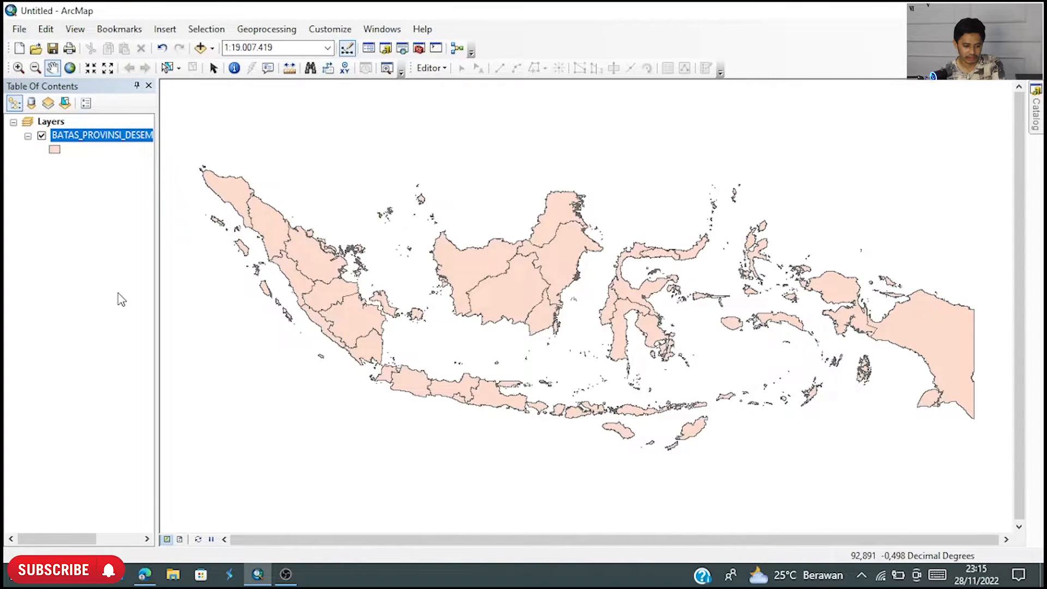
- Look over the file, edit and view commands, and show the map in data view
{"action": "left_click", "coordinate": [18, 30]}
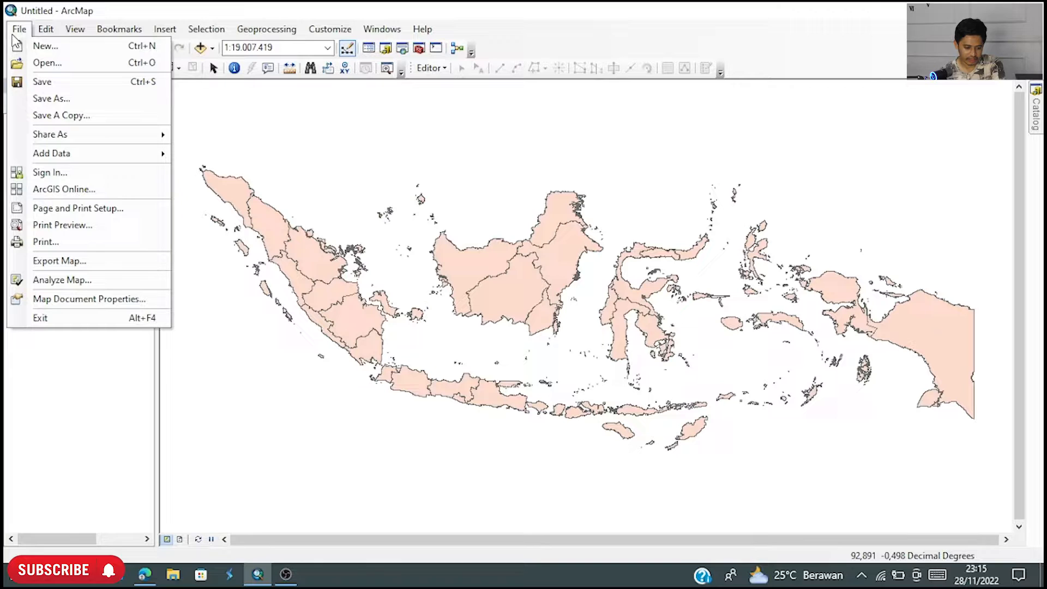
{"action": "mouse_move", "coordinate": [46, 27]}
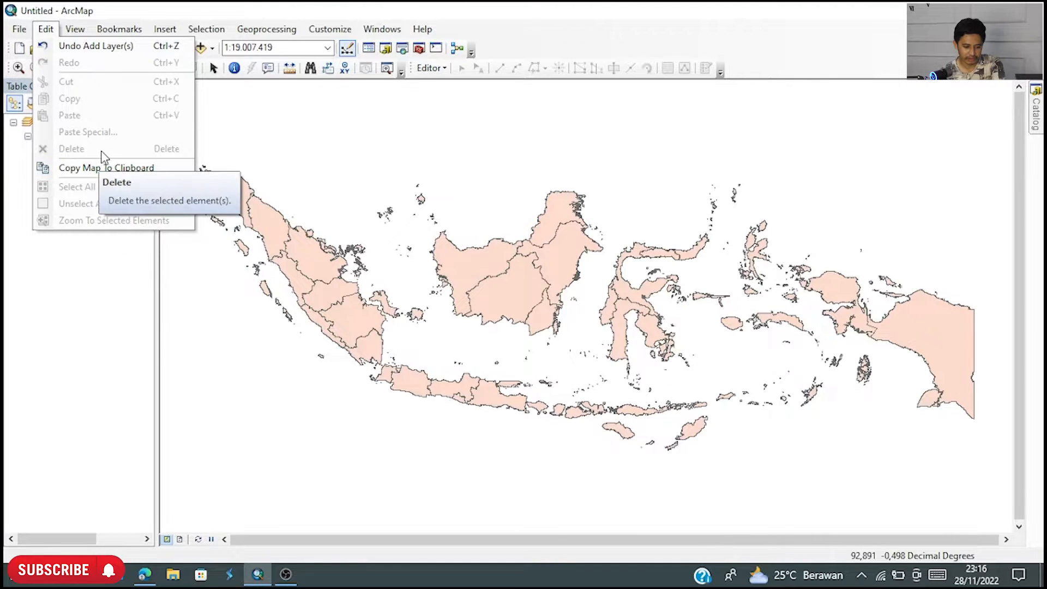
{"action": "mouse_move", "coordinate": [77, 33]}
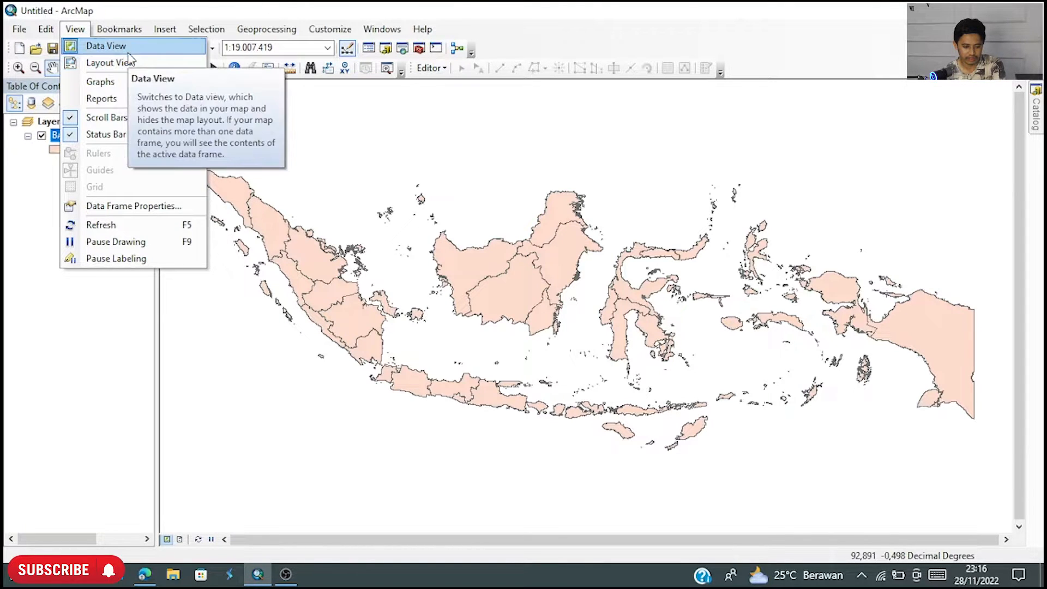
{"action": "left_click", "coordinate": [107, 46]}
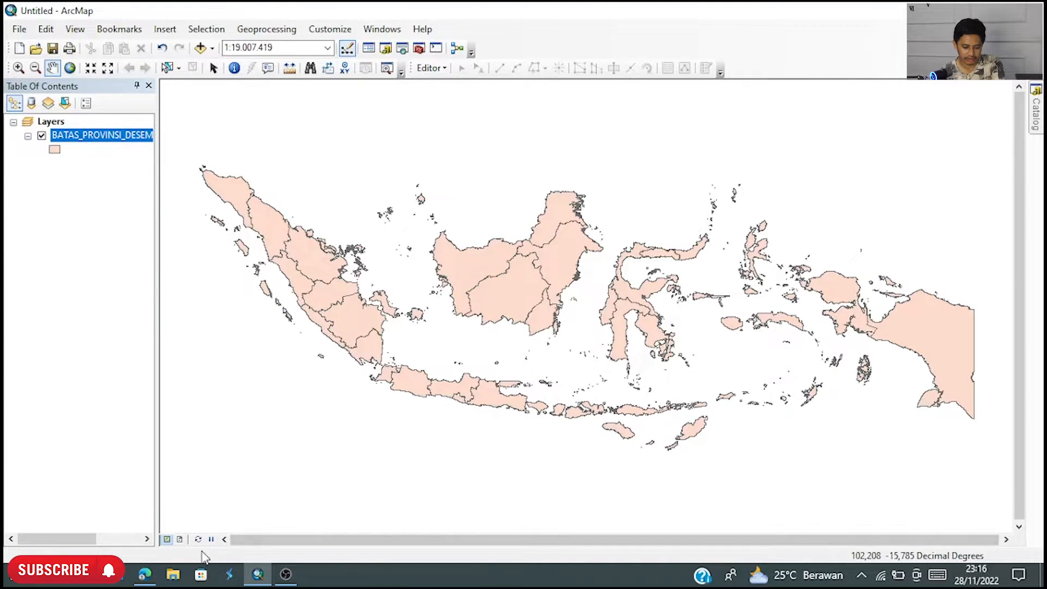
- Switch the map to layout view and dock the floating Layout toolbar above the main menu
{"action": "left_click", "coordinate": [75, 29]}
{"action": "left_click", "coordinate": [103, 63]}
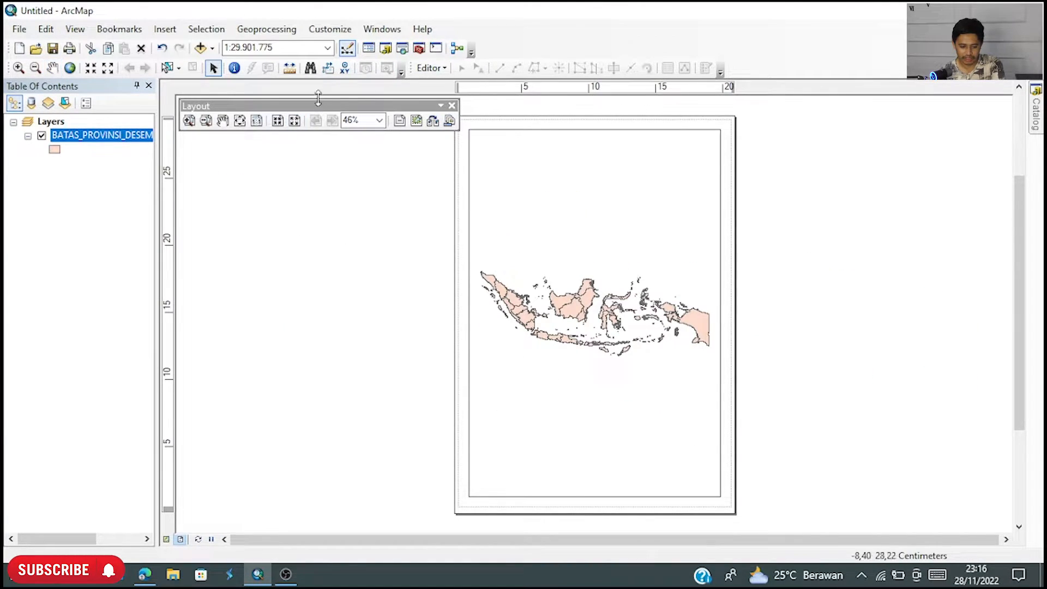
{"action": "left_click_drag", "start_coordinate": [322, 103], "coordinate": [322, 24]}
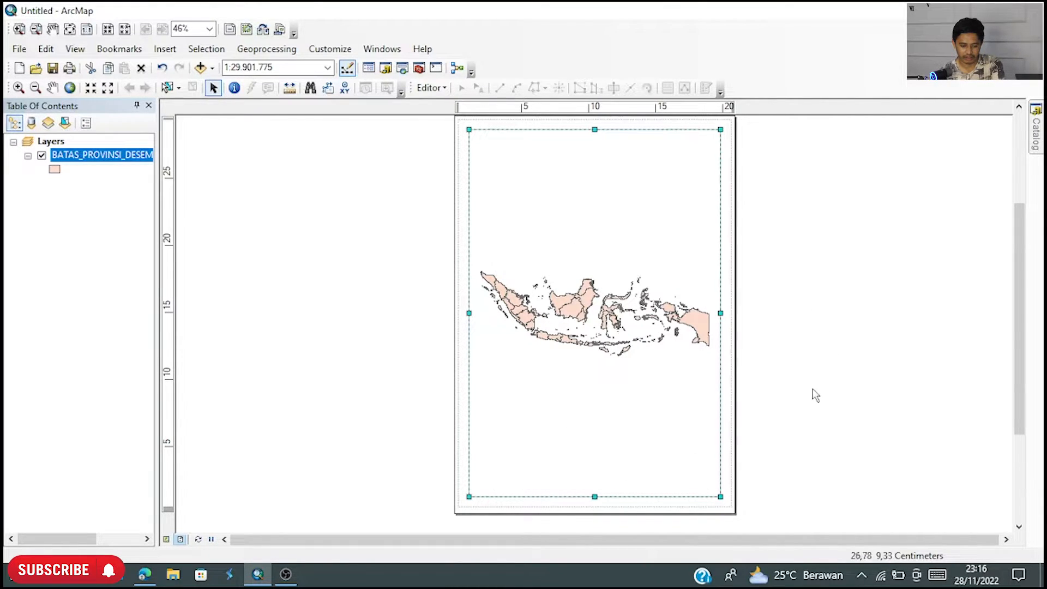
- Set the layout page to A3 paper size in landscape orientation
{"action": "left_click", "coordinate": [20, 49]}
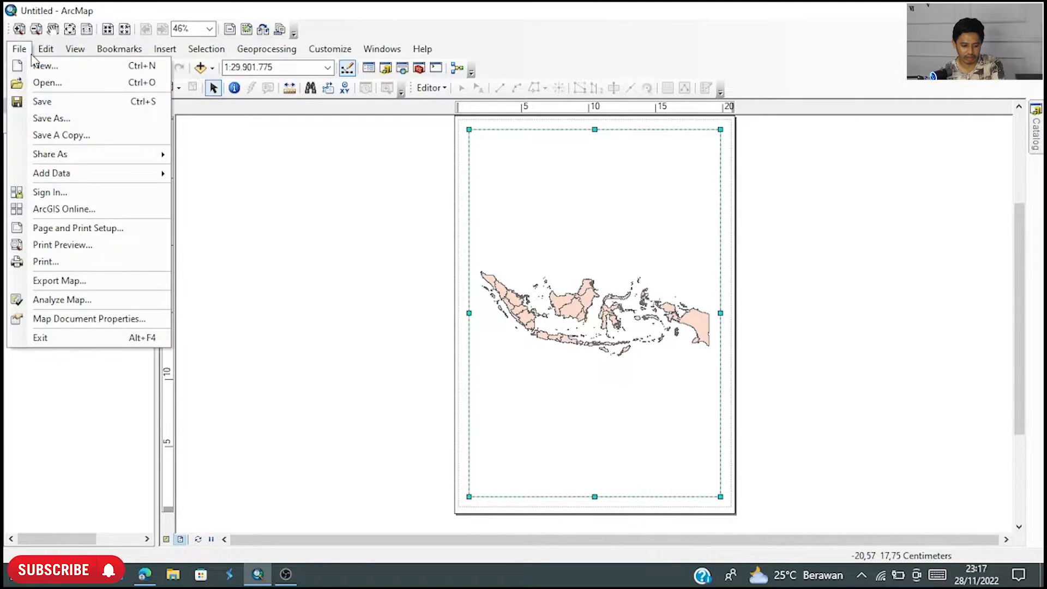
{"action": "left_click", "coordinate": [52, 233]}
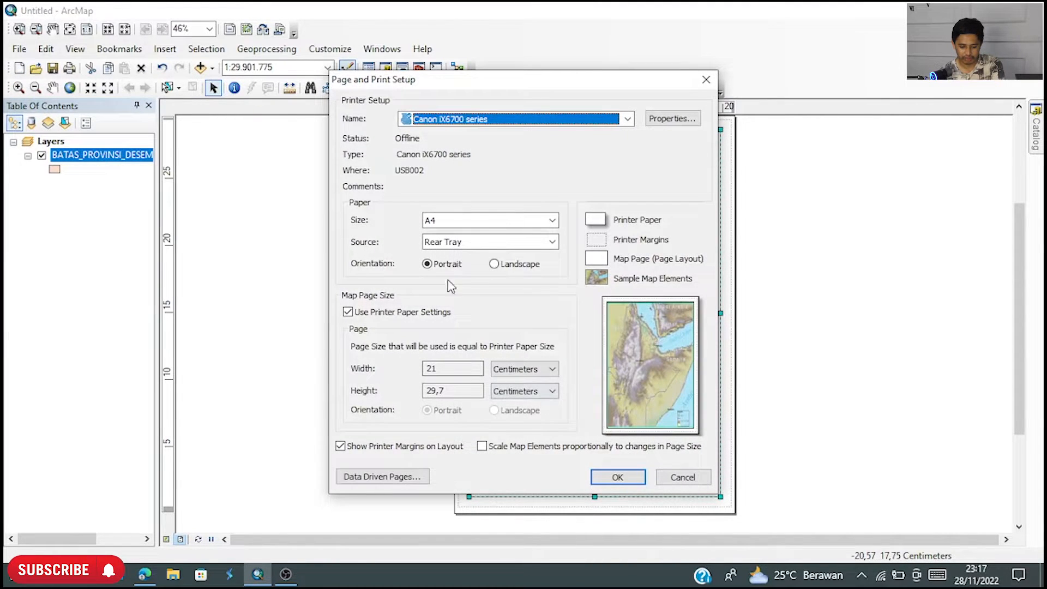
{"action": "left_click", "coordinate": [528, 223]}
{"action": "scroll", "coordinate": [521, 265], "scroll_direction": "up", "scroll_amount": 3}
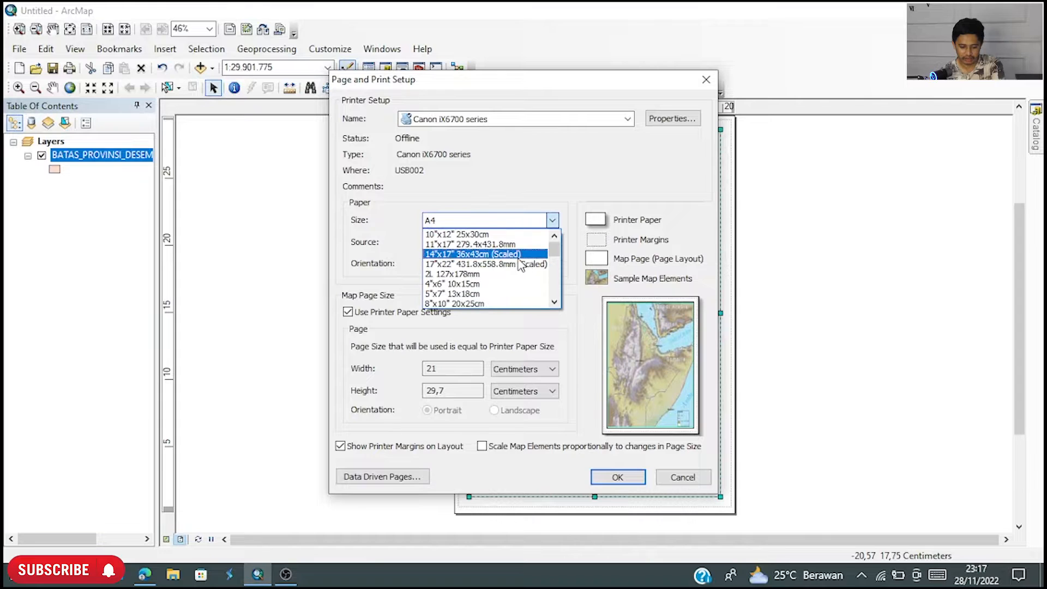
{"action": "scroll", "coordinate": [520, 266], "scroll_direction": "down", "scroll_amount": 1}
{"action": "left_click", "coordinate": [501, 263]}
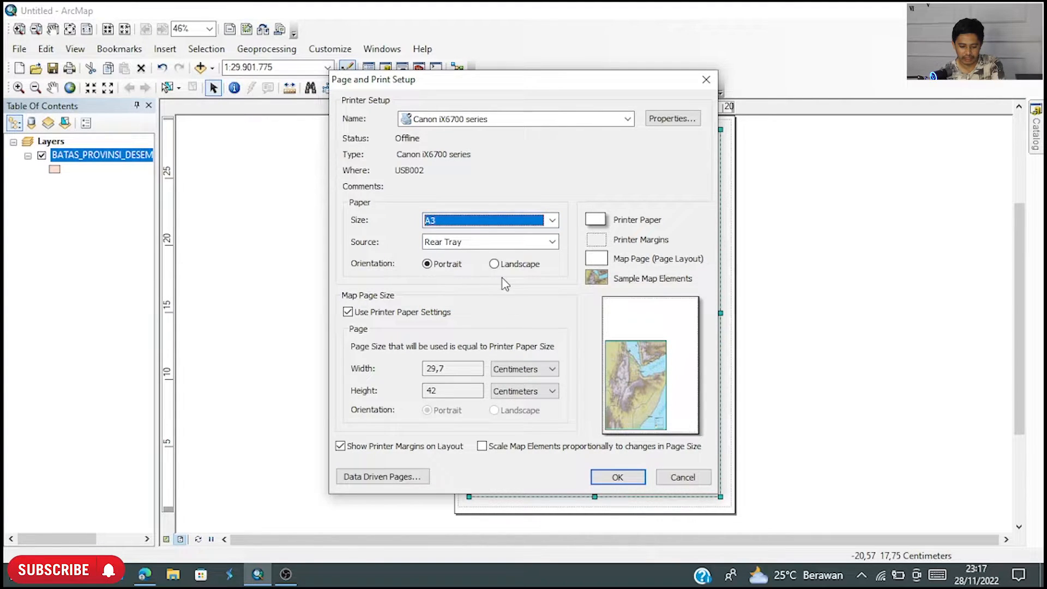
{"action": "left_click", "coordinate": [523, 271]}
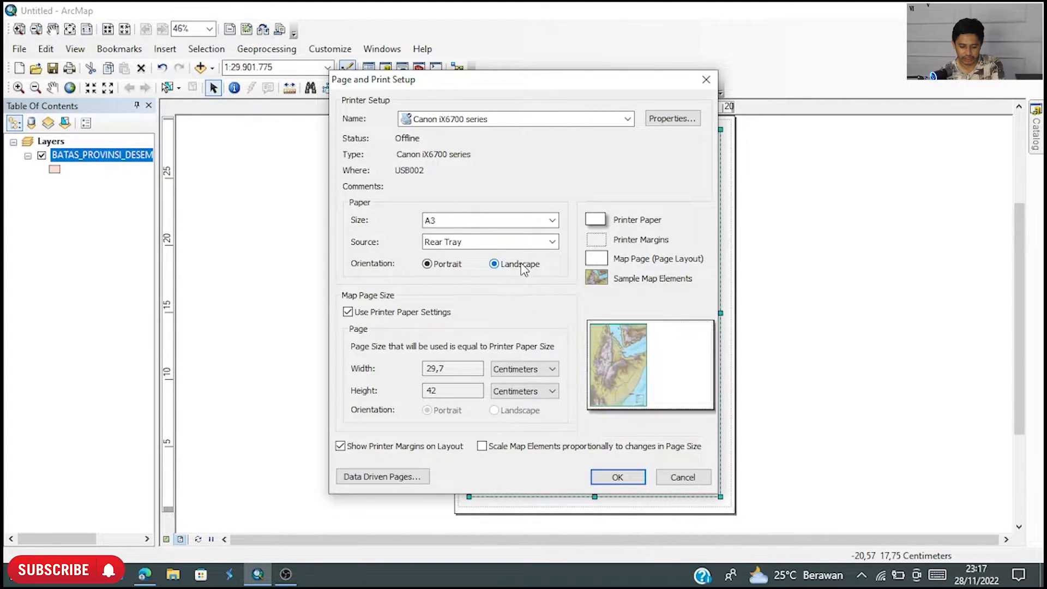
{"action": "left_click", "coordinate": [617, 477]}
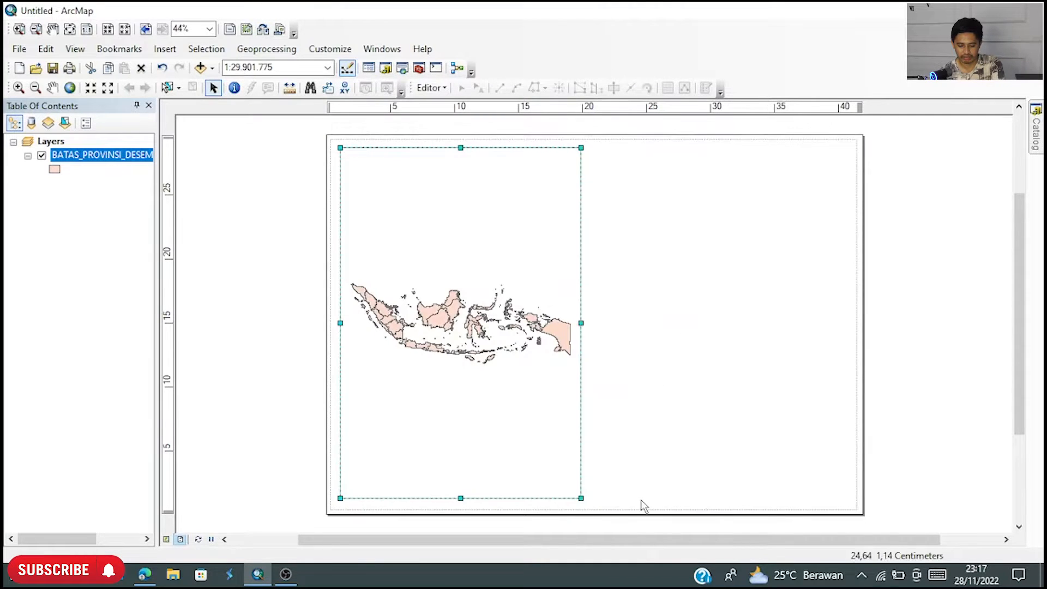
- Widen the data frame on the layout page by moving its right edge to about 30 cm on the horizontal ruler
{"action": "left_click_drag", "start_coordinate": [637, 323], "coordinate": [718, 335]}
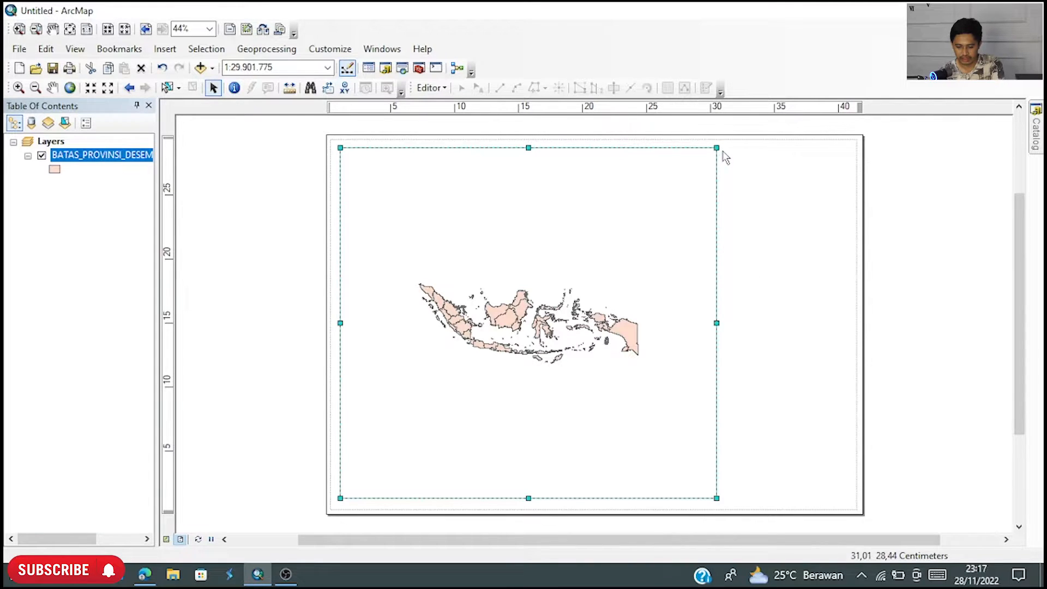
{"action": "left_click_drag", "start_coordinate": [759, 250], "coordinate": [854, 406]}
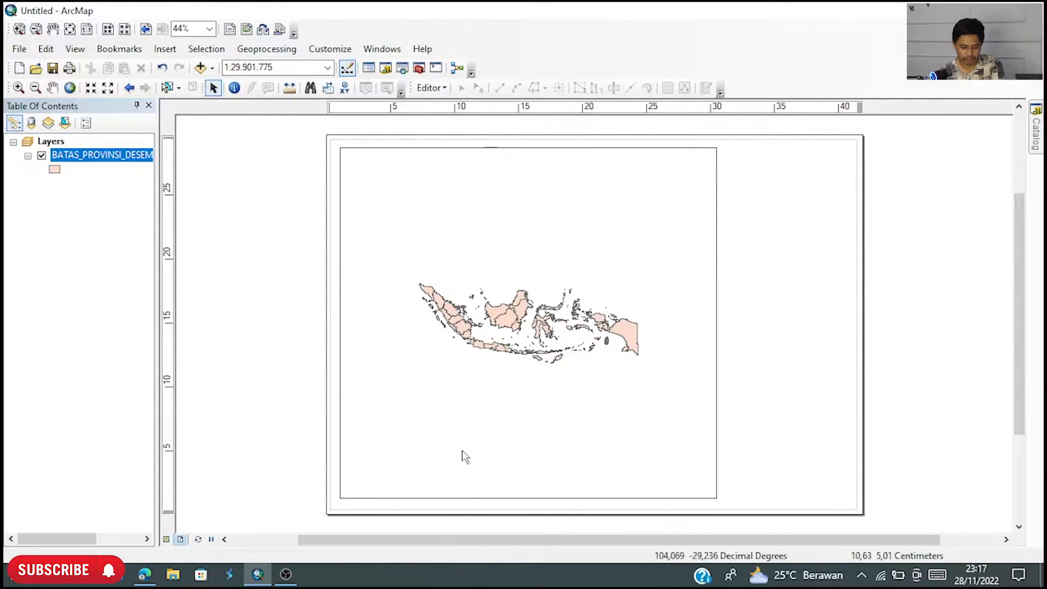
- Compare the map in data view and layout view, finishing in data view
{"action": "left_click", "coordinate": [167, 540]}
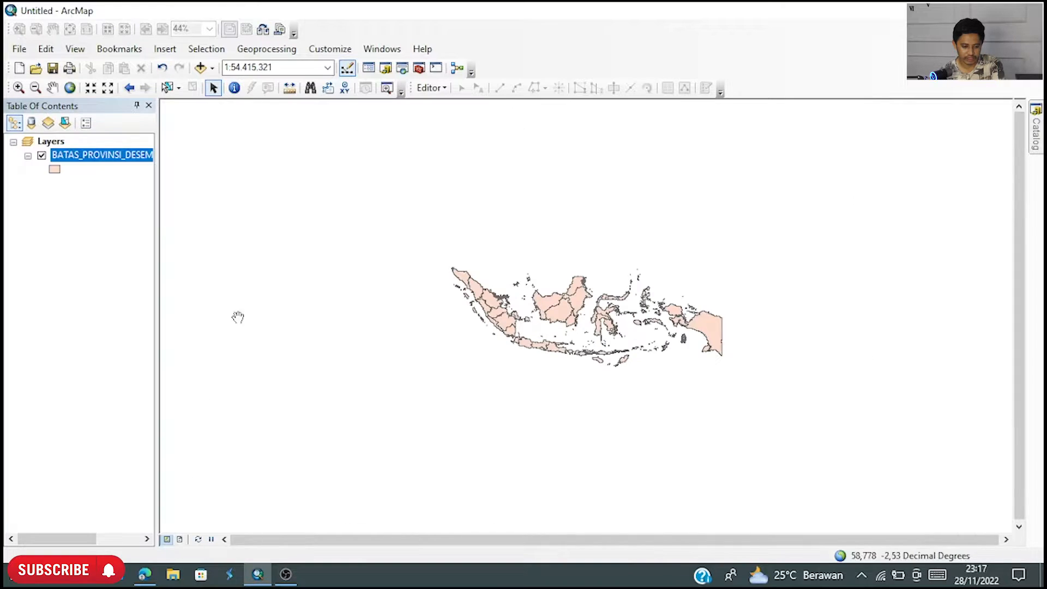
{"action": "left_click", "coordinate": [179, 540]}
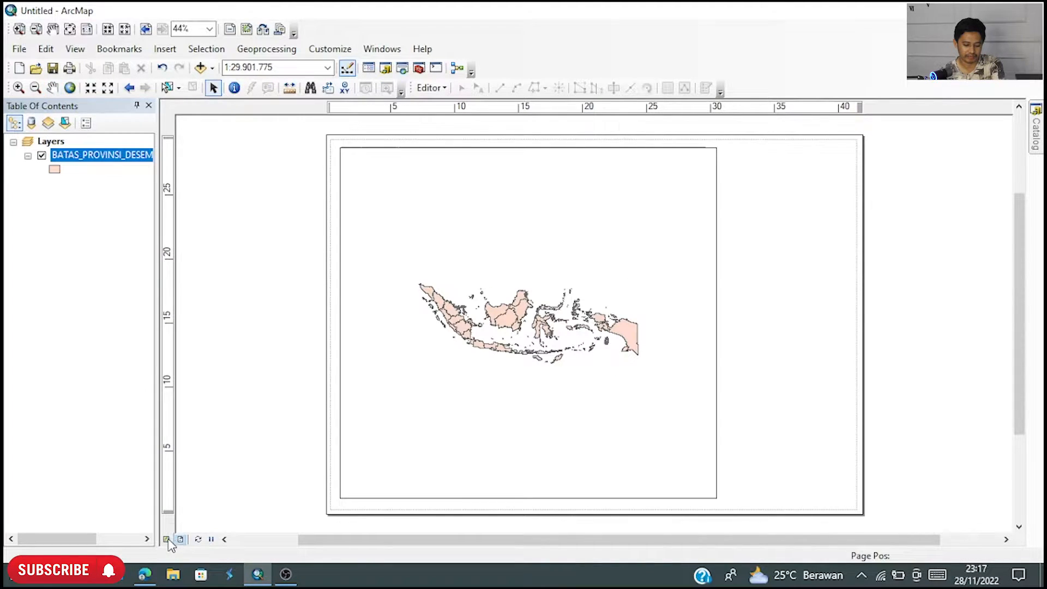
{"action": "left_click", "coordinate": [167, 540]}
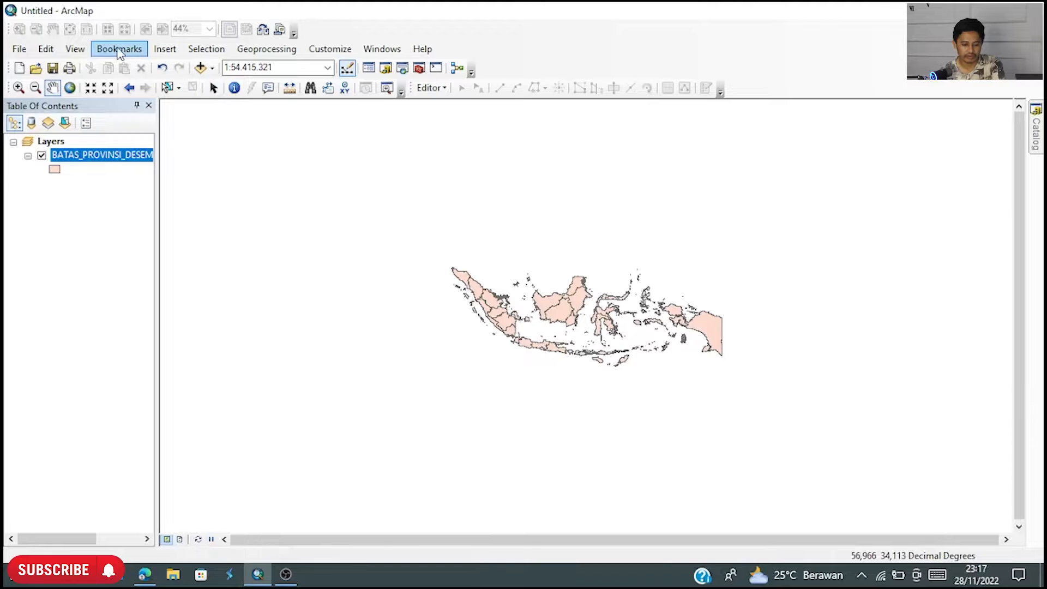
- Look over the graph and report commands, and hide the map window's scroll bars and show them again
{"action": "left_click", "coordinate": [76, 50]}
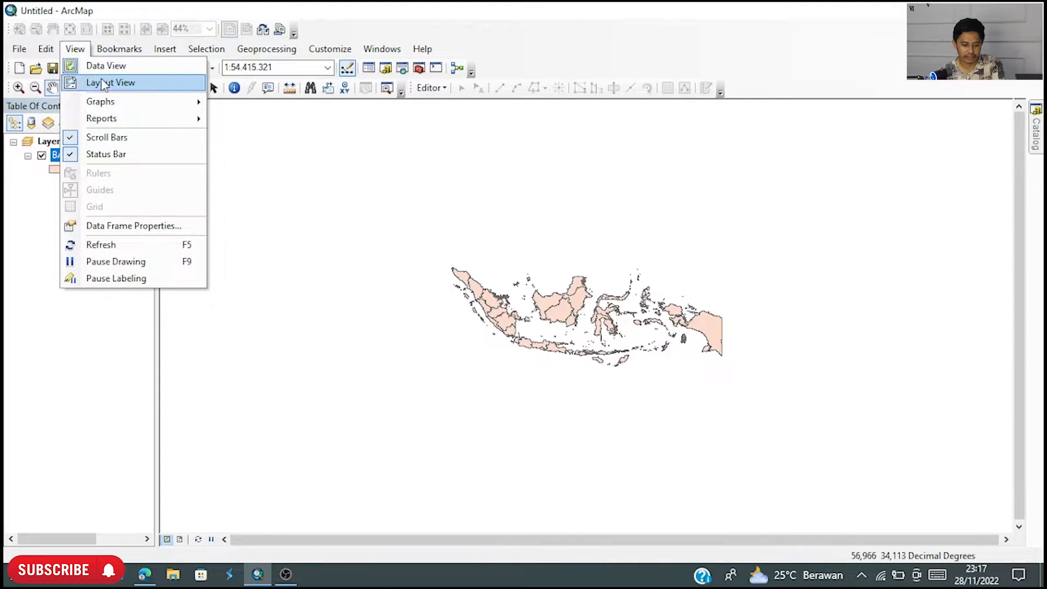
{"action": "mouse_move", "coordinate": [111, 104]}
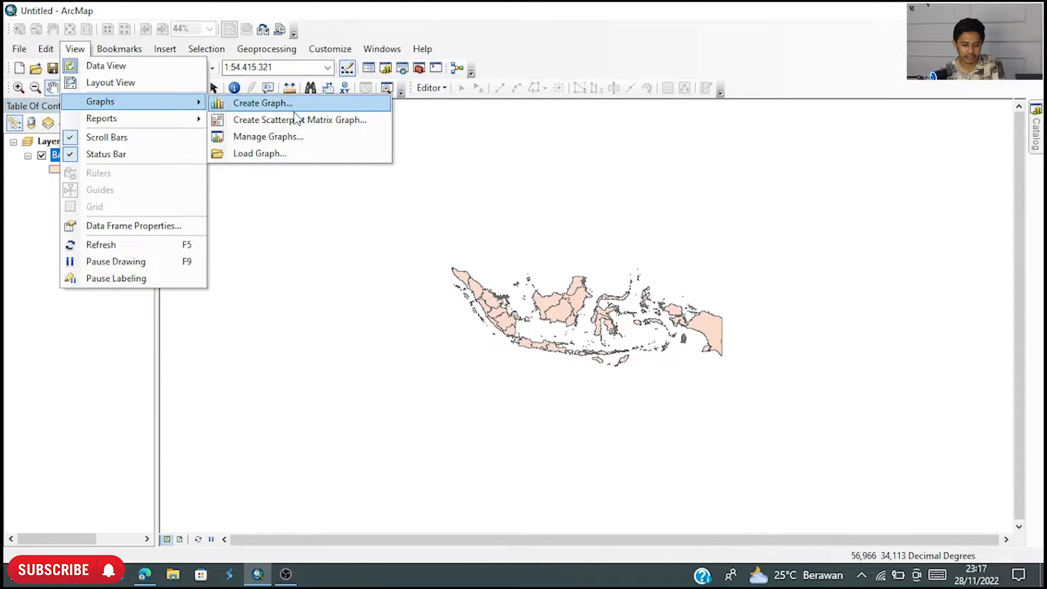
{"action": "mouse_move", "coordinate": [175, 119]}
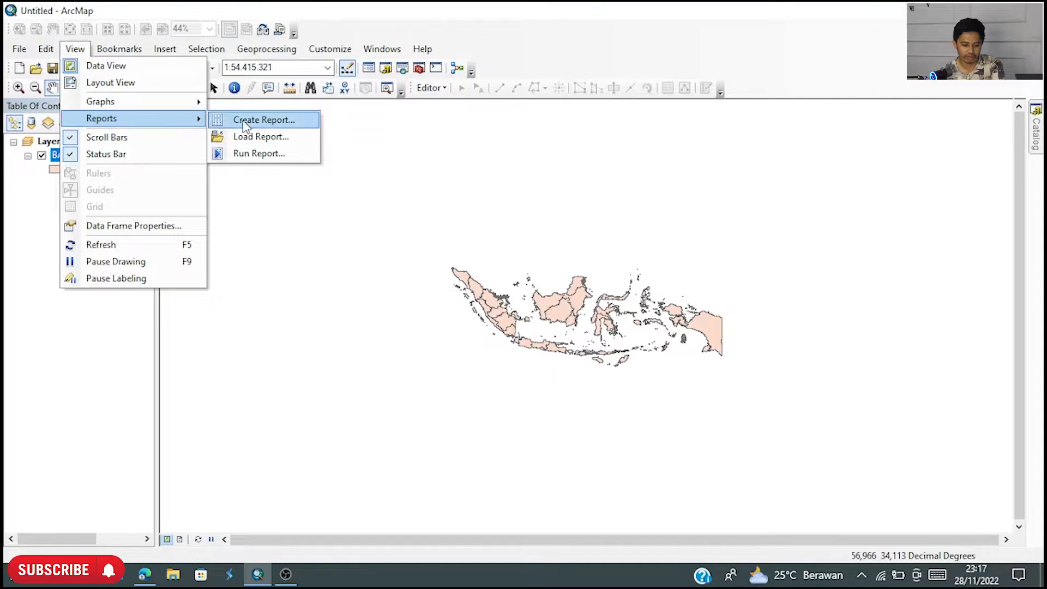
{"action": "left_click", "coordinate": [184, 137]}
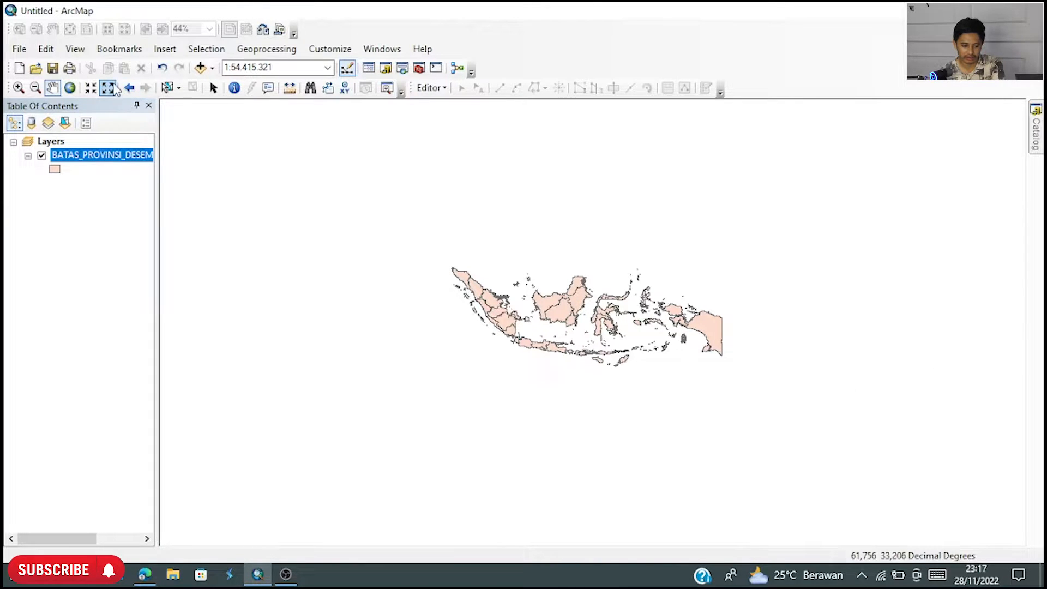
{"action": "left_click", "coordinate": [75, 48]}
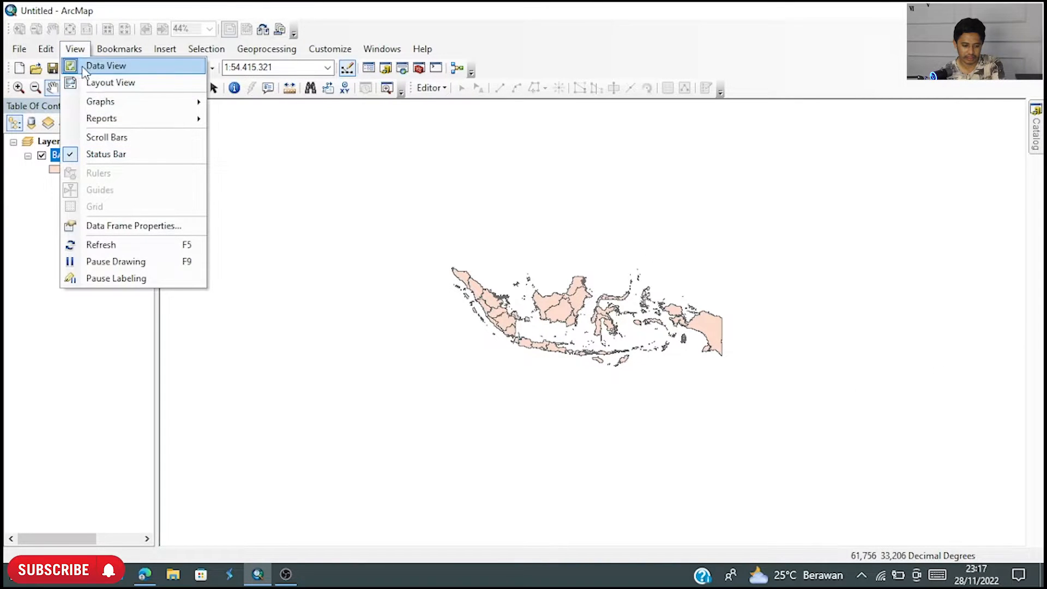
{"action": "left_click", "coordinate": [107, 136]}
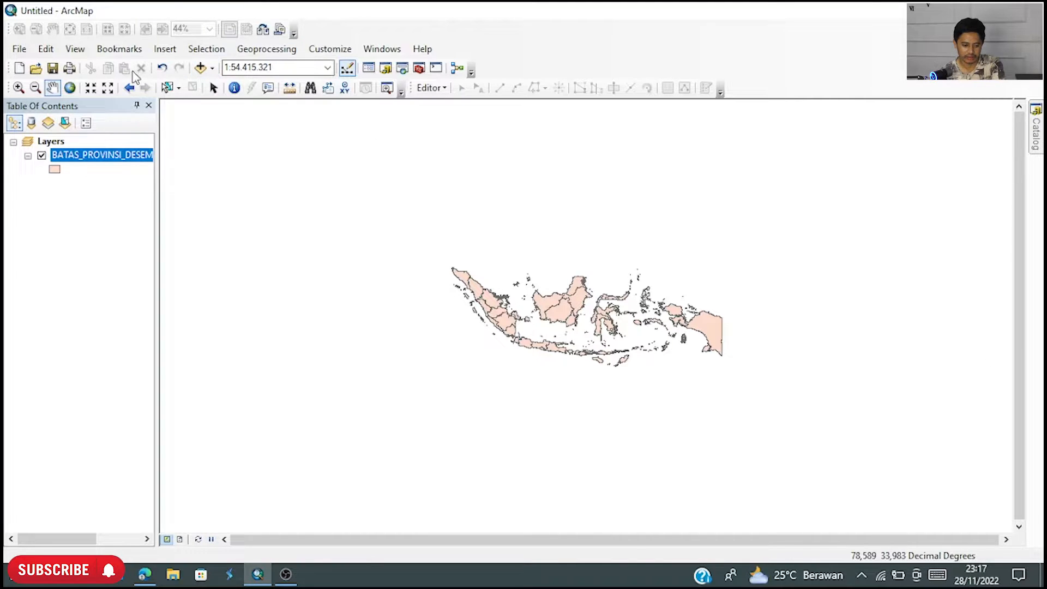
- Hide the status bar and show it again
{"action": "left_click", "coordinate": [75, 49]}
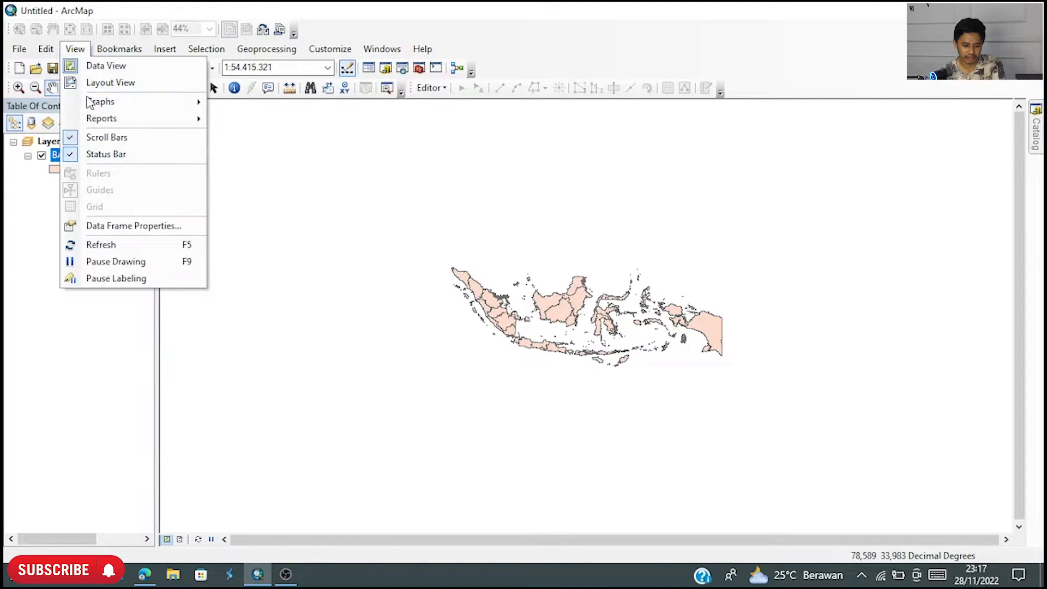
{"action": "left_click", "coordinate": [105, 158]}
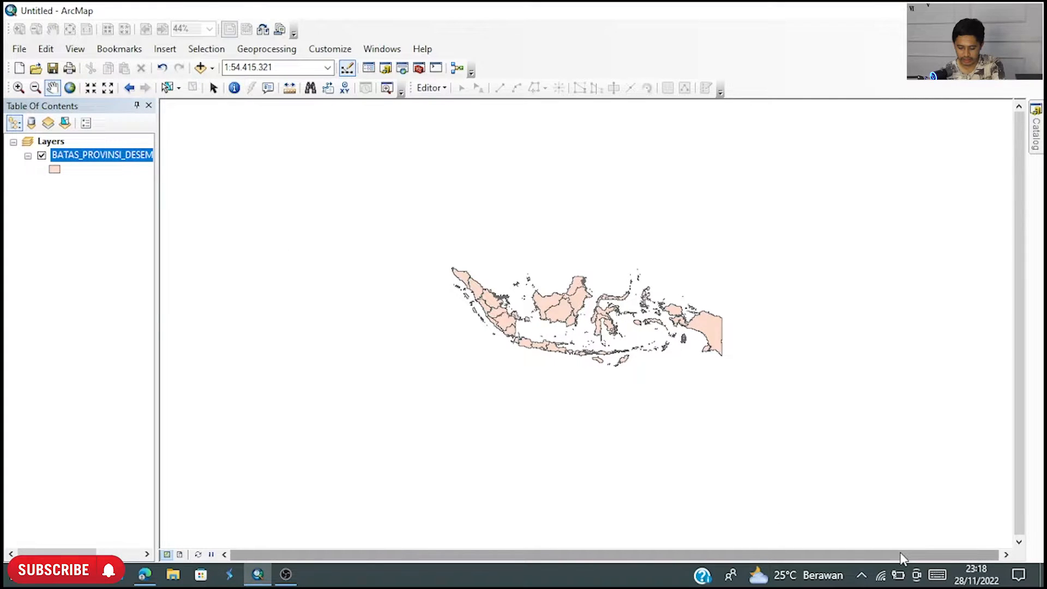
{"action": "left_click", "coordinate": [75, 49]}
{"action": "left_click", "coordinate": [106, 155]}
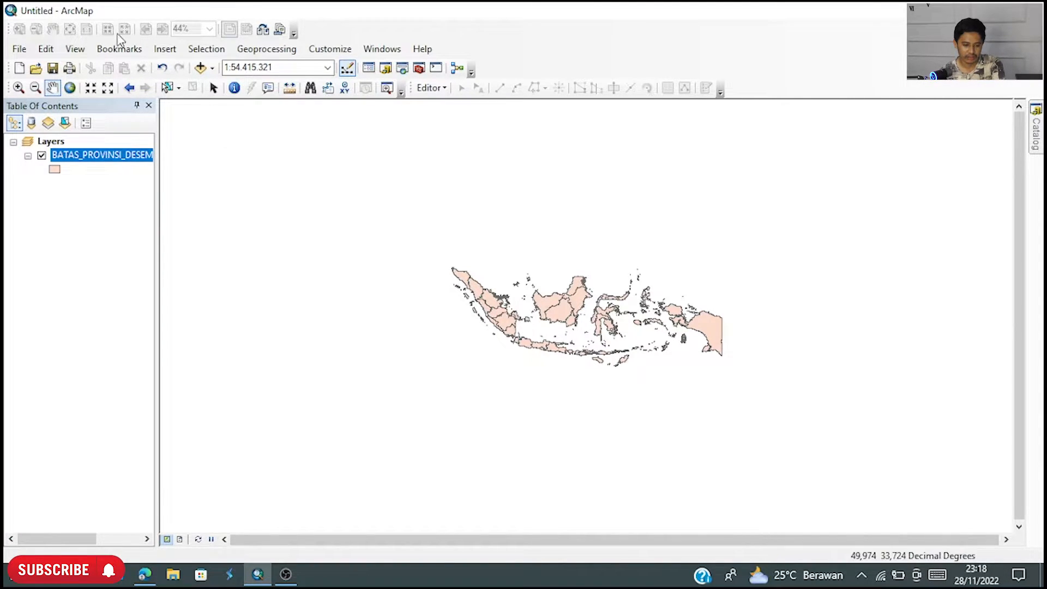
- Examine the general and extent settings in the data frame's properties
{"action": "left_click", "coordinate": [76, 49]}
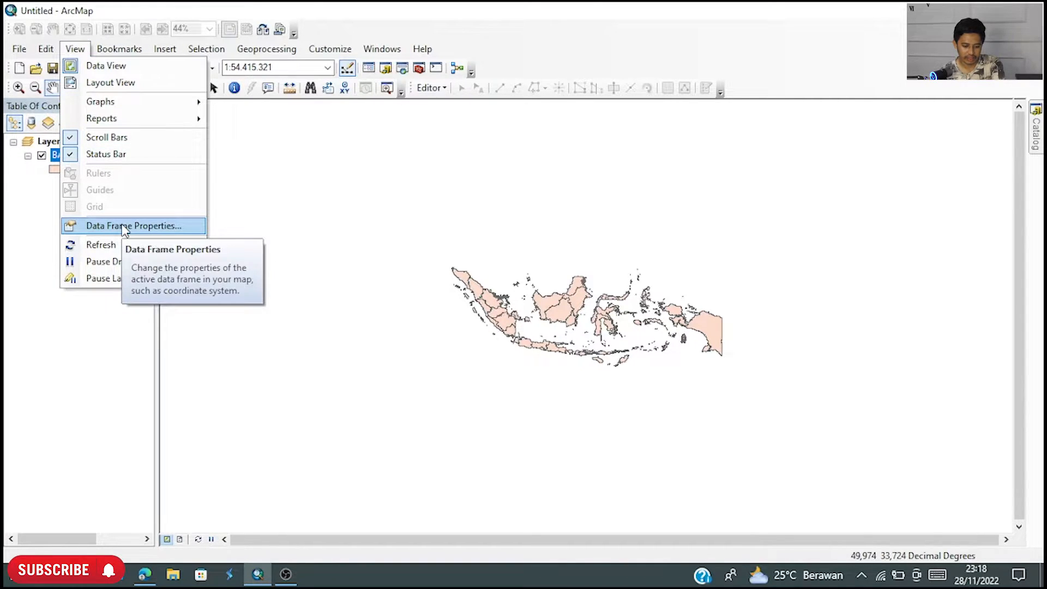
{"action": "left_click", "coordinate": [131, 226]}
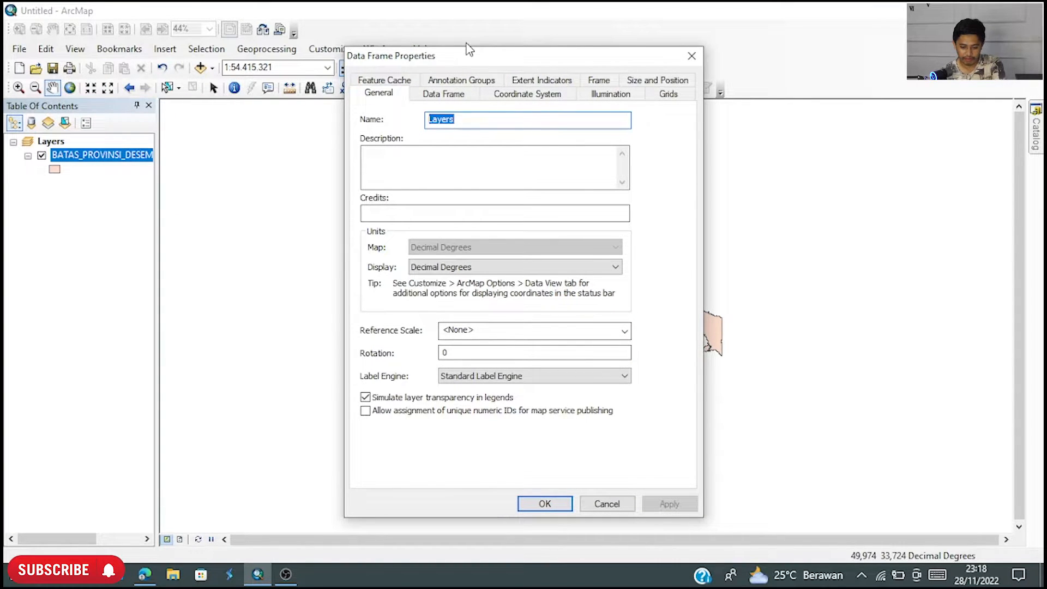
{"action": "left_click_drag", "start_coordinate": [555, 62], "coordinate": [528, 64]}
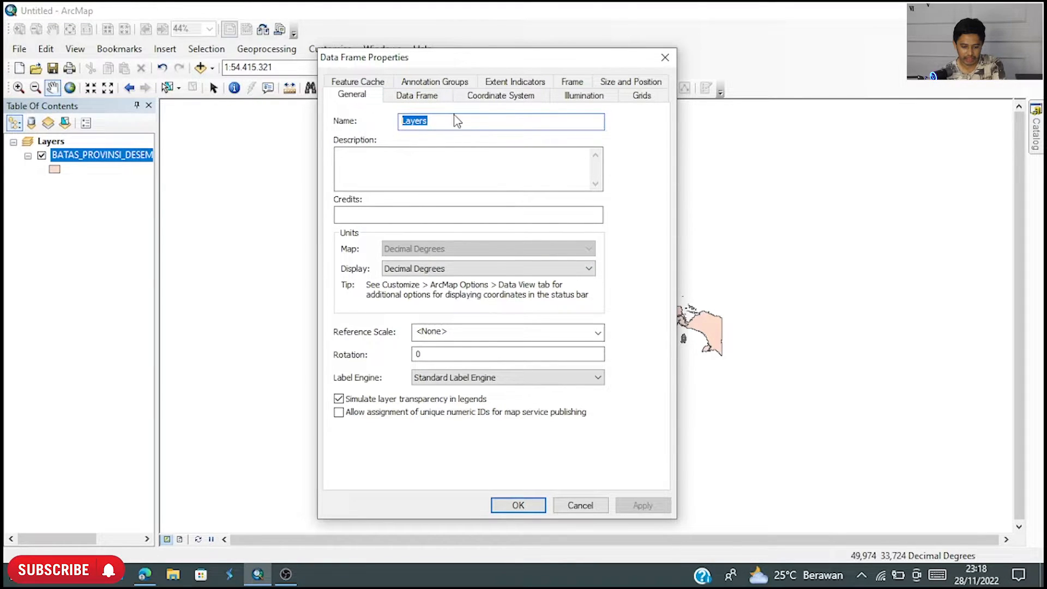
{"action": "left_click", "coordinate": [421, 96]}
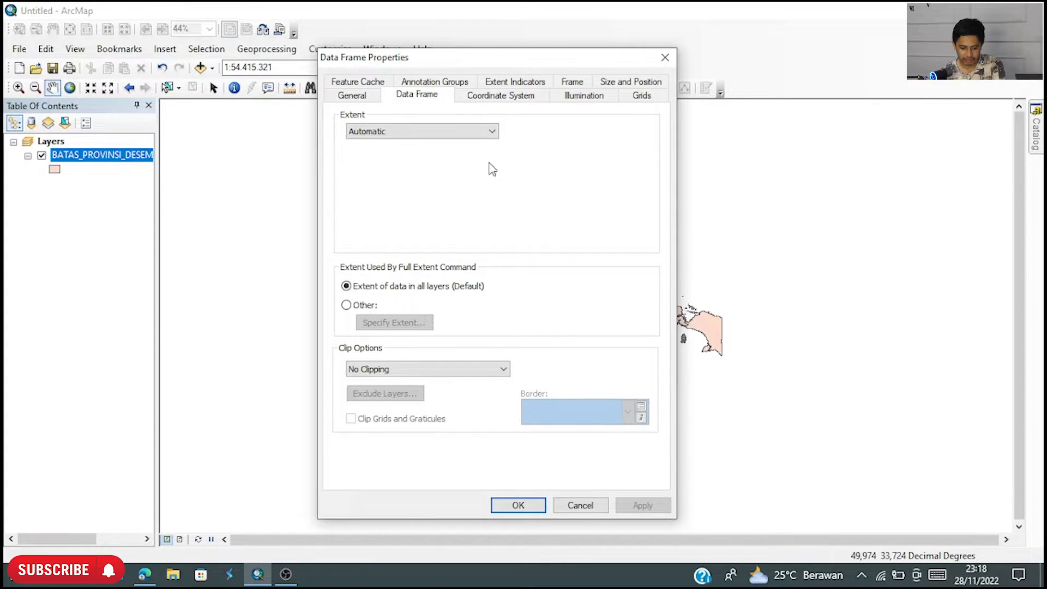
- Examine the coordinate systems available for the data frame and the options for creating, importing or clearing one
{"action": "left_click", "coordinate": [487, 98]}
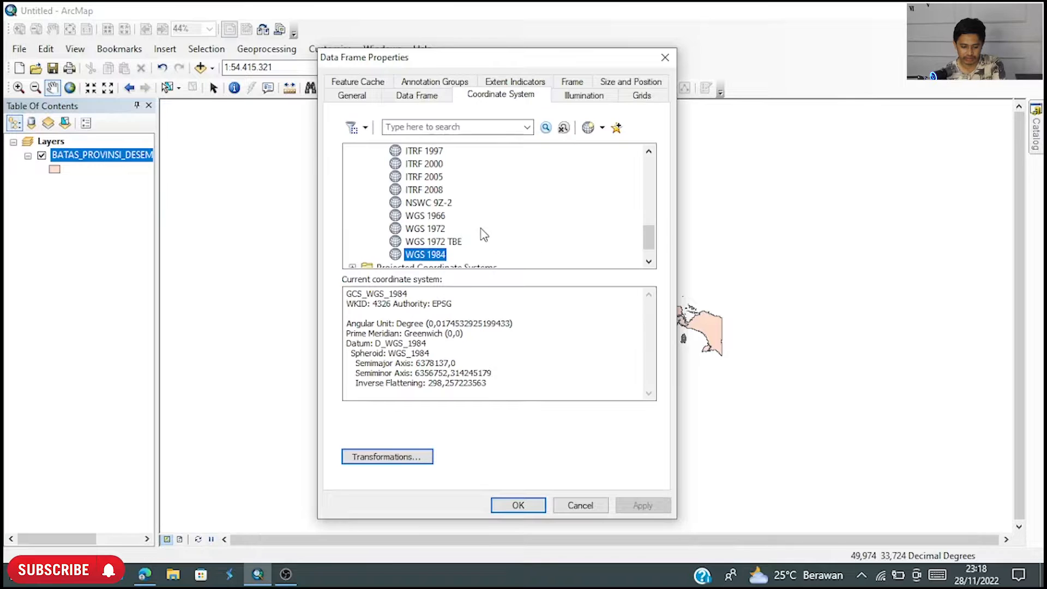
{"action": "scroll", "coordinate": [512, 235], "scroll_direction": "up", "scroll_amount": 8}
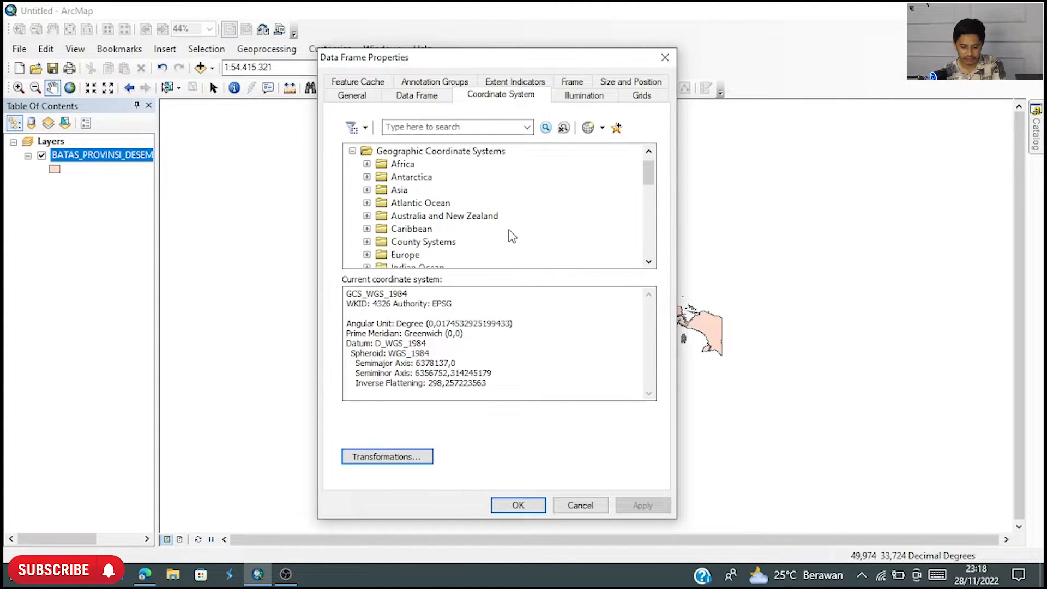
{"action": "scroll", "coordinate": [512, 236], "scroll_direction": "down", "scroll_amount": 4}
{"action": "scroll", "coordinate": [512, 237], "scroll_direction": "down", "scroll_amount": 5}
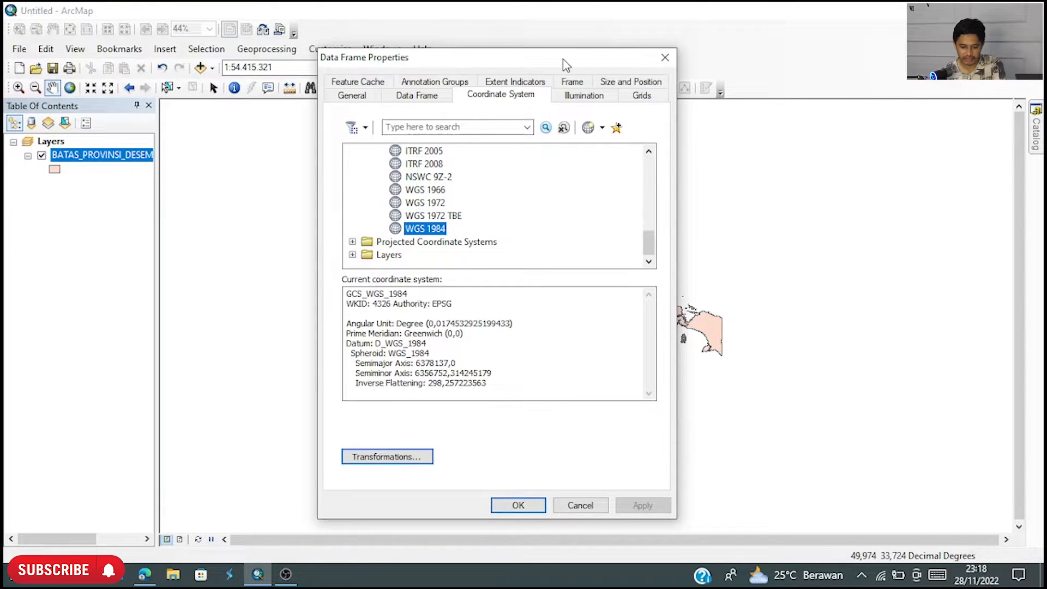
{"action": "left_click_drag", "start_coordinate": [565, 64], "coordinate": [383, 52]}
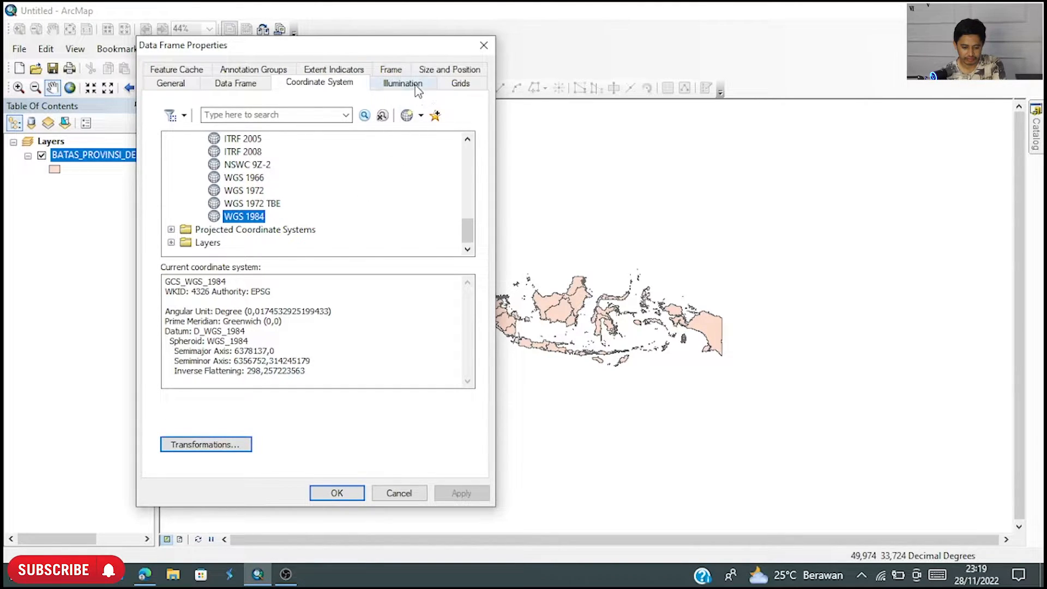
{"action": "scroll", "coordinate": [393, 148], "scroll_direction": "up", "scroll_amount": 2}
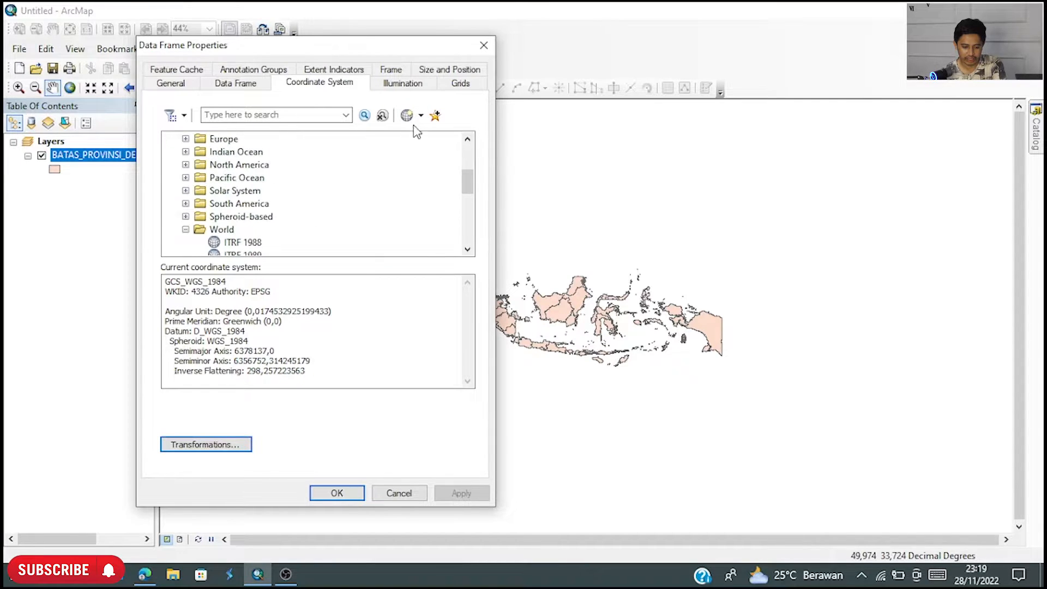
{"action": "left_click", "coordinate": [419, 121]}
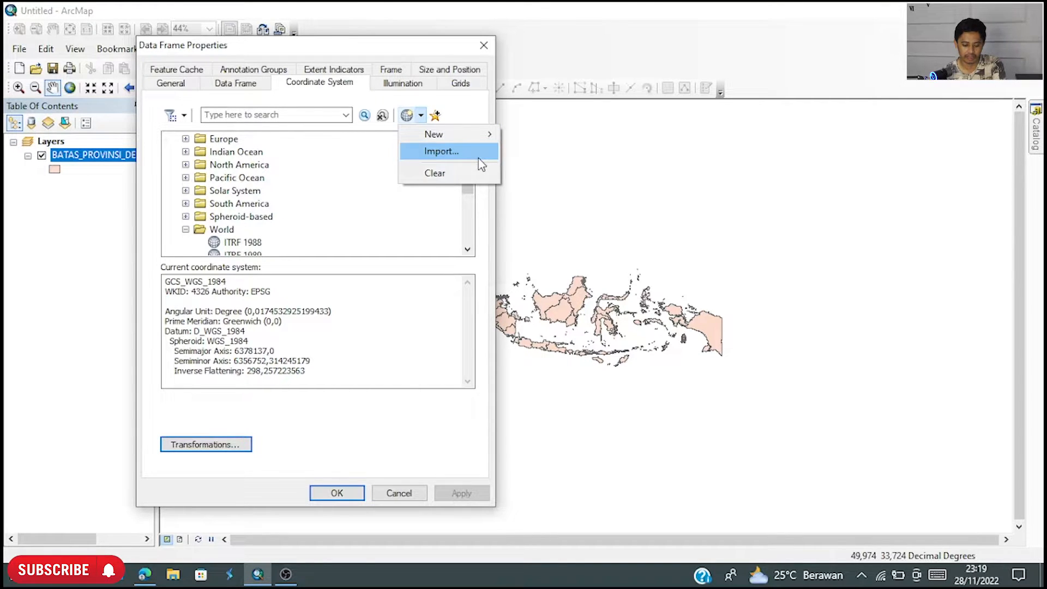
{"action": "left_click", "coordinate": [373, 171]}
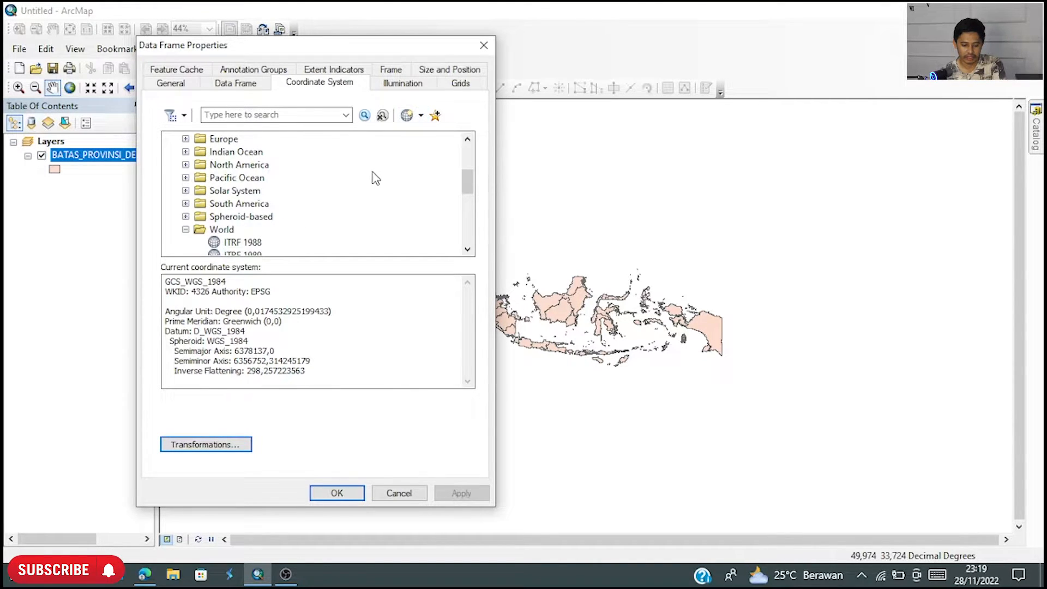
- Examine the data frame's illumination and grid settings, comparing the graticule, measured grid and reference grid types without creating one
{"action": "left_click", "coordinate": [407, 87]}
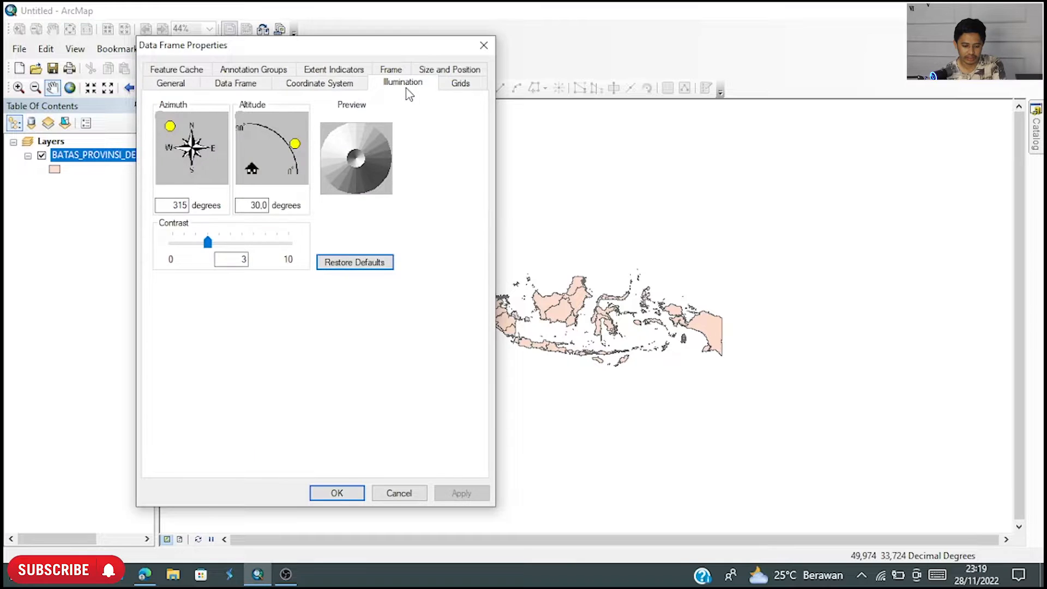
{"action": "left_click", "coordinate": [461, 87]}
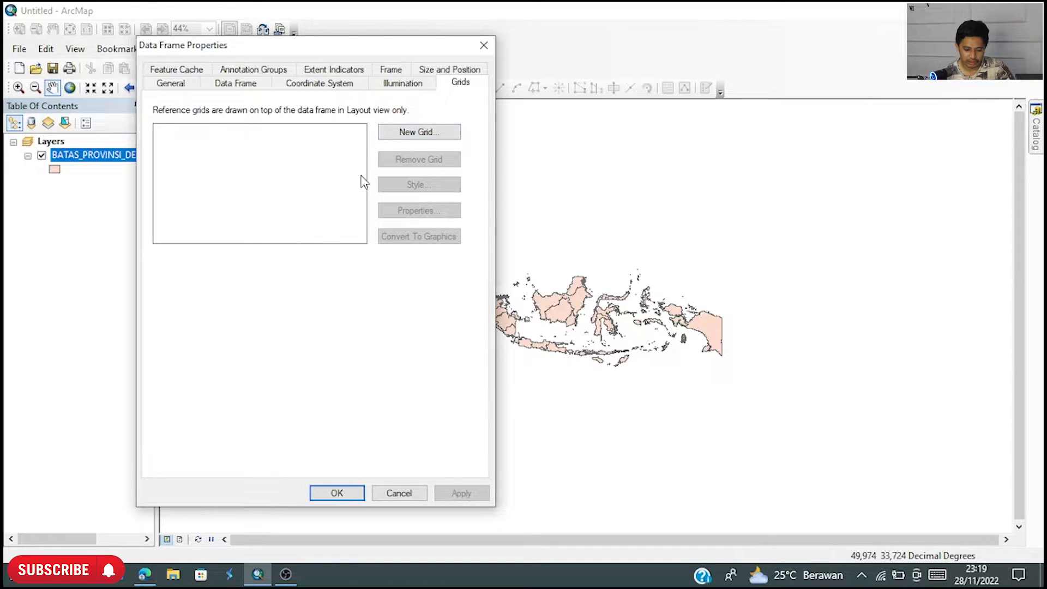
{"action": "left_click", "coordinate": [402, 134]}
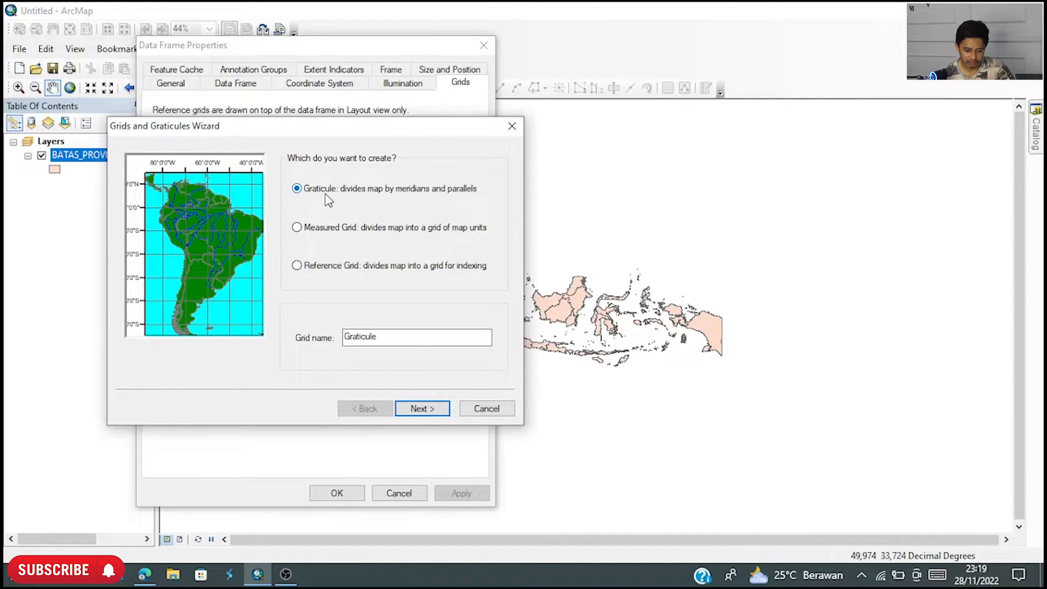
{"action": "left_click", "coordinate": [340, 235]}
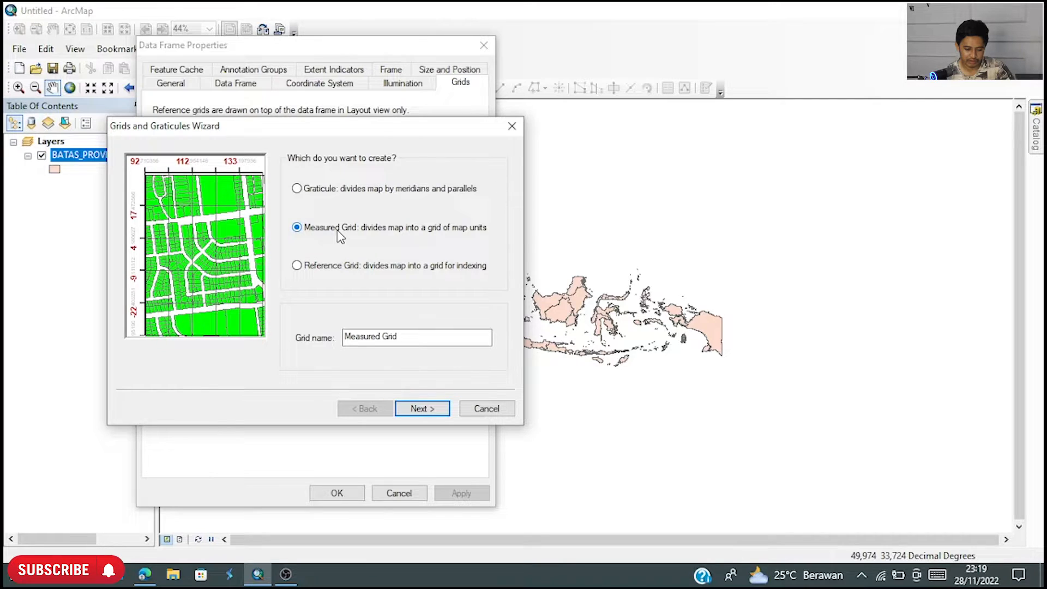
{"action": "left_click", "coordinate": [333, 270]}
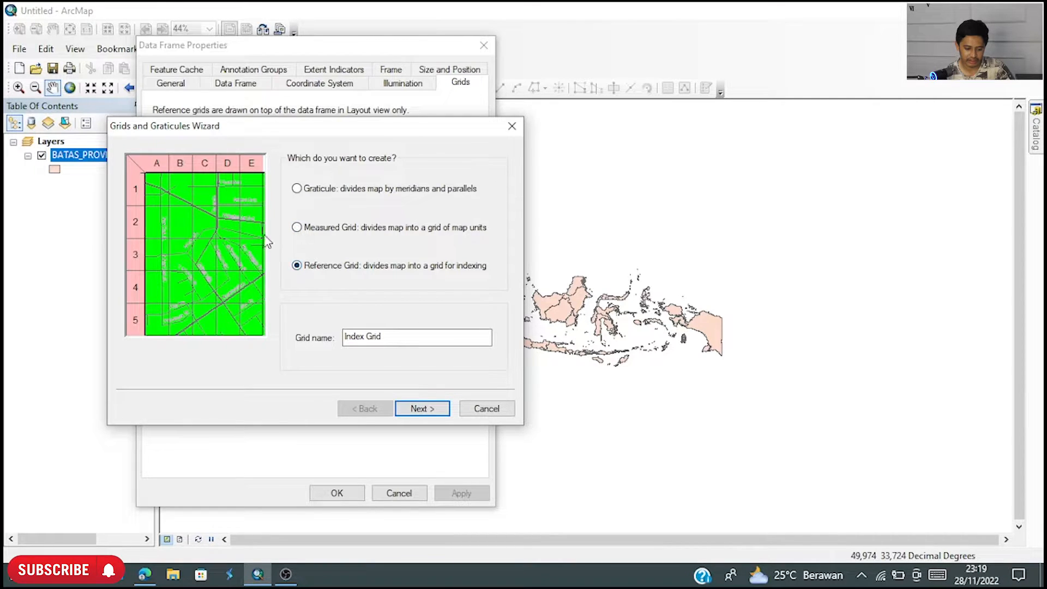
{"action": "left_click", "coordinate": [321, 230]}
{"action": "left_click", "coordinate": [512, 126]}
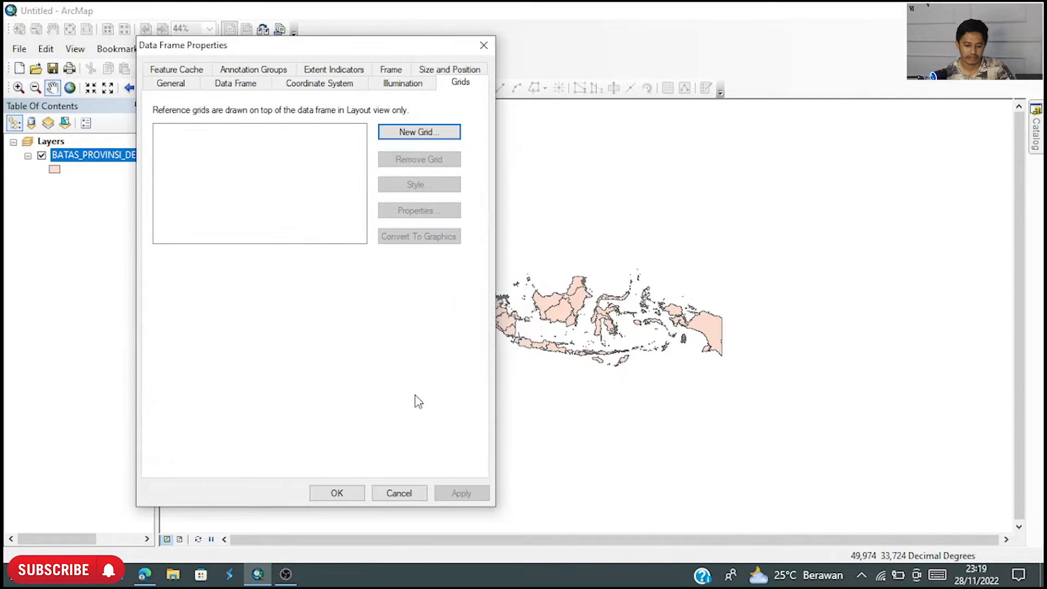
- Look over the border and background styles available for the data frame
{"action": "left_click", "coordinate": [401, 71]}
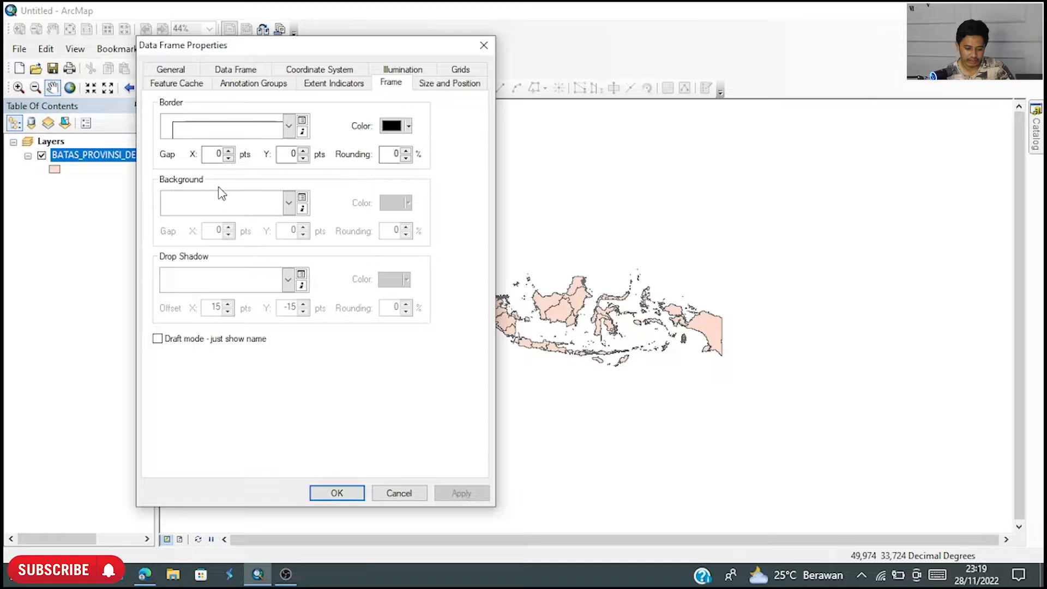
{"action": "left_click", "coordinate": [289, 129]}
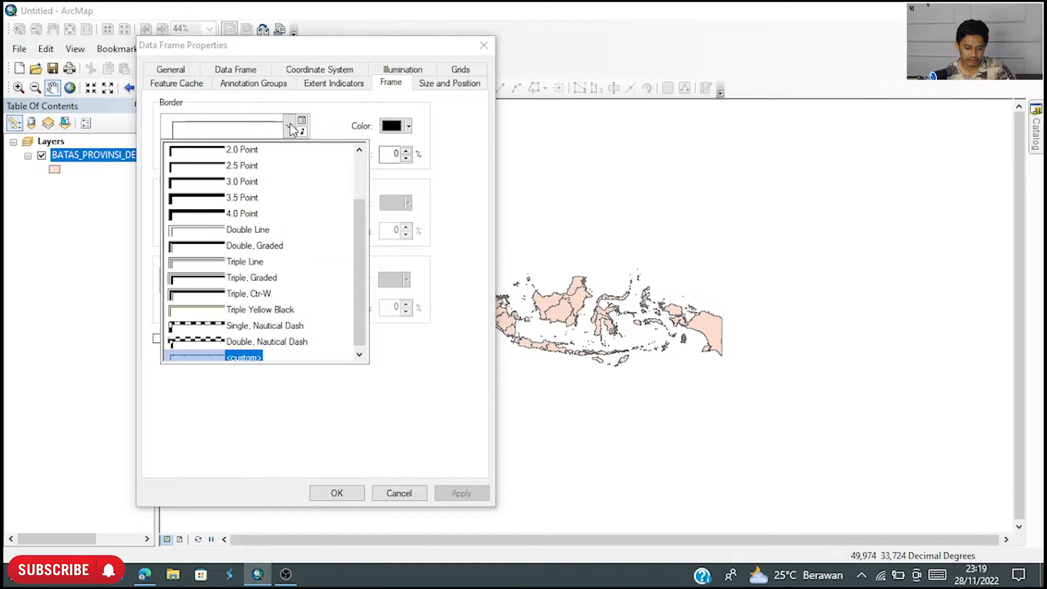
{"action": "left_click", "coordinate": [291, 129]}
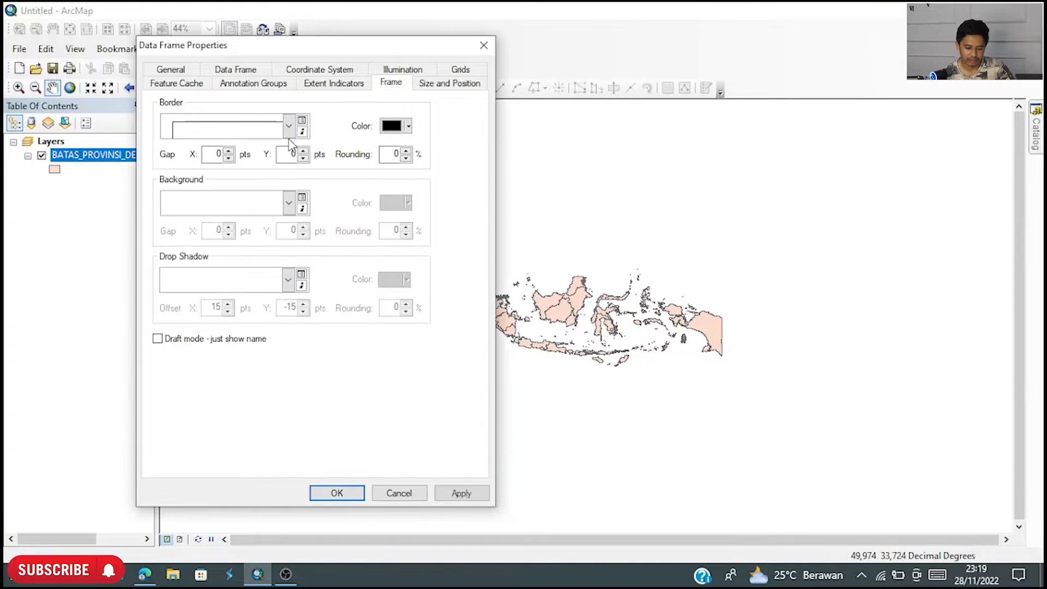
{"action": "left_click", "coordinate": [291, 204]}
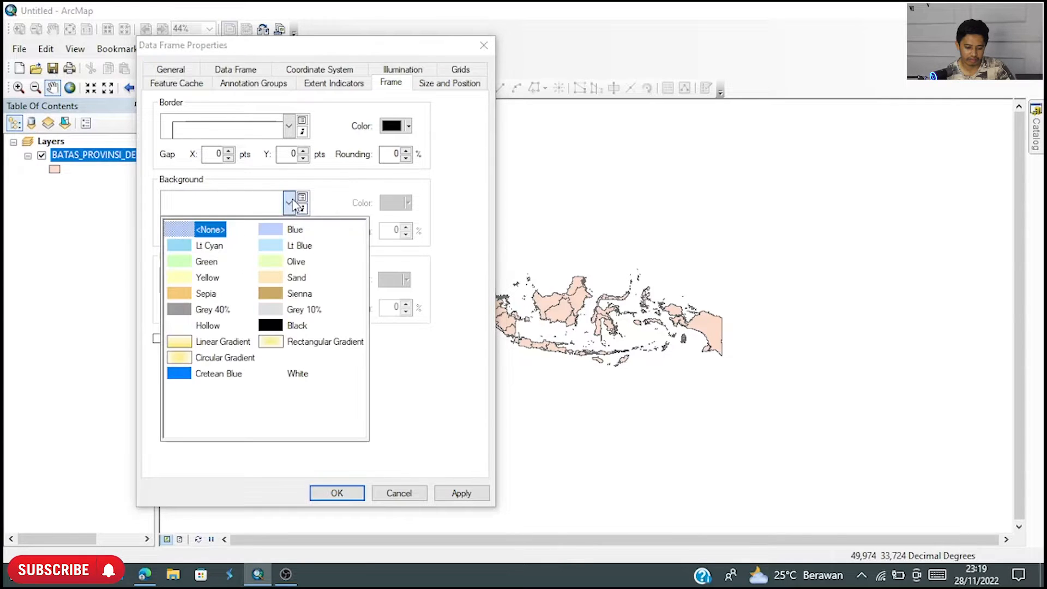
{"action": "left_click", "coordinate": [291, 204]}
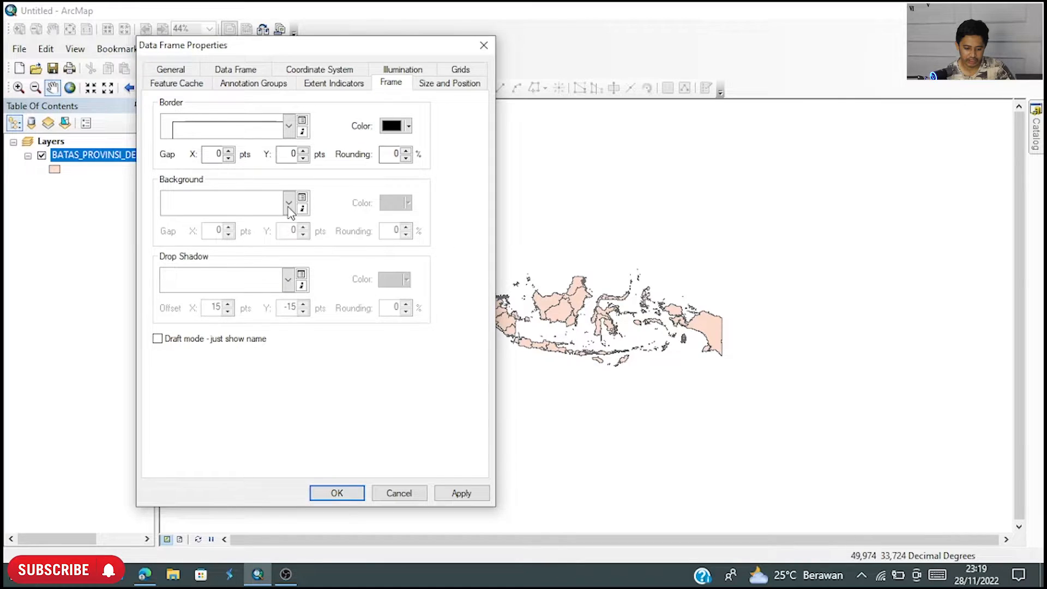
- Apply a Lt Cyan background to the data frame
{"action": "left_click", "coordinate": [289, 204]}
{"action": "left_click", "coordinate": [191, 244]}
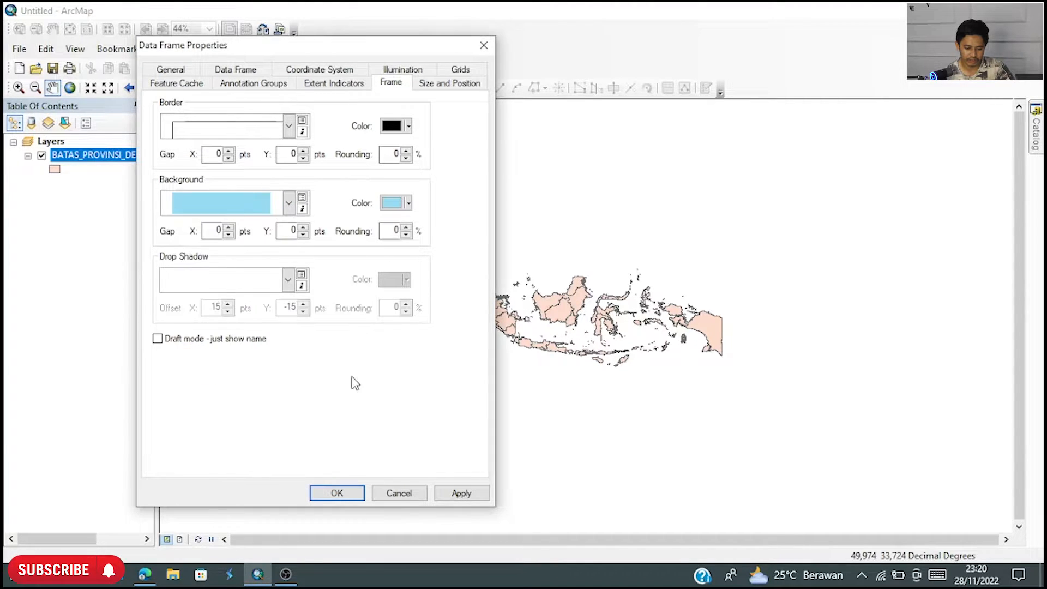
{"action": "left_click", "coordinate": [454, 498]}
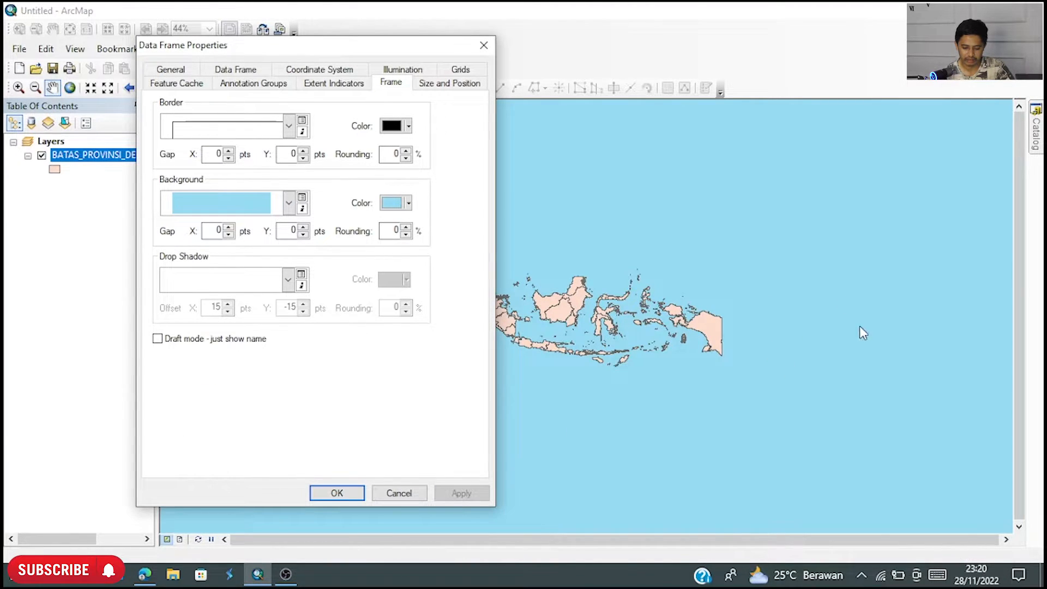
- Reset the data frame's background to None and accept the properties
{"action": "left_click", "coordinate": [289, 204]}
{"action": "left_click", "coordinate": [210, 226]}
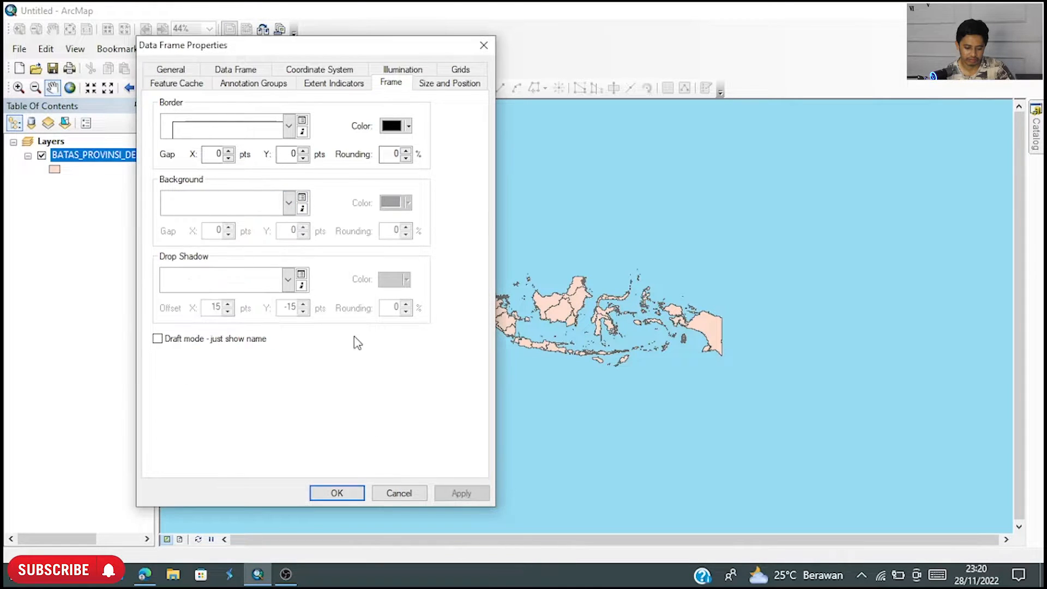
{"action": "left_click", "coordinate": [338, 493]}
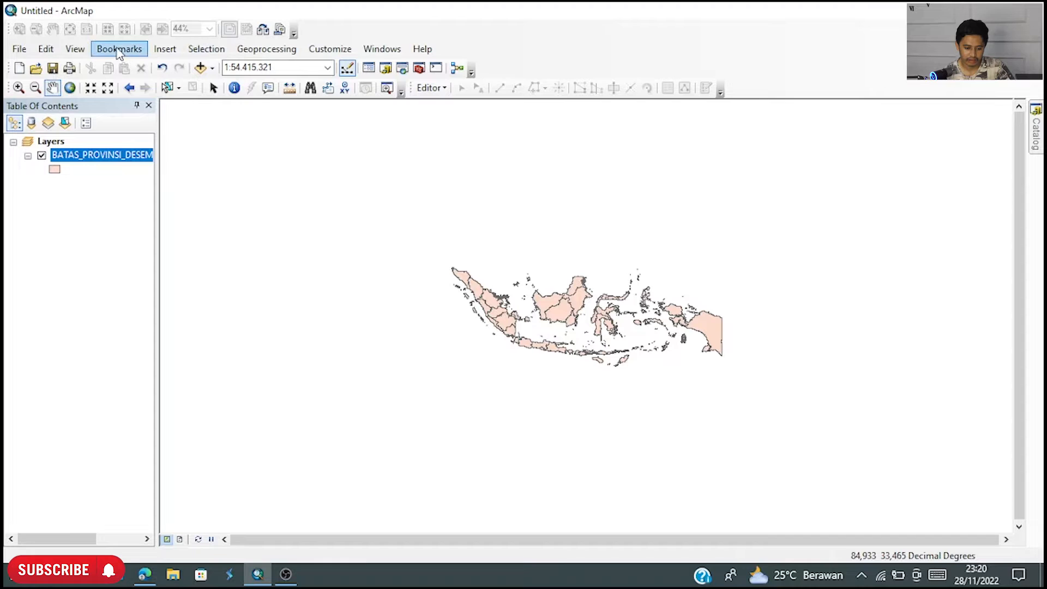
- Examine the annotation group settings in the data frame's properties and close them
{"action": "left_click", "coordinate": [74, 49]}
{"action": "left_click", "coordinate": [99, 227]}
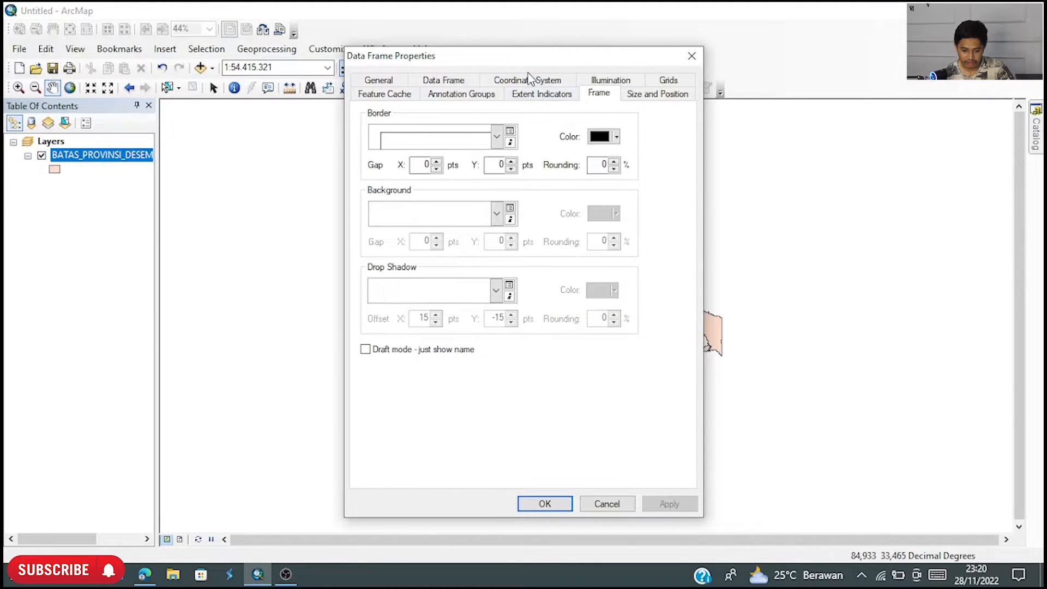
{"action": "left_click", "coordinate": [483, 98]}
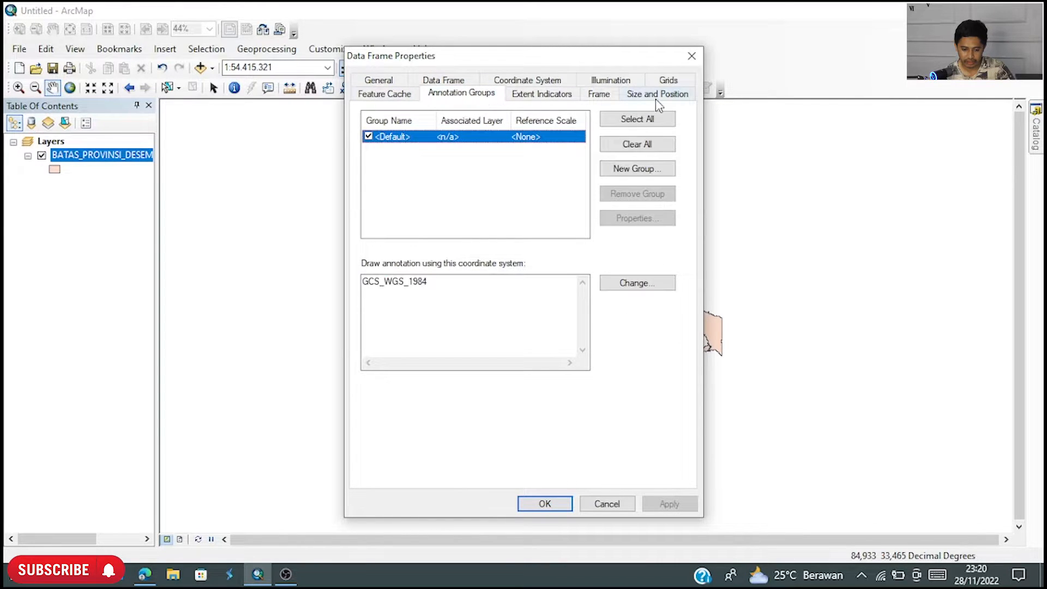
{"action": "left_click", "coordinate": [691, 55]}
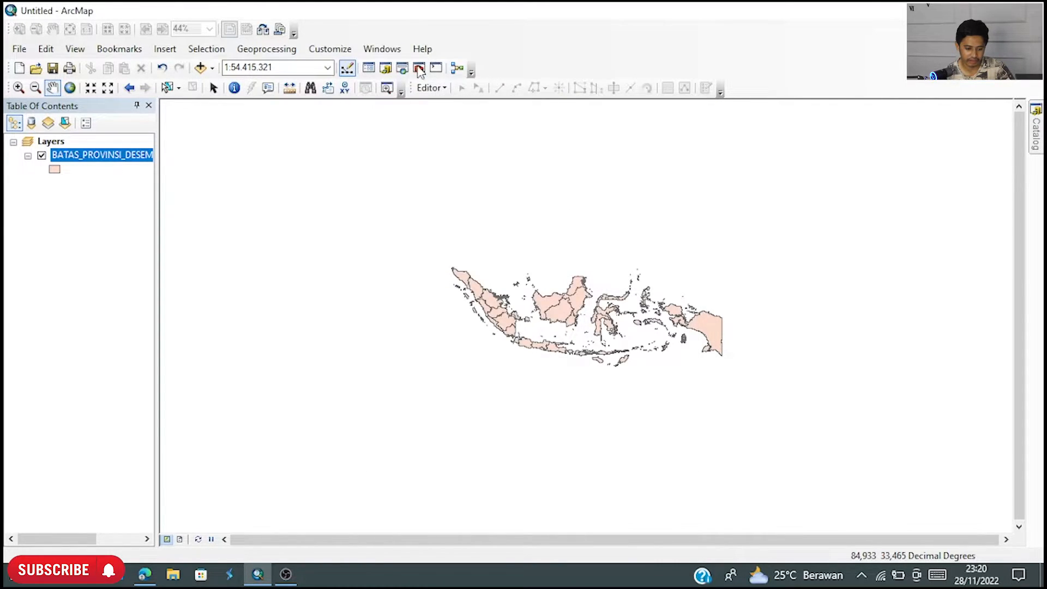
- Look over the elements that can be inserted into the map and switch to layout view
{"action": "left_click", "coordinate": [165, 50]}
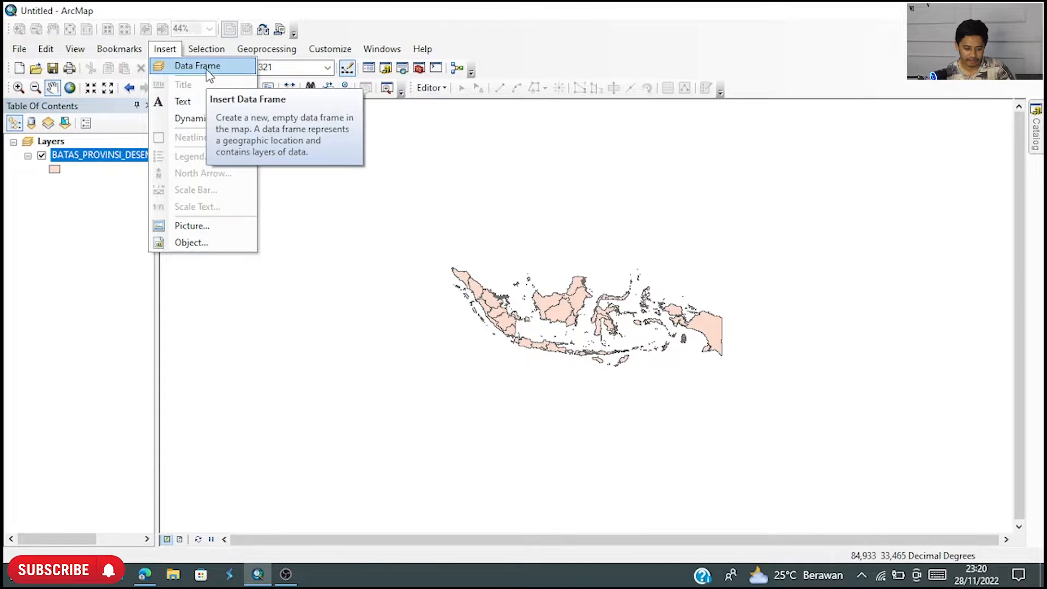
{"action": "mouse_move", "coordinate": [206, 114]}
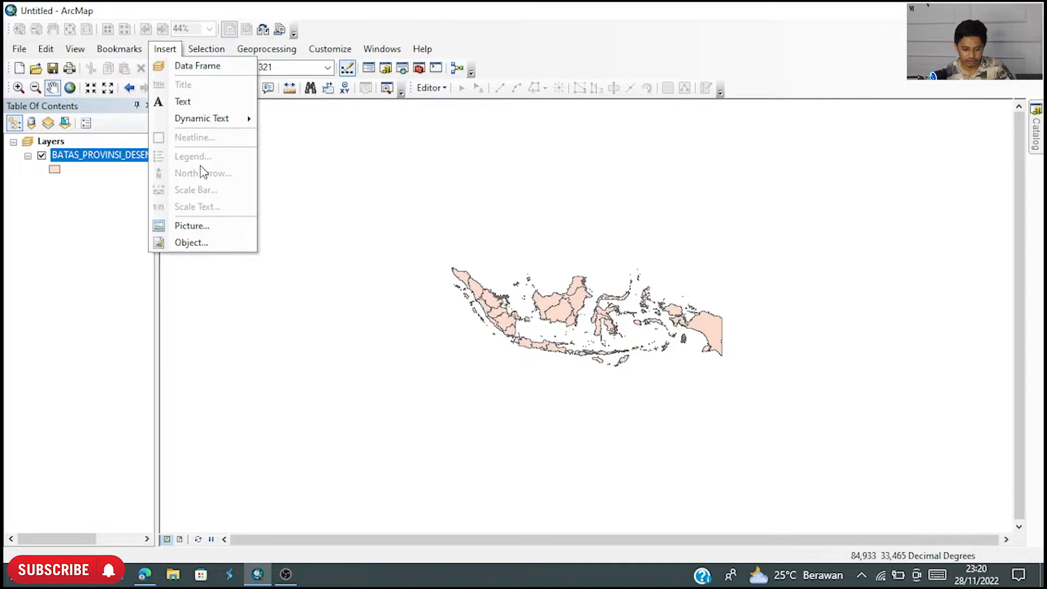
{"action": "left_click", "coordinate": [181, 540]}
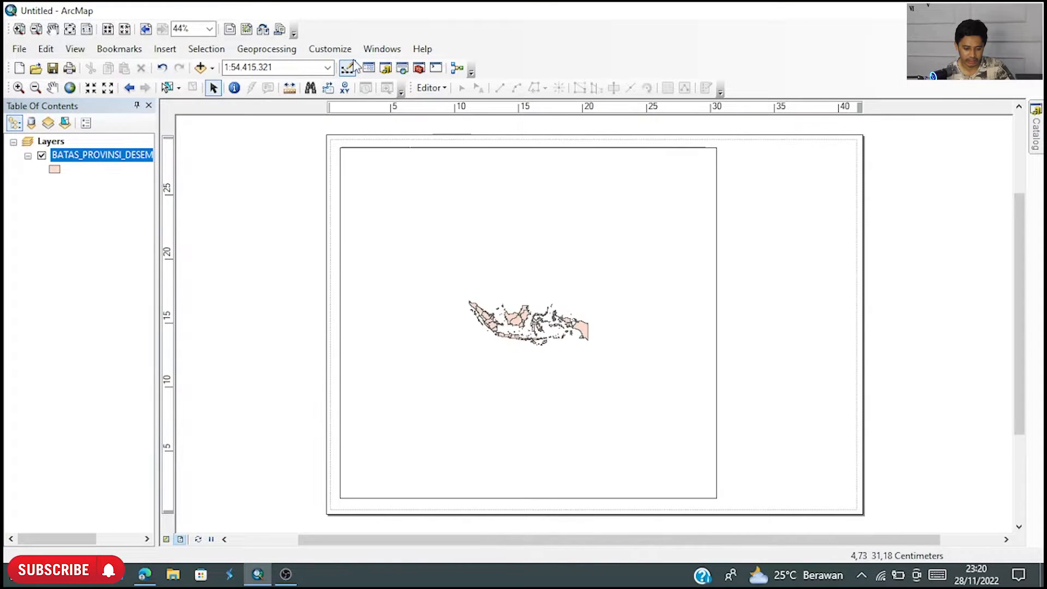
- Insert the map title "PETA INDONESIA" and place it in the blank area right of the map frame, near the page's upper edge
{"action": "left_click", "coordinate": [165, 49]}
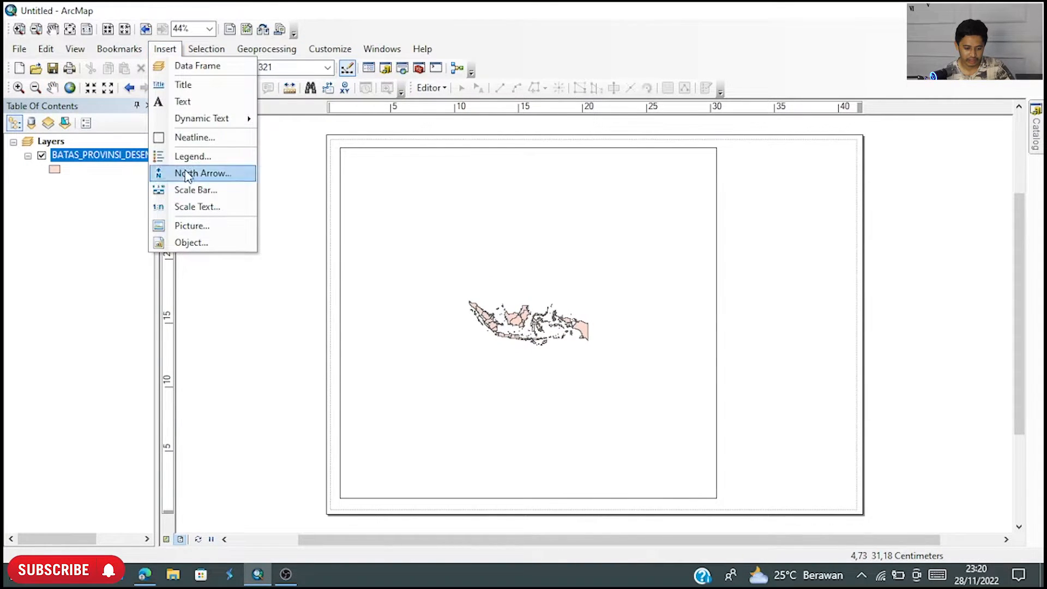
{"action": "left_click", "coordinate": [212, 84]}
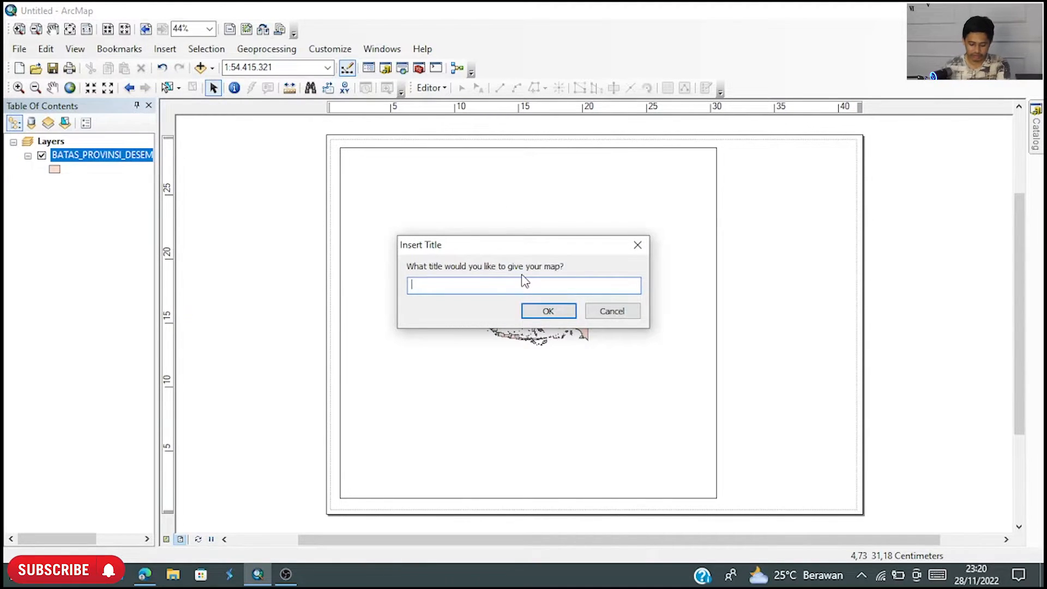
{"action": "type", "text": "p"}
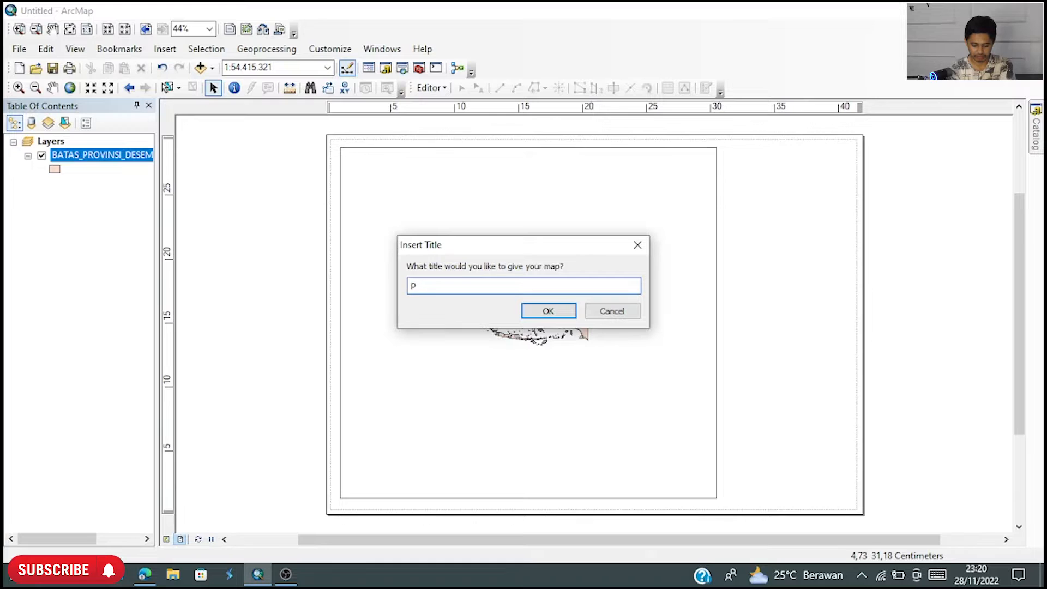
{"action": "type", "text": "ETA INDONESI"}
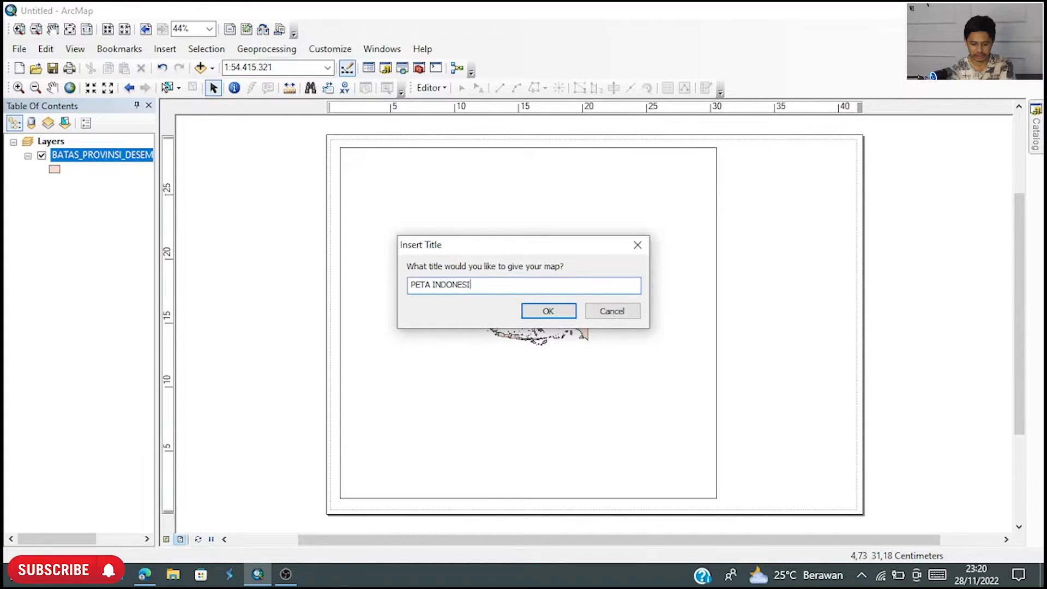
{"action": "type", "text": "A"}
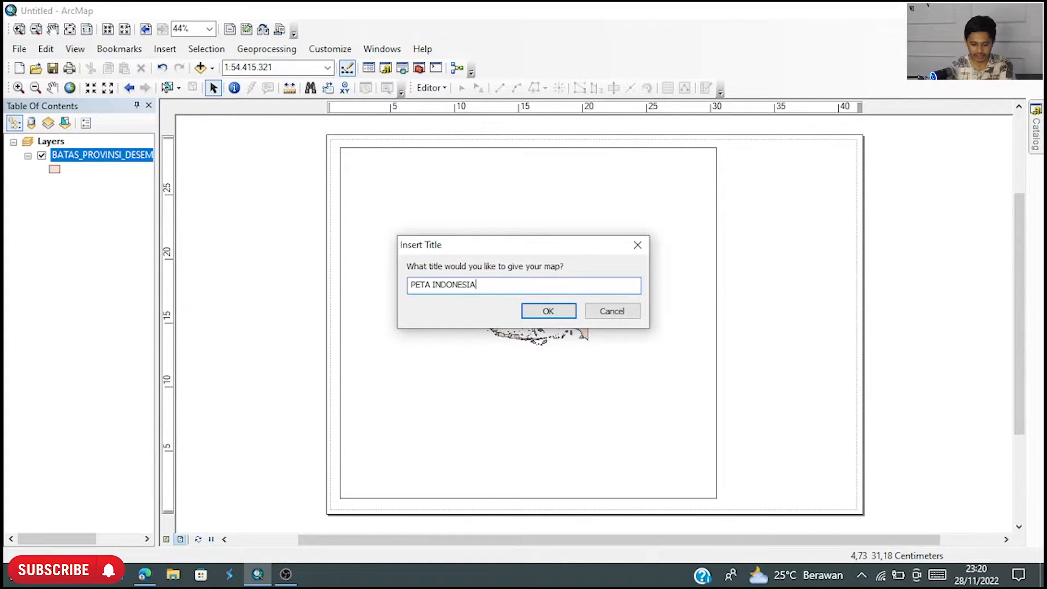
{"action": "left_click", "coordinate": [548, 311]}
{"action": "left_click_drag", "start_coordinate": [561, 170], "coordinate": [765, 161]}
{"action": "left_click", "coordinate": [922, 325]}
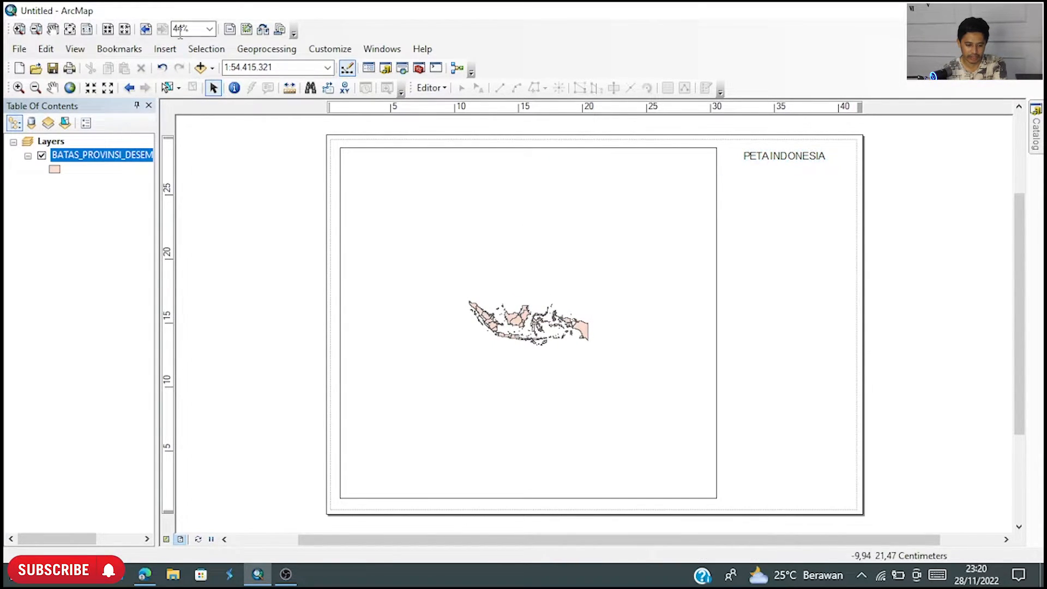
- Try out a second data frame, shrunk to fit the blank area right of the main map frame, and delete it
{"action": "left_click", "coordinate": [165, 49]}
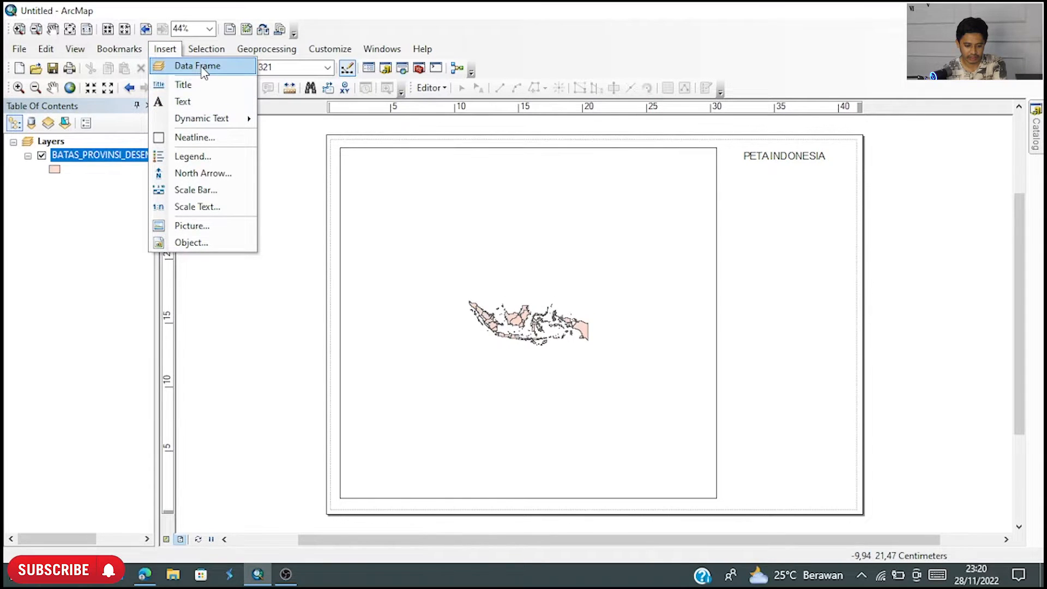
{"action": "left_click", "coordinate": [201, 67]}
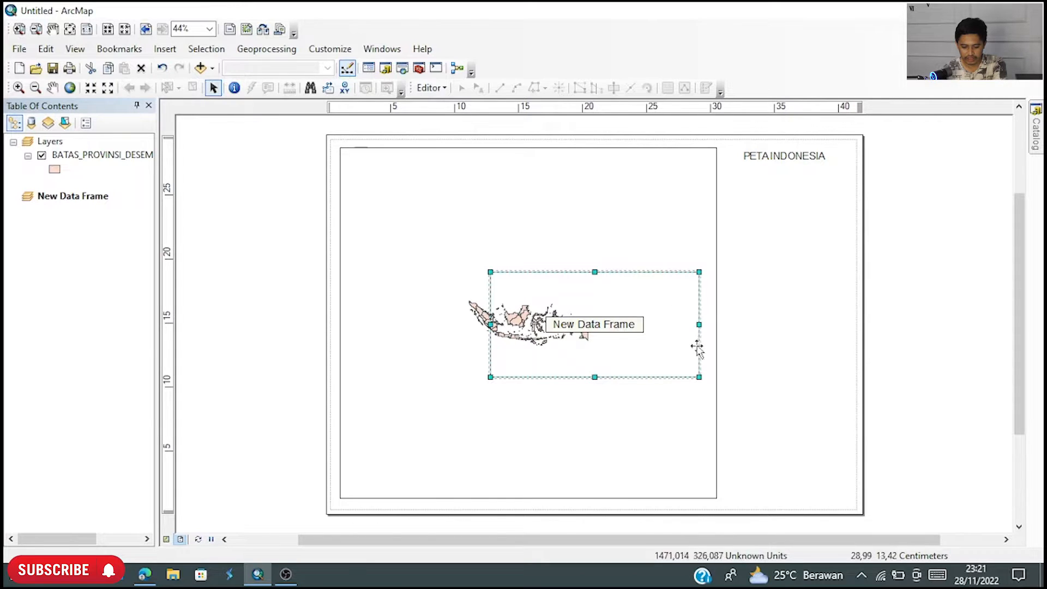
{"action": "left_click_drag", "start_coordinate": [699, 377], "coordinate": [609, 351]}
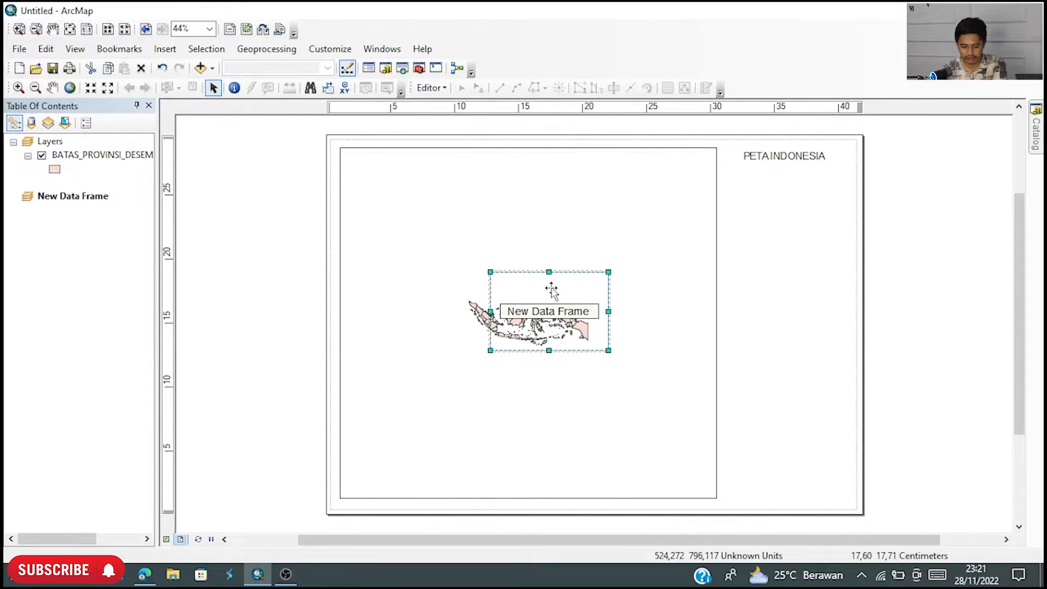
{"action": "left_click_drag", "start_coordinate": [552, 290], "coordinate": [792, 321]}
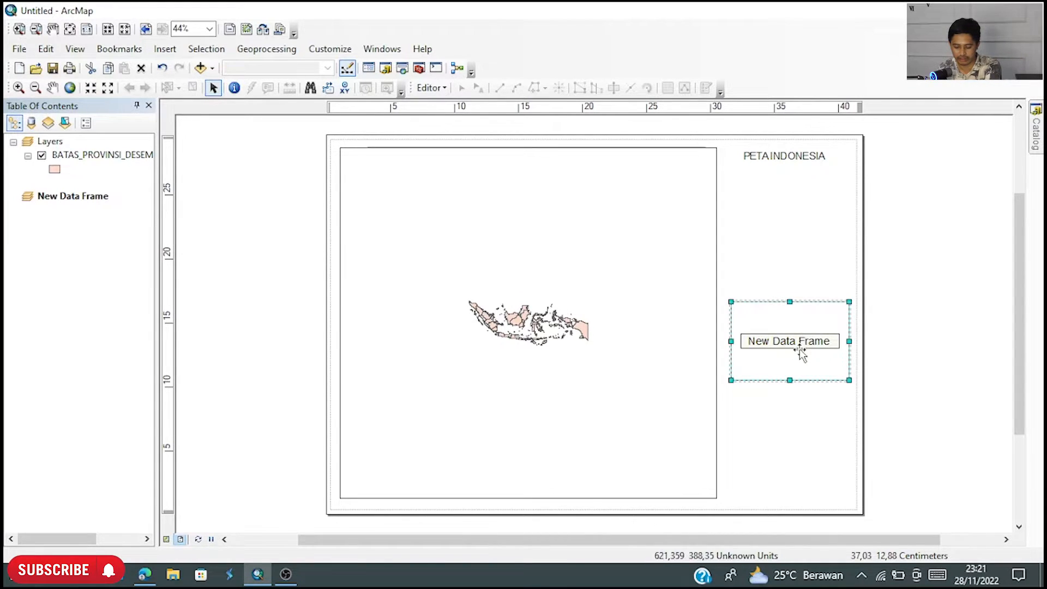
{"action": "key", "text": "Delete"}
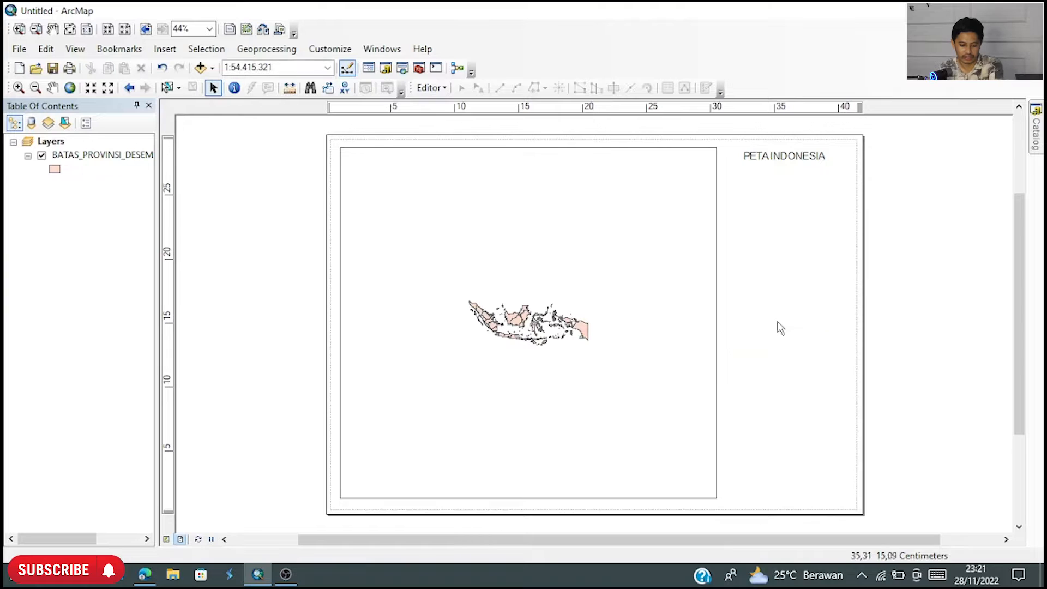
- Insert a neatline placed around all layout elements with a 10 pt gap and a blue background
{"action": "left_click", "coordinate": [165, 49]}
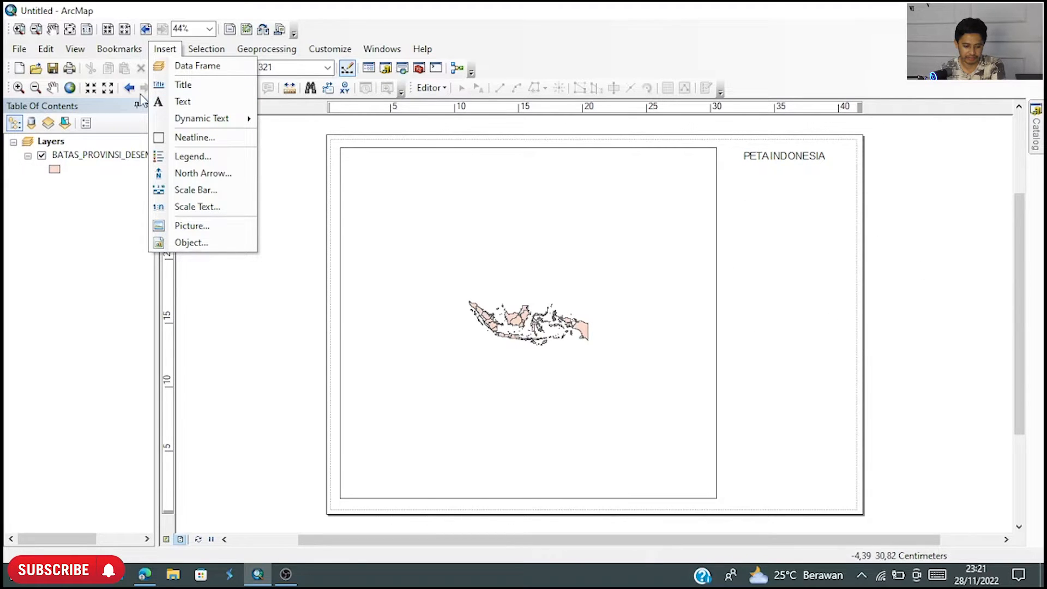
{"action": "mouse_move", "coordinate": [195, 117]}
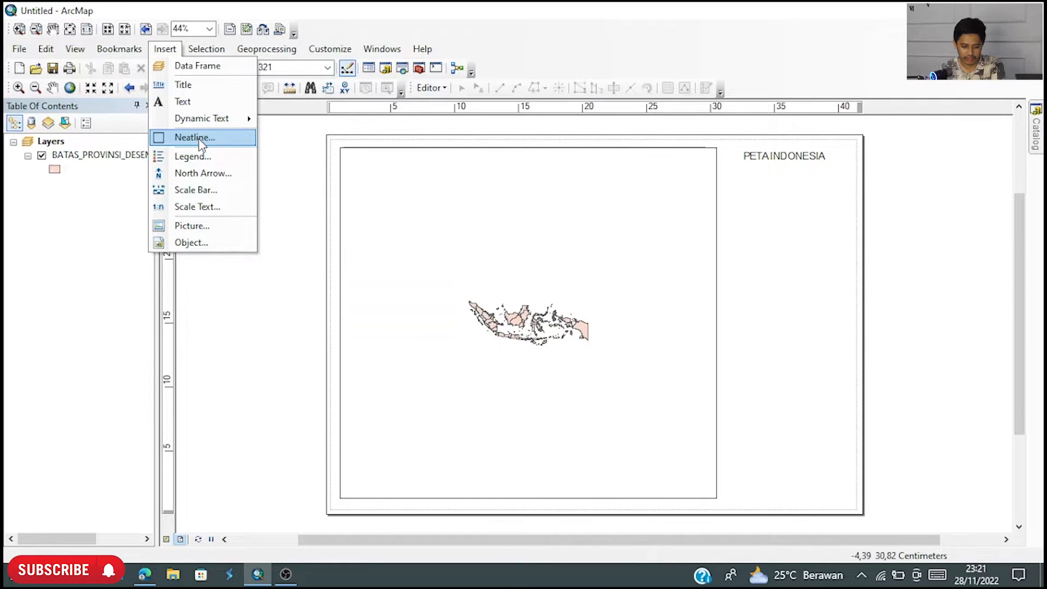
{"action": "left_click", "coordinate": [201, 139]}
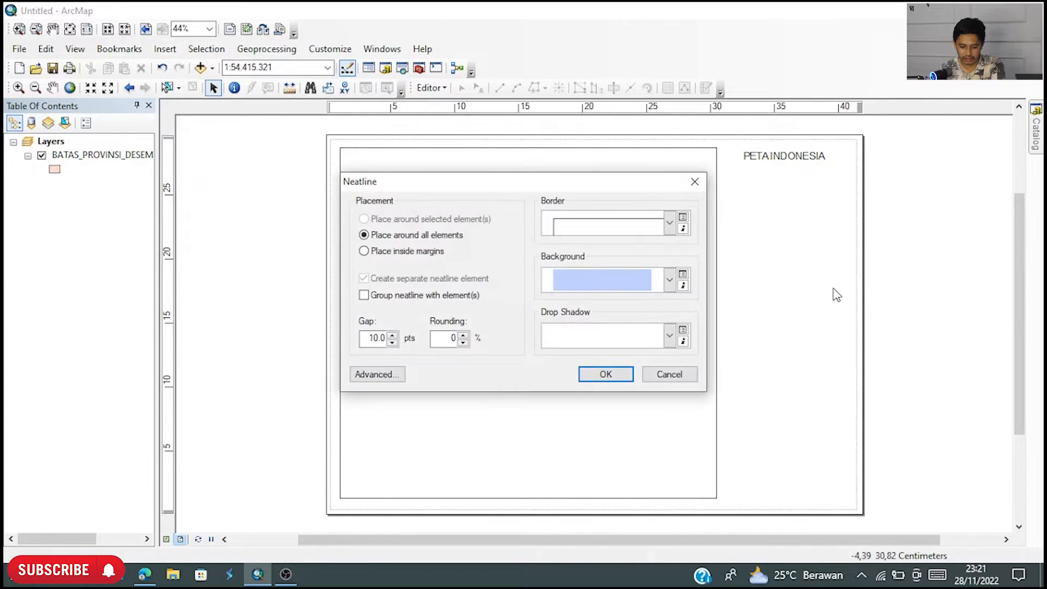
{"action": "left_click", "coordinate": [602, 378]}
{"action": "scroll", "coordinate": [736, 316], "scroll_direction": "down", "scroll_amount": 2}
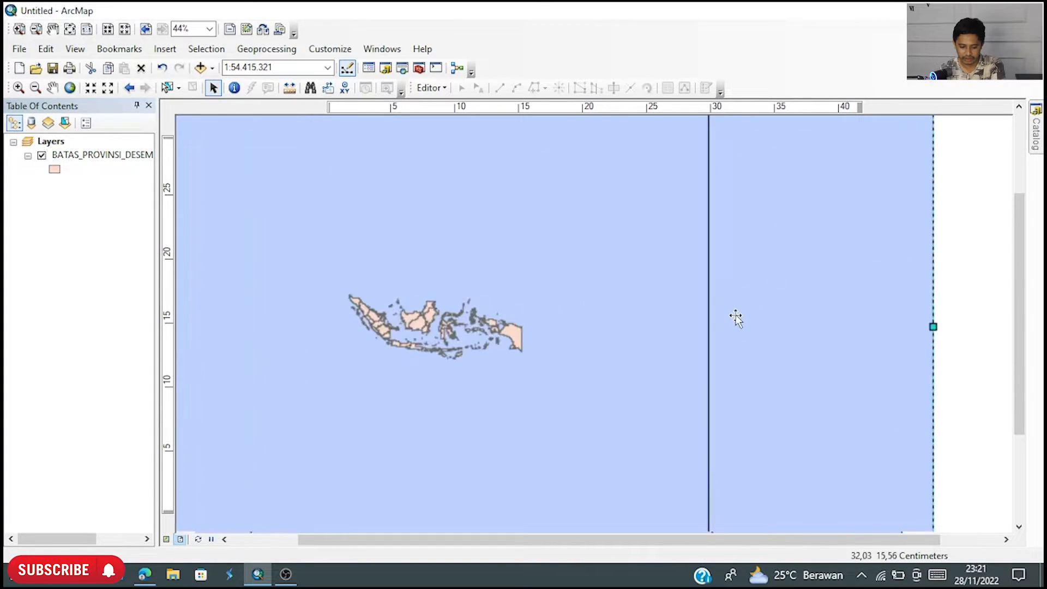
{"action": "scroll", "coordinate": [736, 317], "scroll_direction": "up", "scroll_amount": 7}
- Remove the background fill from the selected neatline, keeping its thin line border
{"action": "left_click", "coordinate": [165, 49]}
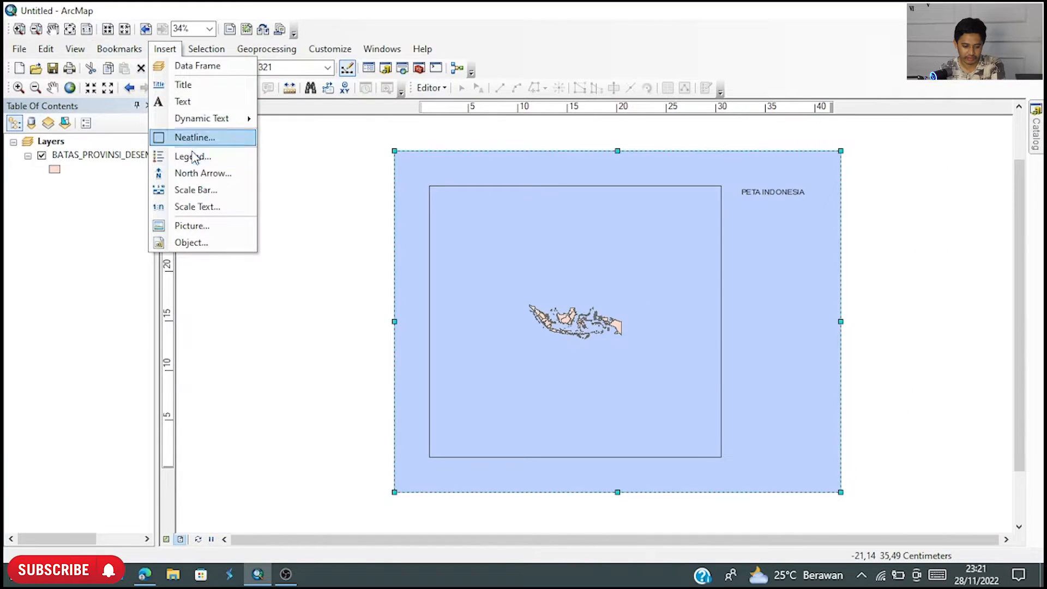
{"action": "left_click", "coordinate": [203, 140]}
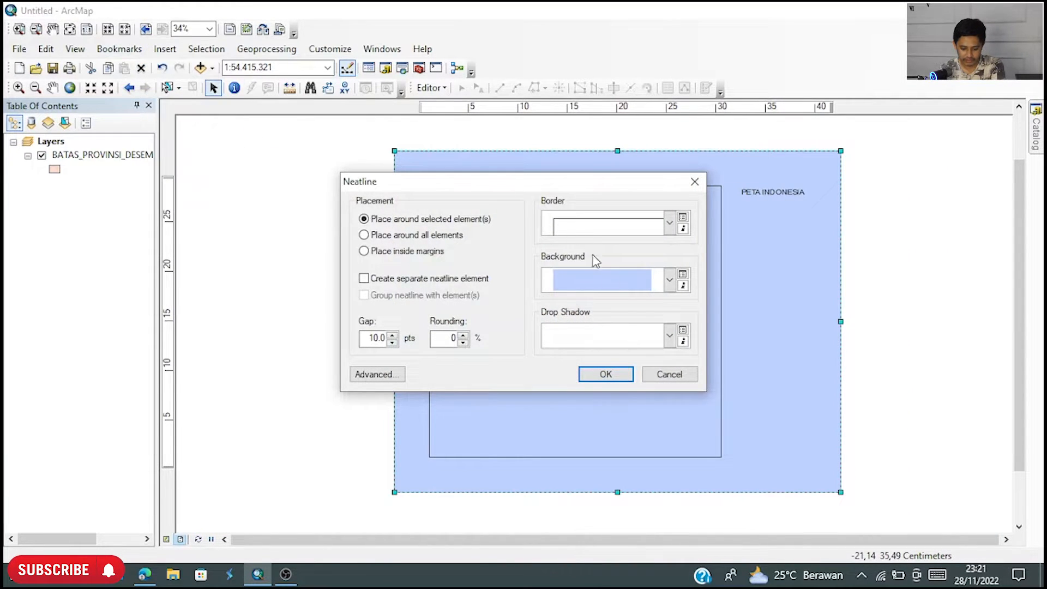
{"action": "left_click", "coordinate": [670, 283]}
{"action": "left_click", "coordinate": [597, 314]}
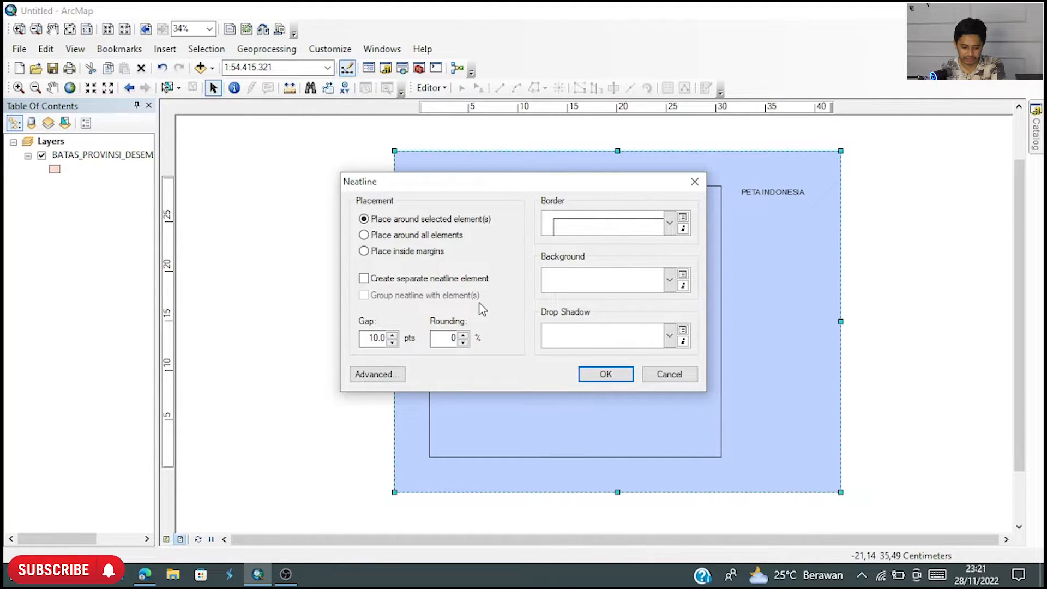
{"action": "left_click", "coordinate": [671, 226]}
{"action": "left_click", "coordinate": [670, 226]}
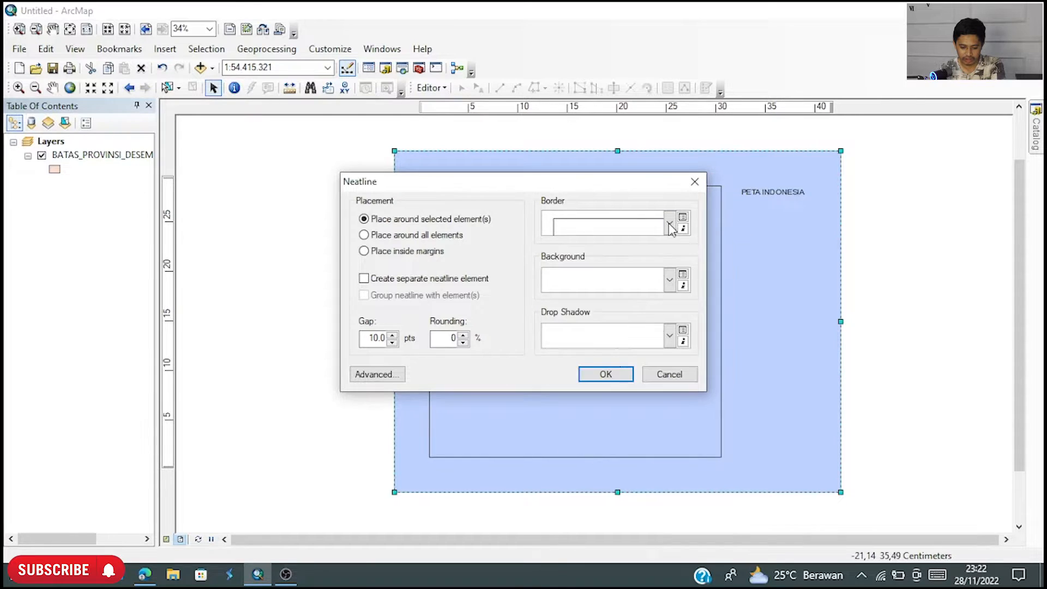
{"action": "left_click", "coordinate": [603, 377]}
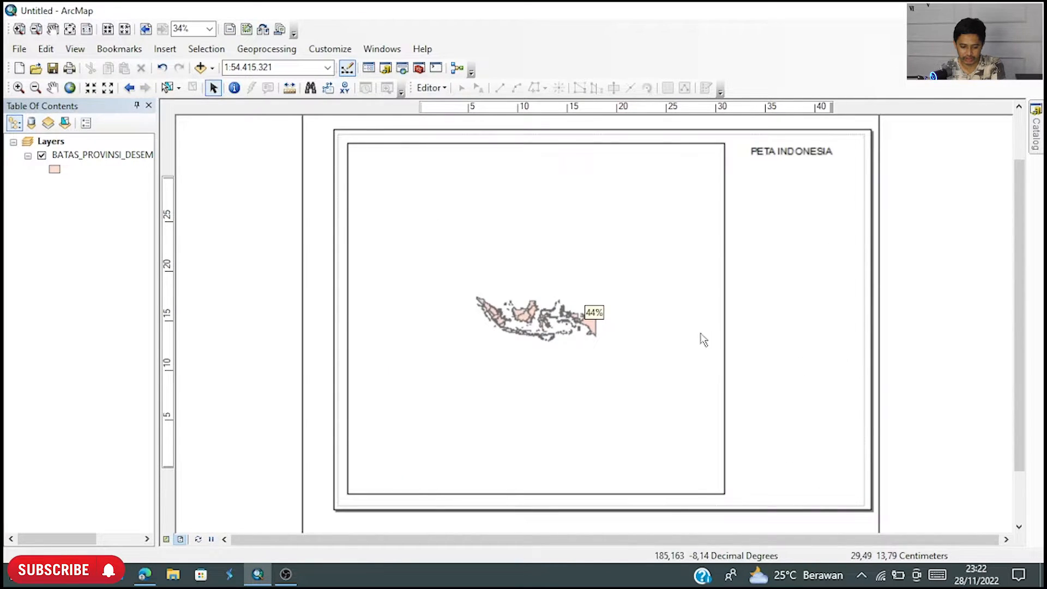
- Shrink the neatline to a tall, narrow box and move it into the blank area right of the map frame, around the title
{"action": "scroll", "coordinate": [704, 338], "scroll_direction": "up", "scroll_amount": 1}
{"action": "left_click", "coordinate": [309, 247]}
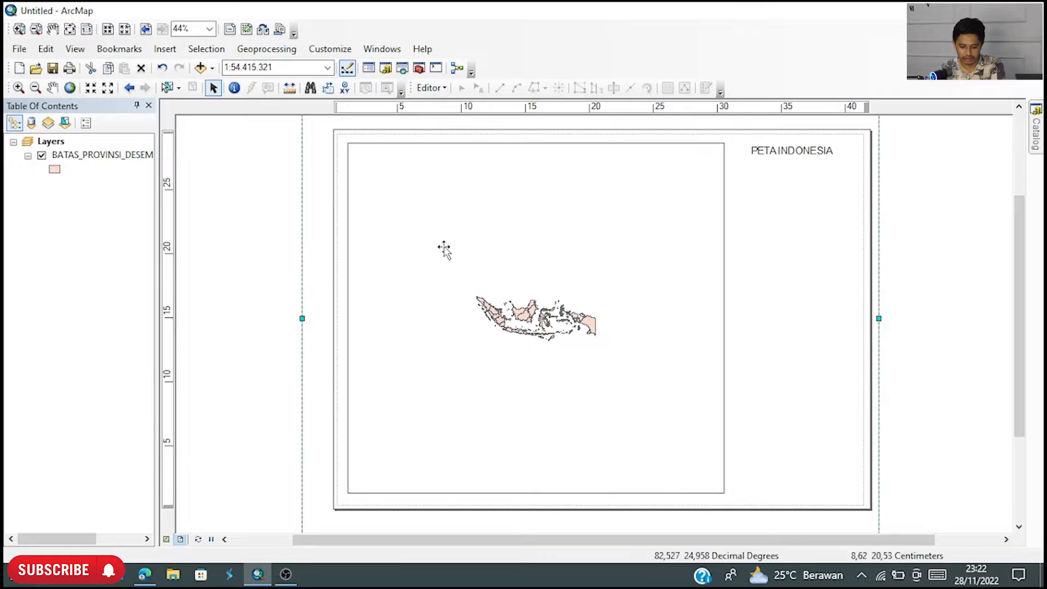
{"action": "scroll", "coordinate": [444, 243], "scroll_direction": "down", "scroll_amount": 2}
{"action": "left_click_drag", "start_coordinate": [366, 164], "coordinate": [612, 202]}
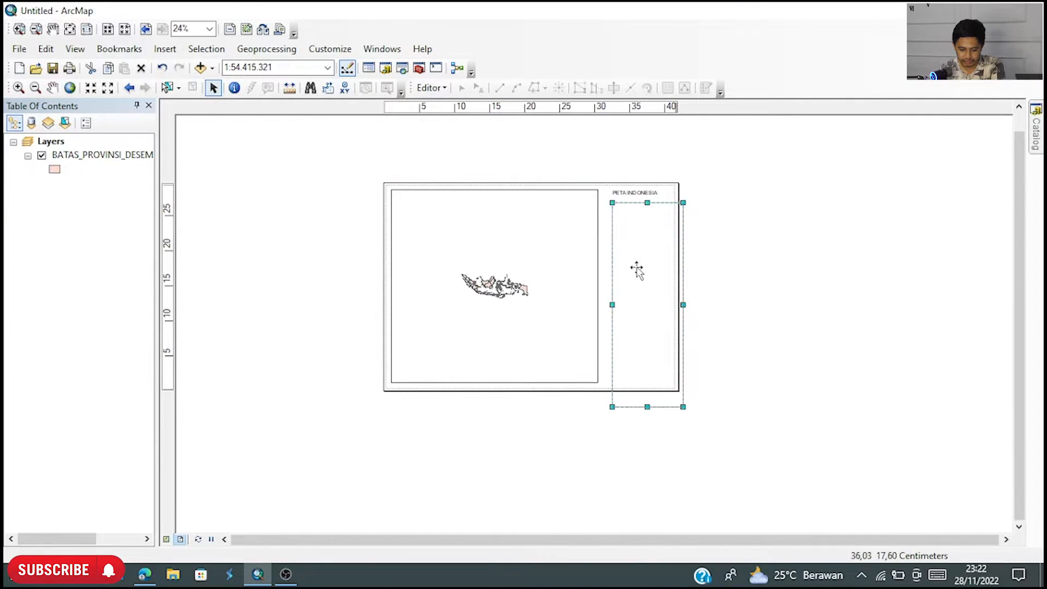
{"action": "mouse_move", "coordinate": [637, 269]}
{"action": "left_mouse_down"}
{"action": "mouse_move", "coordinate": [627, 264]}
{"action": "mouse_move", "coordinate": [631, 243]}
{"action": "mouse_move", "coordinate": [625, 255]}
{"action": "left_mouse_up"}
{"action": "left_click", "coordinate": [727, 292]}
- Resize the narrow neatline so its lower and upper edges roughly line up with those of the map frame
{"action": "scroll", "coordinate": [659, 265], "scroll_direction": "down", "scroll_amount": 2}
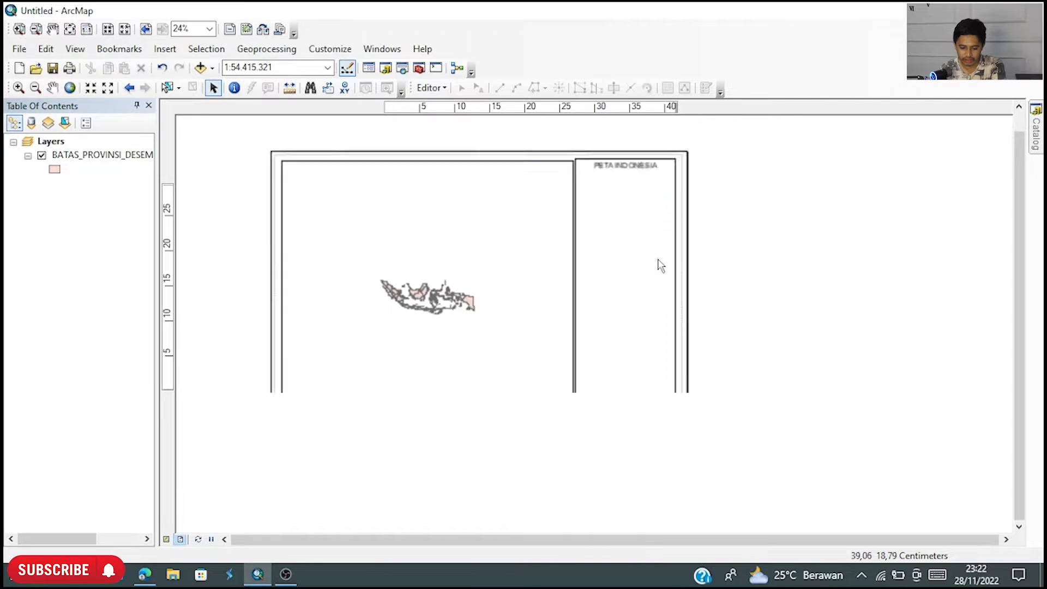
{"action": "left_click", "coordinate": [632, 500]}
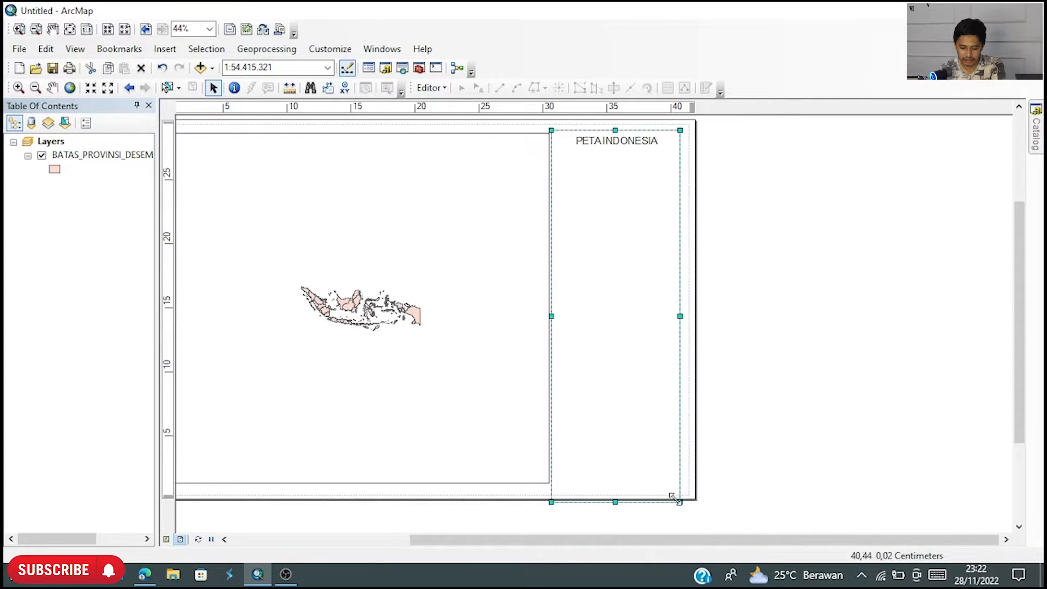
{"action": "left_click_drag", "start_coordinate": [680, 502], "coordinate": [684, 484]}
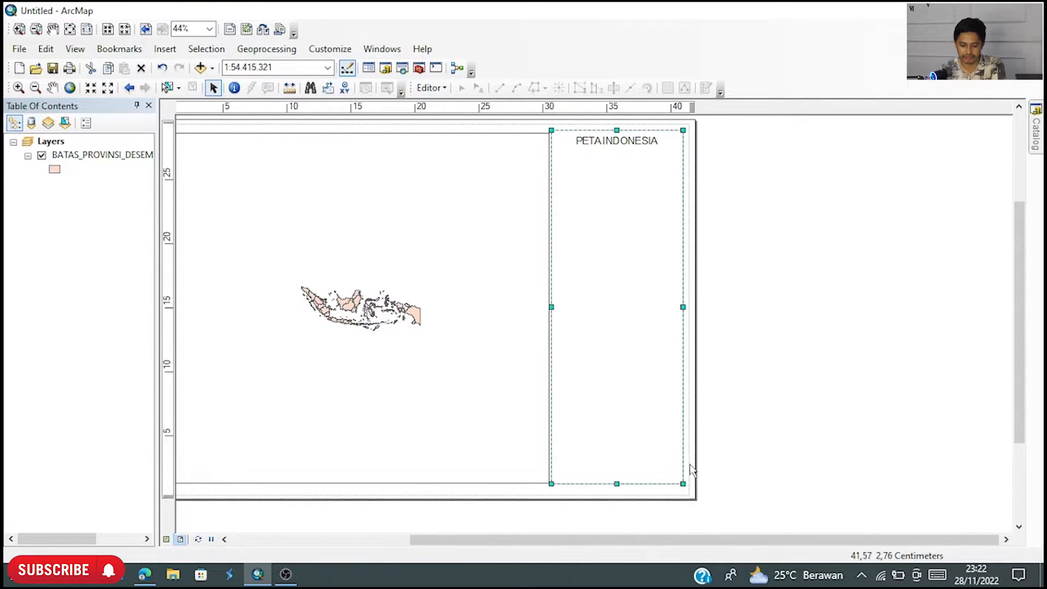
{"action": "left_click_drag", "start_coordinate": [616, 130], "coordinate": [617, 136]}
{"action": "left_click", "coordinate": [973, 300]}
{"action": "left_click", "coordinate": [646, 369]}
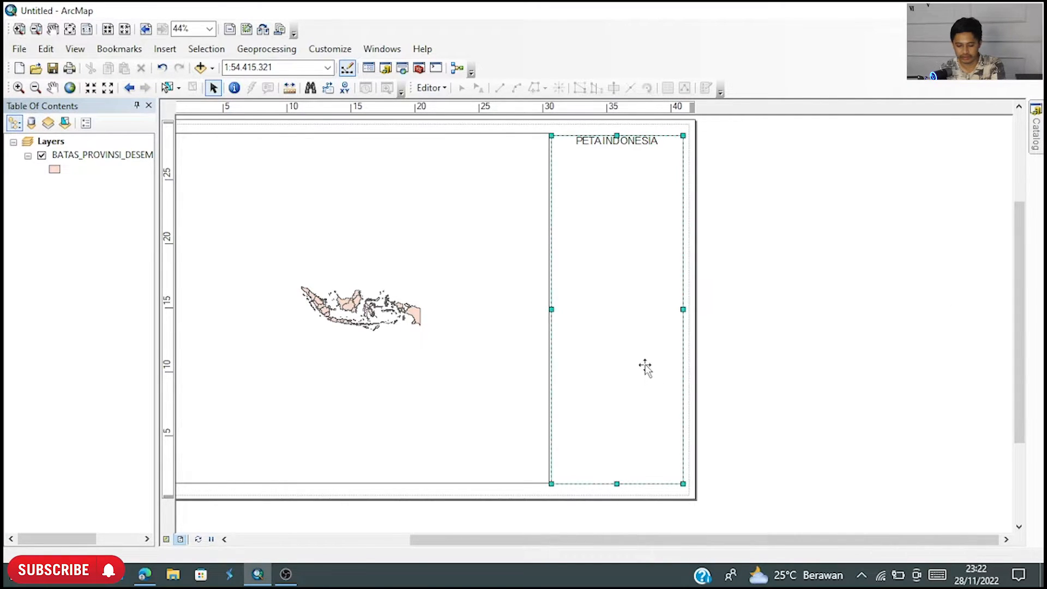
- Nudge the title "PETA INDONESIA" slightly down so it sits just inside the neatline's upper edge
{"action": "left_click", "coordinate": [746, 216]}
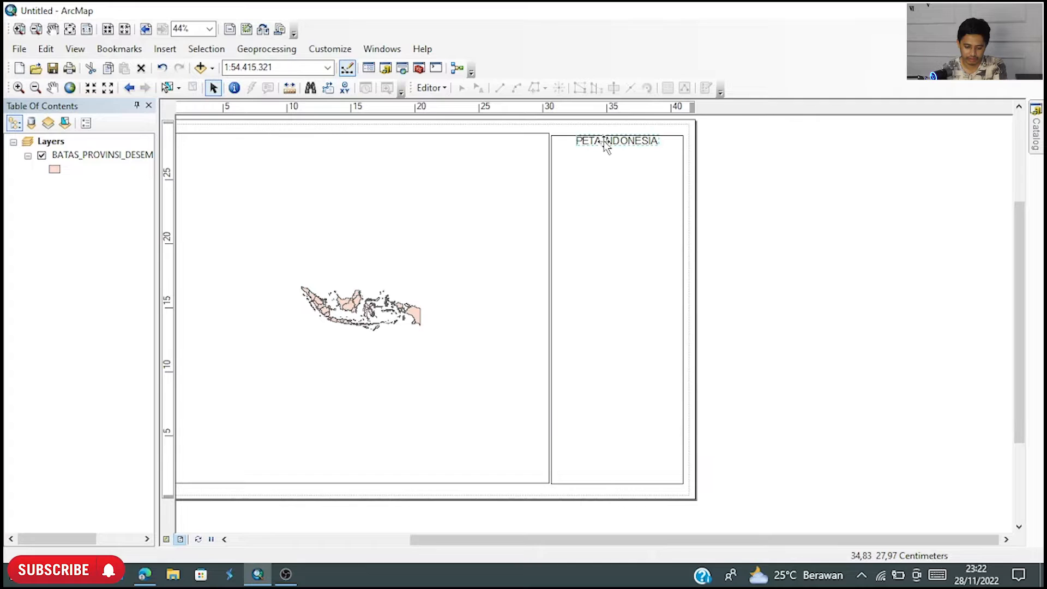
{"action": "left_click", "coordinate": [606, 142]}
{"action": "left_click", "coordinate": [875, 232]}
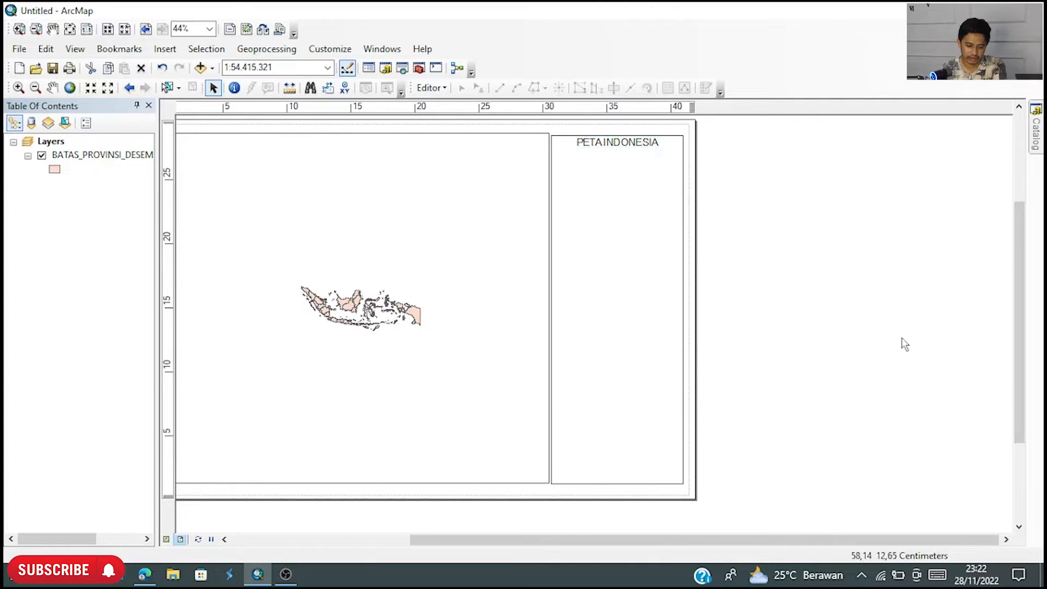
- Start a one-column legend for the province boundary layer and set its title to "Legenda"
{"action": "left_click", "coordinate": [164, 49]}
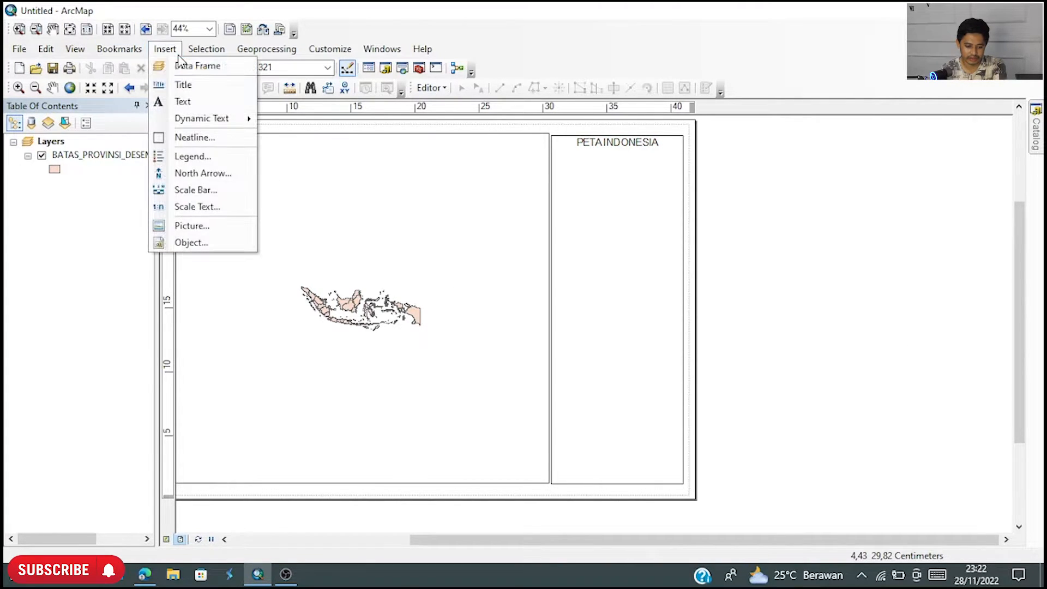
{"action": "left_click", "coordinate": [218, 159]}
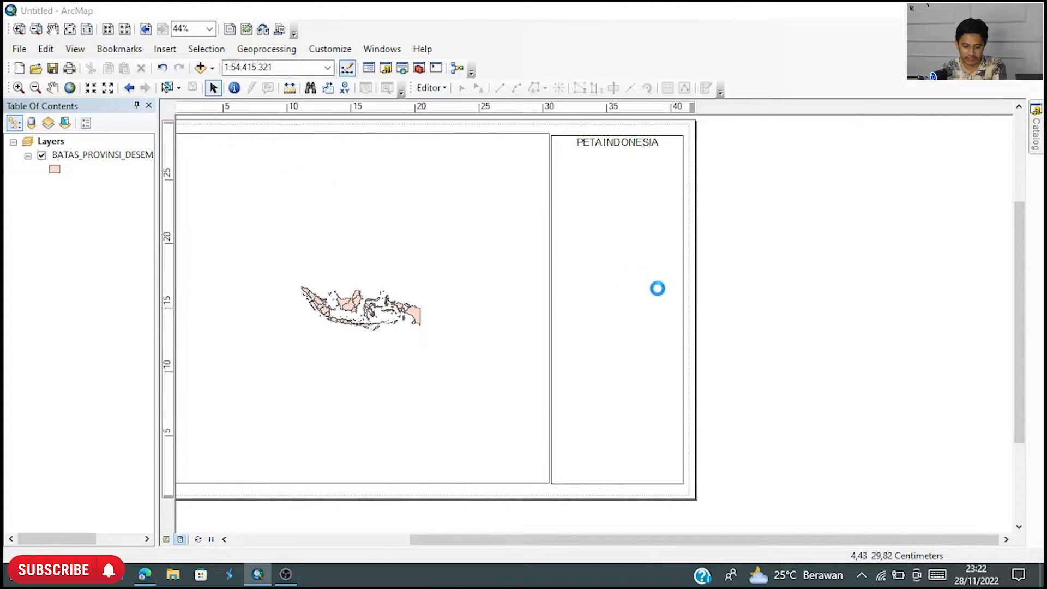
{"action": "left_click", "coordinate": [640, 434]}
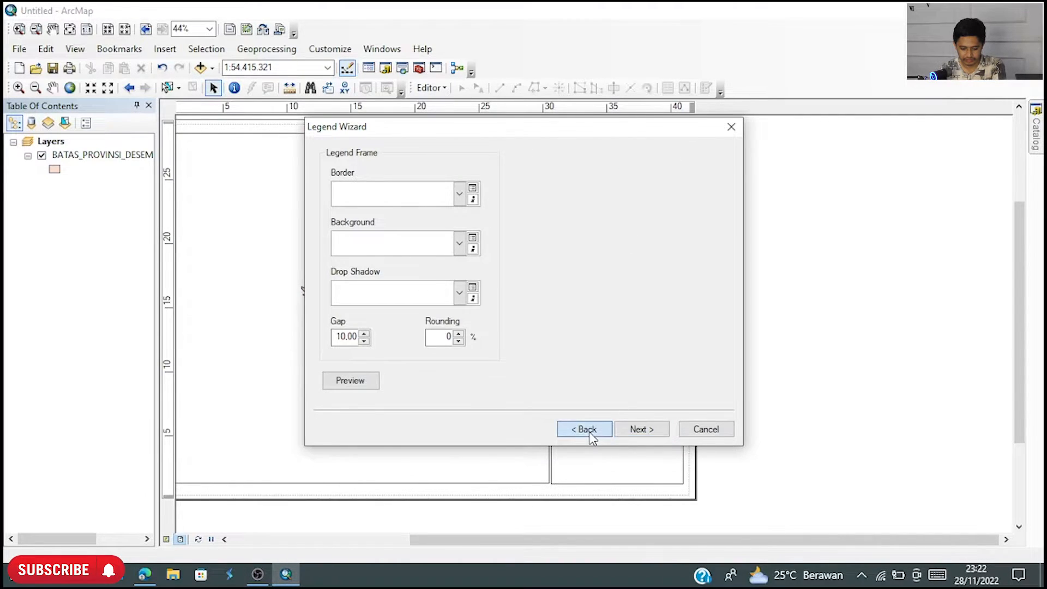
{"action": "left_click", "coordinate": [589, 430]}
{"action": "left_click", "coordinate": [589, 430]}
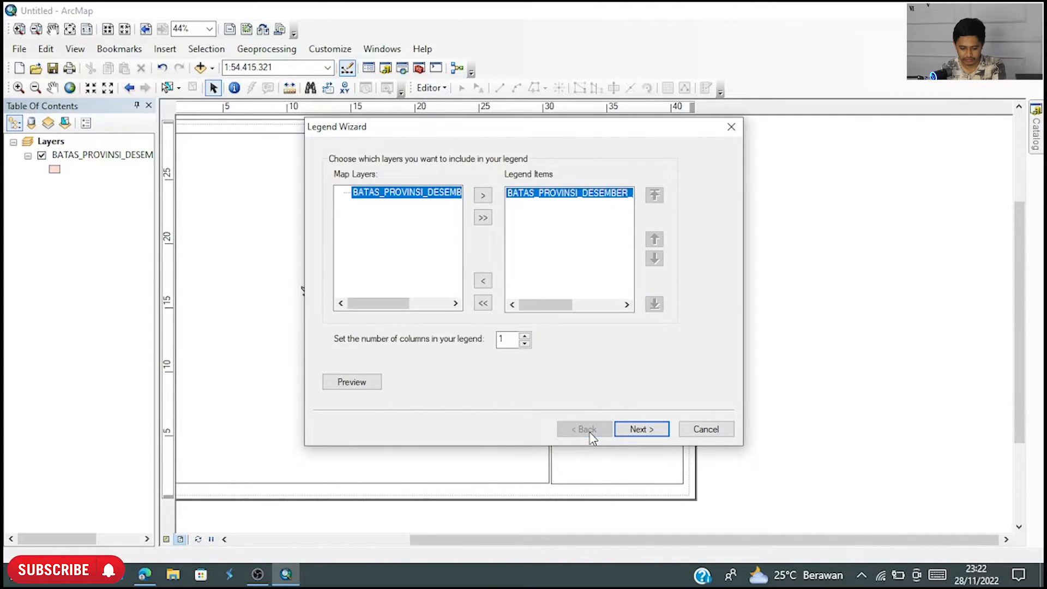
{"action": "left_click", "coordinate": [639, 429]}
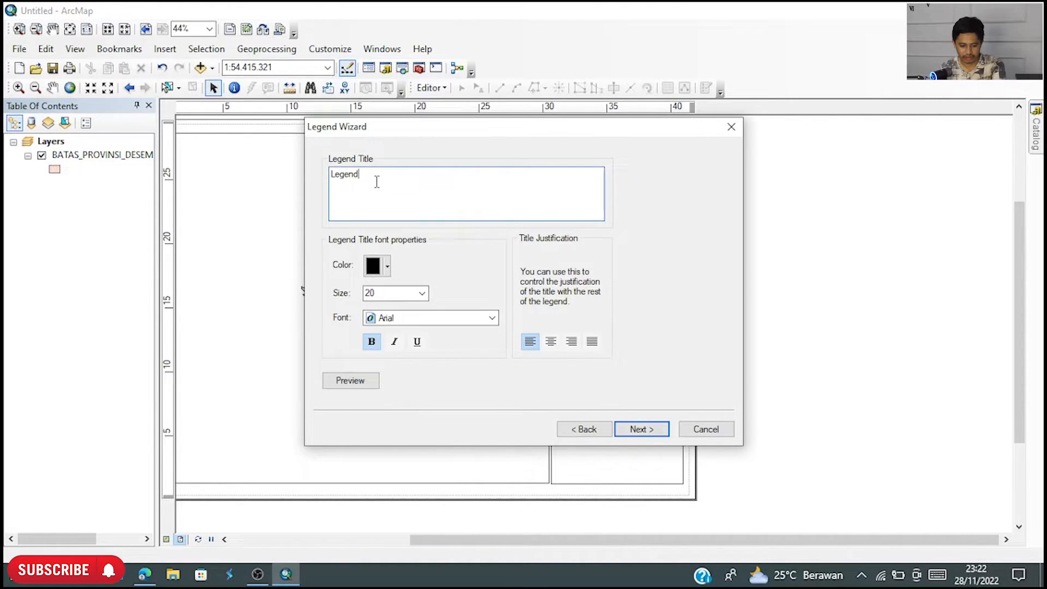
{"action": "type", "text": "A"}
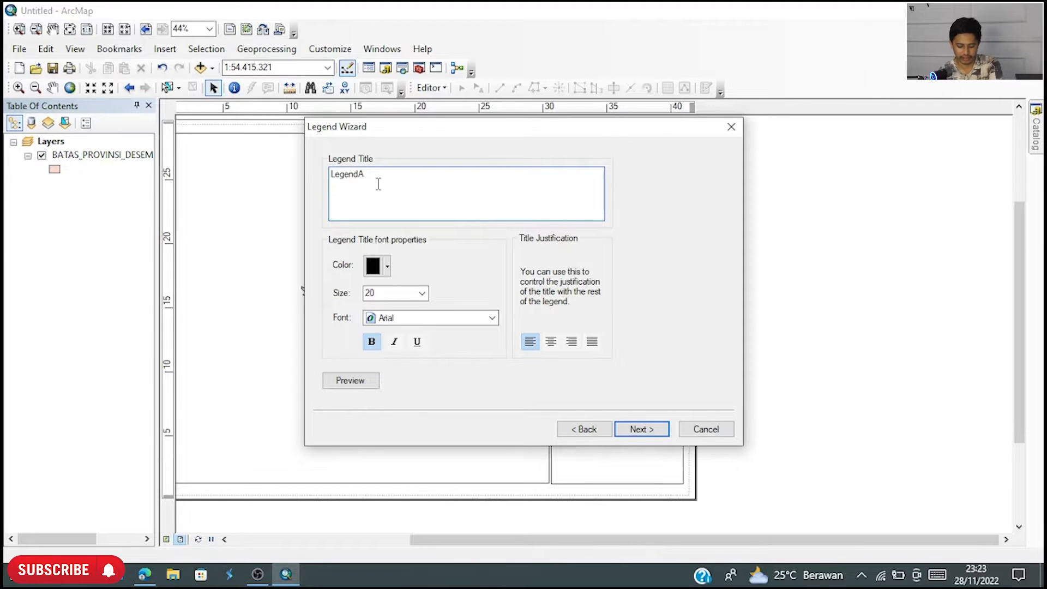
{"action": "key", "text": "BackSpace"}
{"action": "type", "text": "a"}
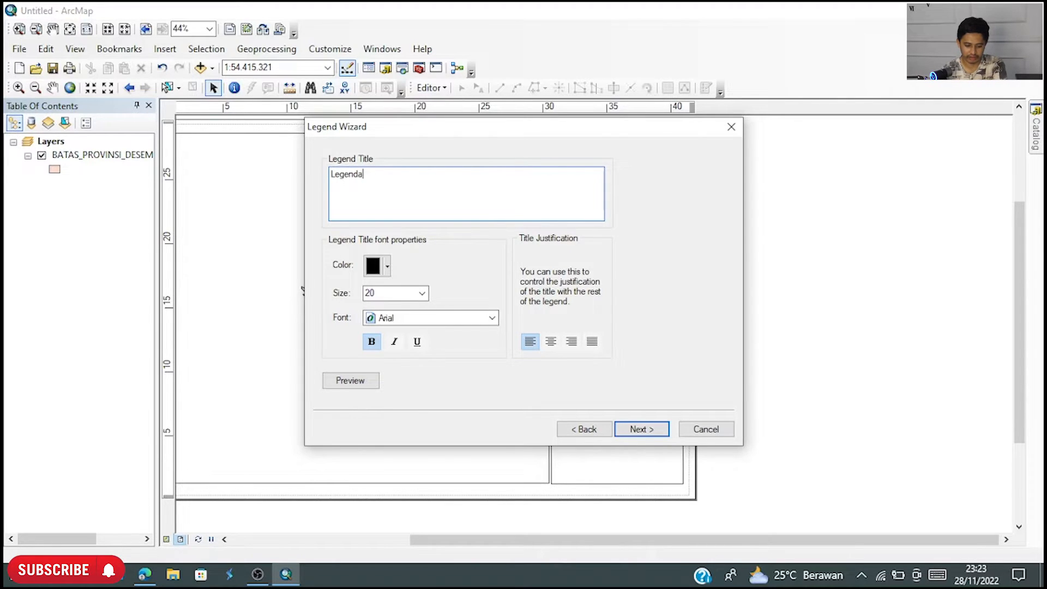
- Finish the legend with the default frame, patch and spacing settings and place it below the title within the neatline box
{"action": "left_click", "coordinate": [642, 429]}
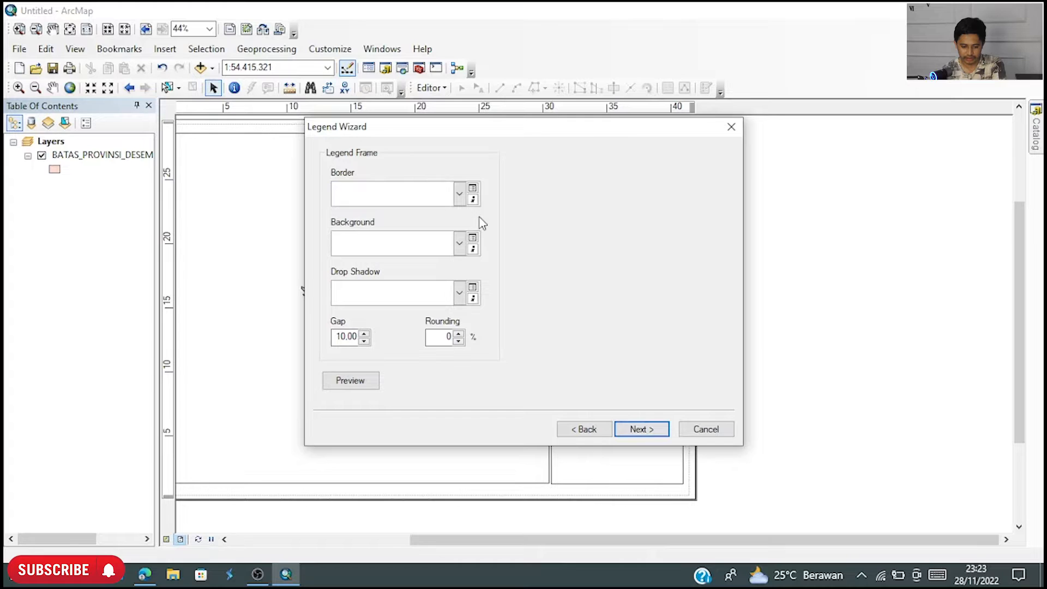
{"action": "left_click", "coordinate": [665, 434]}
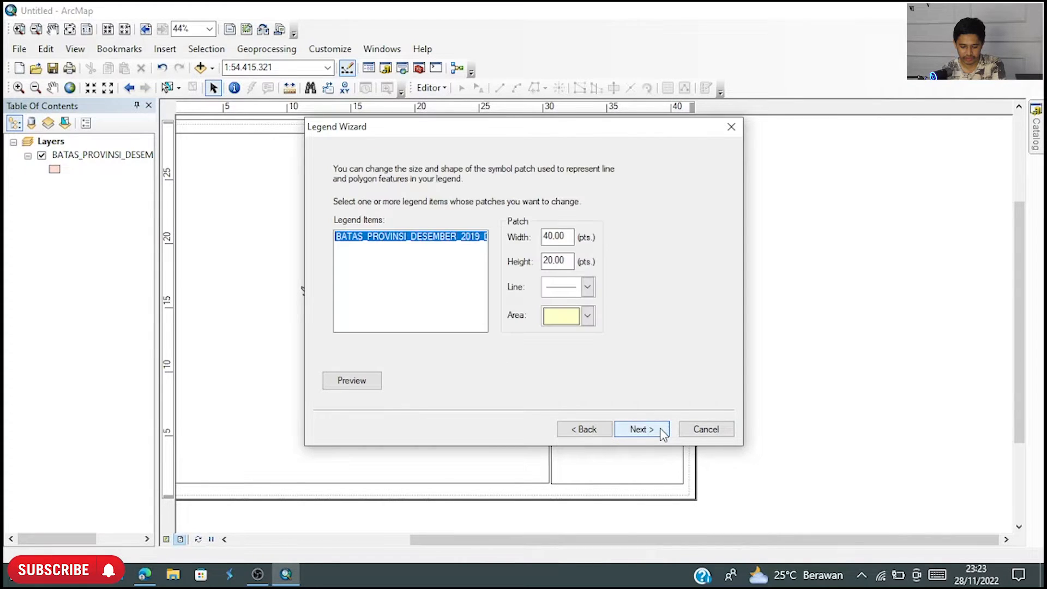
{"action": "left_click", "coordinate": [642, 430]}
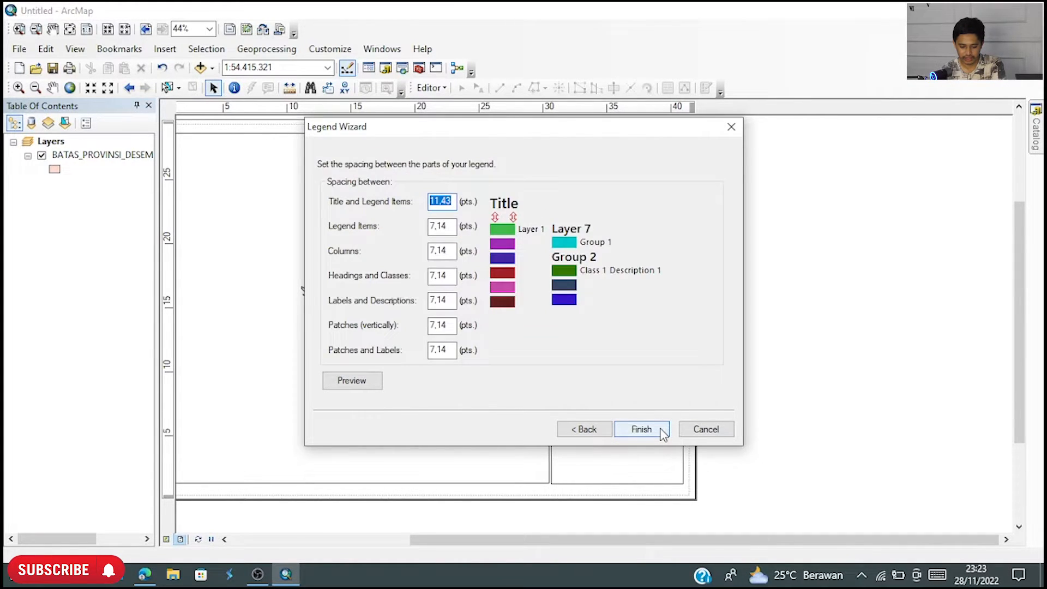
{"action": "left_click", "coordinate": [661, 431]}
{"action": "left_click_drag", "start_coordinate": [598, 371], "coordinate": [635, 282]}
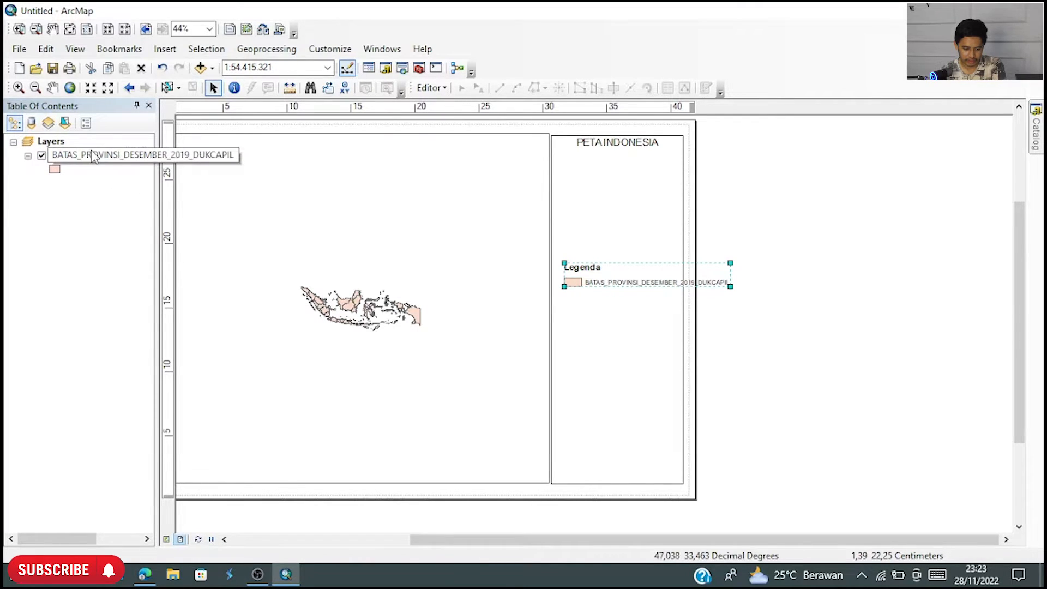
- Rename the province boundary layer to "BATAS_PROVINSI" so the legend entry is shorter, and deselect the legend
{"action": "left_click", "coordinate": [118, 157]}
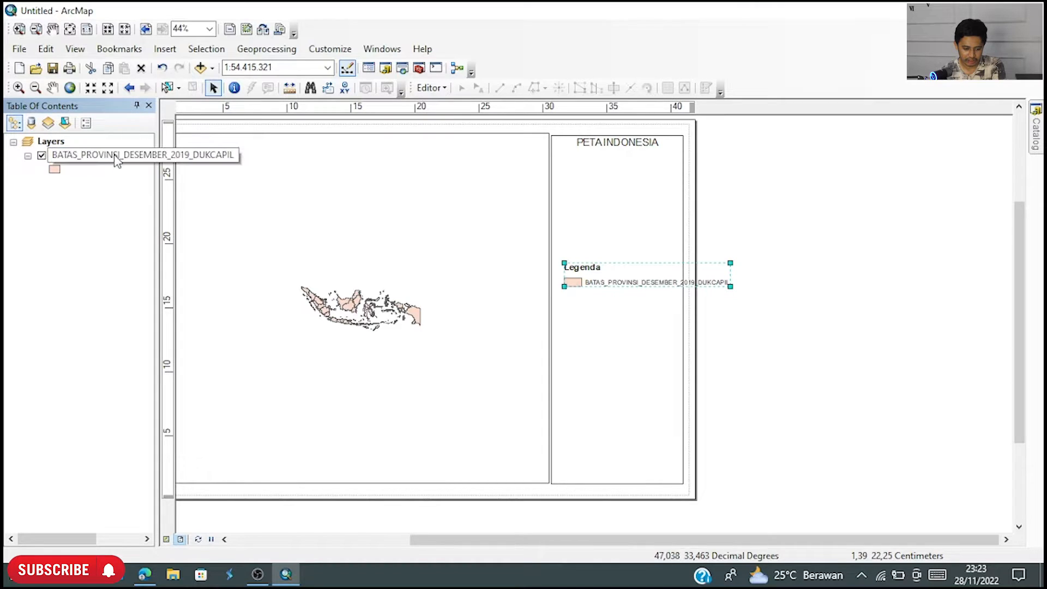
{"action": "left_click", "coordinate": [116, 157]}
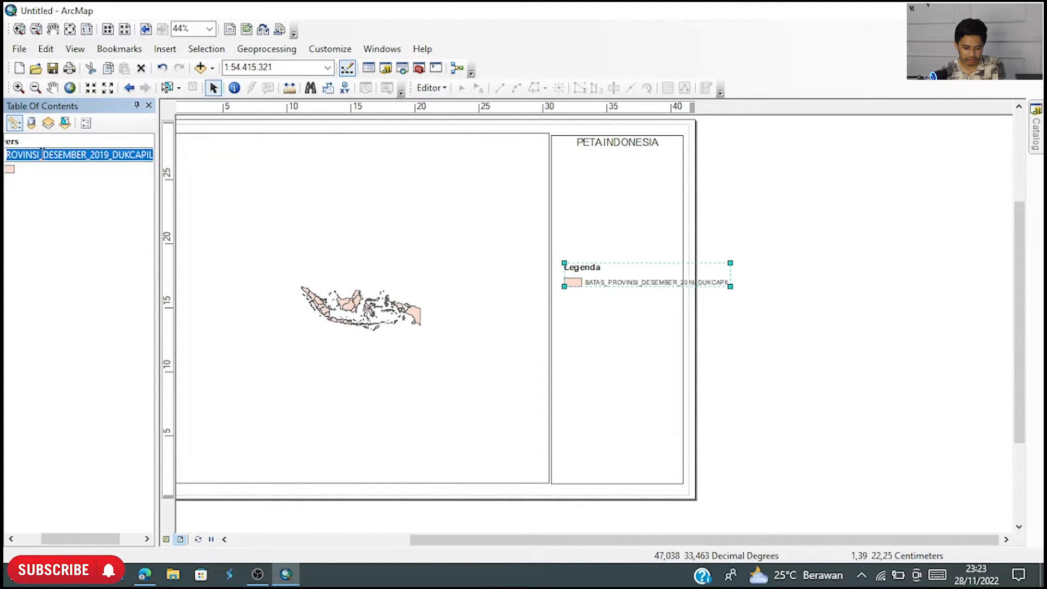
{"action": "left_click_drag", "start_coordinate": [40, 155], "coordinate": [201, 172]}
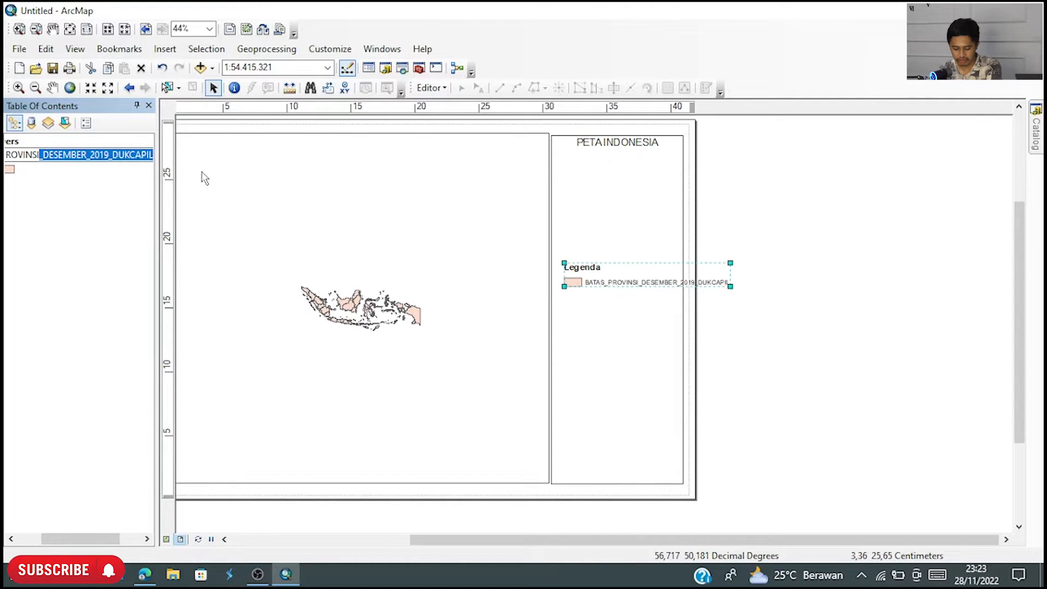
{"action": "key", "text": "BackSpace"}
{"action": "key", "text": "Return"}
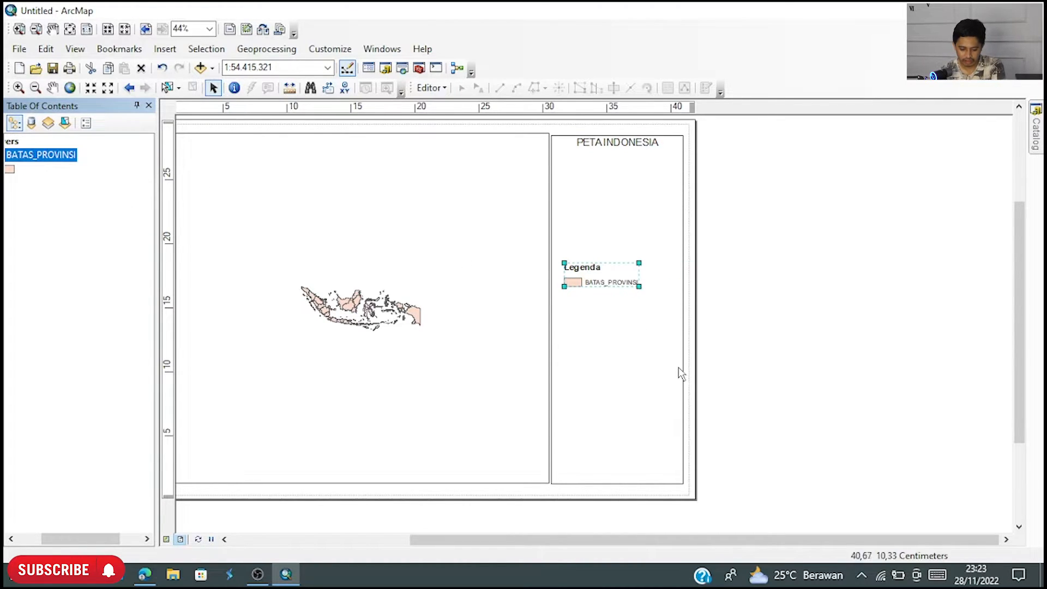
{"action": "left_click", "coordinate": [661, 320]}
{"action": "left_click", "coordinate": [622, 271]}
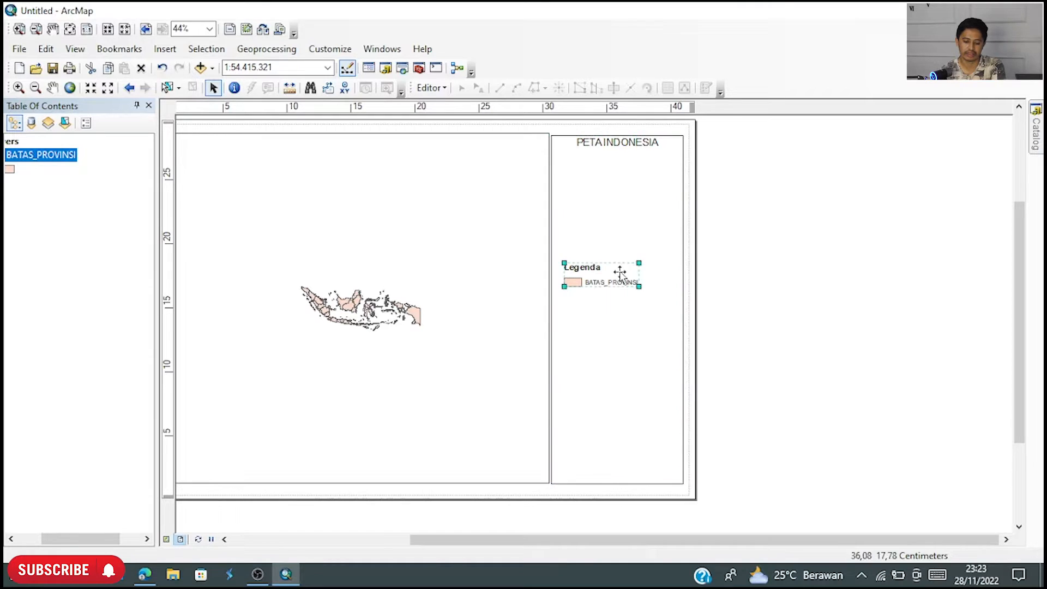
{"action": "left_click", "coordinate": [773, 297]}
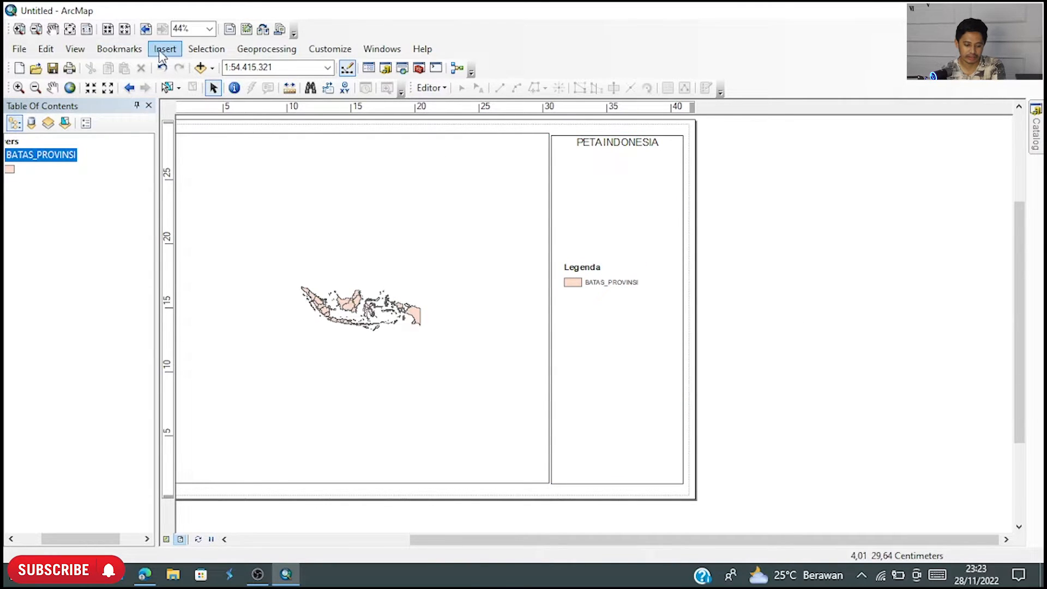
{"action": "left_click_drag", "start_coordinate": [65, 539], "coordinate": [42, 538]}
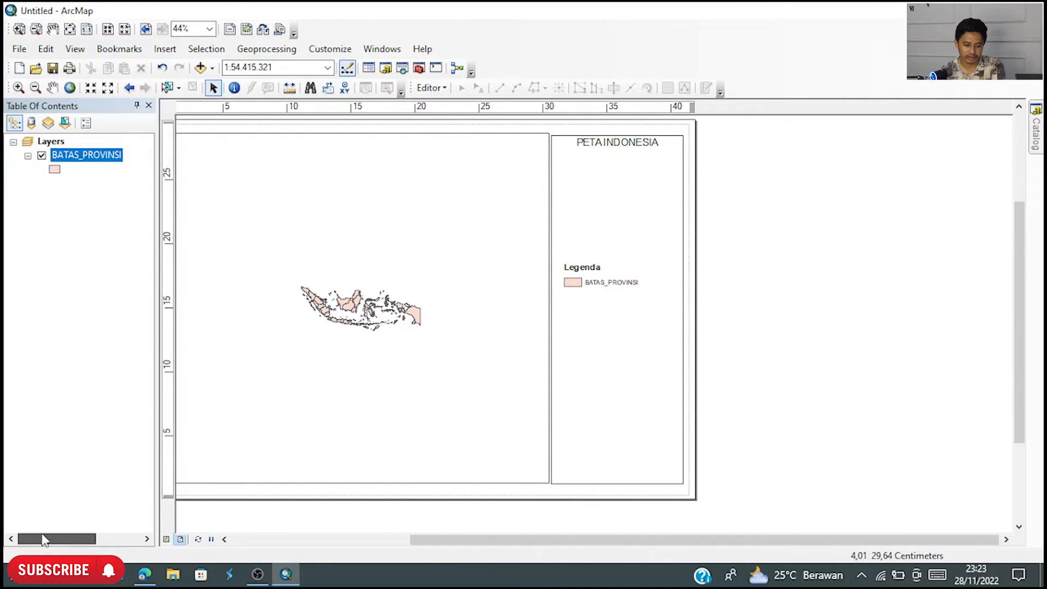
- Insert the ESRI North 7 north arrow, place it between the title and the legend, and deselect it
{"action": "left_click", "coordinate": [164, 49]}
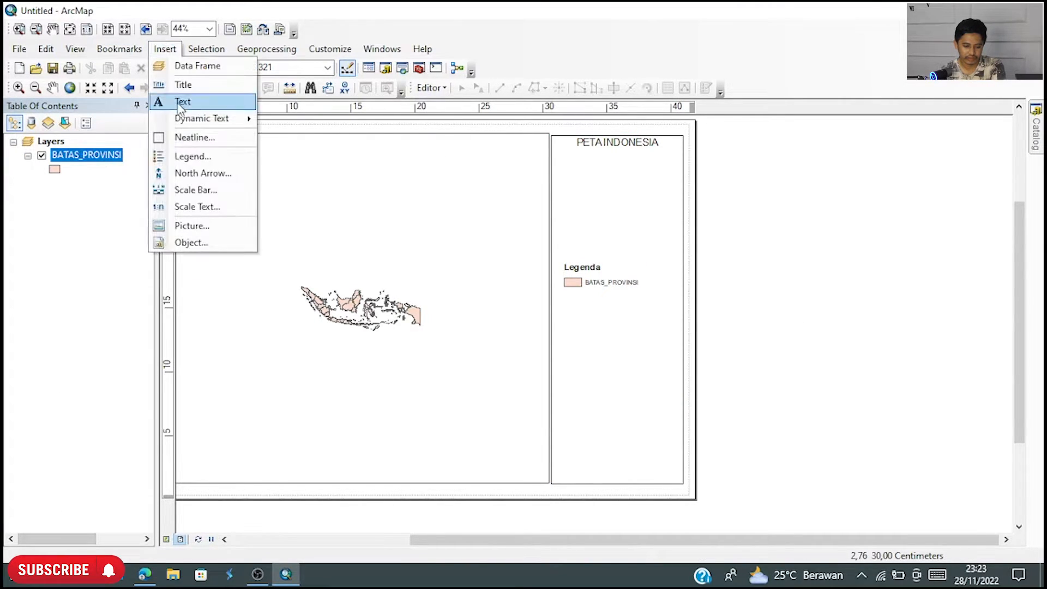
{"action": "left_click", "coordinate": [209, 173]}
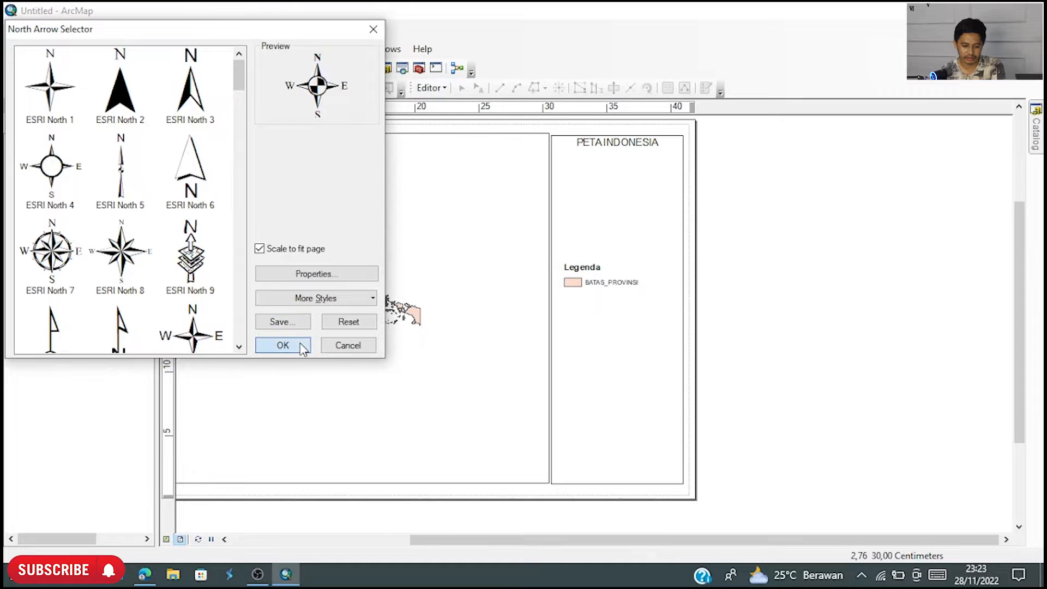
{"action": "left_click", "coordinate": [72, 275]}
{"action": "left_click", "coordinate": [278, 345]}
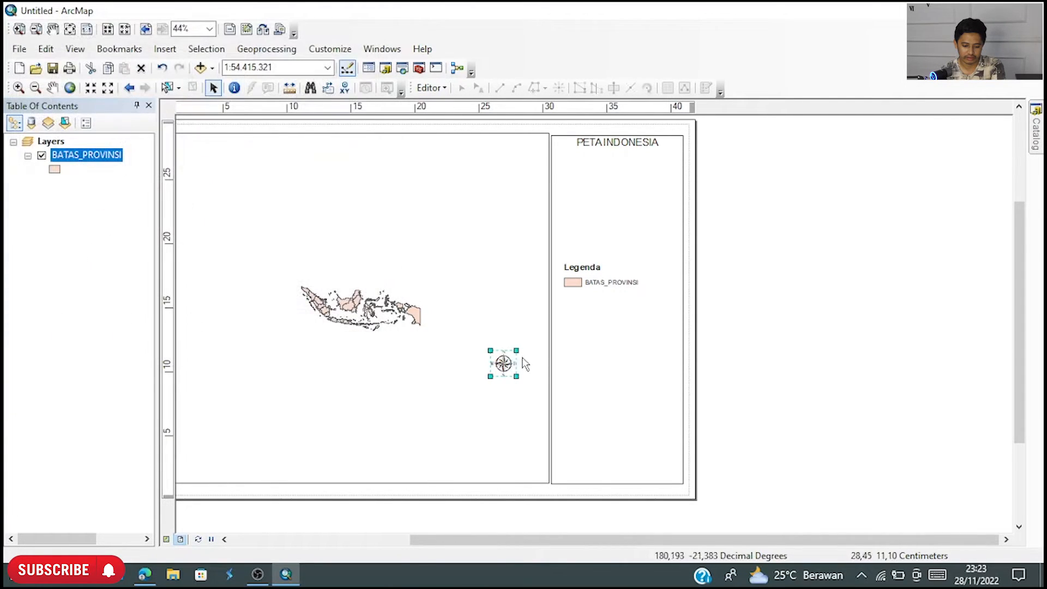
{"action": "left_click_drag", "start_coordinate": [502, 363], "coordinate": [612, 210]}
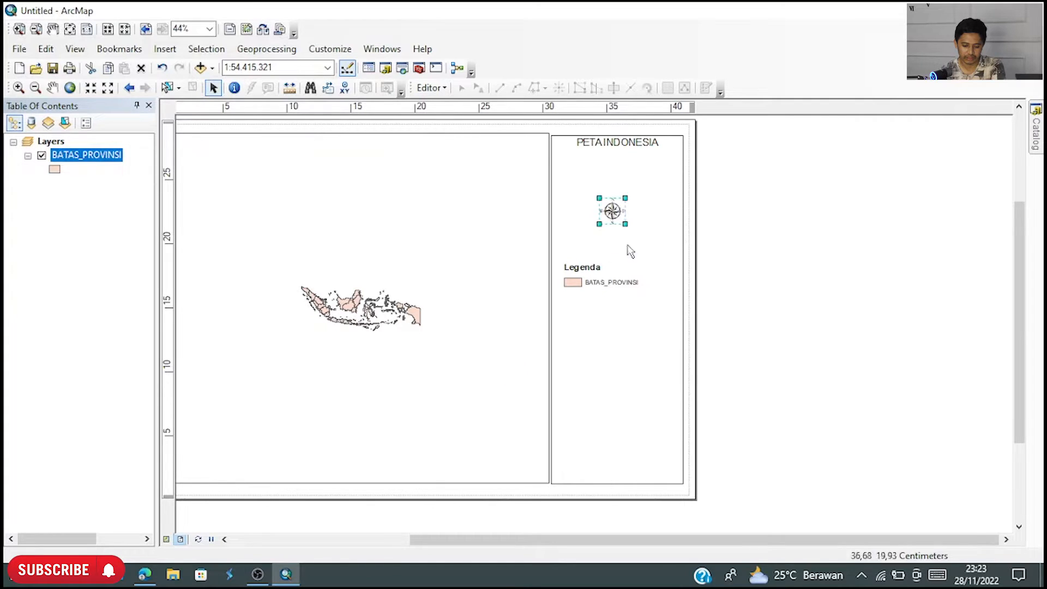
{"action": "left_click", "coordinate": [818, 328]}
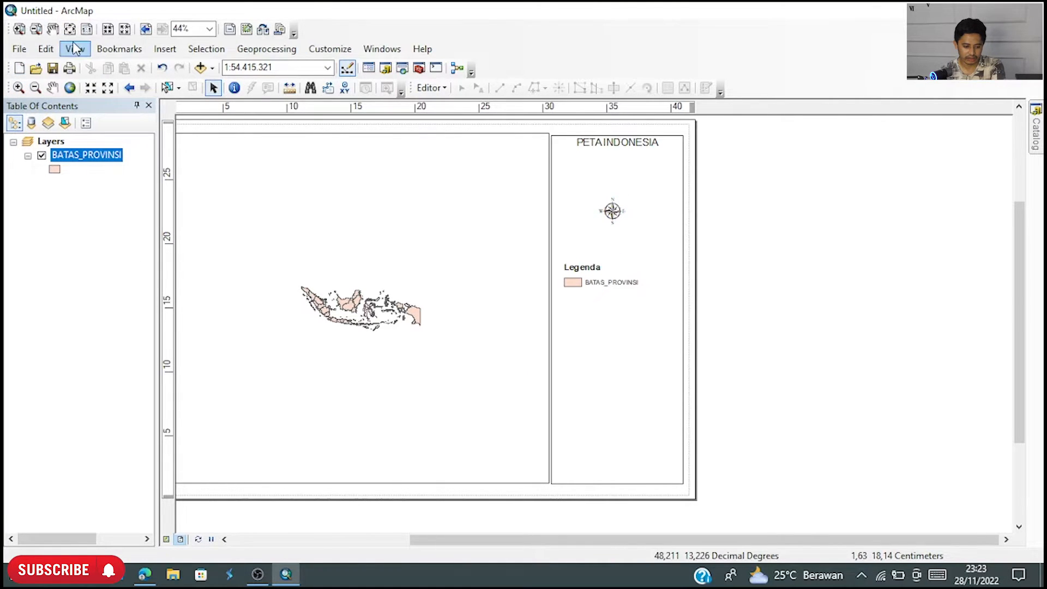
- Insert an Alternating Scale Bar 1 scale bar, place it between the north arrow and the legend, and deselect it
{"action": "left_click", "coordinate": [165, 49]}
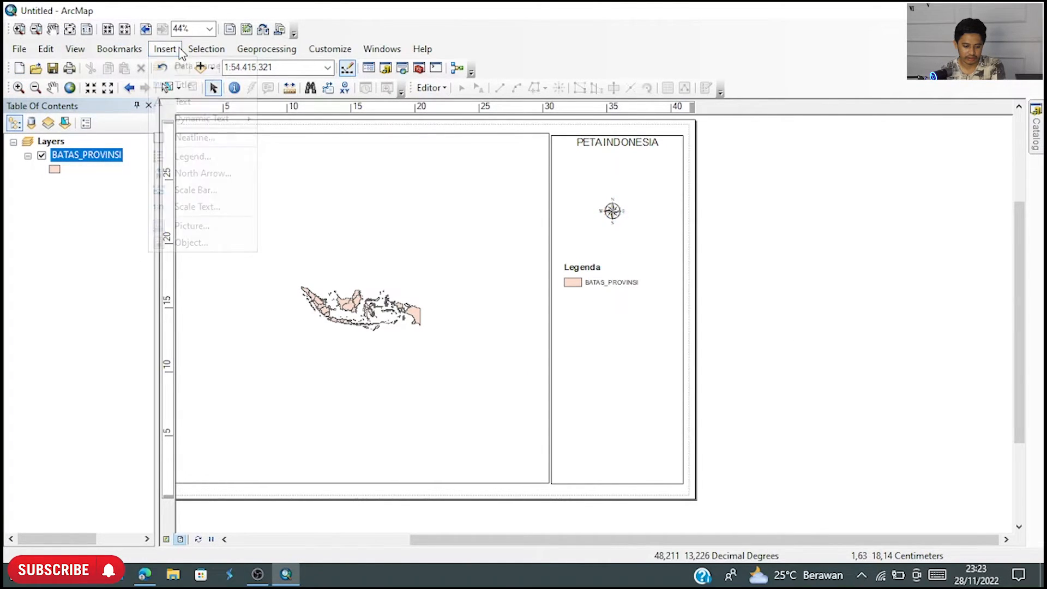
{"action": "left_click", "coordinate": [214, 196]}
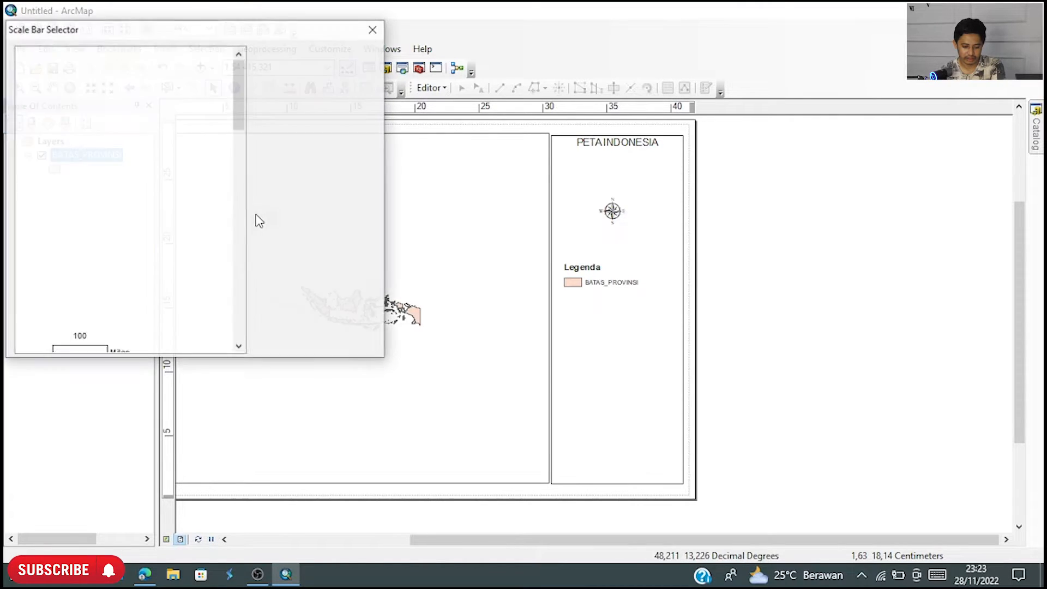
{"action": "left_click", "coordinate": [98, 255]}
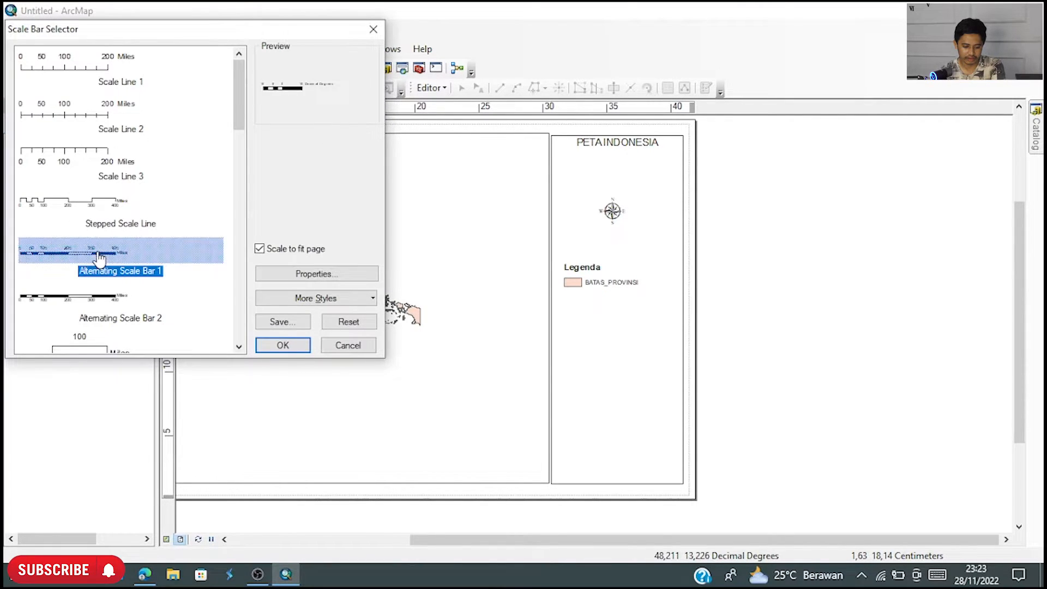
{"action": "left_click", "coordinate": [282, 345]}
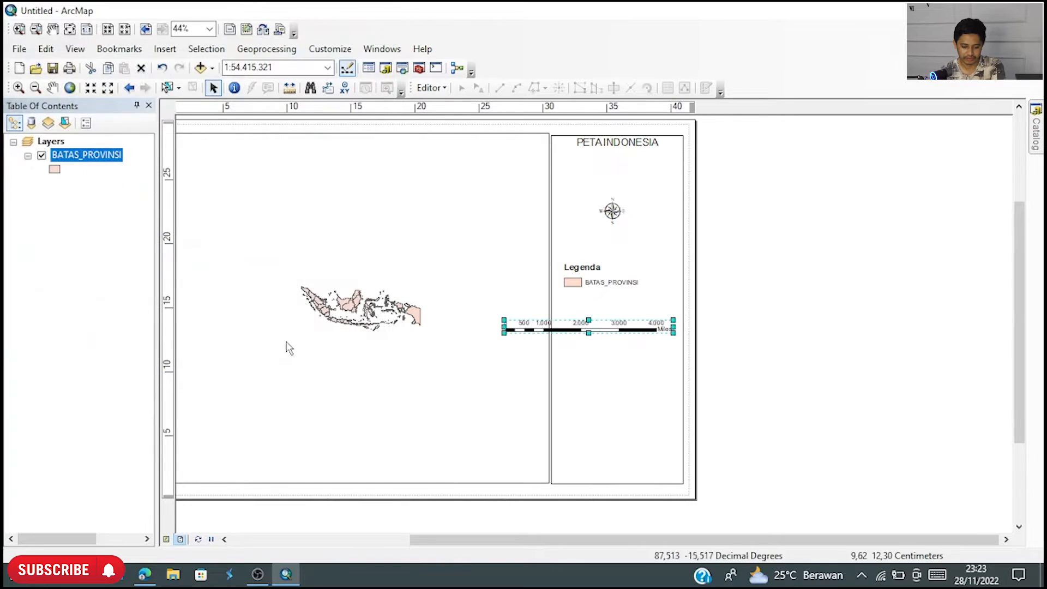
{"action": "left_click_drag", "start_coordinate": [594, 333], "coordinate": [642, 243]}
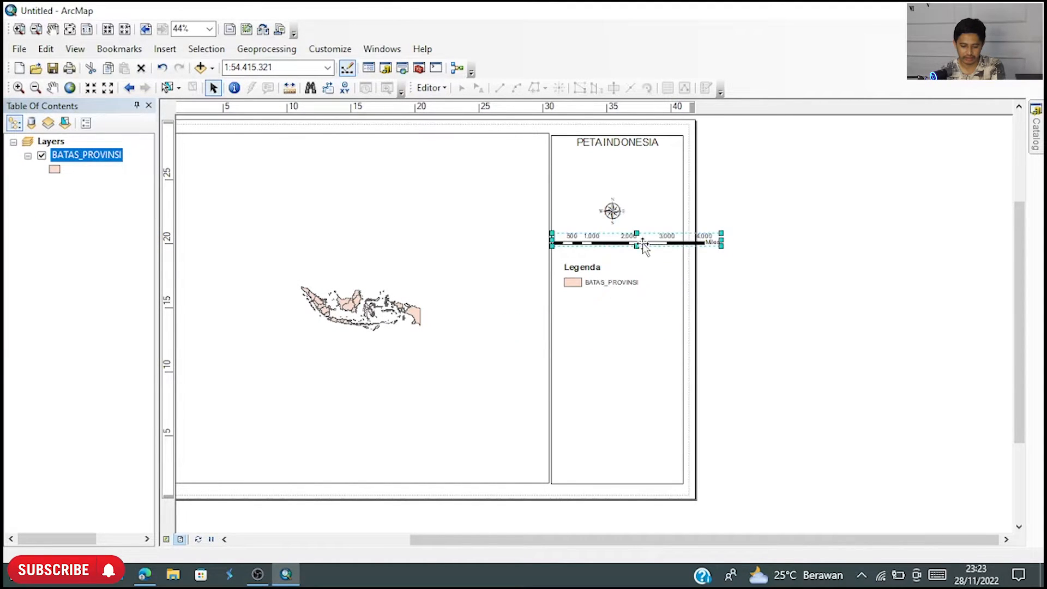
{"action": "left_click", "coordinate": [706, 253]}
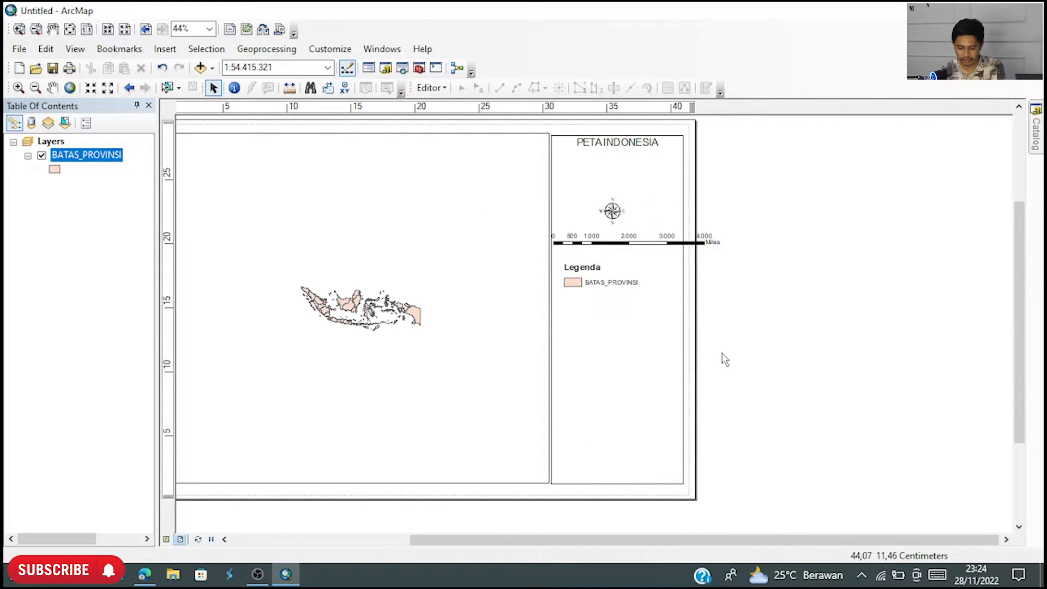
- Insert scale text in the Absolute Scale style, place it just below the legend entry, and deselect it
{"action": "left_click_drag", "start_coordinate": [722, 354], "coordinate": [851, 373]}
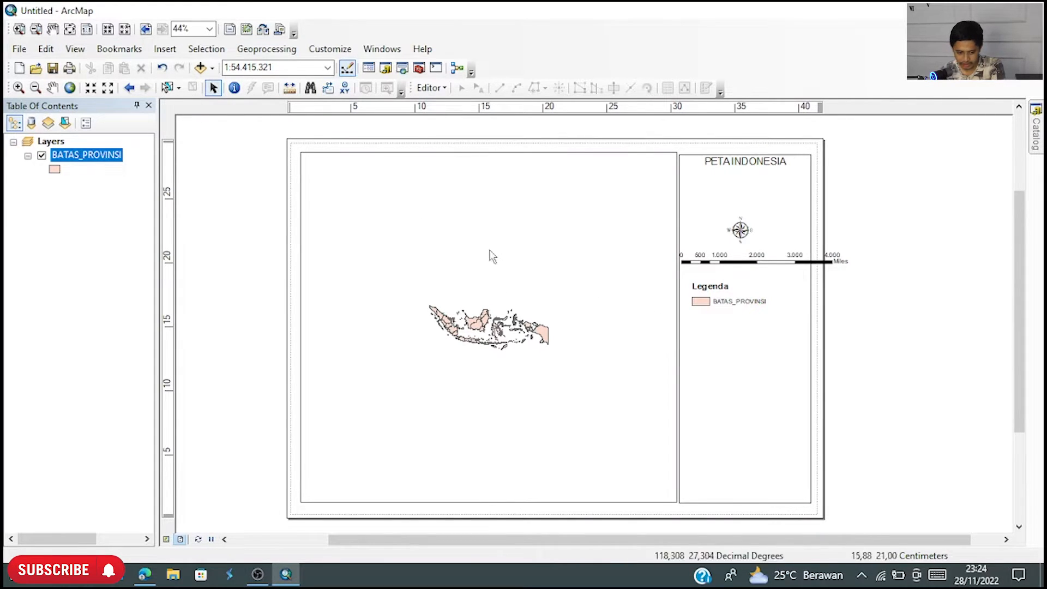
{"action": "left_click", "coordinate": [174, 52]}
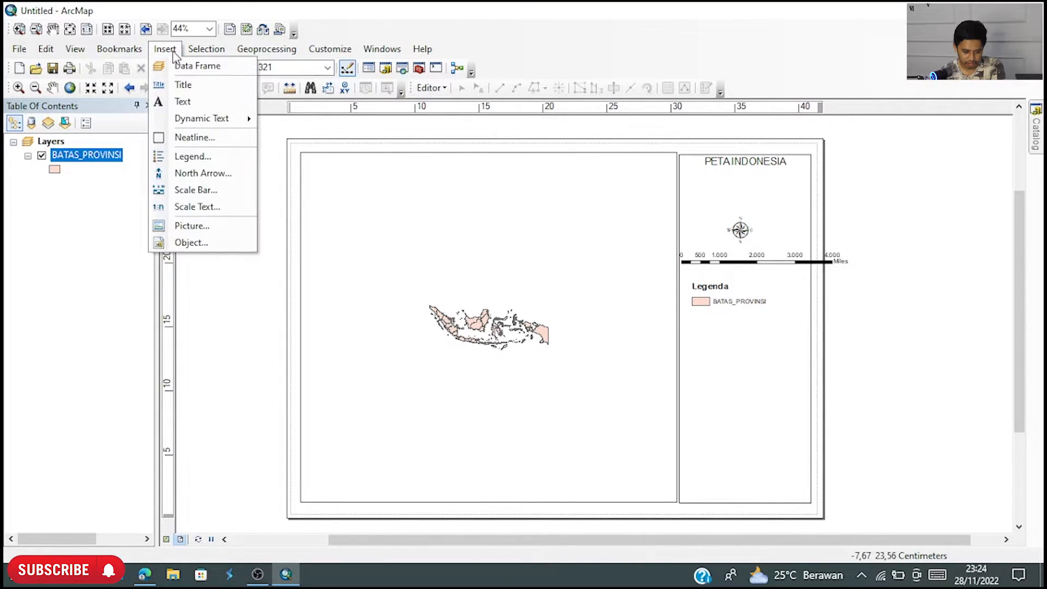
{"action": "left_click", "coordinate": [194, 206]}
{"action": "left_click", "coordinate": [111, 77]}
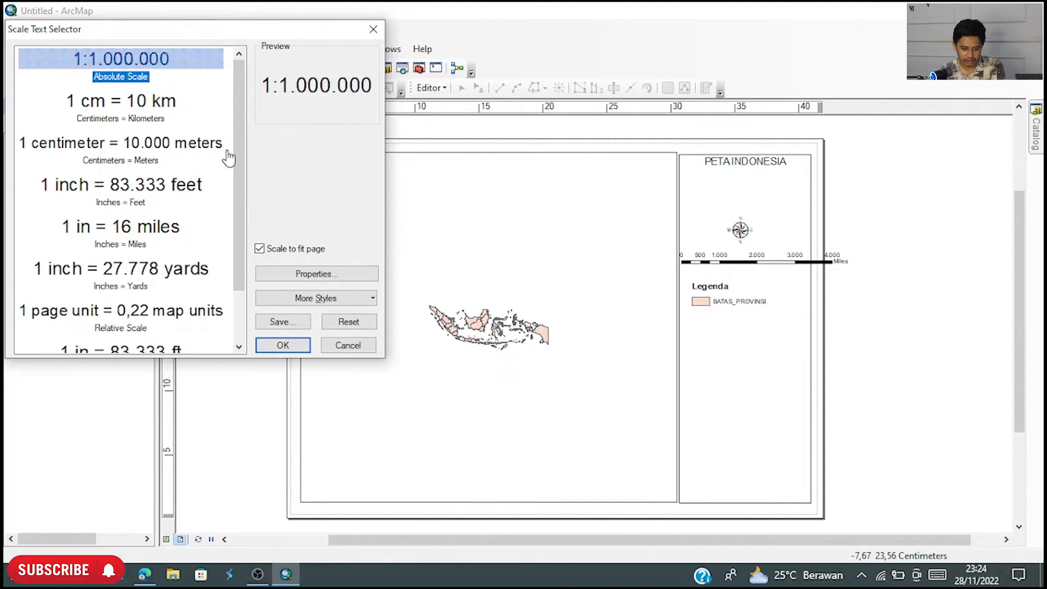
{"action": "left_click", "coordinate": [283, 345]}
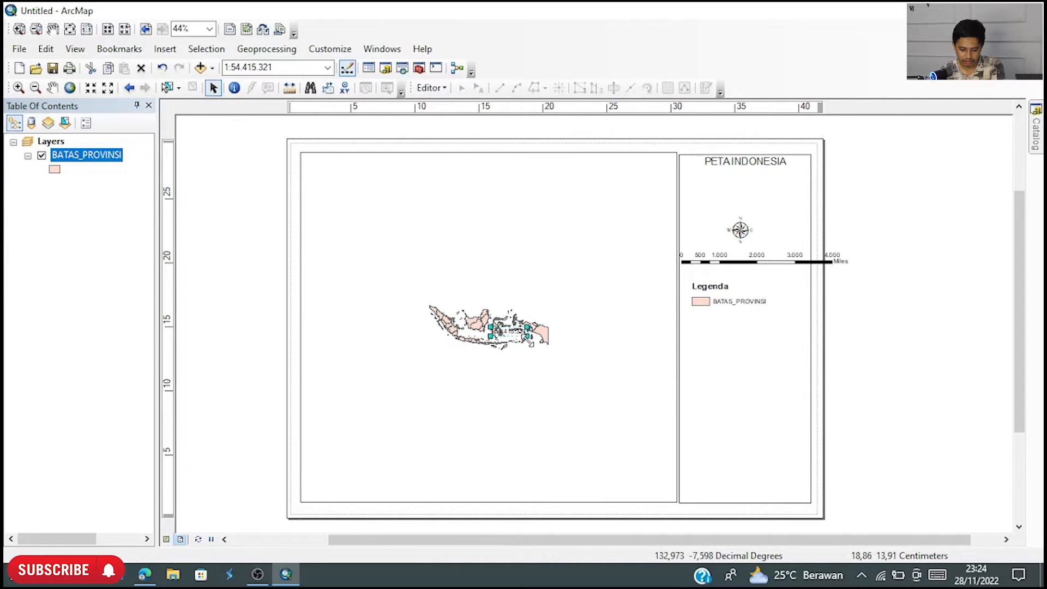
{"action": "left_click_drag", "start_coordinate": [528, 337], "coordinate": [763, 335]}
{"action": "left_click", "coordinate": [901, 362]}
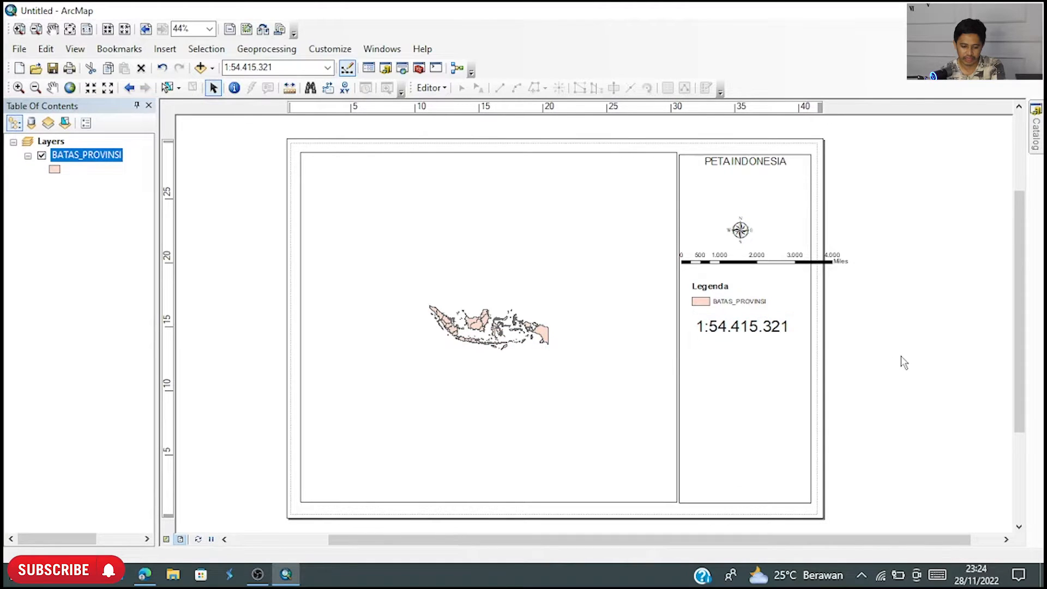
- Set the map scale to 1:1.000.000
{"action": "left_click", "coordinate": [282, 70]}
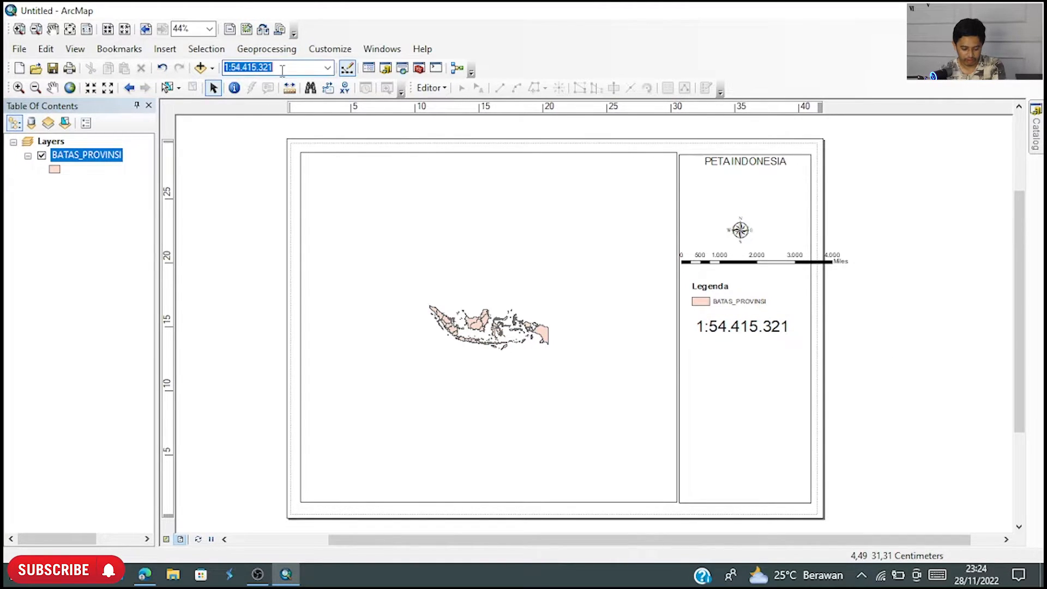
{"action": "type", "text": "1:1000000"}
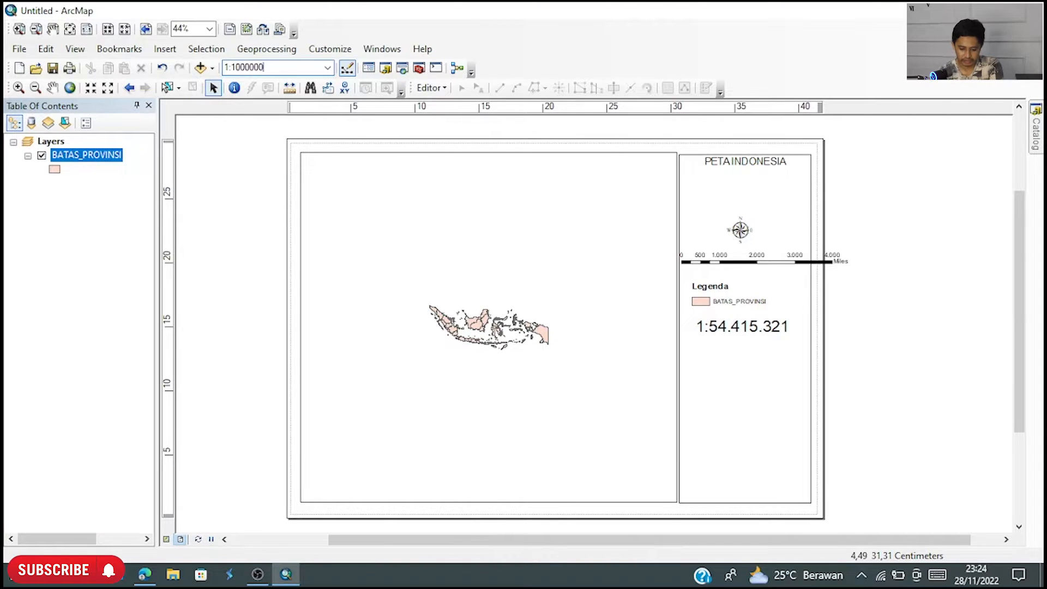
{"action": "key", "text": "Return"}
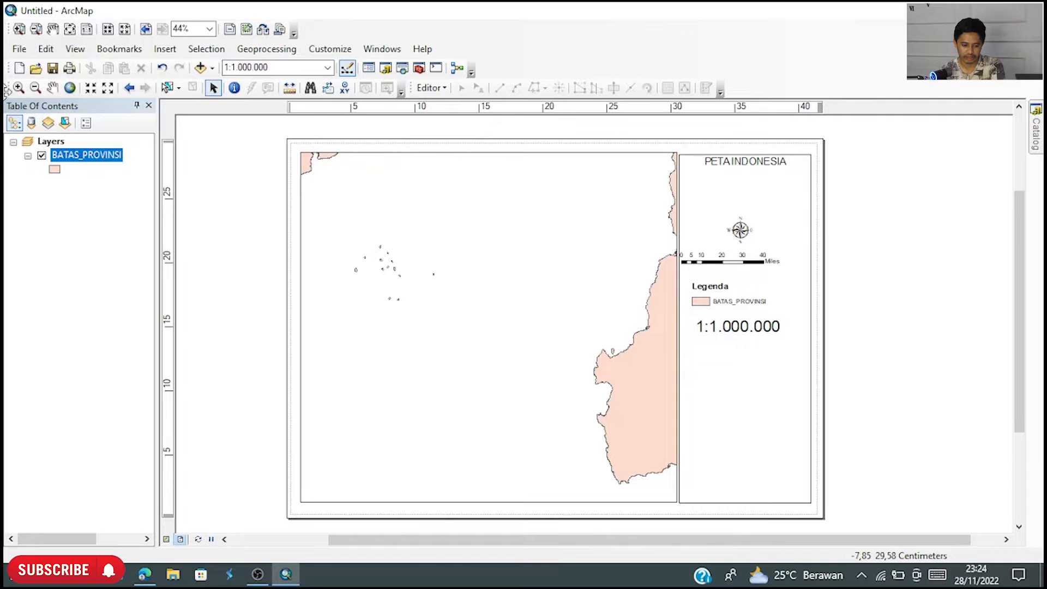
- Pan the map until land fills the data frame, and set the map scale to 1:10.000.000
{"action": "left_click", "coordinate": [53, 87]}
{"action": "left_click_drag", "start_coordinate": [644, 380], "coordinate": [401, 380]}
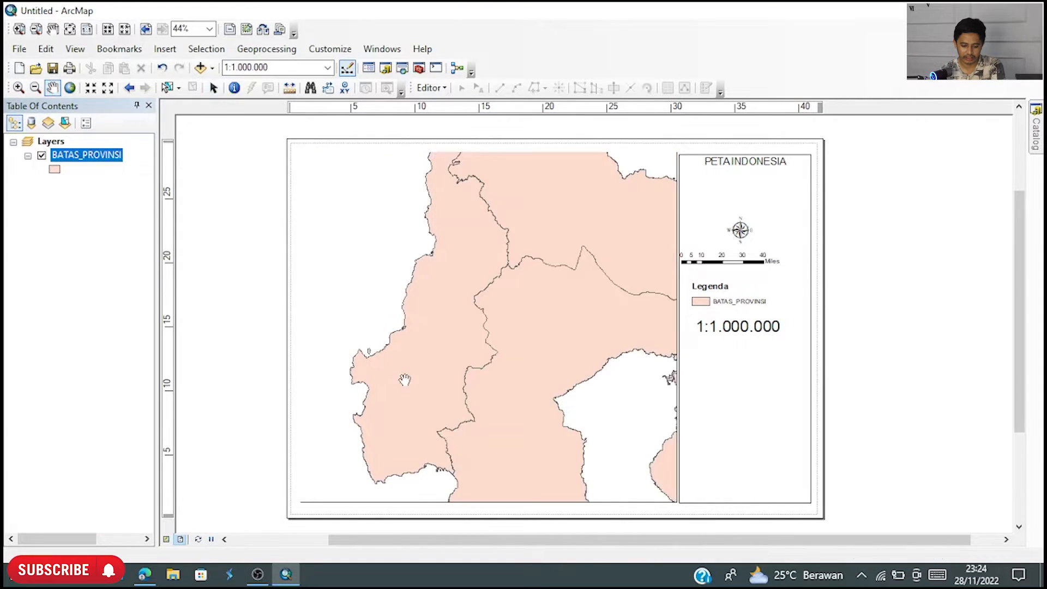
{"action": "left_click_drag", "start_coordinate": [605, 389], "coordinate": [433, 417]}
{"action": "left_click_drag", "start_coordinate": [517, 422], "coordinate": [553, 385]}
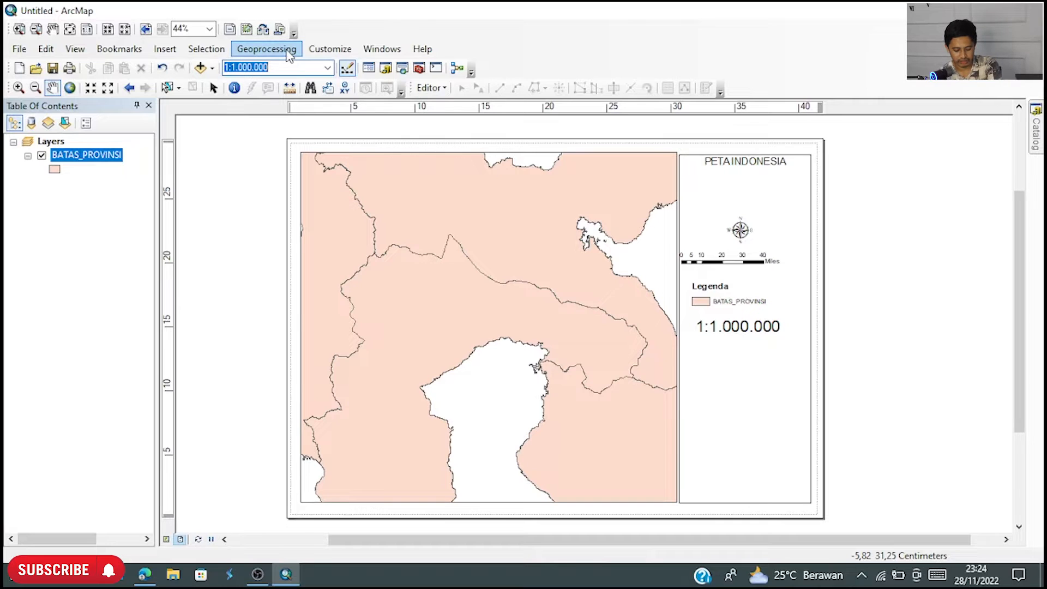
{"action": "type", "text": "10"}
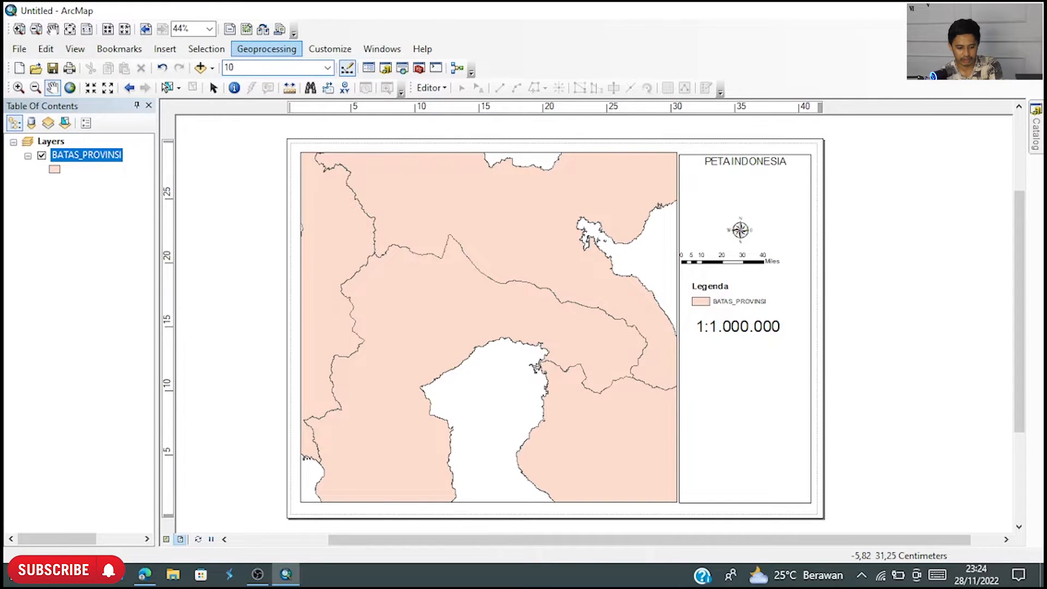
{"action": "key", "text": "Return"}
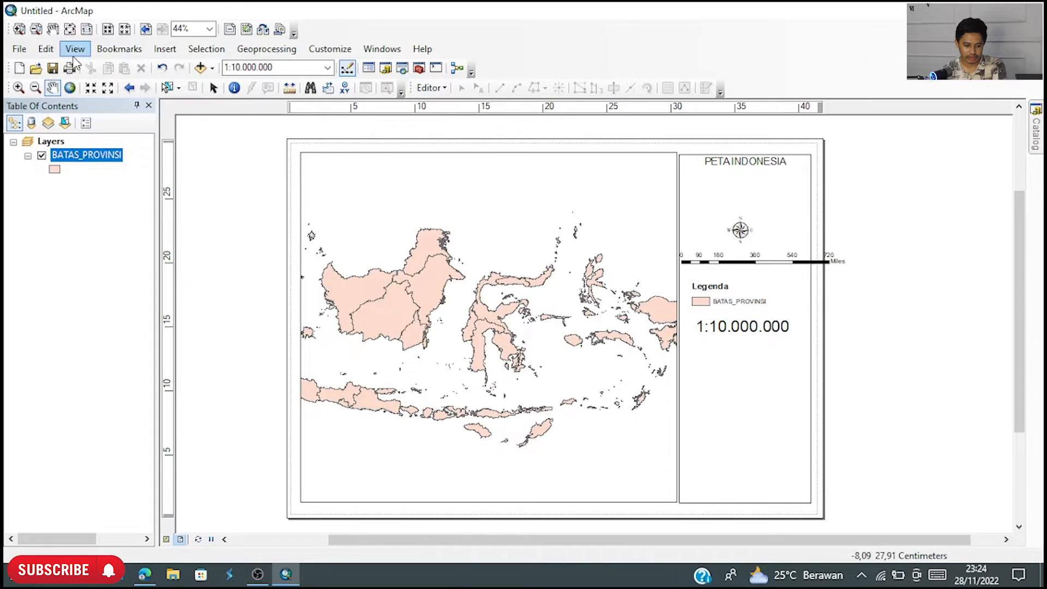
- Open the file browser for inserting a picture and close it without choosing a file
{"action": "left_click", "coordinate": [165, 49]}
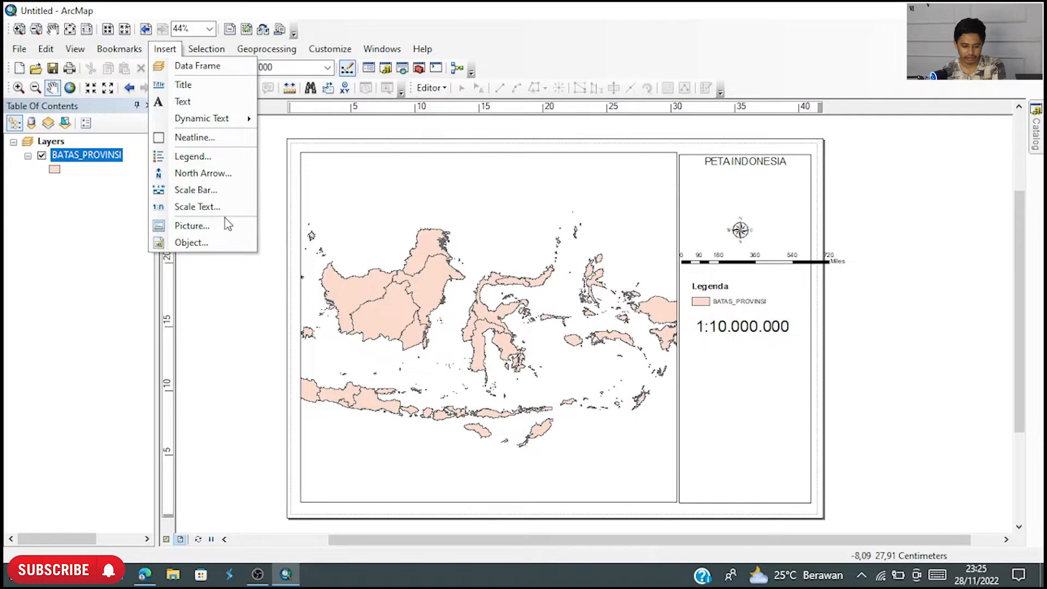
{"action": "left_click", "coordinate": [225, 221]}
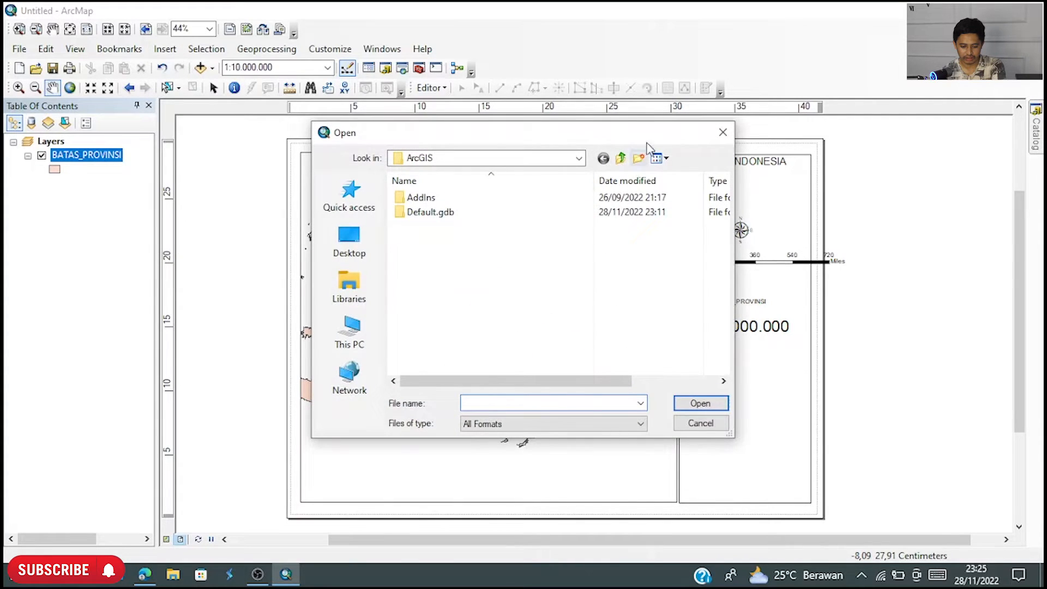
{"action": "left_click", "coordinate": [722, 133]}
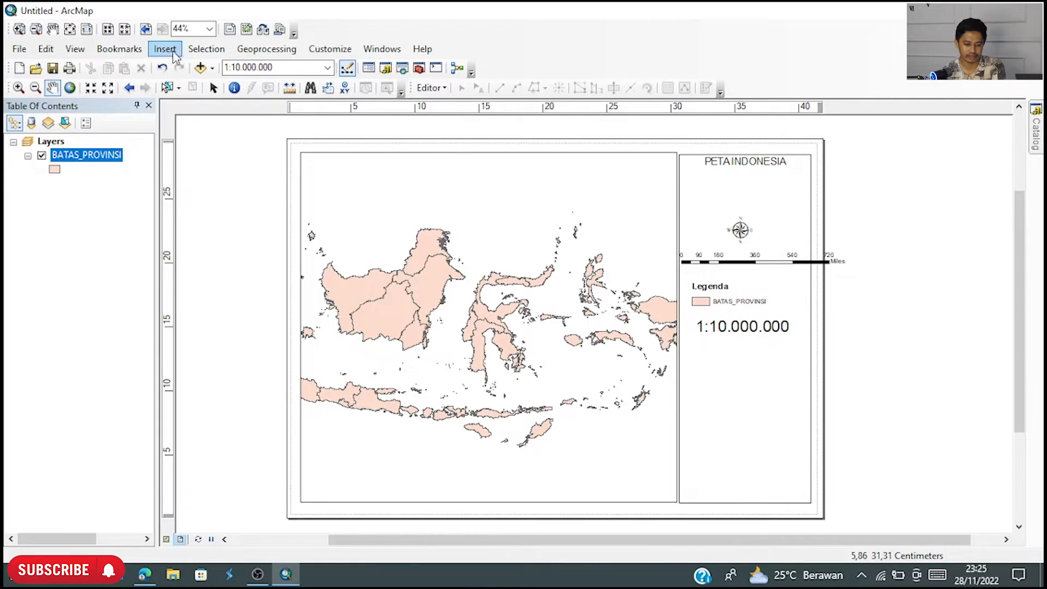
- Open Select By Attributes for the BATAS_PROVINSI layer, look over its fields and query options, and close it without selecting anything
{"action": "left_click", "coordinate": [201, 49]}
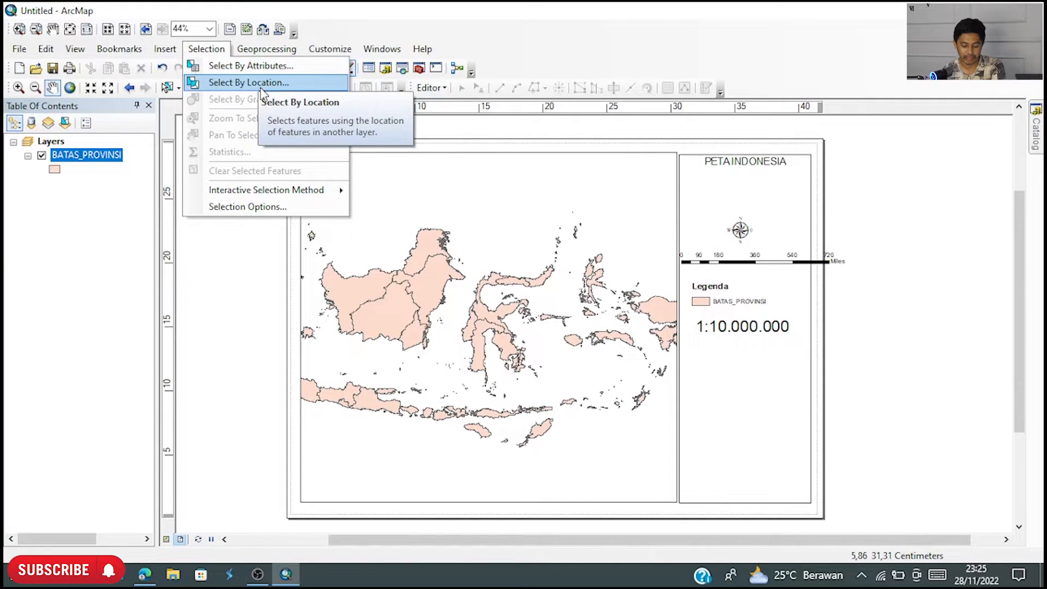
{"action": "left_click", "coordinate": [279, 66]}
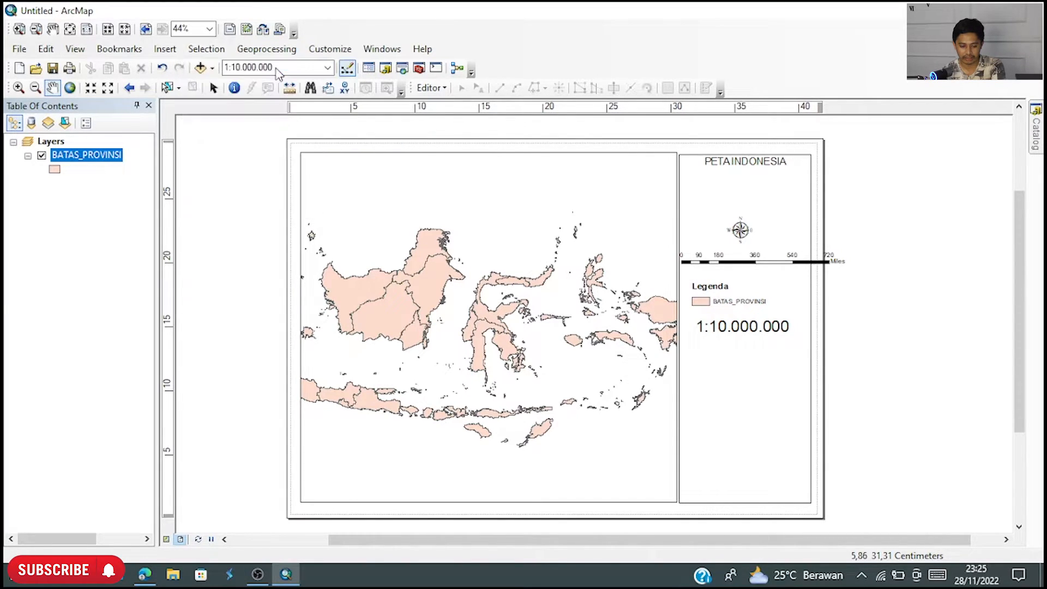
{"action": "left_click_drag", "start_coordinate": [136, 33], "coordinate": [372, 67]}
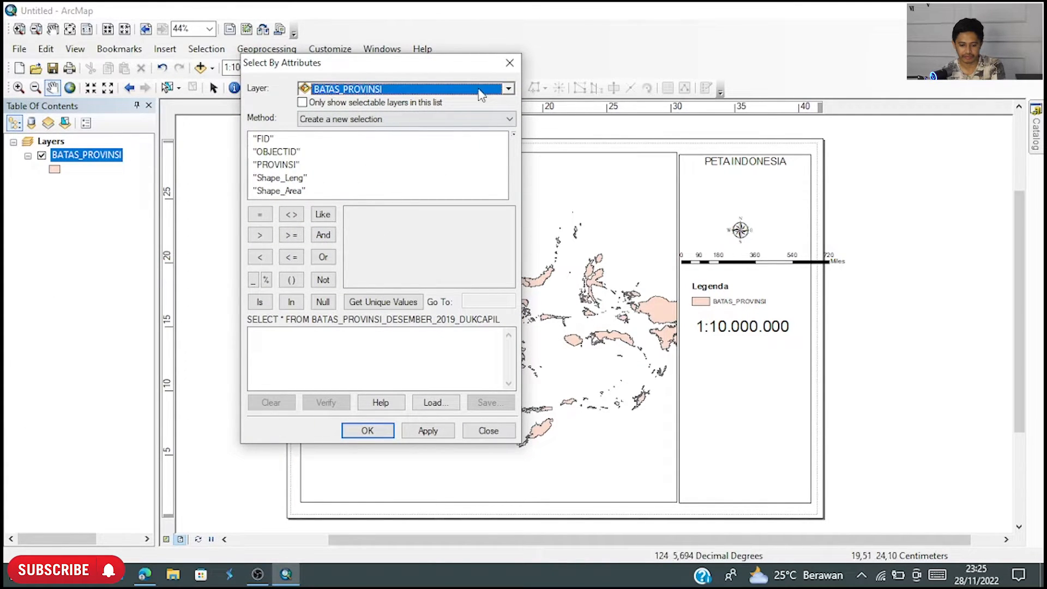
{"action": "left_click", "coordinate": [509, 63]}
- Look over the geoprocessing commands and available toolbars, and view the Extensions list without enabling any extension
{"action": "left_click", "coordinate": [264, 52]}
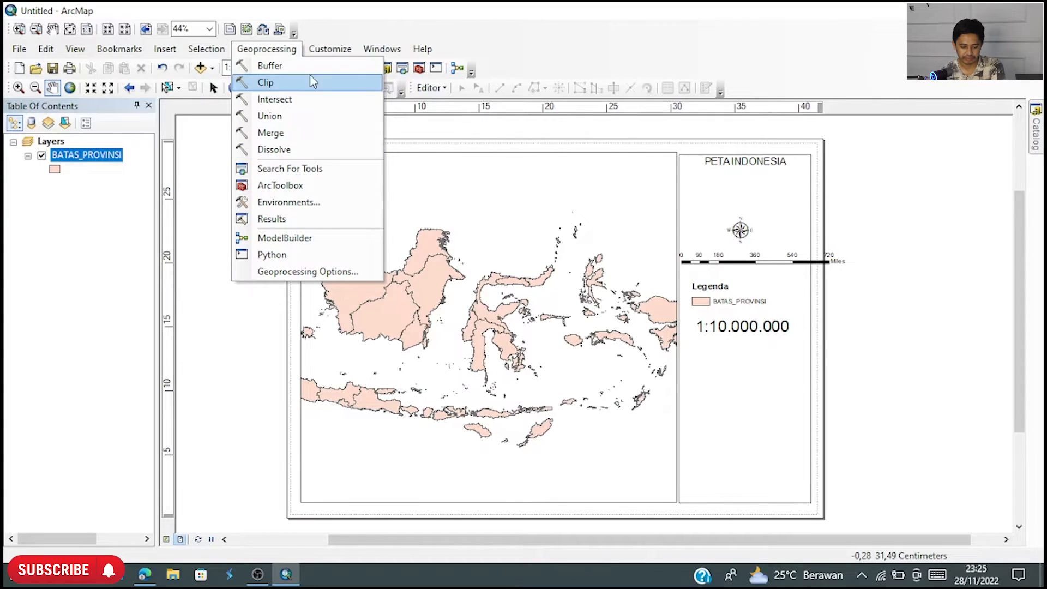
{"action": "mouse_move", "coordinate": [330, 49]}
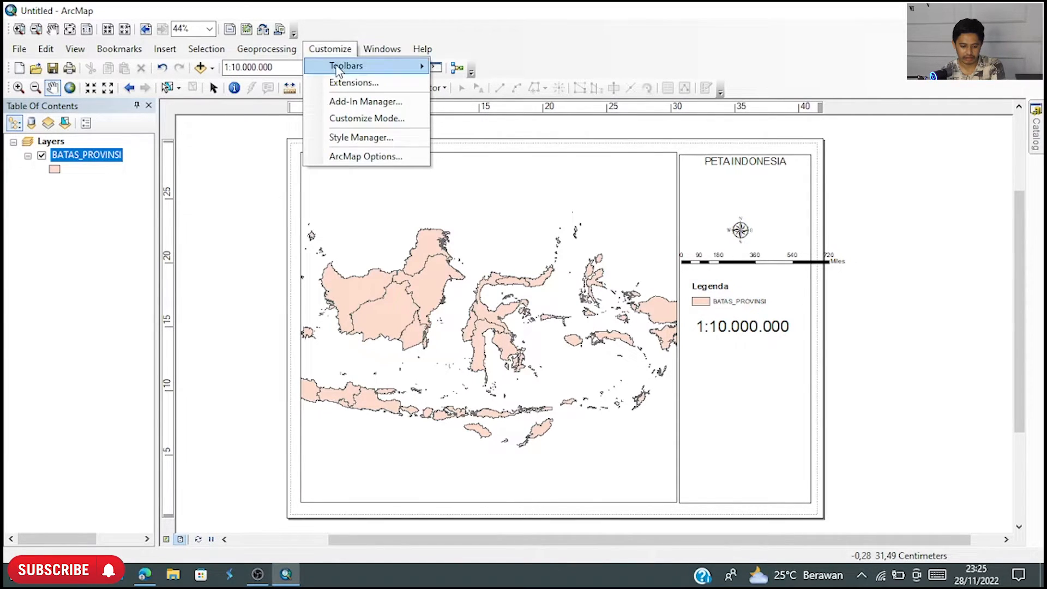
{"action": "mouse_move", "coordinate": [339, 70]}
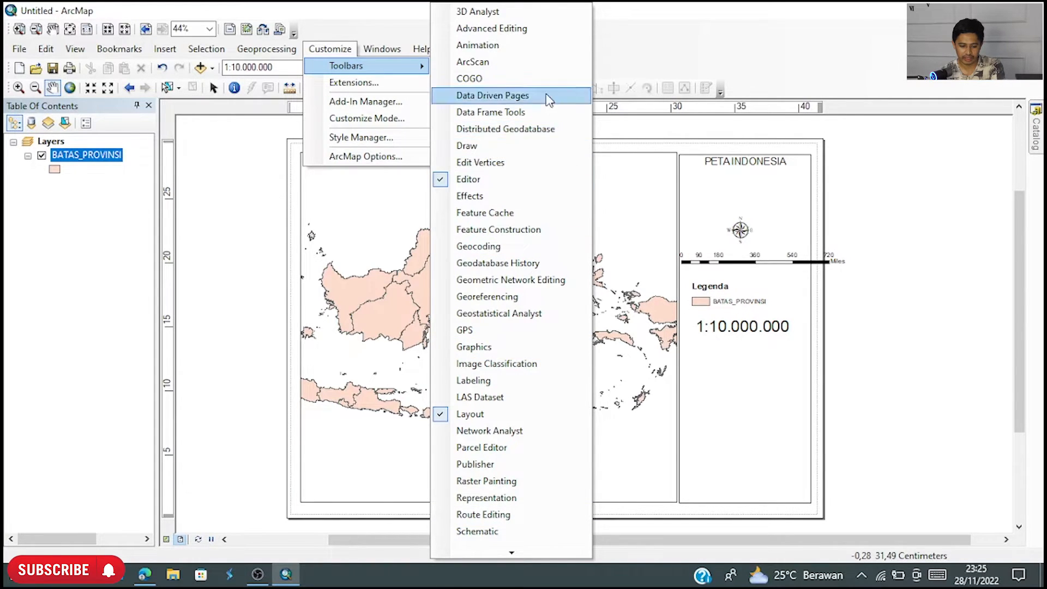
{"action": "left_click", "coordinate": [379, 82]}
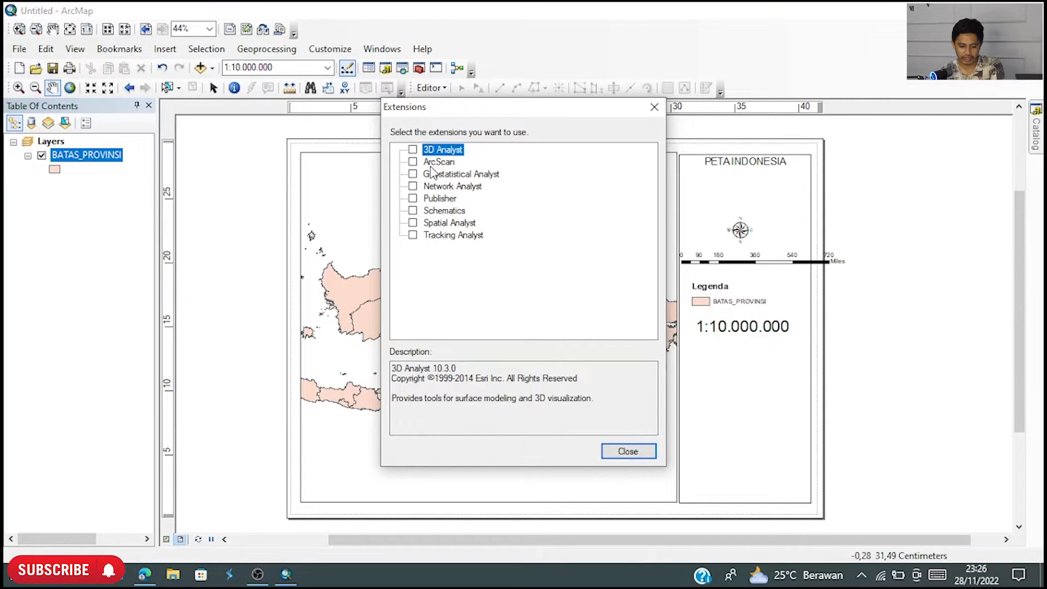
{"action": "left_click", "coordinate": [655, 107]}
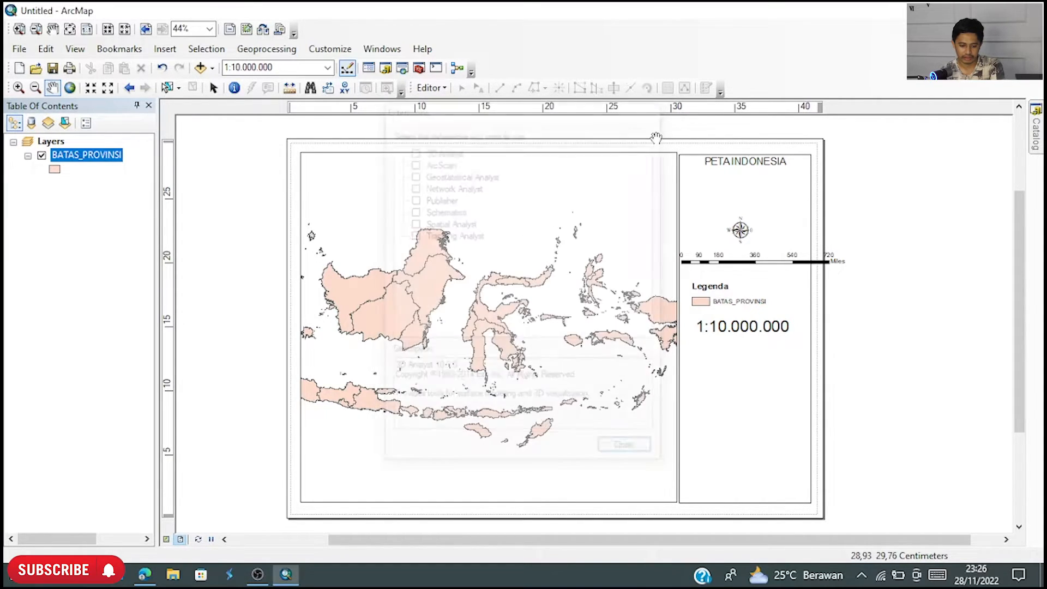
- Close the Table of Contents window and display it again
{"action": "left_click", "coordinate": [329, 49]}
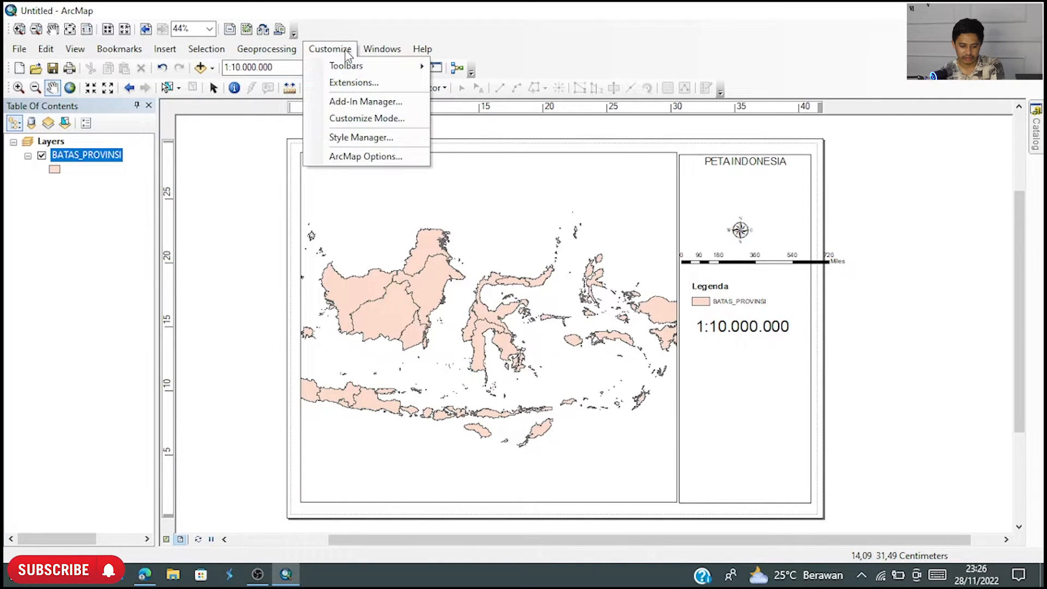
{"action": "mouse_move", "coordinate": [384, 56]}
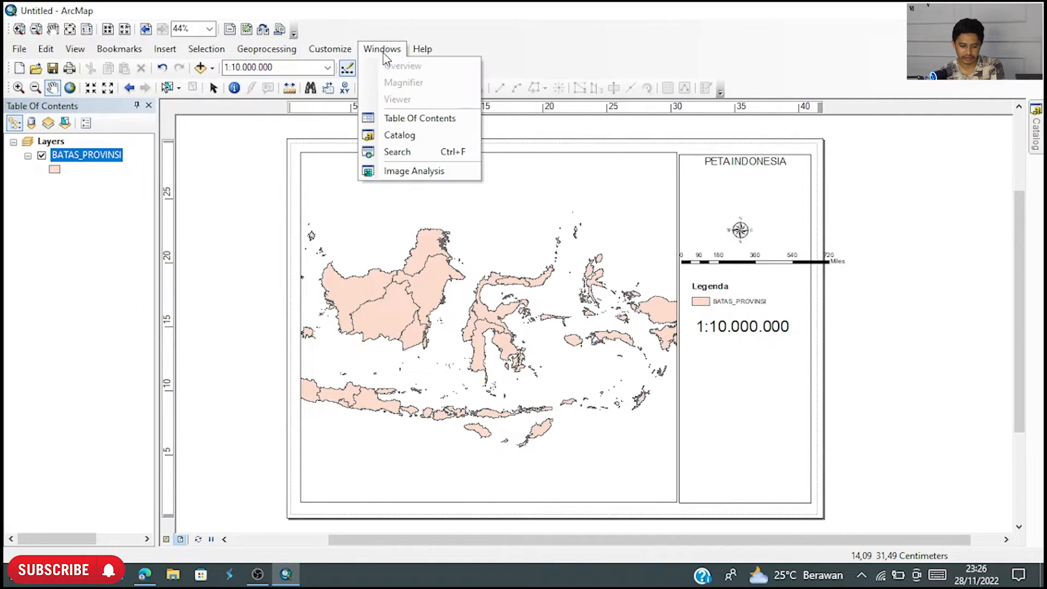
{"action": "left_click", "coordinate": [443, 119]}
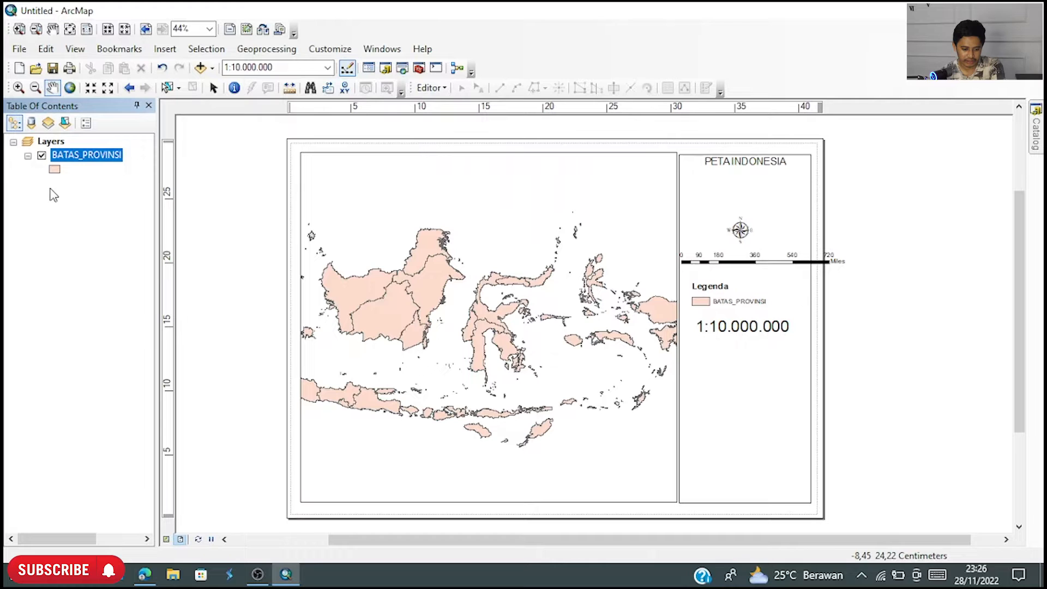
{"action": "left_click", "coordinate": [148, 105]}
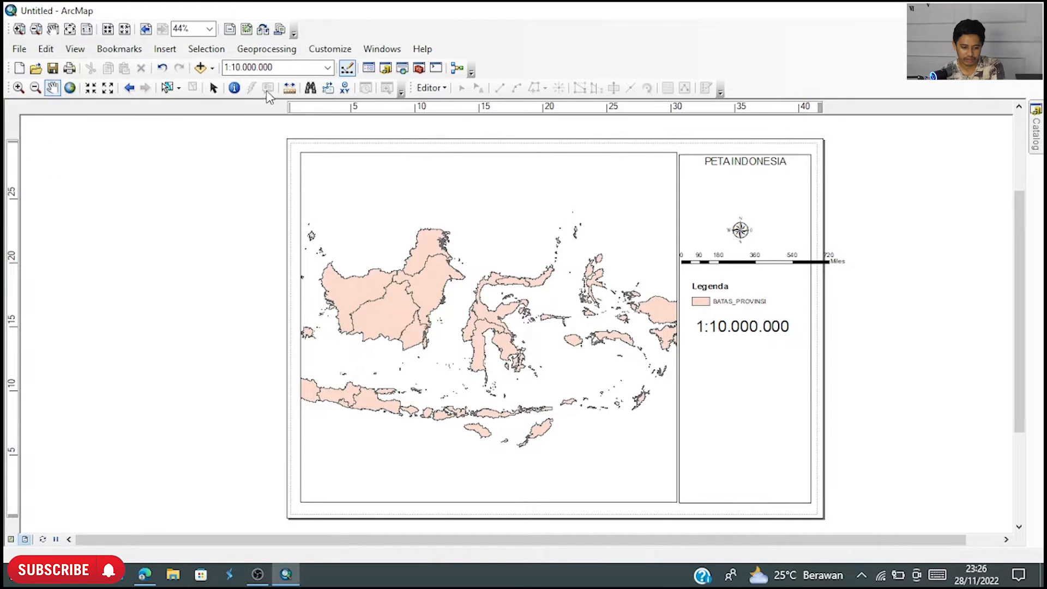
{"action": "left_click", "coordinate": [382, 48]}
{"action": "left_click", "coordinate": [415, 118]}
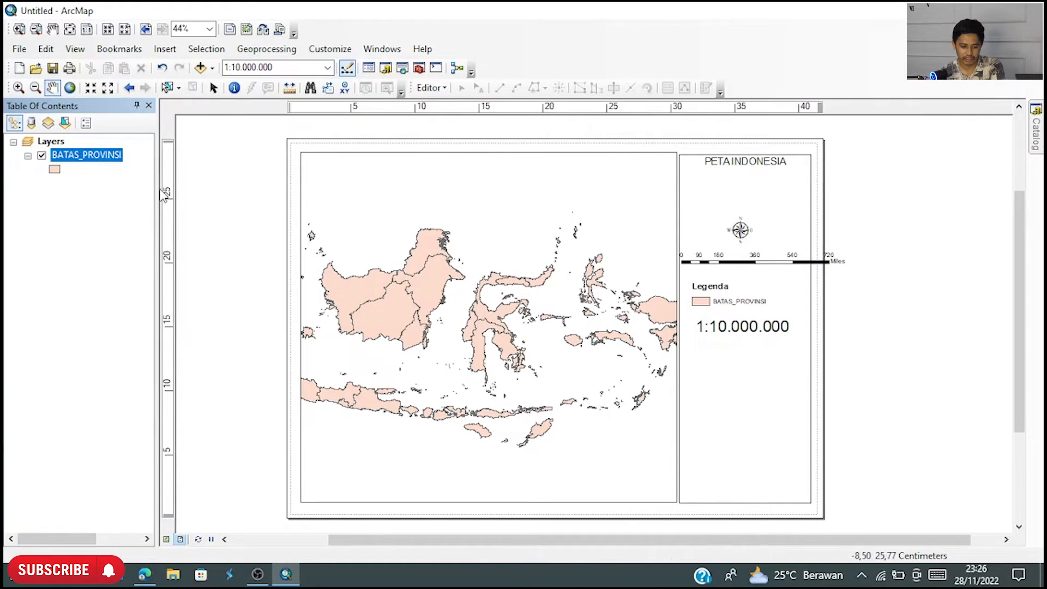
- Set the Table of Contents window to auto-hide, reveal it from its collapsed state, and pin it back in place
{"action": "left_click", "coordinate": [136, 107]}
{"action": "mouse_move", "coordinate": [16, 139]}
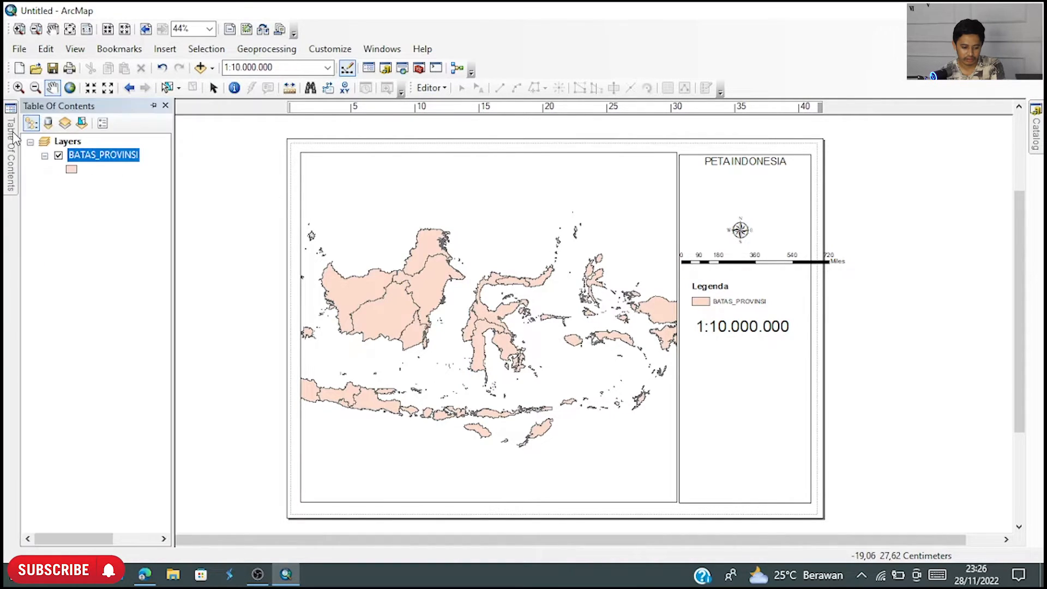
{"action": "left_click", "coordinate": [153, 107]}
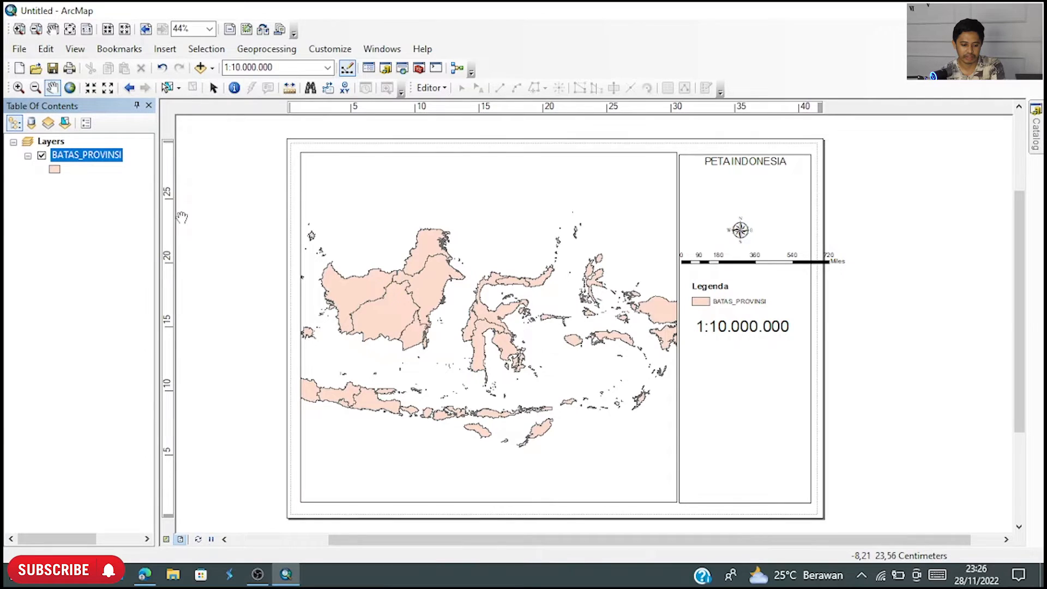
- Open the Catalog window, look over its folder, toolbox and server entries, and close it
{"action": "left_click", "coordinate": [382, 48]}
{"action": "left_click", "coordinate": [400, 135]}
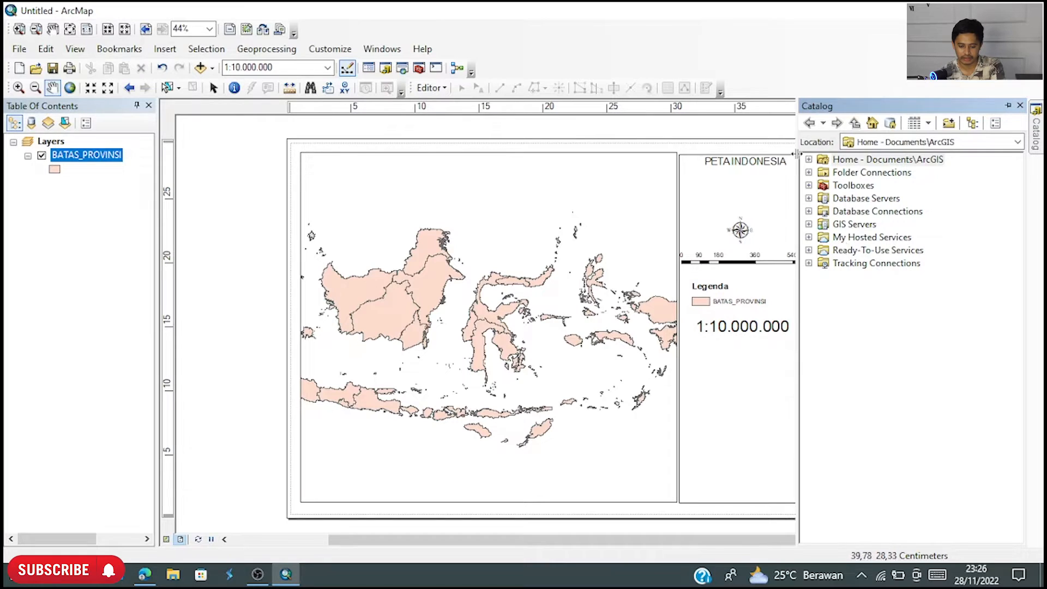
{"action": "left_click", "coordinate": [1020, 107]}
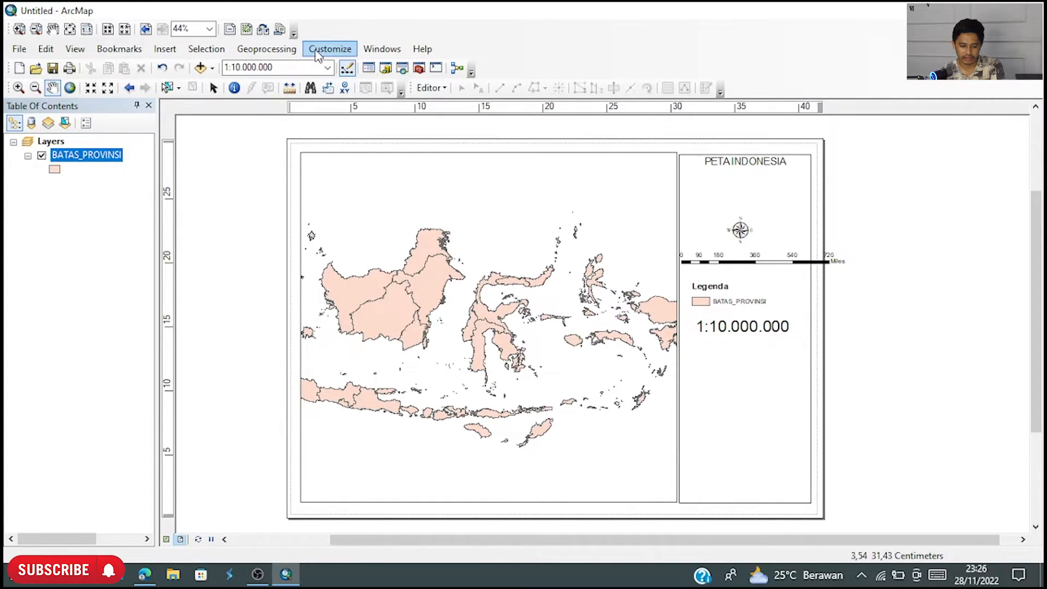
{"action": "left_click", "coordinate": [382, 48]}
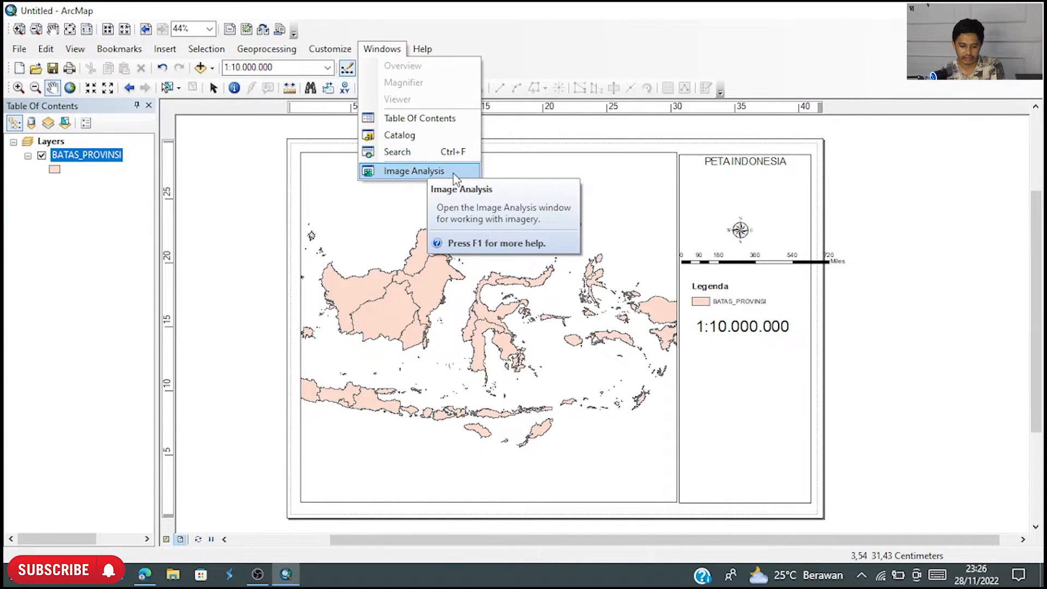
{"action": "mouse_move", "coordinate": [426, 49]}
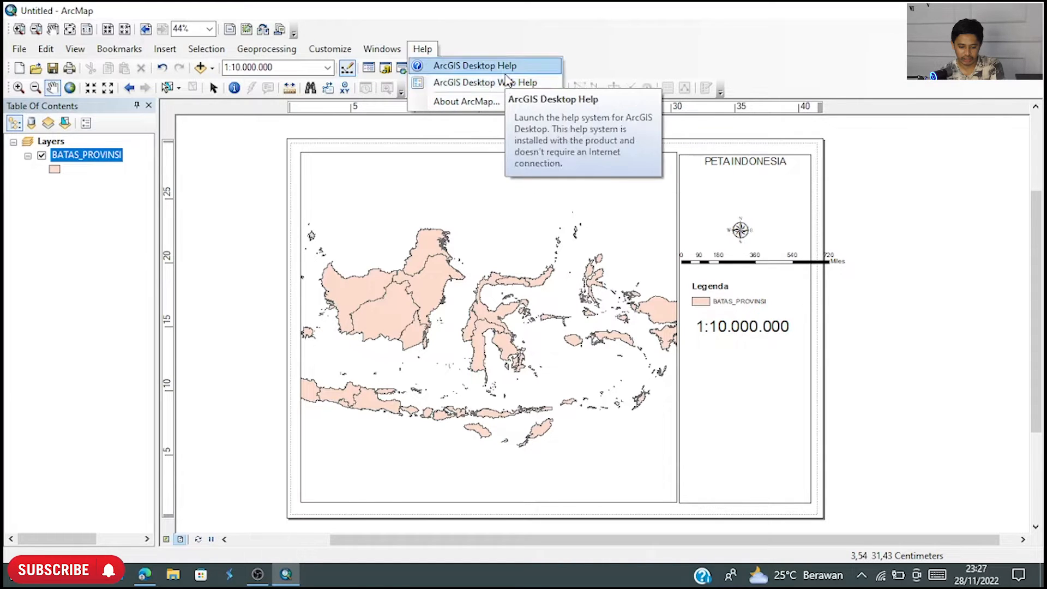
{"action": "left_click", "coordinate": [608, 53]}
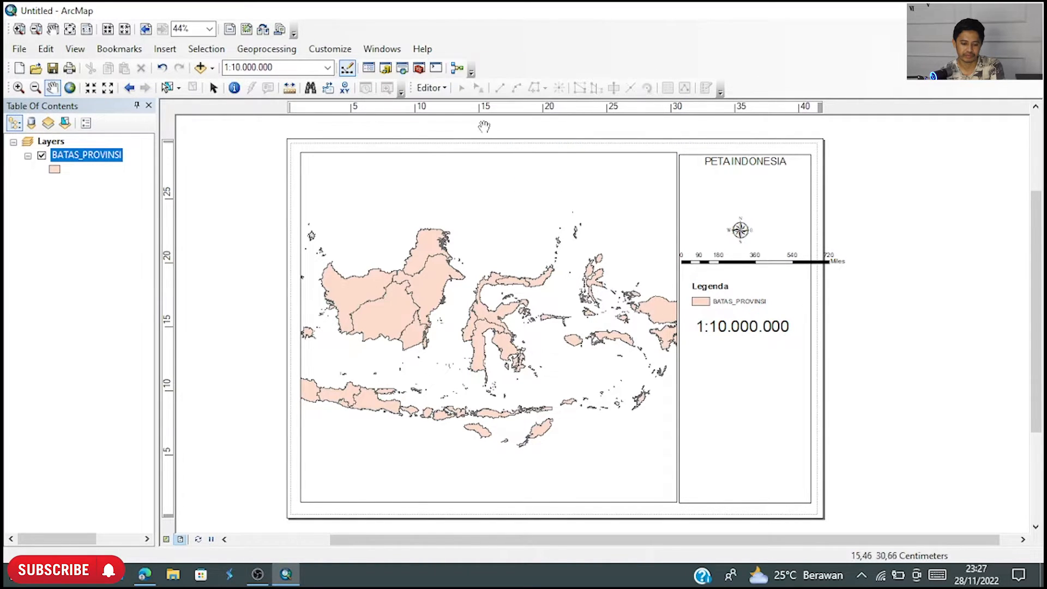
- Replace the old query in the Search window with "transform", search all local content for it, and close the window
{"action": "left_click", "coordinate": [402, 69]}
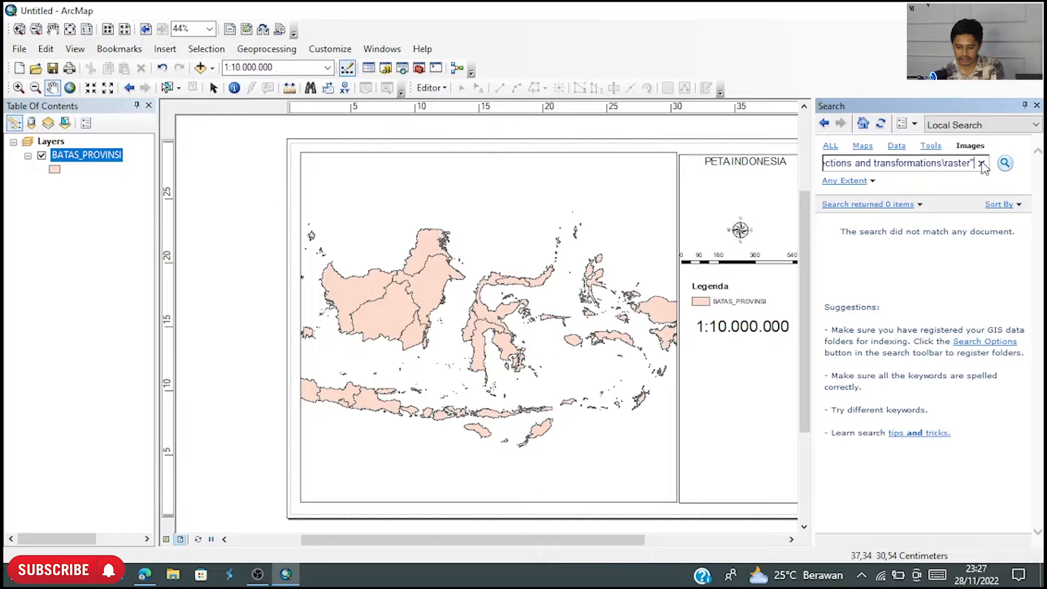
{"action": "left_click_drag", "start_coordinate": [974, 164], "coordinate": [711, 164]}
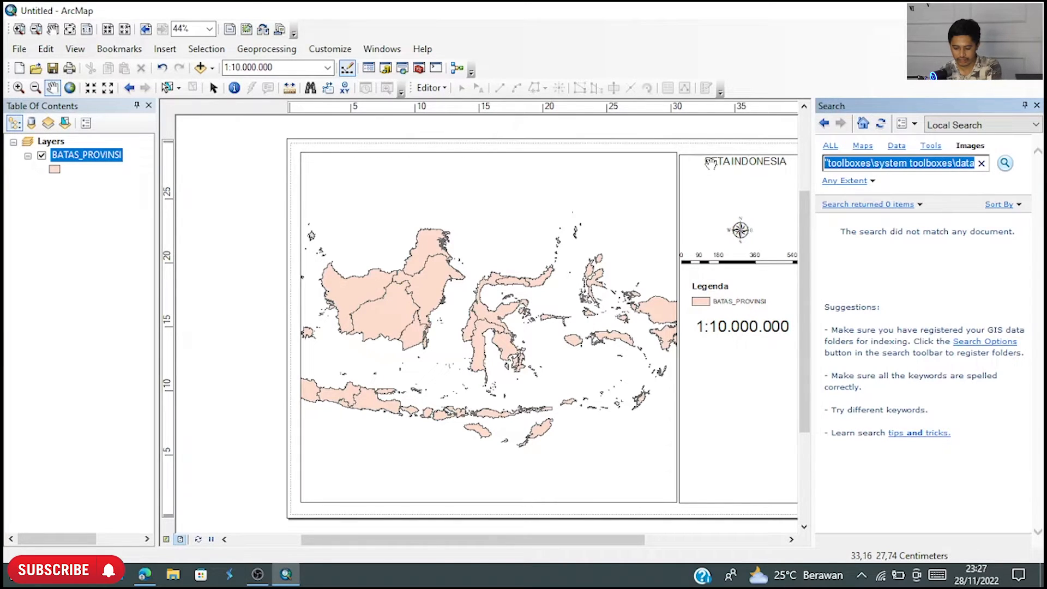
{"action": "type", "text": "\""}
{"action": "key", "text": "BackSpace"}
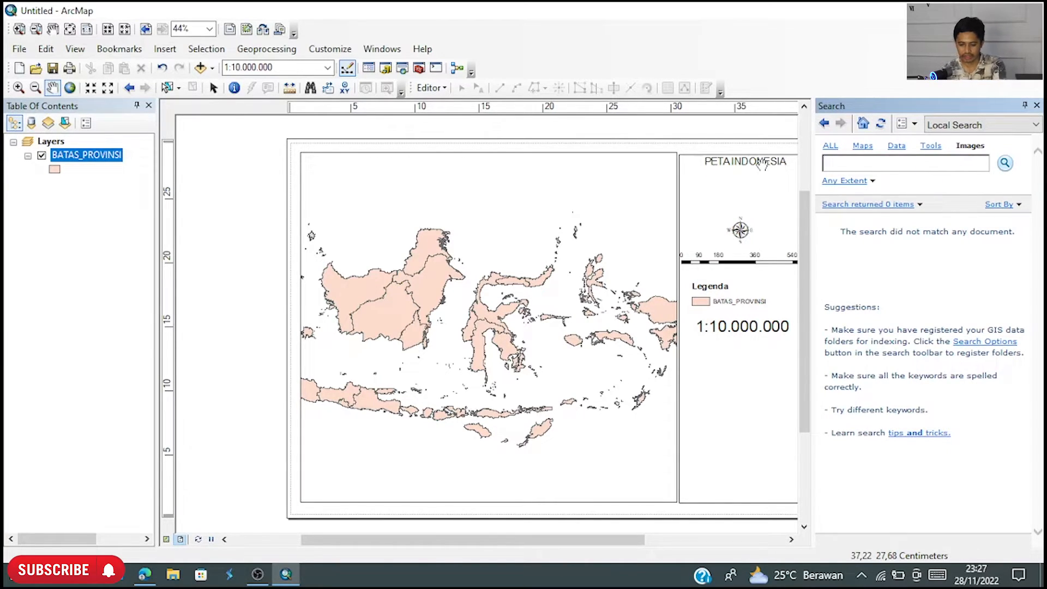
{"action": "left_click", "coordinate": [833, 146]}
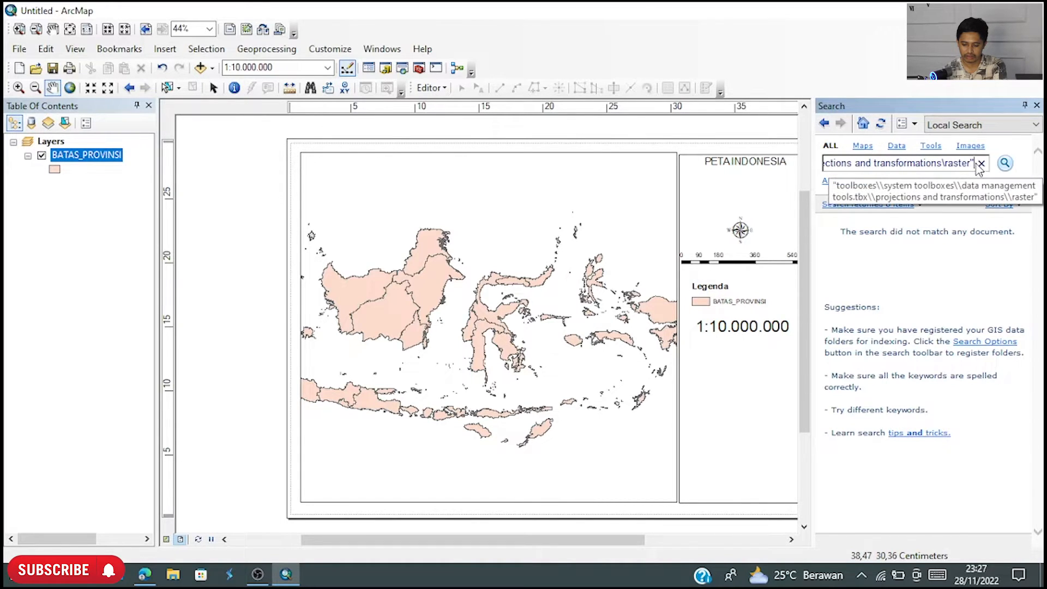
{"action": "left_click_drag", "start_coordinate": [975, 165], "coordinate": [578, 176]}
{"action": "key", "text": "BackSpace"}
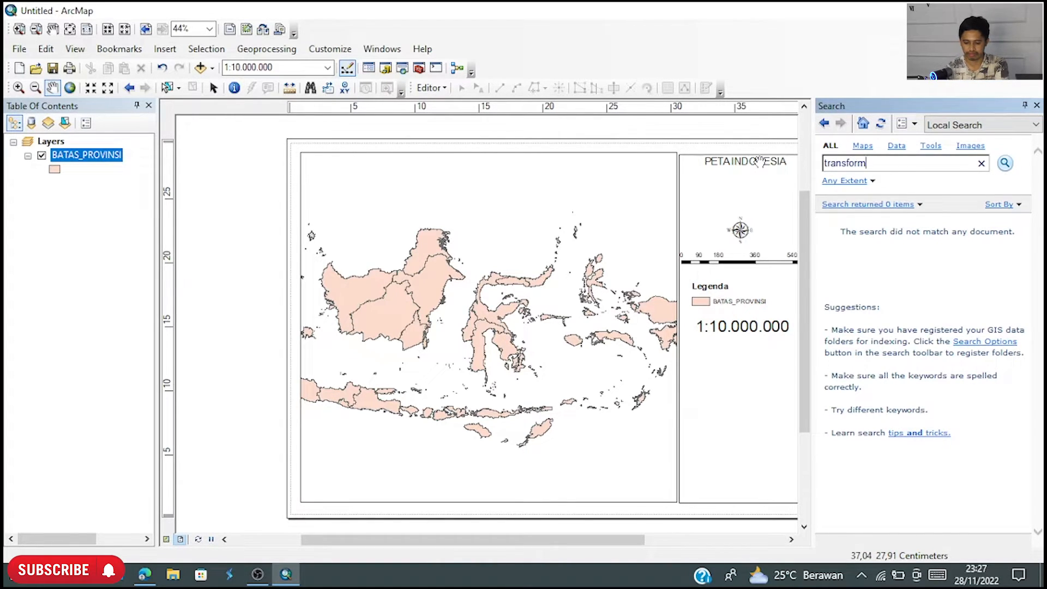
{"action": "type", "text": "transform"}
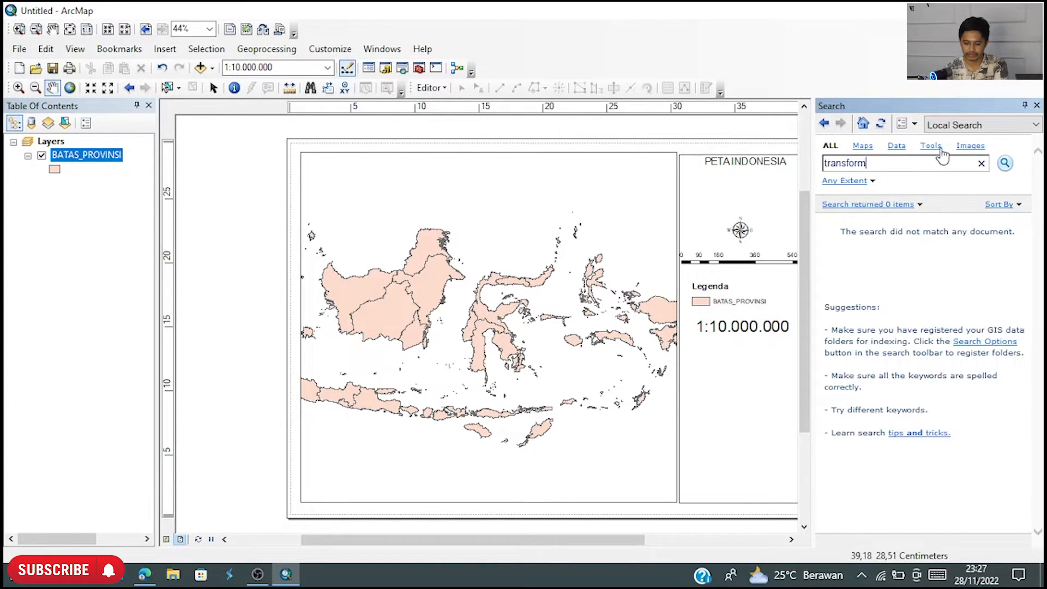
{"action": "left_click", "coordinate": [1005, 163]}
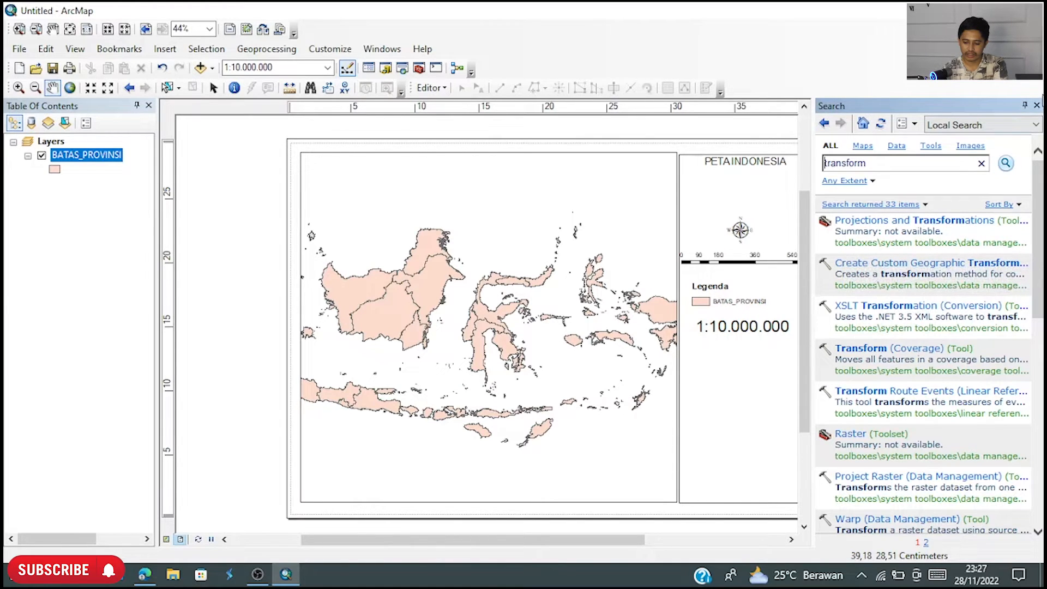
{"action": "left_click", "coordinate": [1037, 106]}
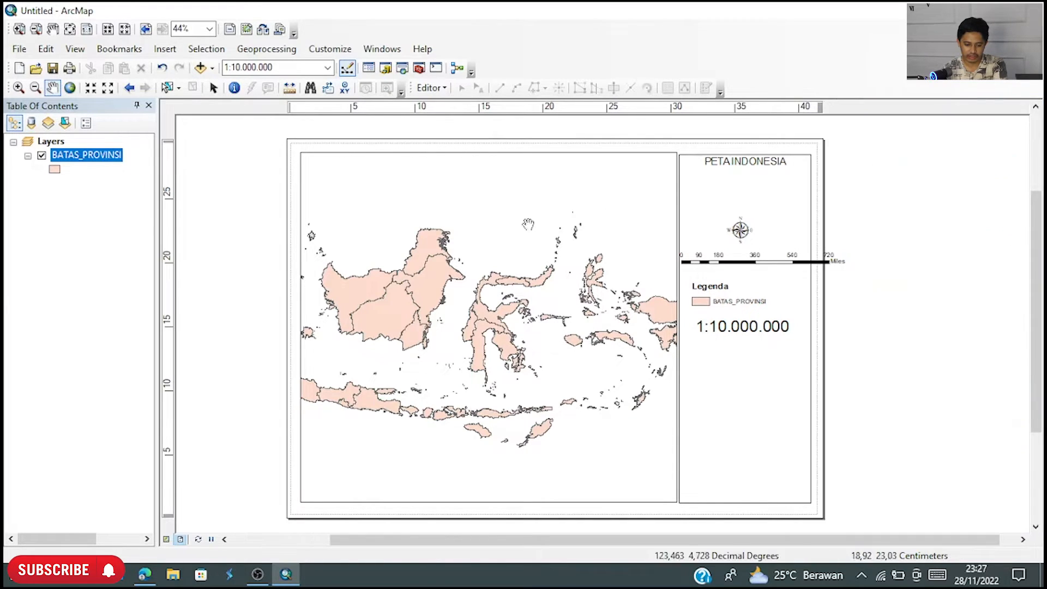
- Open ArcToolbox and look inside the 3D Analyst Tools toolbox, collapsing it again
{"action": "left_click", "coordinate": [419, 68]}
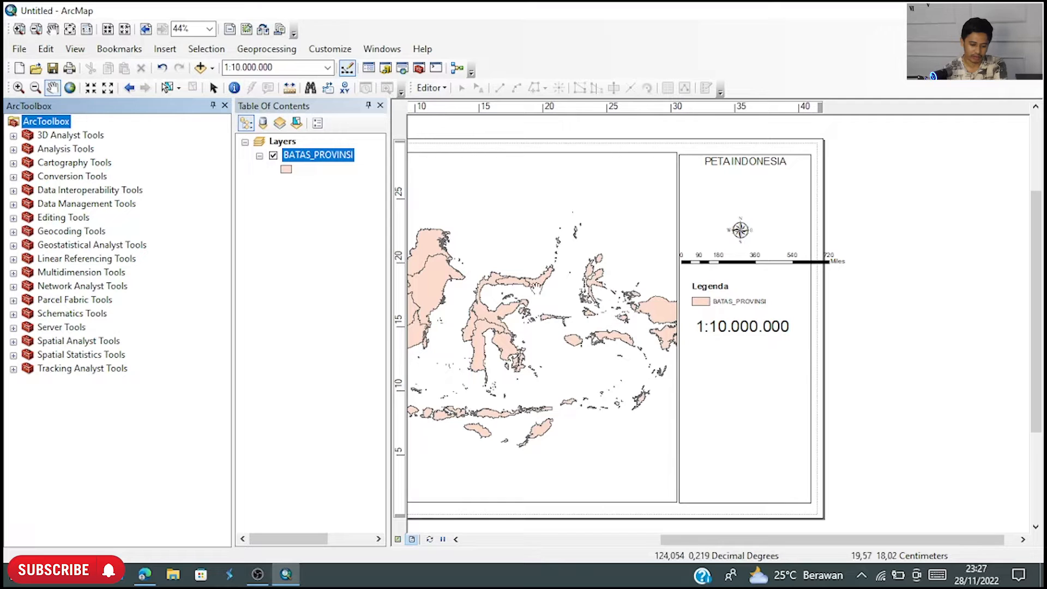
{"action": "left_click", "coordinate": [14, 136]}
{"action": "left_click", "coordinate": [13, 136]}
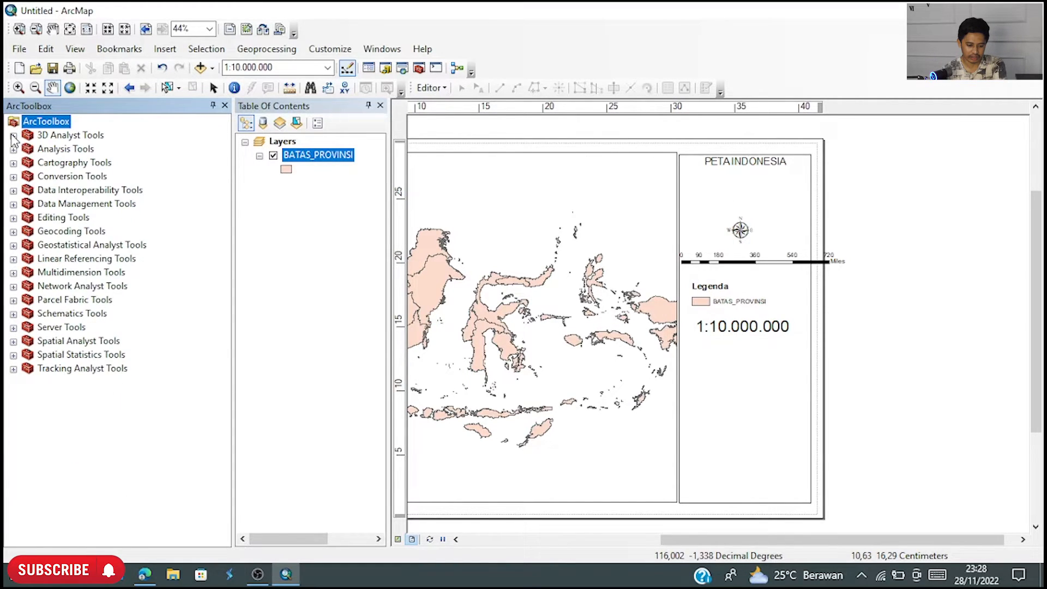
{"action": "left_click", "coordinate": [13, 136]}
{"action": "left_click", "coordinate": [13, 136]}
- Expand Analysis Tools and examine the tools in its Extract and Overlay toolsets, collapsing each toolset again
{"action": "left_click", "coordinate": [13, 149]}
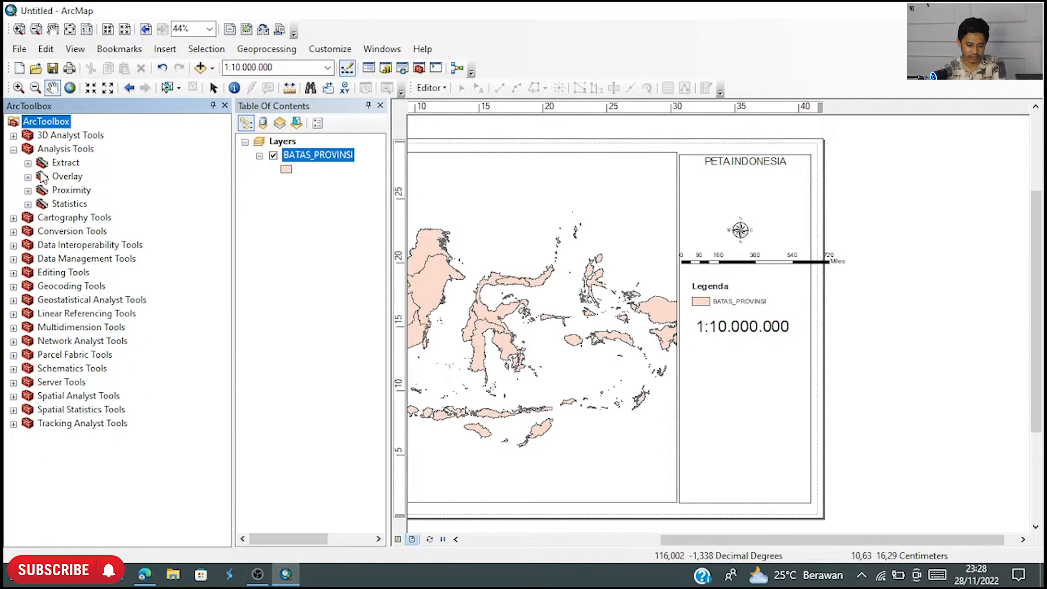
{"action": "left_click", "coordinate": [28, 163]}
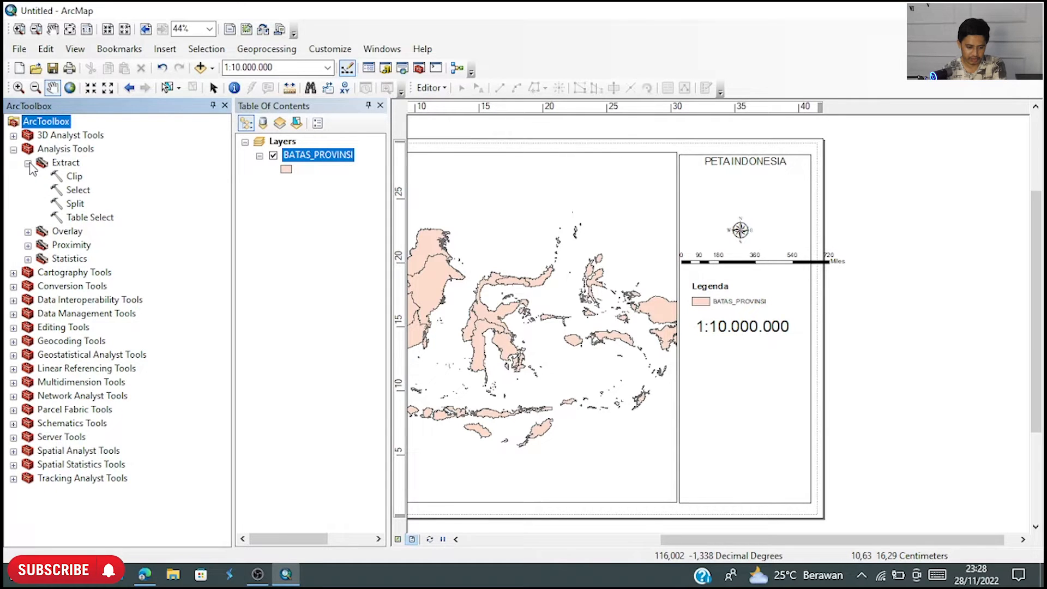
{"action": "left_click", "coordinate": [27, 163]}
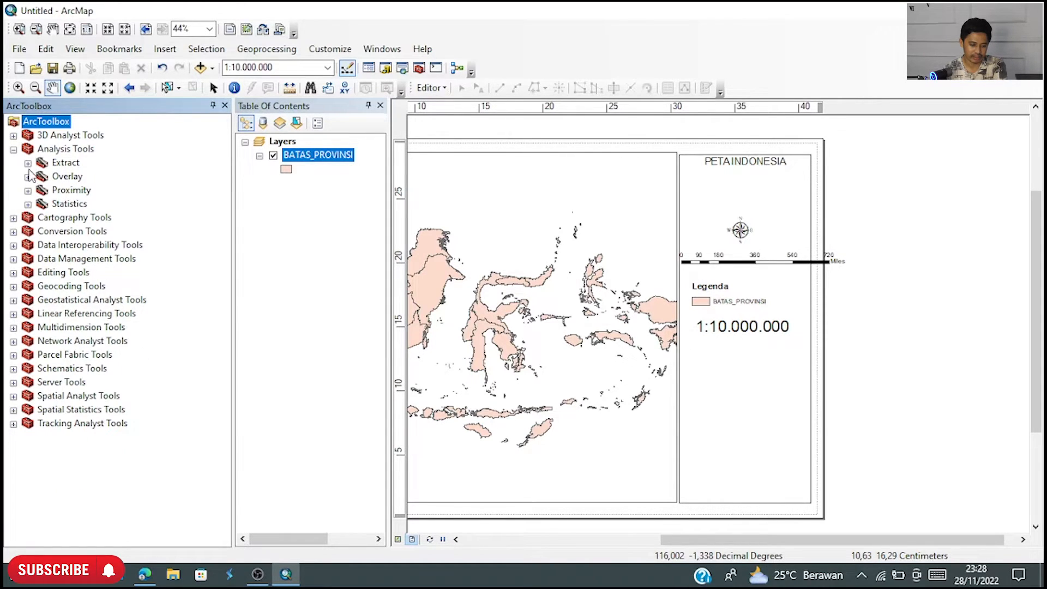
{"action": "left_click", "coordinate": [28, 177]}
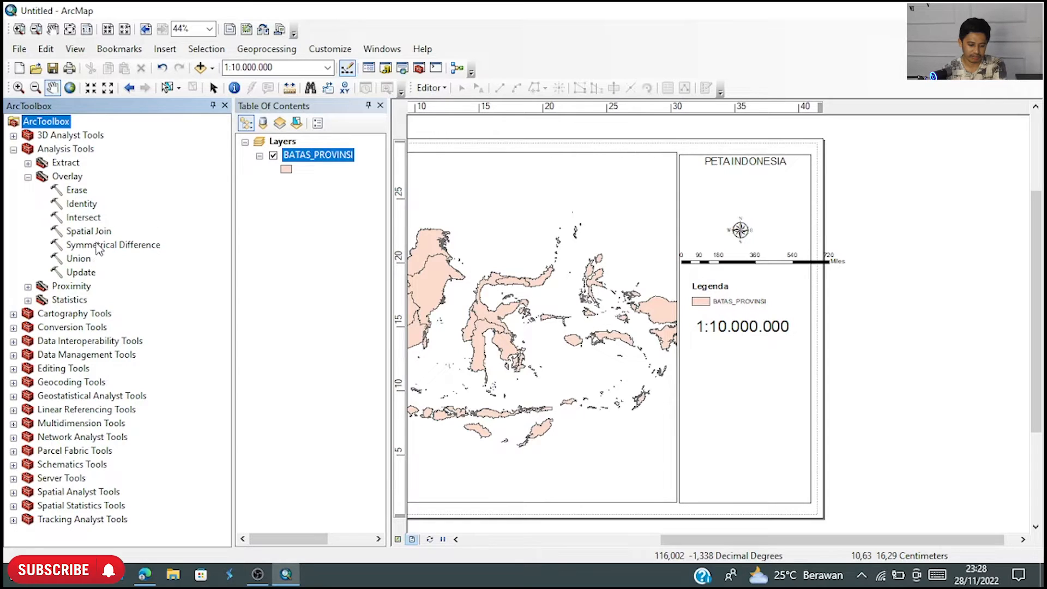
{"action": "left_click", "coordinate": [28, 177]}
- Compare Analysis Tools with the geoprocessing commands, collapse the toolbox, and look briefly inside Cartography Tools
{"action": "left_click", "coordinate": [256, 52]}
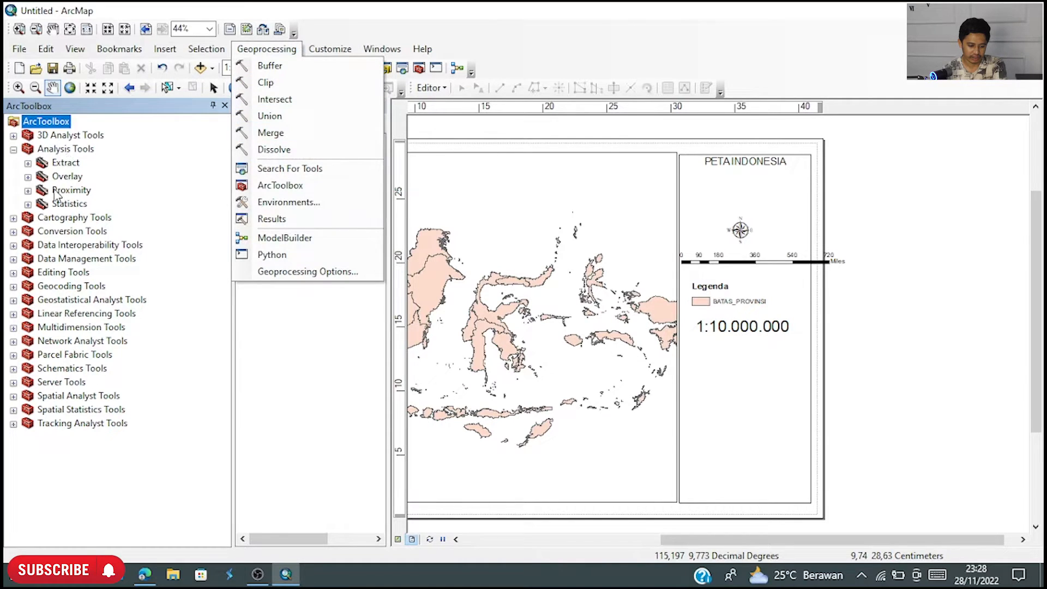
{"action": "left_click", "coordinate": [12, 163]}
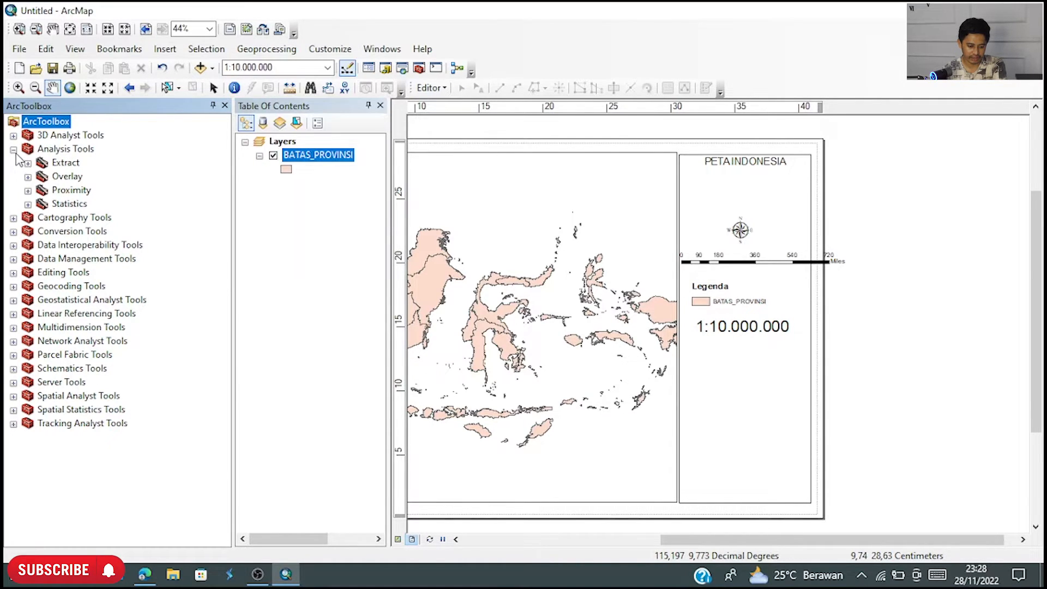
{"action": "left_click", "coordinate": [14, 151]}
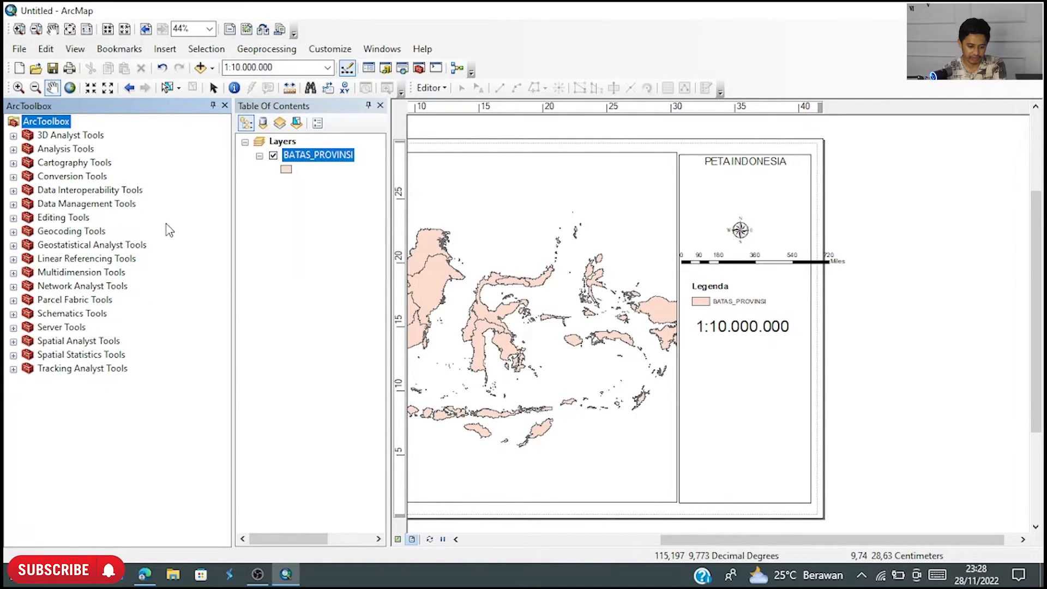
{"action": "left_click", "coordinate": [13, 164]}
{"action": "left_click", "coordinate": [13, 164]}
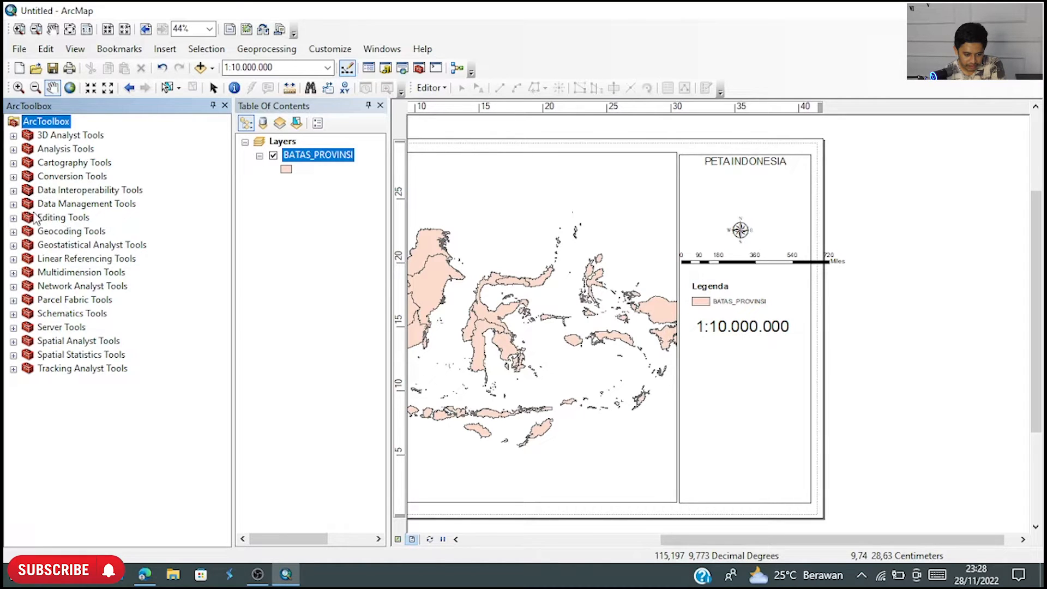
- Open the Create Feature Class tool from the Feature Class toolset of Data Management Tools and browse for its output location
{"action": "left_click", "coordinate": [13, 204]}
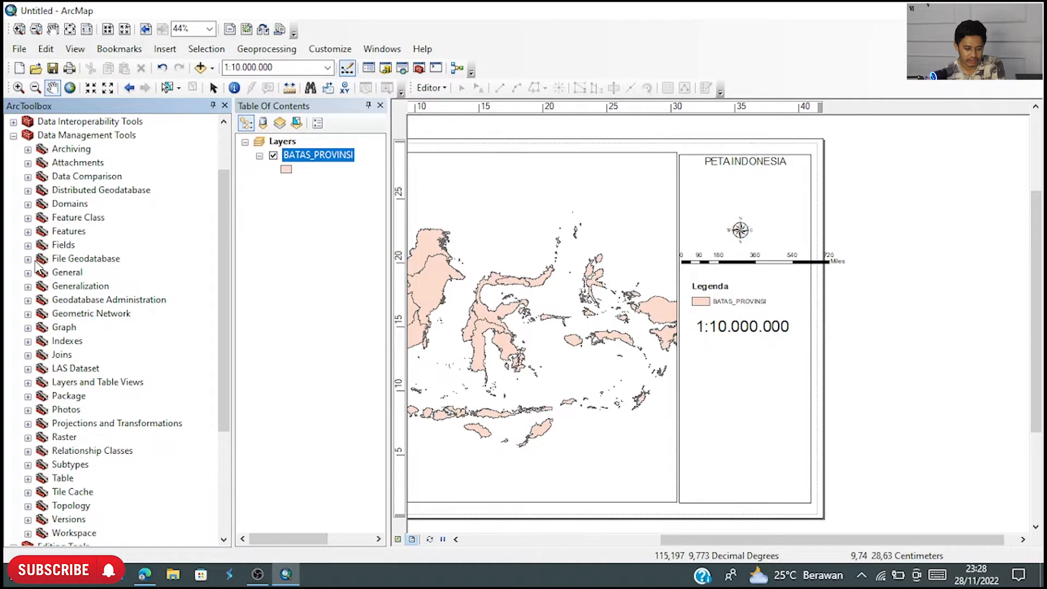
{"action": "left_click", "coordinate": [29, 218]}
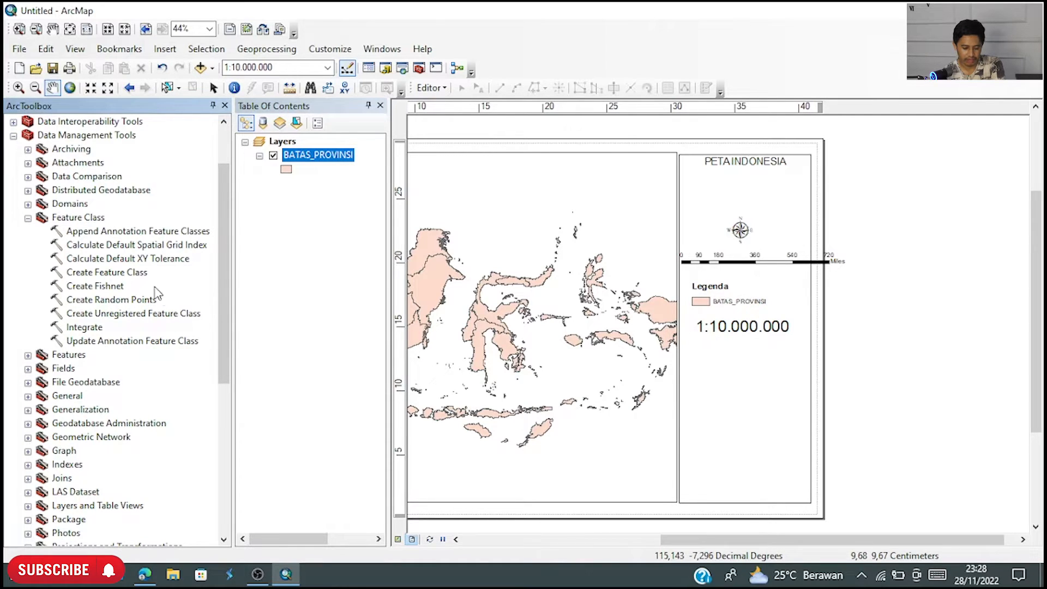
{"action": "double_click", "coordinate": [112, 272]}
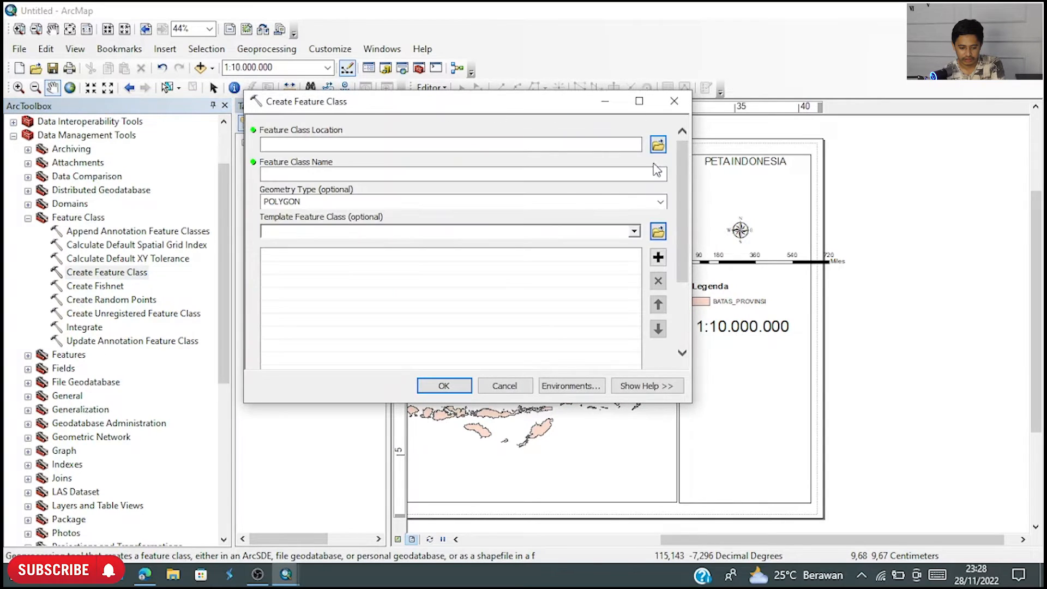
{"action": "left_click", "coordinate": [657, 148]}
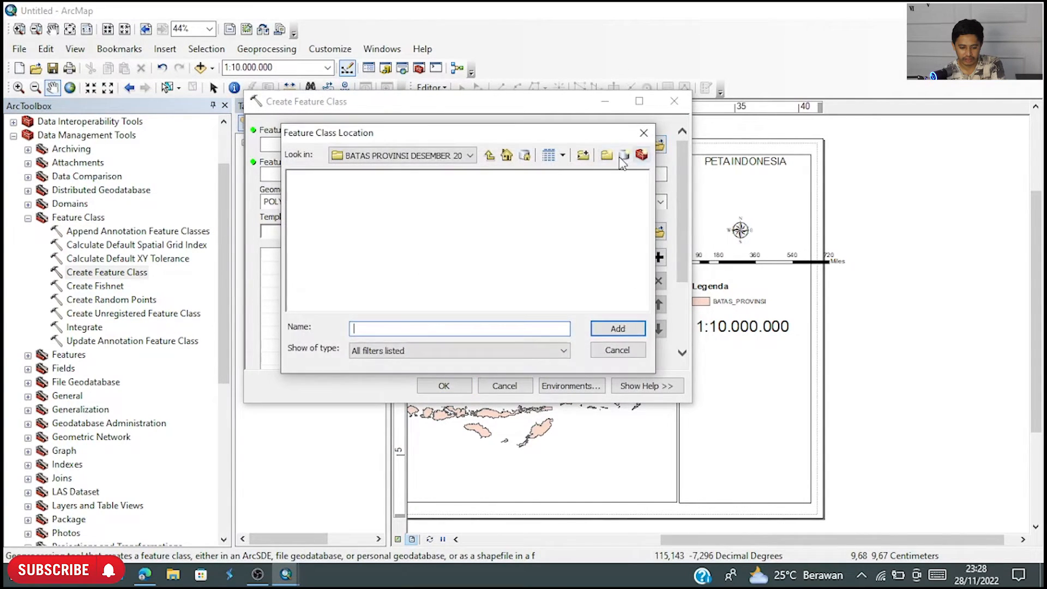
{"action": "left_click", "coordinate": [457, 157]}
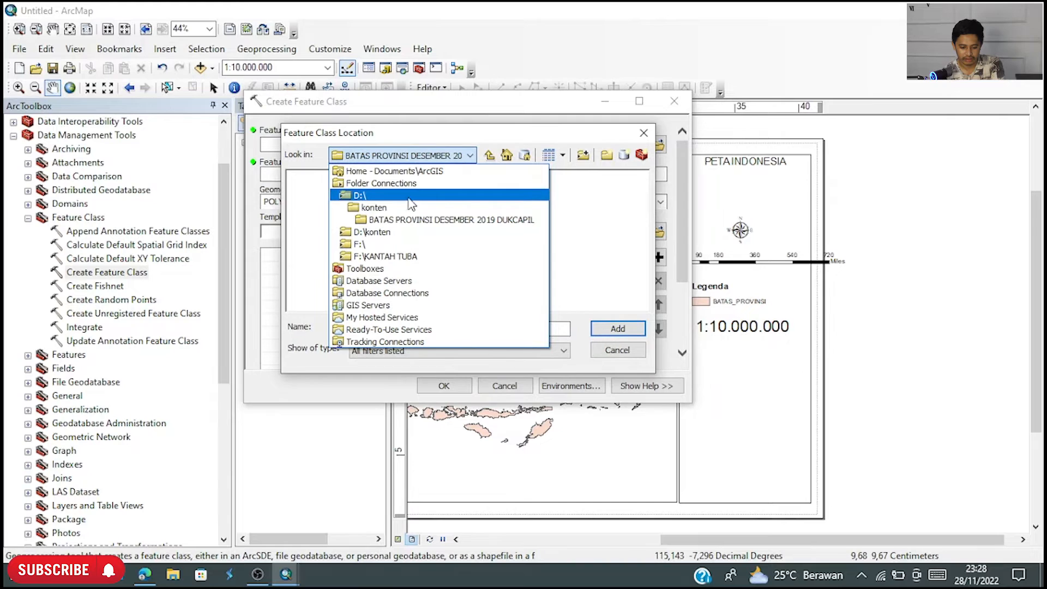
{"action": "left_click", "coordinate": [409, 219]}
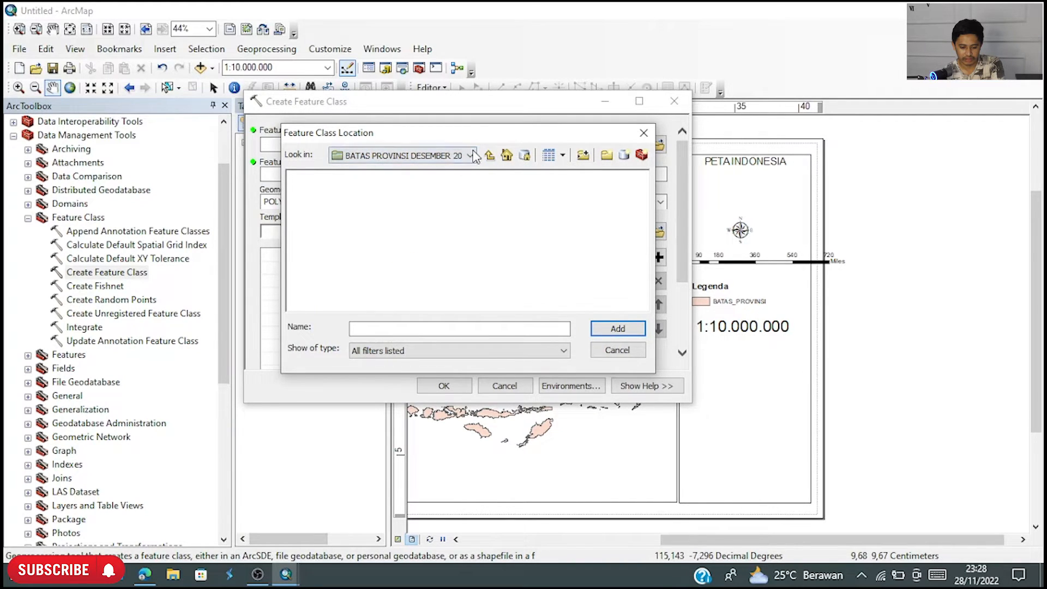
{"action": "left_click", "coordinate": [422, 331]}
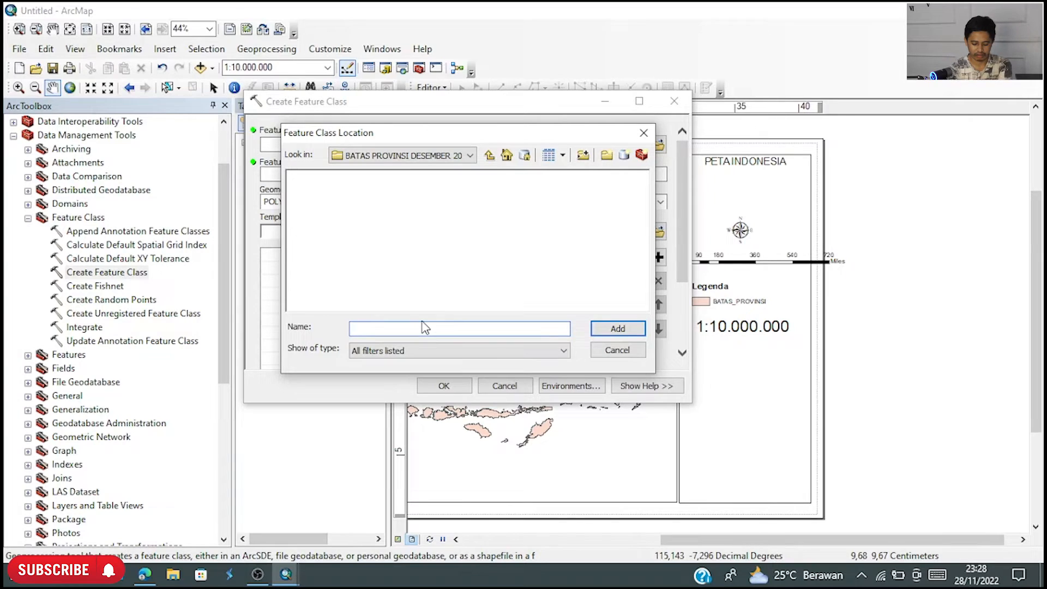
{"action": "type", "text": "B"}
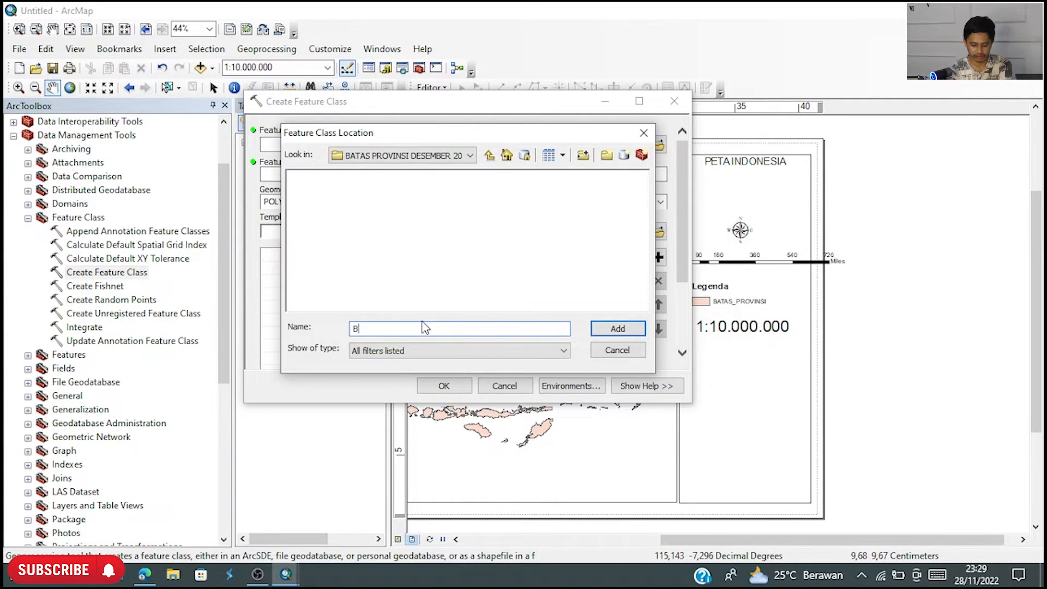
{"action": "type", "text": "ATAS KABUP"}
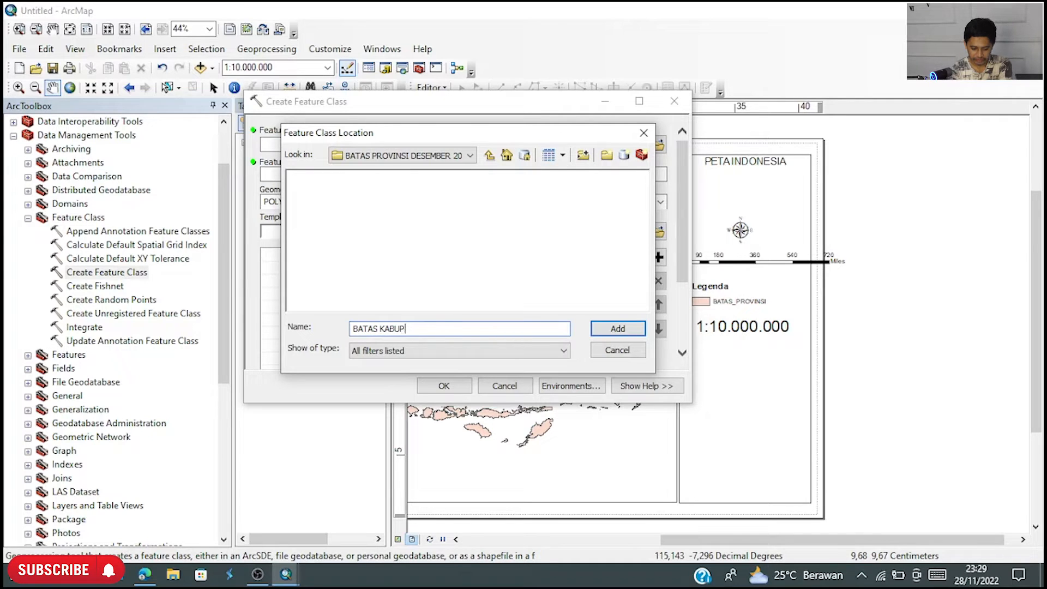
{"action": "type", "text": "ATEN"}
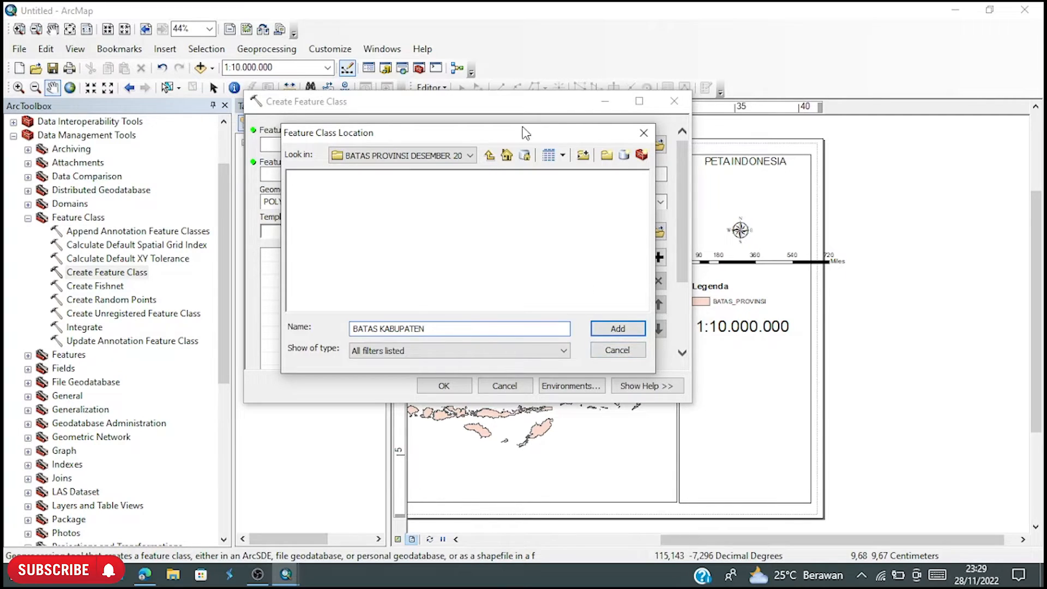
{"action": "left_click_drag", "start_coordinate": [440, 329], "coordinate": [305, 309]}
{"action": "key", "text": "BackSpace"}
- Try adding a new folder inside the BATAS PROVINSI DESEMBER 2019 DUKCAPIL folder, and go back up to the konten folder
{"action": "left_click", "coordinate": [489, 155]}
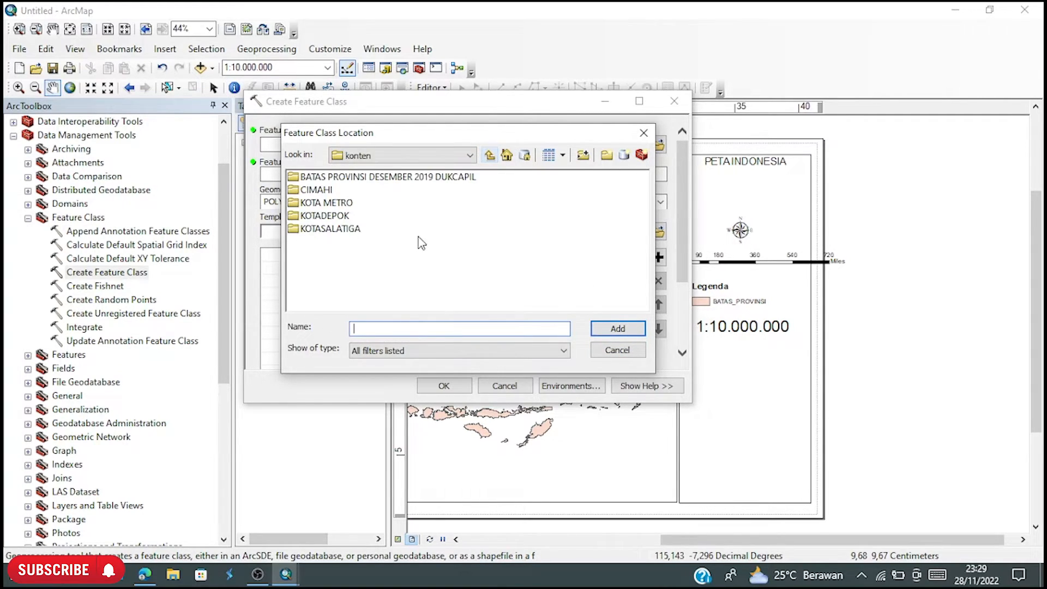
{"action": "left_click", "coordinate": [387, 177]}
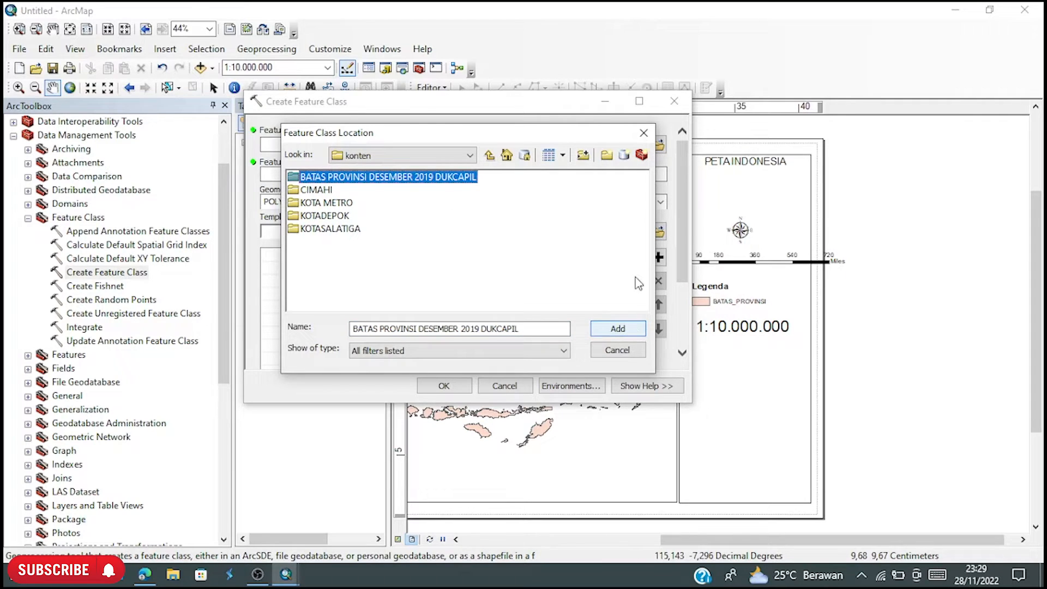
{"action": "left_click", "coordinate": [607, 155]}
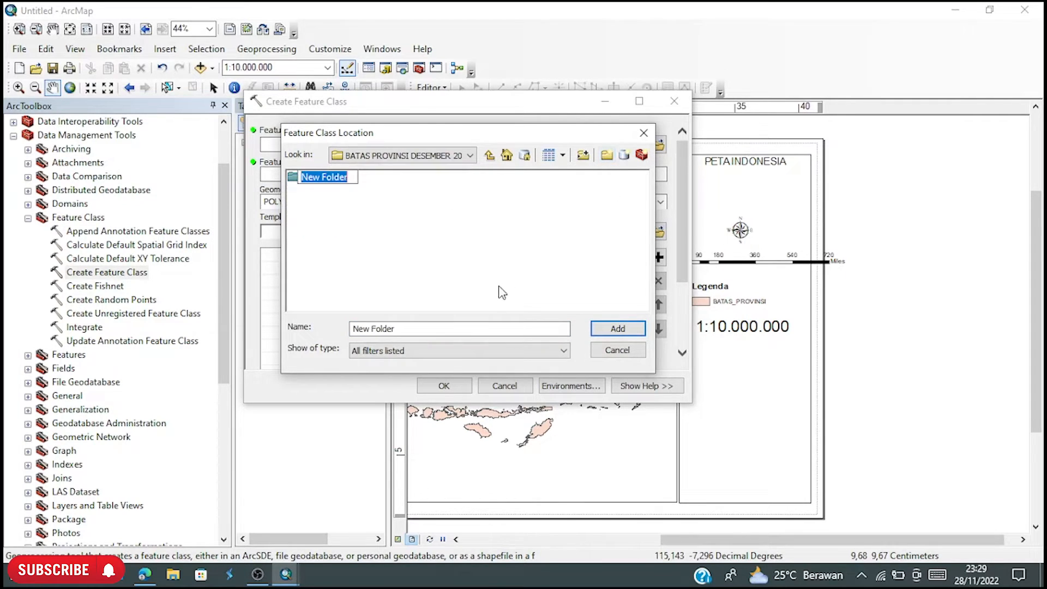
{"action": "left_click", "coordinate": [489, 155]}
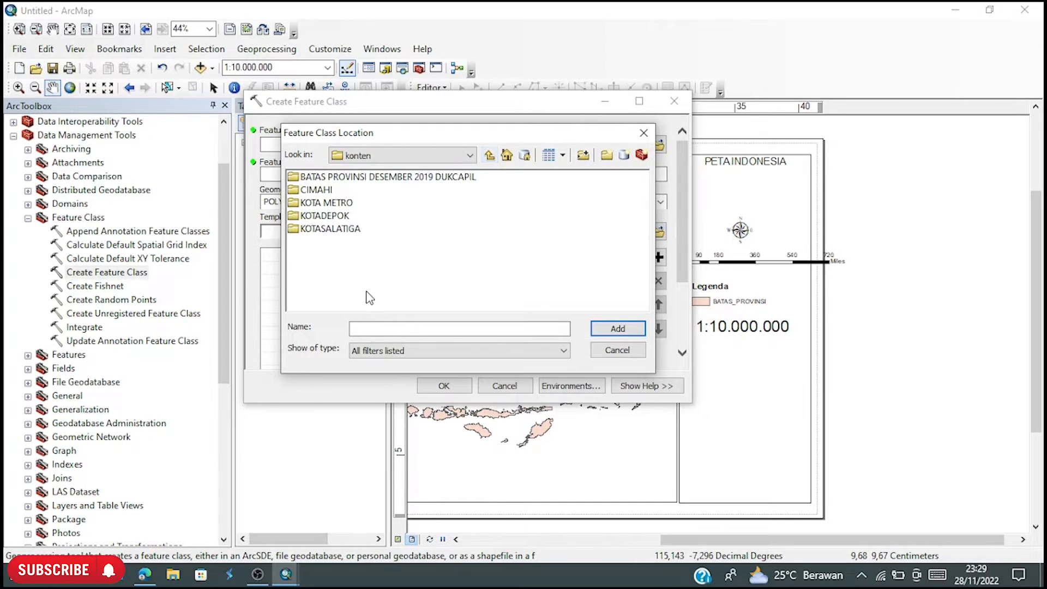
- Create a folder named NEW SHP inside konten and use it as the feature class location
{"action": "left_click", "coordinate": [613, 156]}
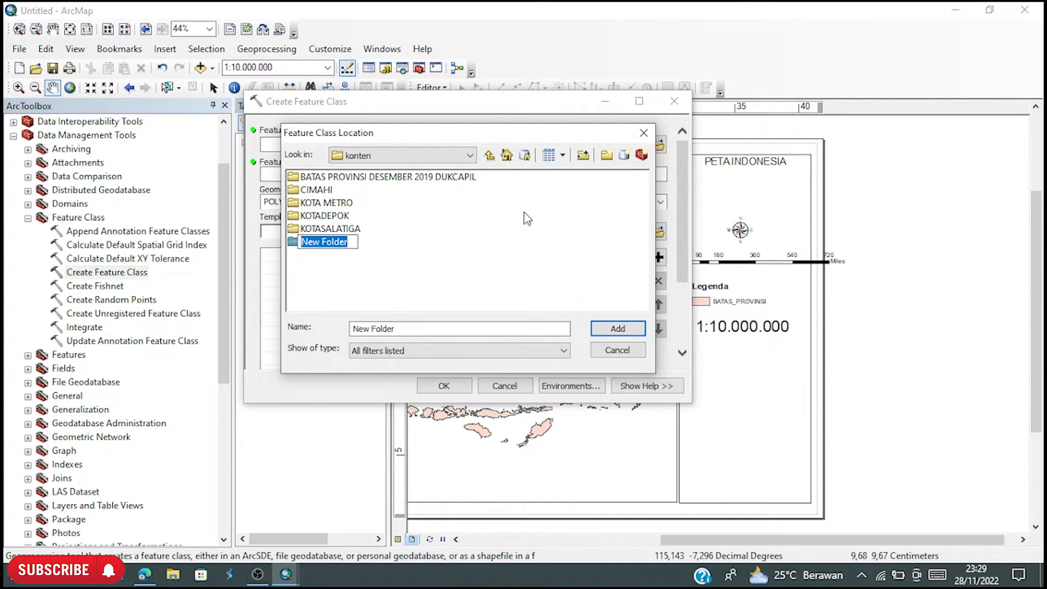
{"action": "type", "text": "NEW SH"}
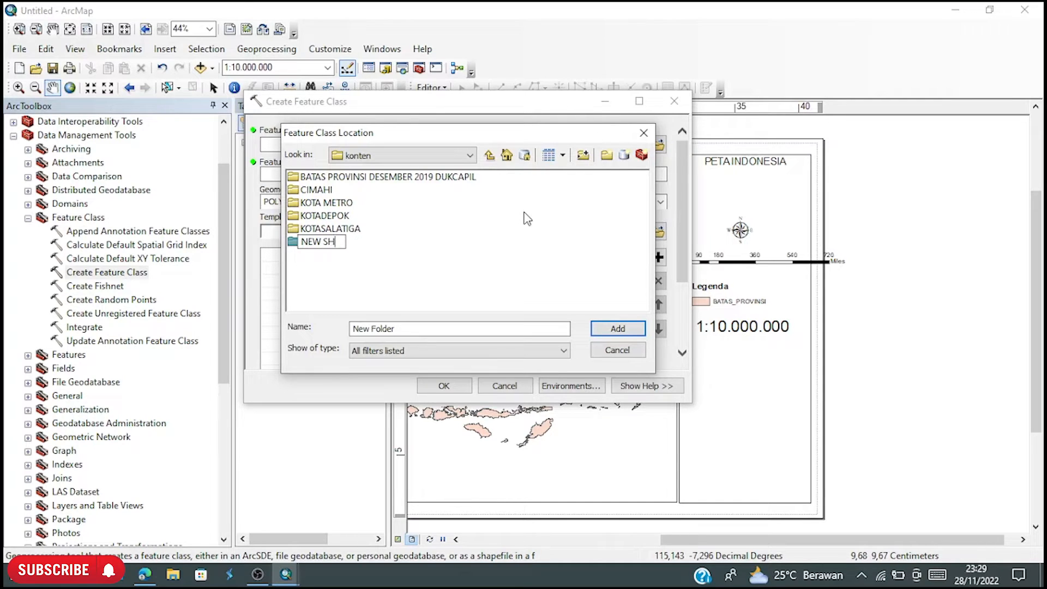
{"action": "key", "text": "Return"}
{"action": "key", "text": "Return"}
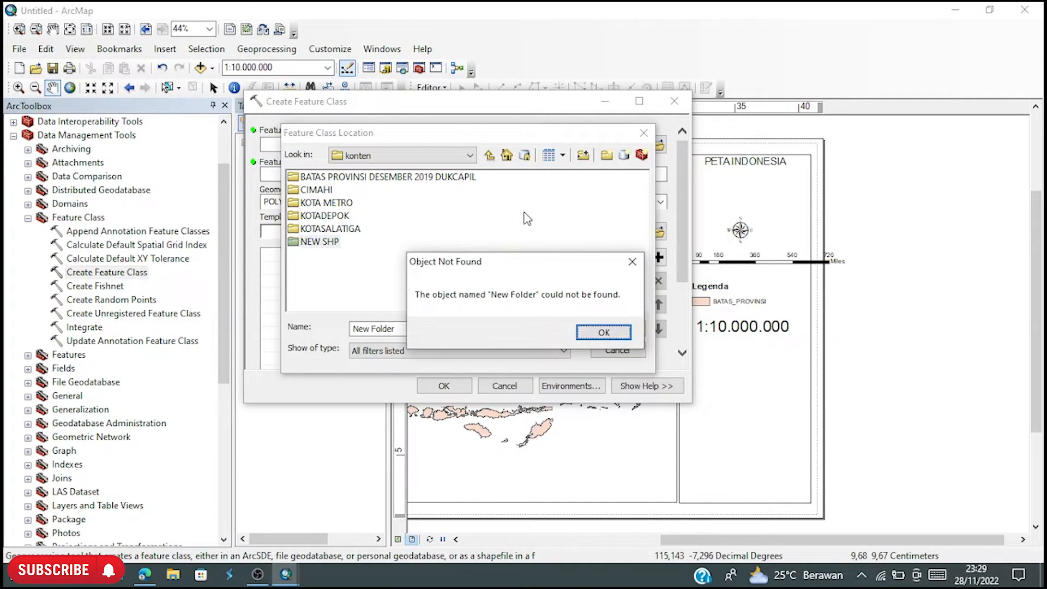
{"action": "left_click", "coordinate": [633, 261]}
{"action": "left_click", "coordinate": [326, 242]}
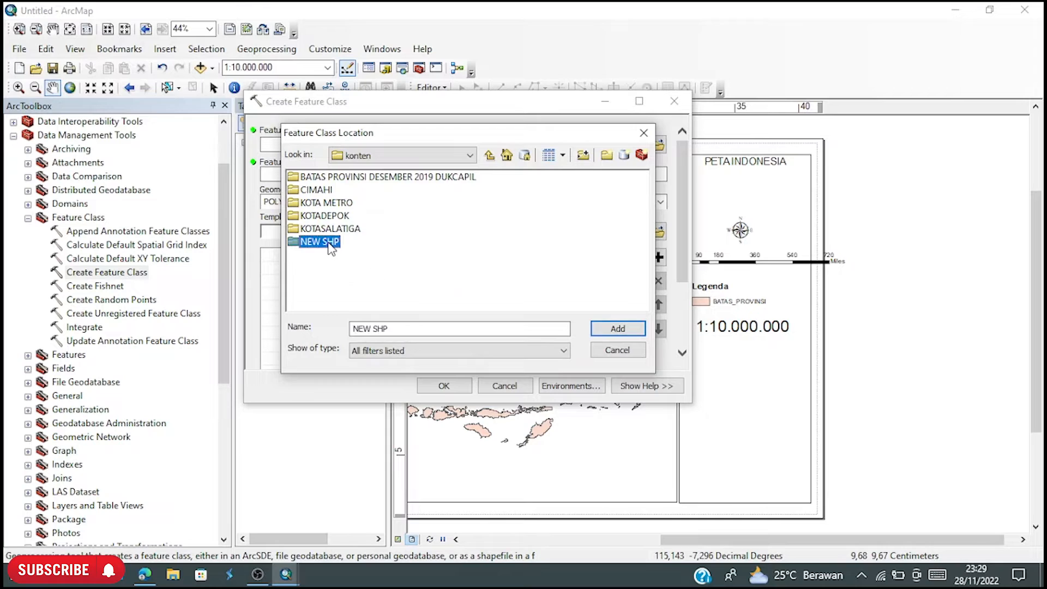
{"action": "left_click", "coordinate": [630, 329]}
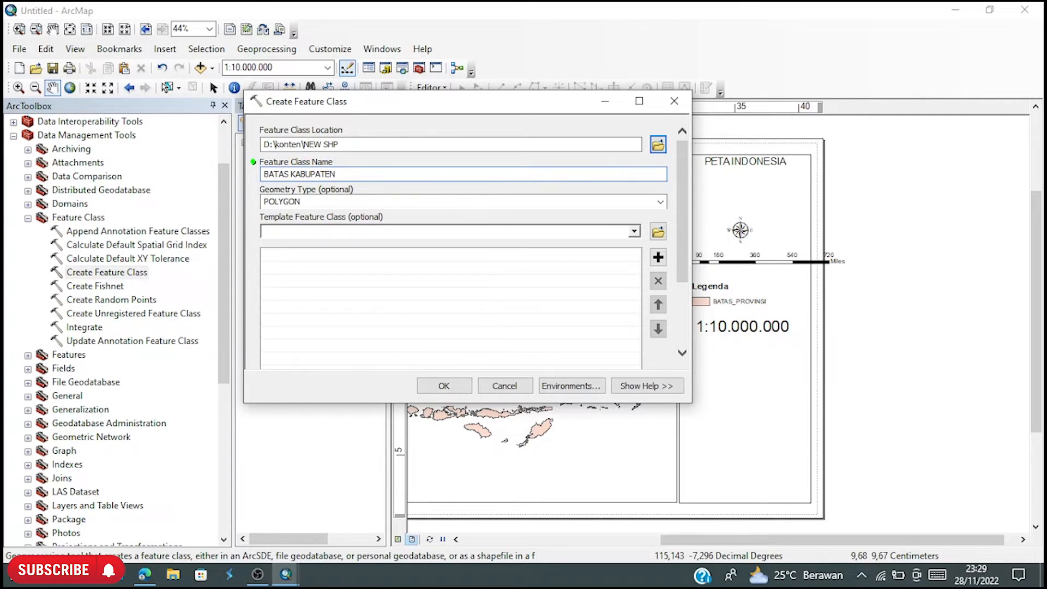
- Try to create the feature class BATAS KABUPATEN with POLYGON geometry and no template or coordinate system
{"action": "left_click", "coordinate": [660, 202]}
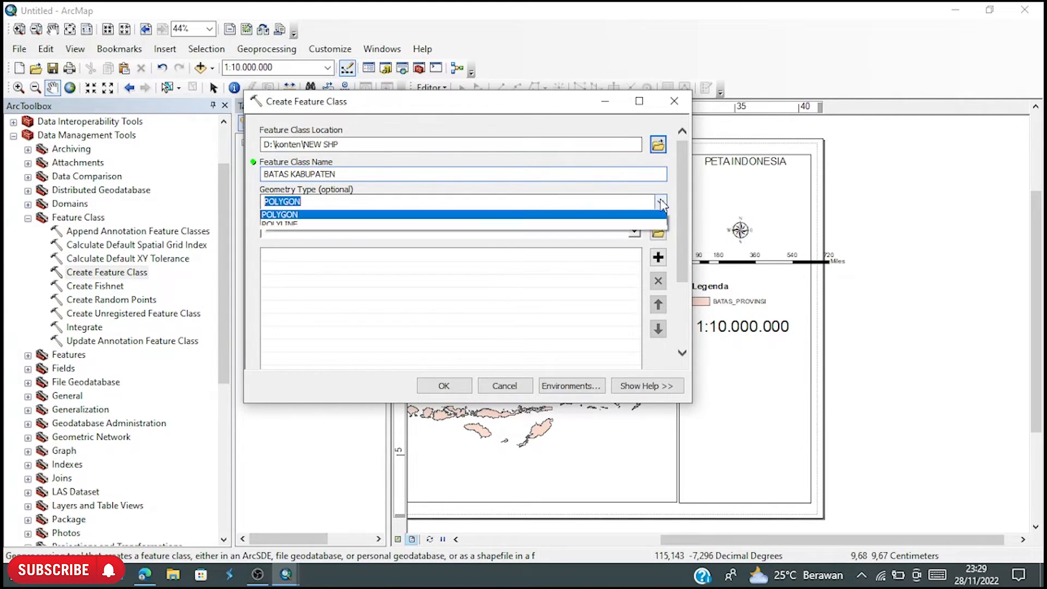
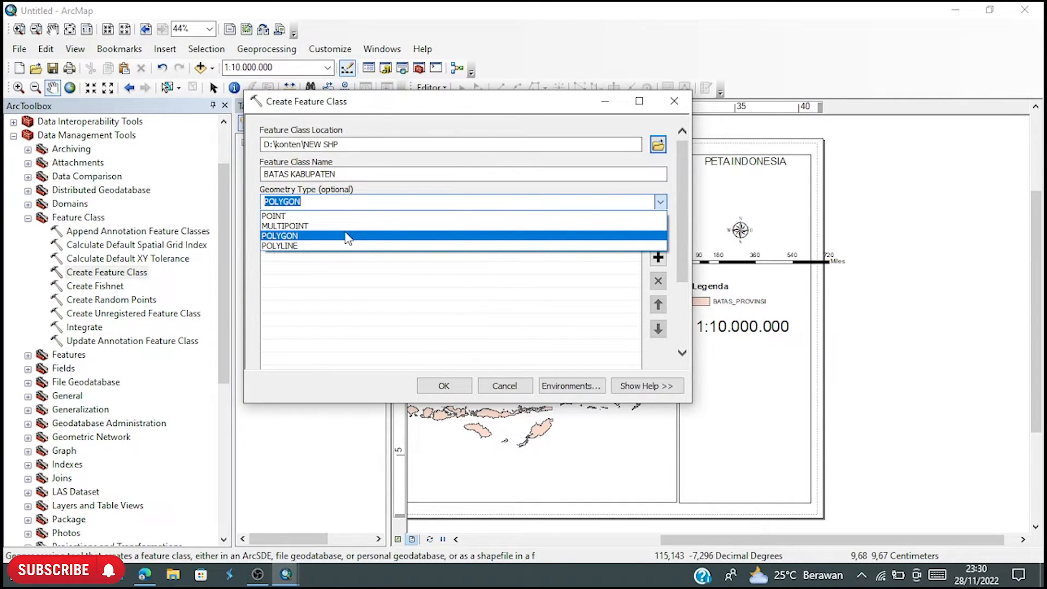
{"action": "left_click", "coordinate": [347, 238]}
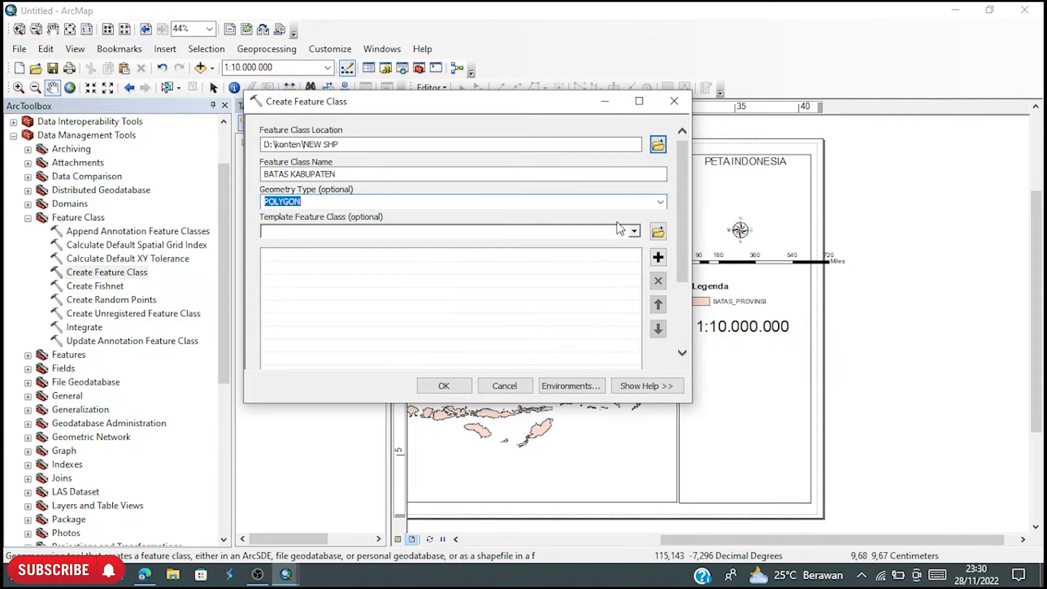
{"action": "left_click", "coordinate": [634, 232]}
{"action": "left_click", "coordinate": [633, 232]}
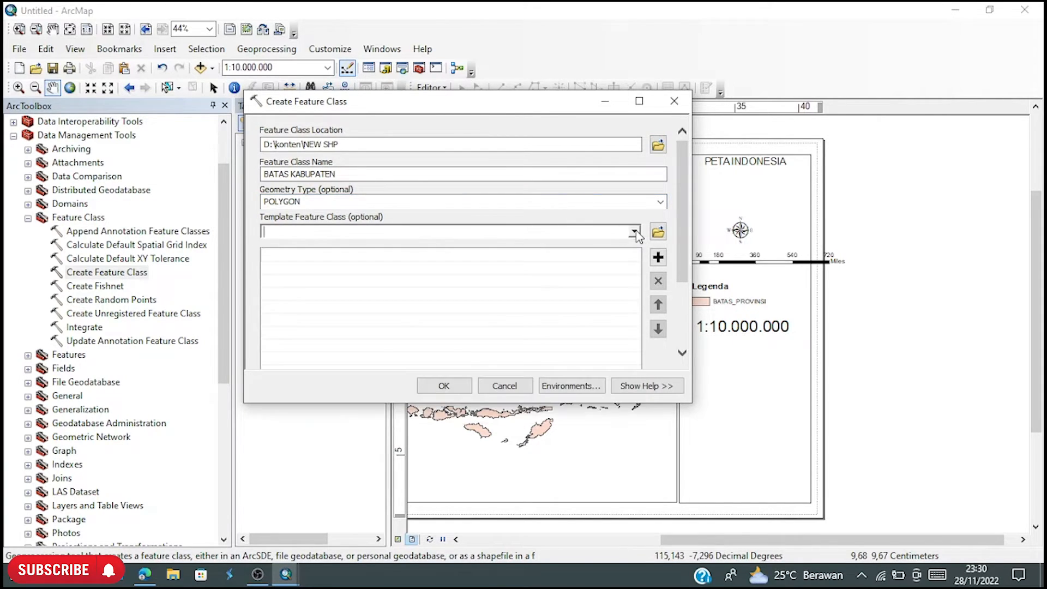
{"action": "left_click_drag", "start_coordinate": [680, 283], "coordinate": [679, 343]}
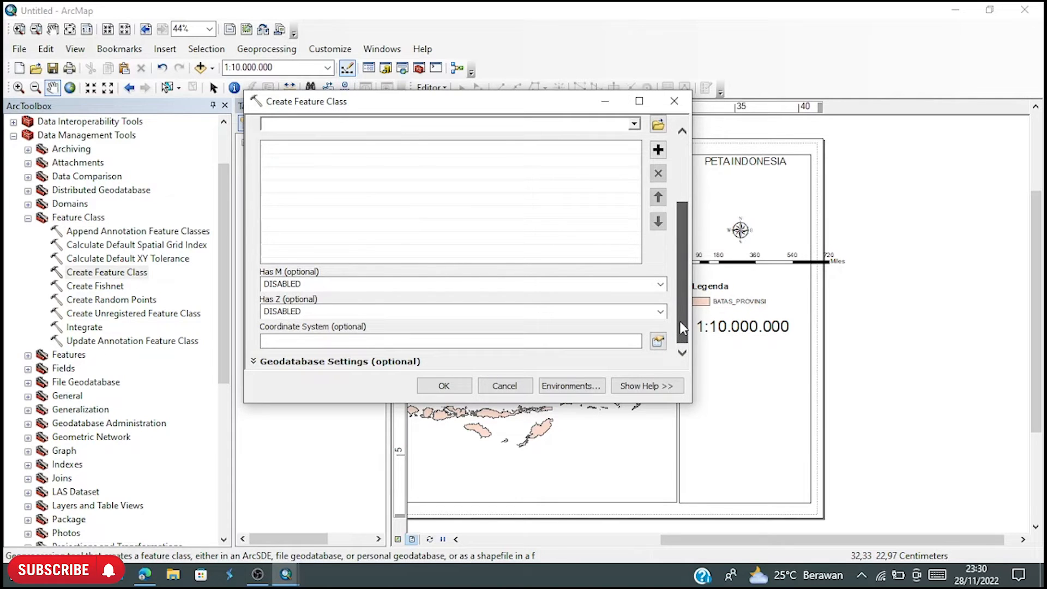
{"action": "left_click", "coordinate": [444, 386]}
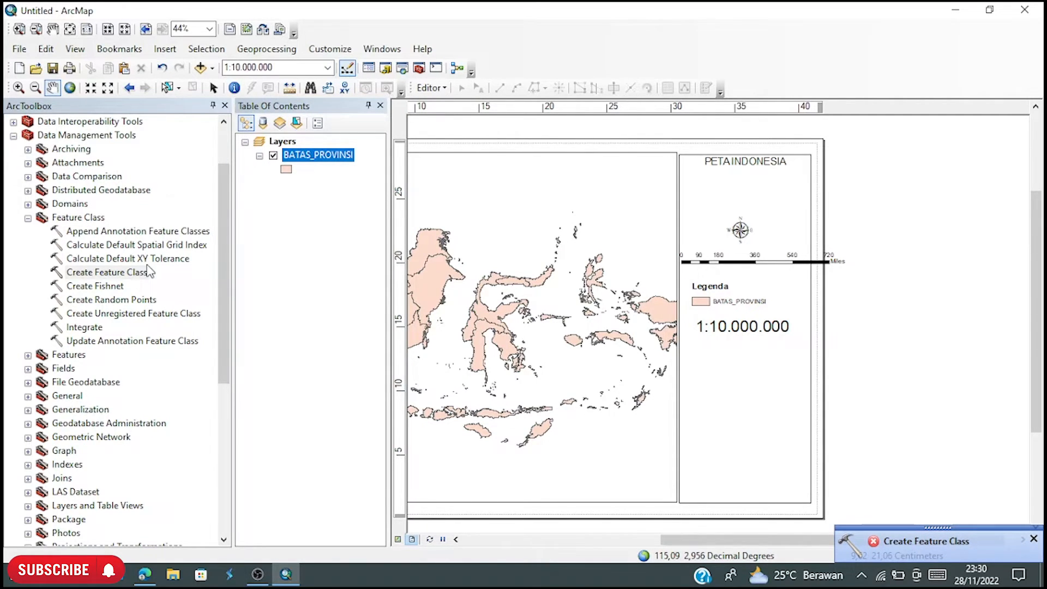
- Reopen the Create Feature Class tool, set the location to D:\konten\NEW SHP and name the feature class BATAS KABUPATEN
{"action": "double_click", "coordinate": [115, 272]}
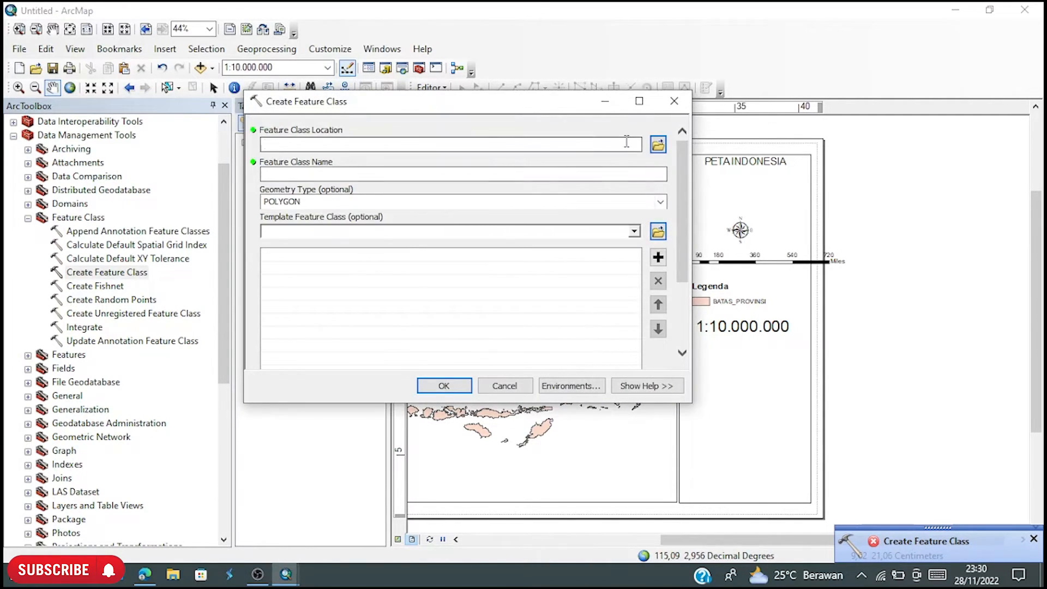
{"action": "left_click", "coordinate": [659, 145]}
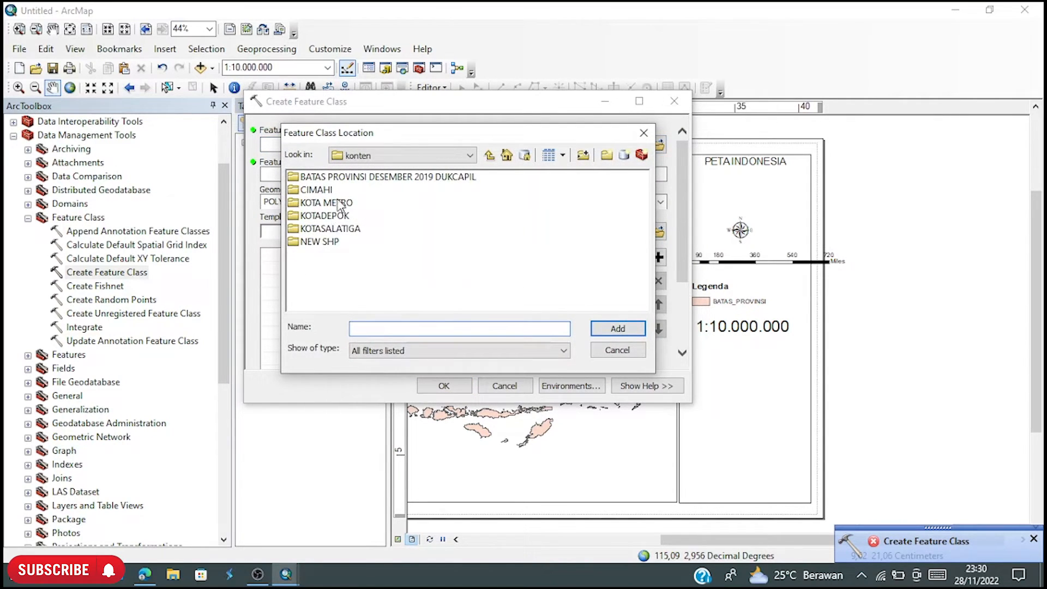
{"action": "left_click", "coordinate": [334, 242]}
{"action": "left_click", "coordinate": [614, 330]}
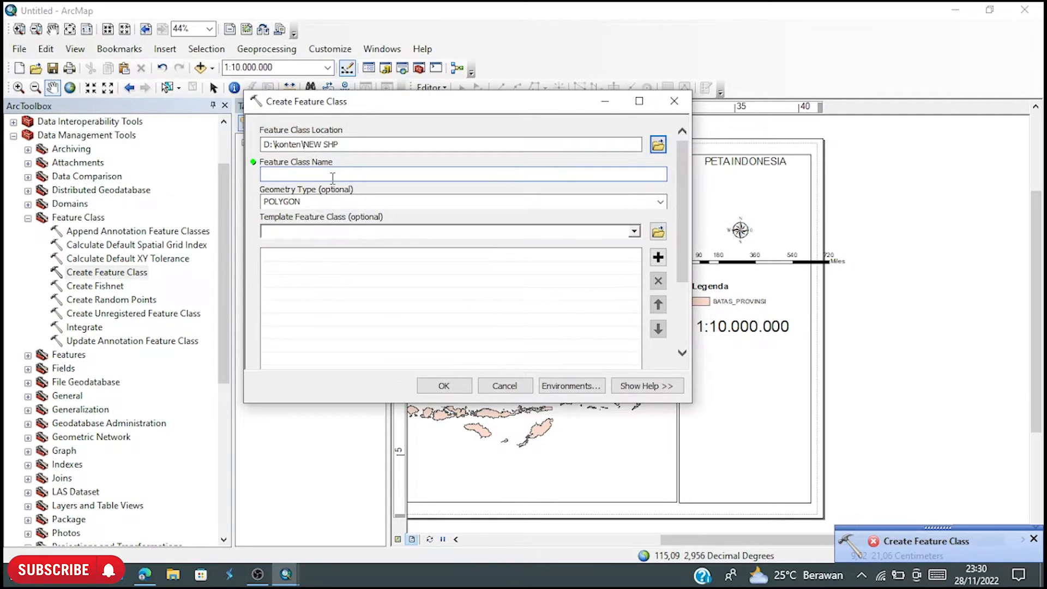
{"action": "type", "text": "BATAS KABUPATEN"}
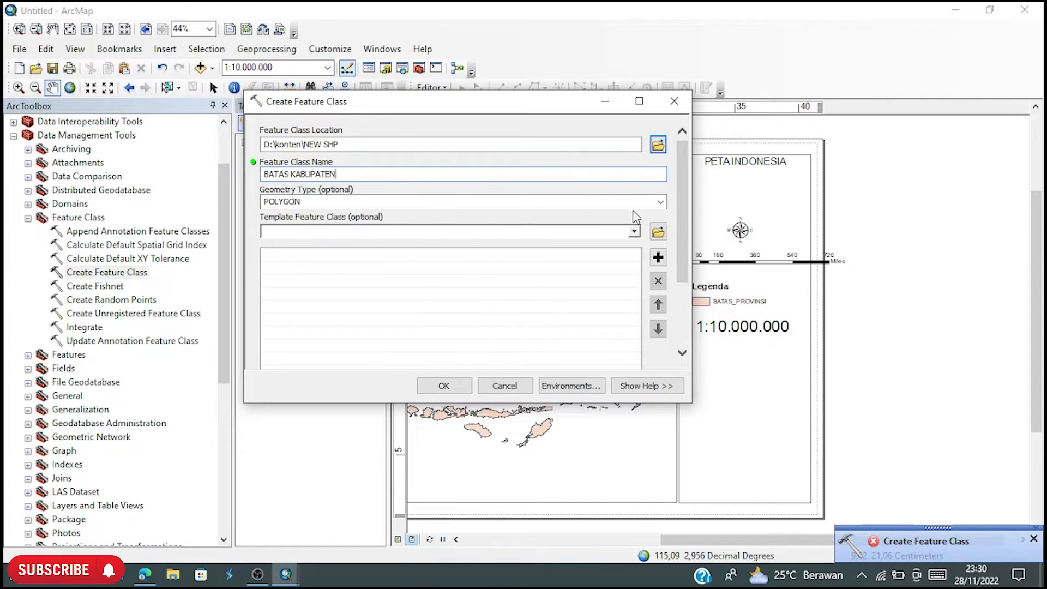
- Keep POLYGON as the geometry type and add BATAS_PROVINSI as the template feature class
{"action": "left_click", "coordinate": [661, 202]}
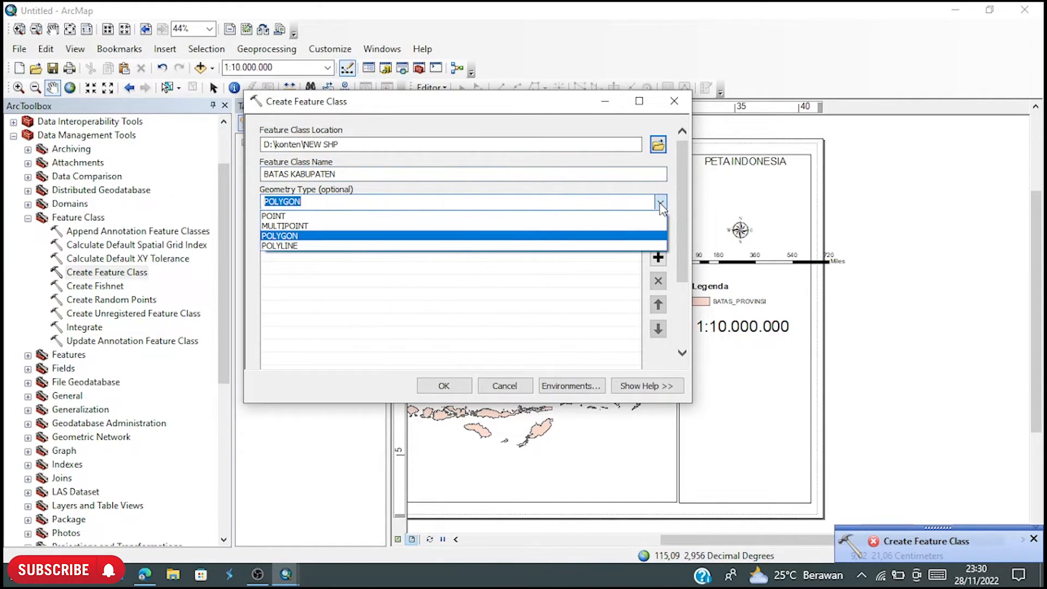
{"action": "left_click", "coordinate": [661, 203]}
{"action": "left_click", "coordinate": [661, 203]}
{"action": "left_click", "coordinate": [661, 205]}
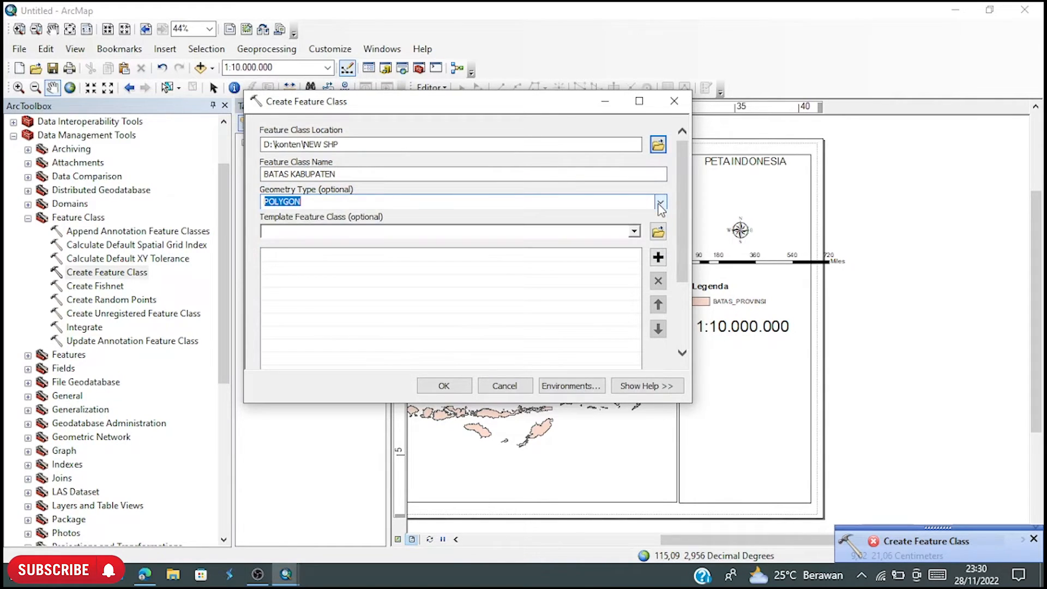
{"action": "left_click", "coordinate": [634, 232]}
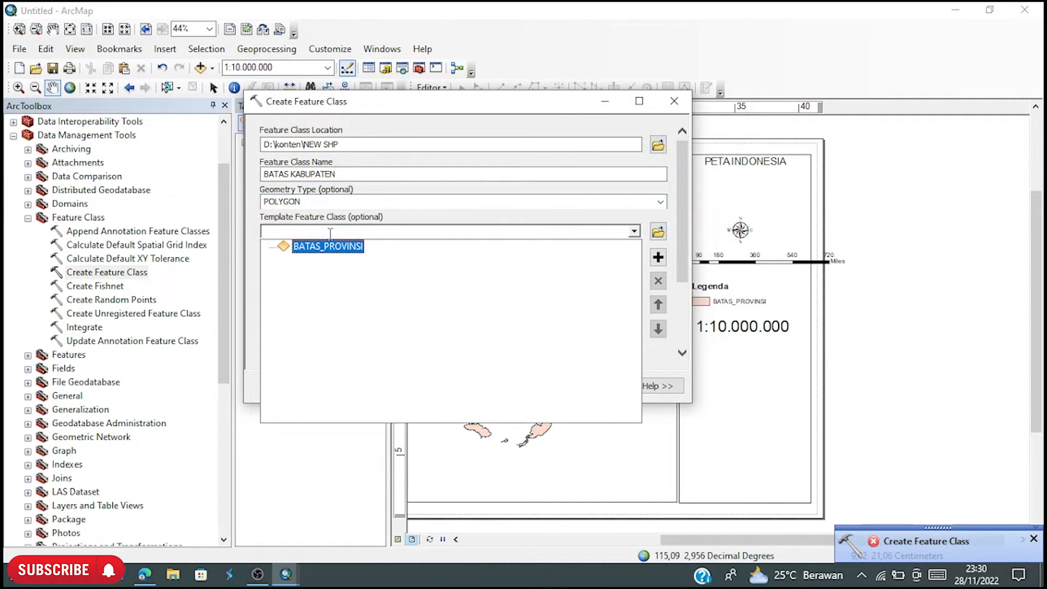
{"action": "left_click", "coordinate": [348, 249]}
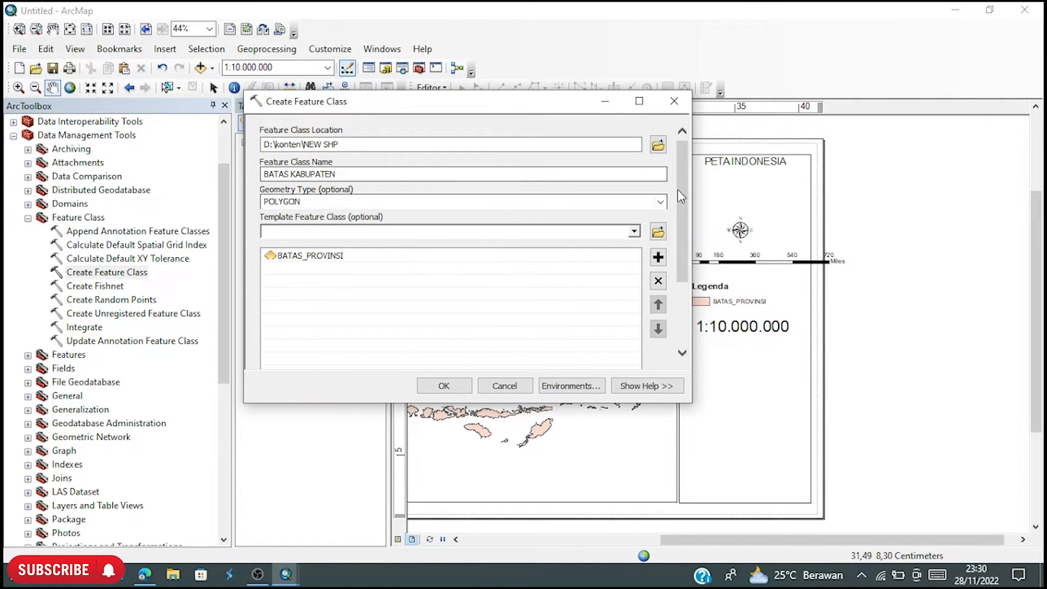
- Set the coordinate system to WGS 1984 from the World geographic coordinate systems and create the BATAS KABUPATEN feature class
{"action": "scroll", "coordinate": [679, 197], "scroll_direction": "down", "scroll_amount": 3}
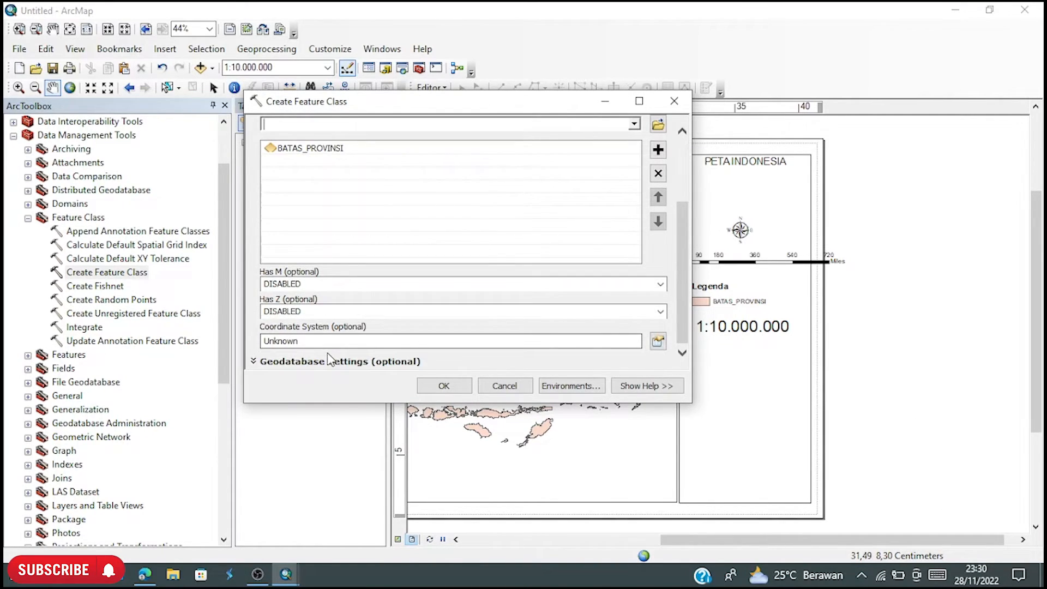
{"action": "left_click", "coordinate": [658, 342]}
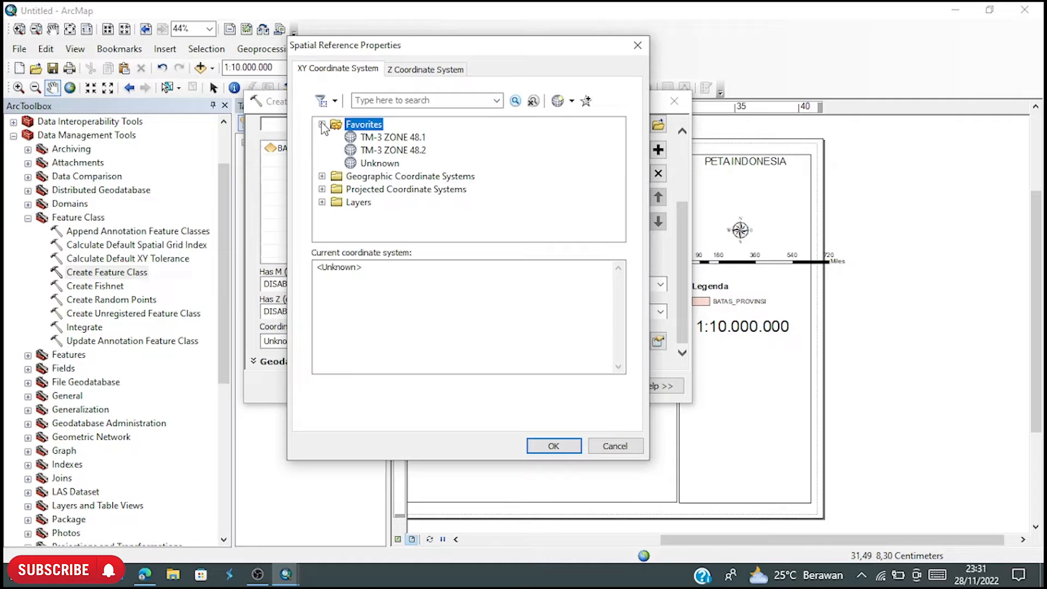
{"action": "left_click", "coordinate": [322, 124]}
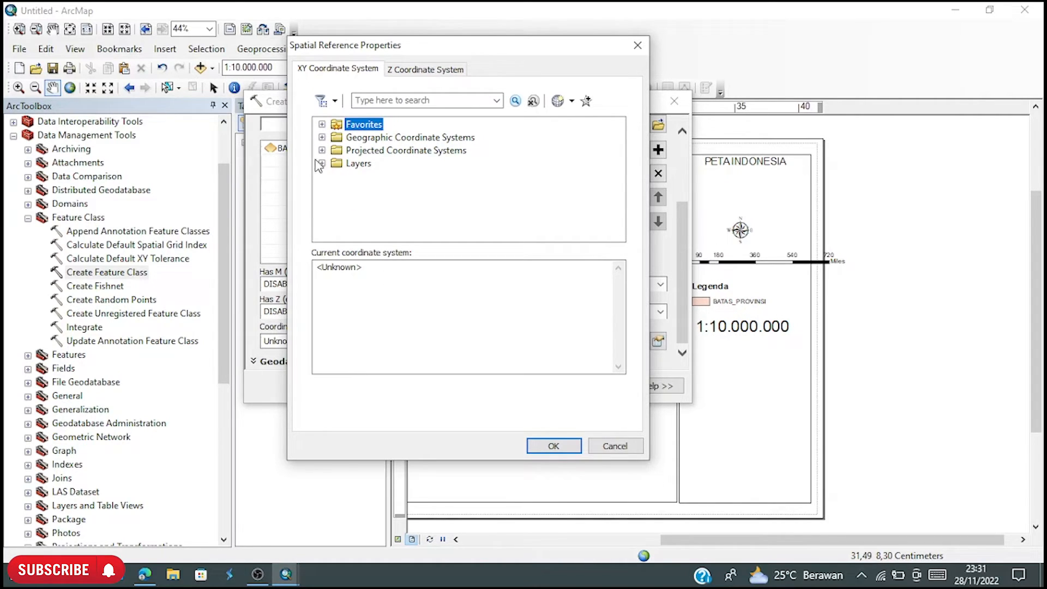
{"action": "left_click", "coordinate": [321, 137]}
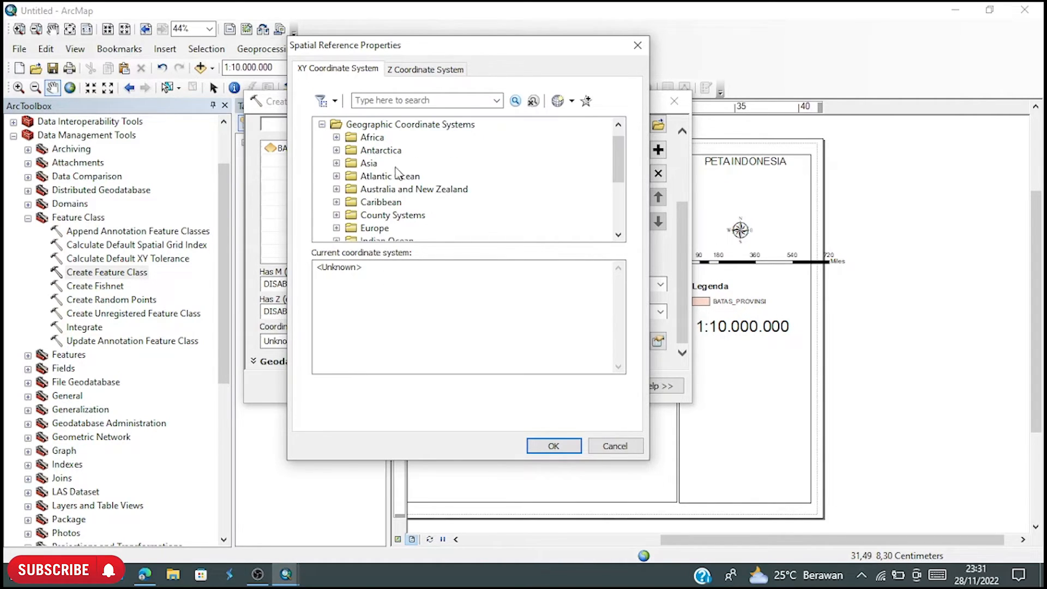
{"action": "scroll", "coordinate": [393, 177], "scroll_direction": "down", "scroll_amount": 3}
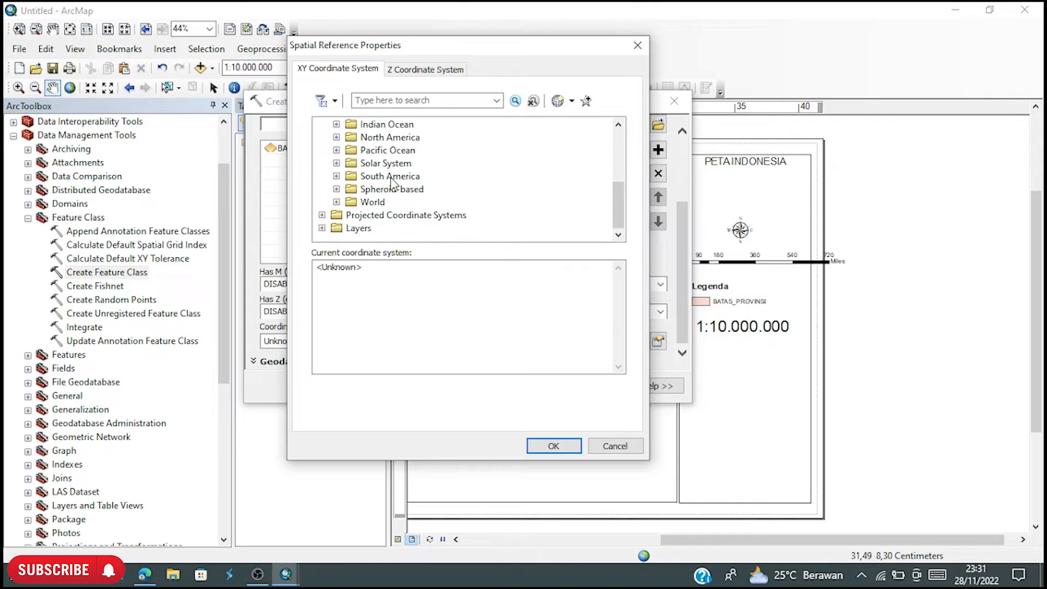
{"action": "scroll", "coordinate": [360, 206], "scroll_direction": "up", "scroll_amount": 2}
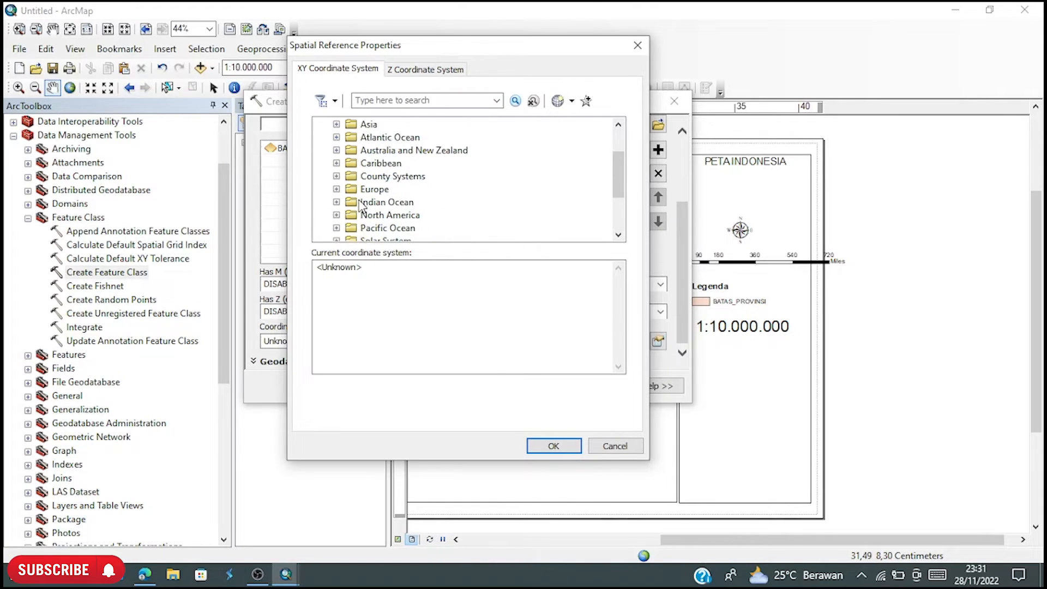
{"action": "scroll", "coordinate": [361, 205], "scroll_direction": "up", "scroll_amount": 2}
{"action": "scroll", "coordinate": [428, 173], "scroll_direction": "down", "scroll_amount": 1}
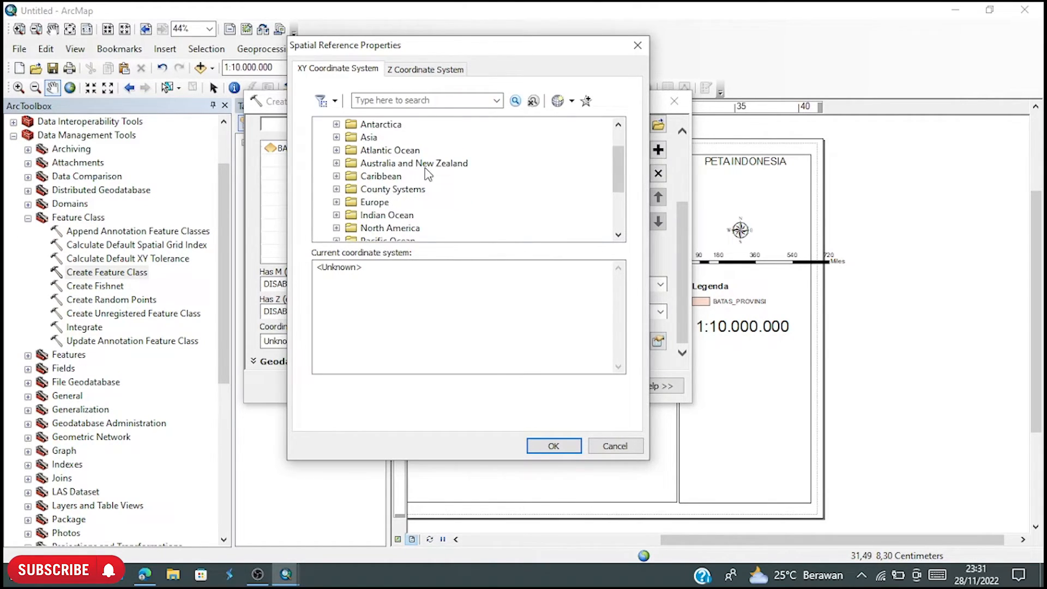
{"action": "scroll", "coordinate": [428, 173], "scroll_direction": "down", "scroll_amount": 2}
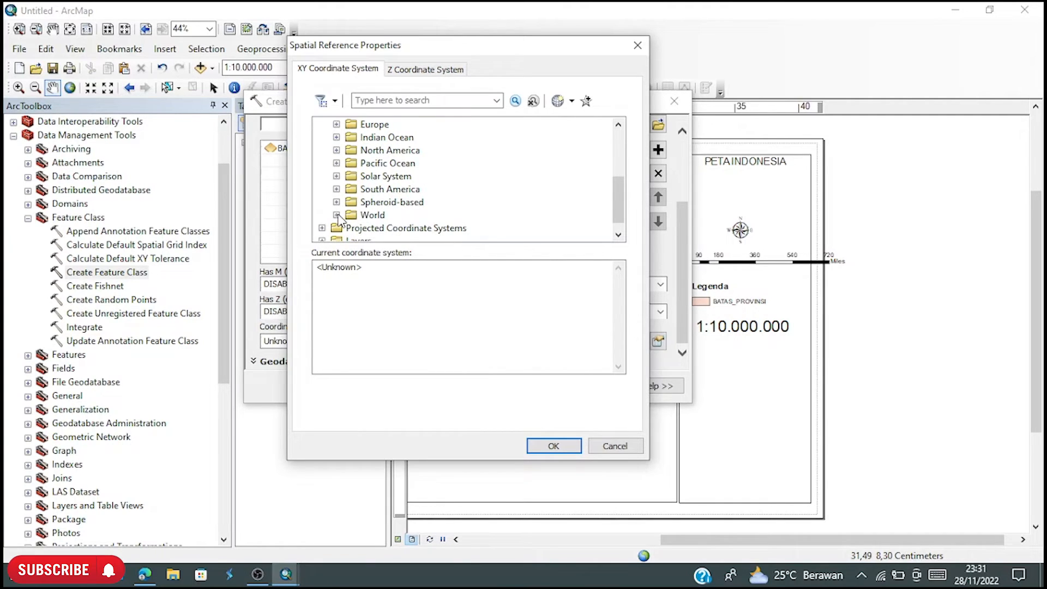
{"action": "left_click", "coordinate": [337, 215]}
{"action": "scroll", "coordinate": [408, 178], "scroll_direction": "down", "scroll_amount": 4}
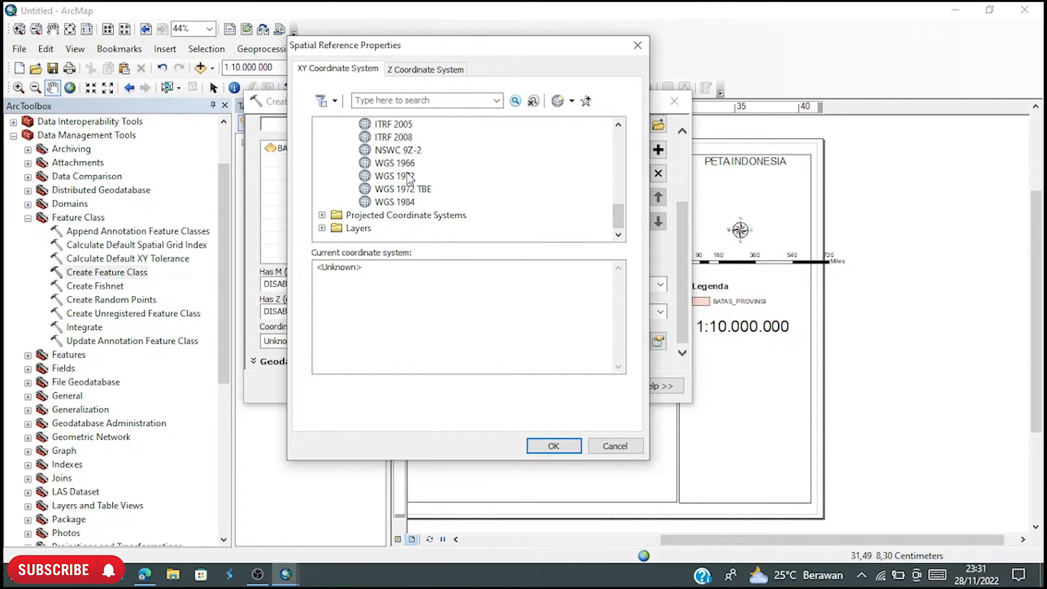
{"action": "left_click", "coordinate": [395, 202]}
{"action": "left_click", "coordinate": [556, 445]}
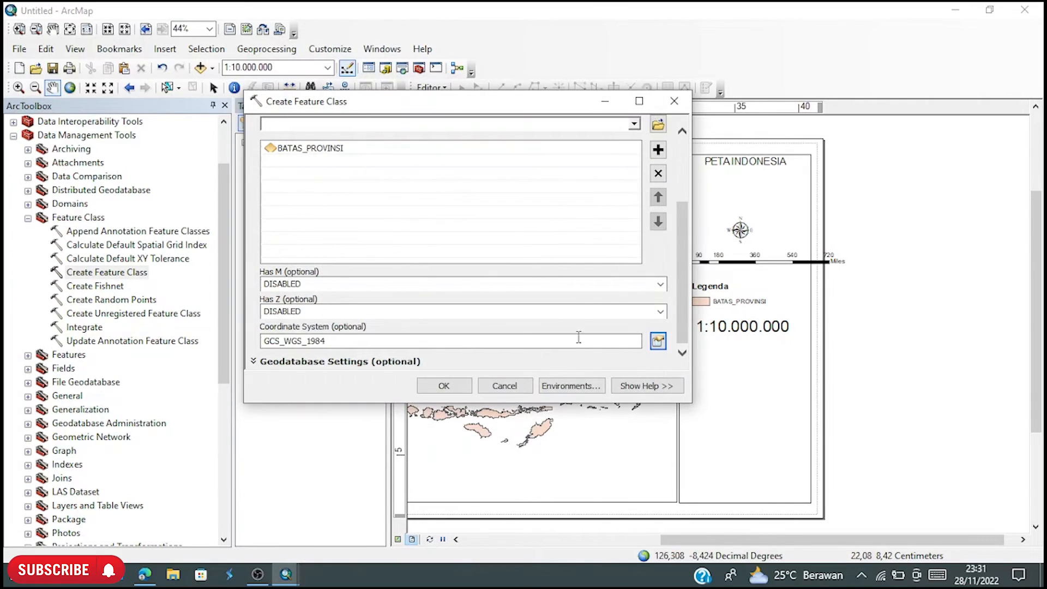
{"action": "left_click", "coordinate": [443, 386]}
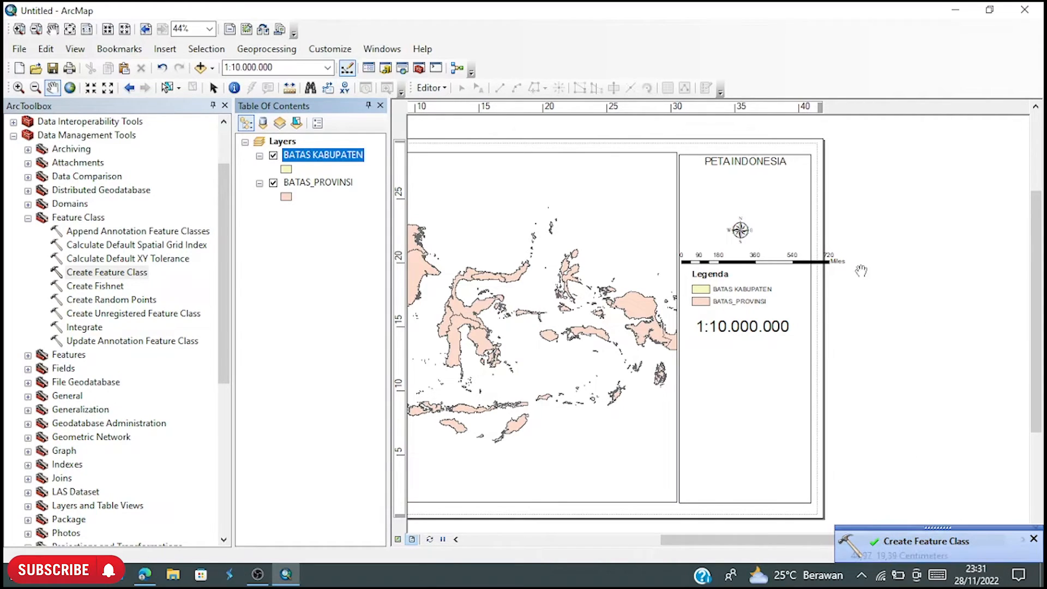
- Close ArcToolbox, switch the map from layout to data view and bring the whole of Indonesia into view
{"action": "left_click", "coordinate": [224, 105]}
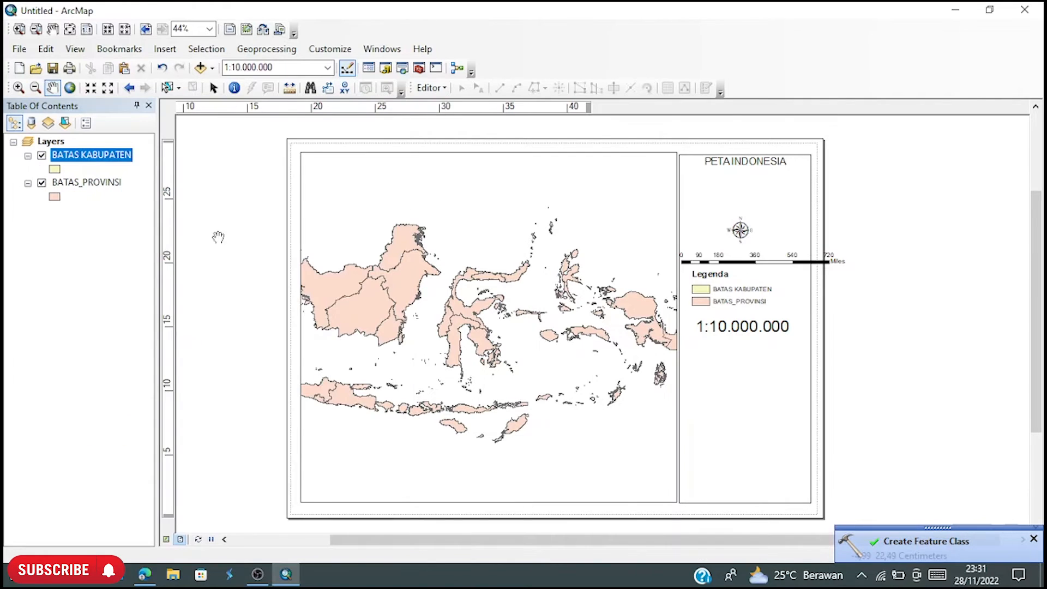
{"action": "left_click", "coordinate": [68, 183]}
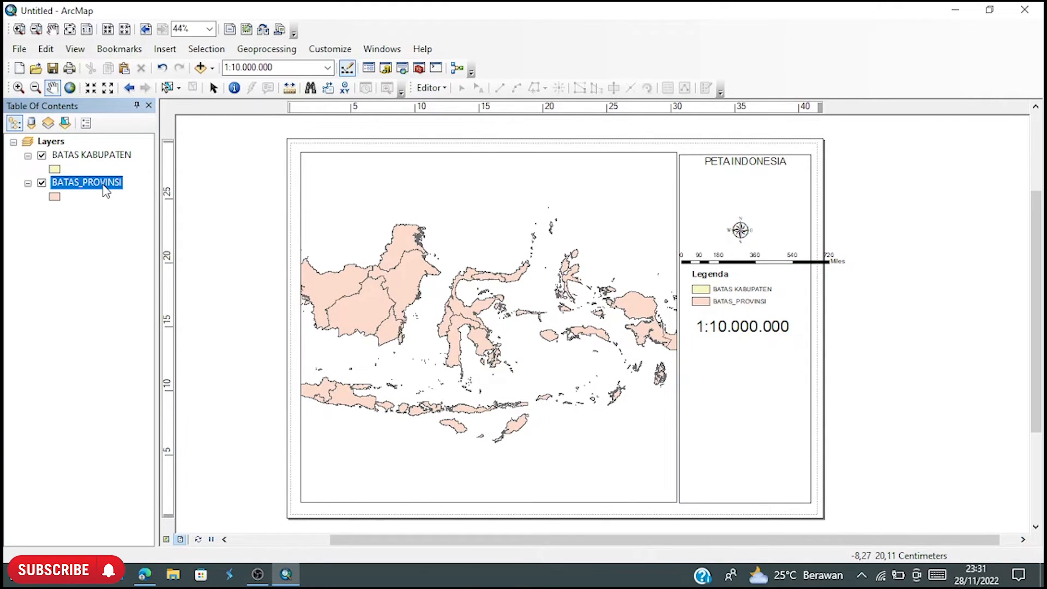
{"action": "left_click", "coordinate": [100, 155]}
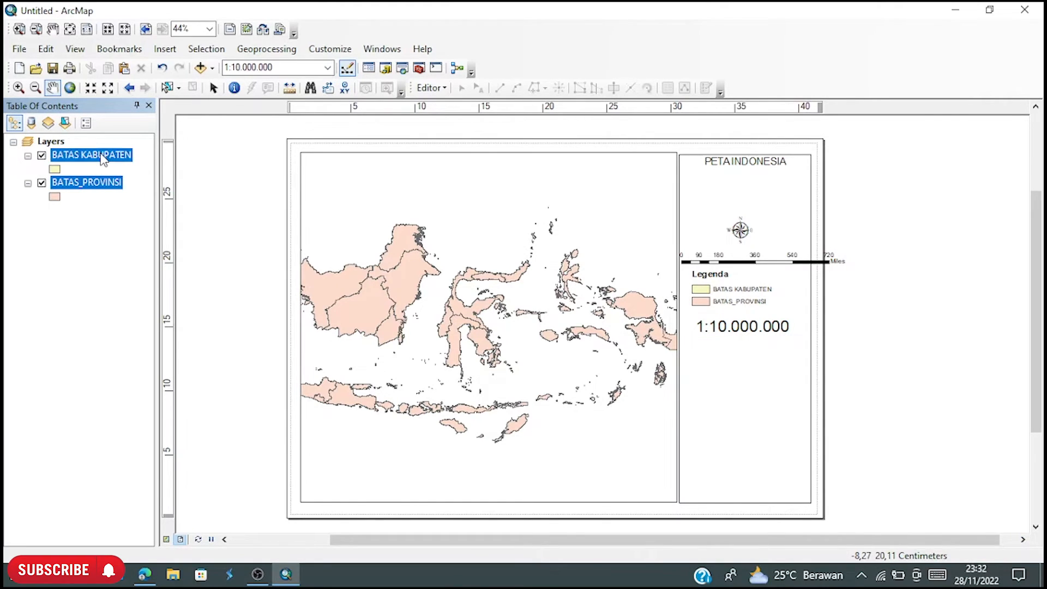
{"action": "left_click", "coordinate": [167, 539]}
{"action": "left_click_drag", "start_coordinate": [330, 174], "coordinate": [379, 198]}
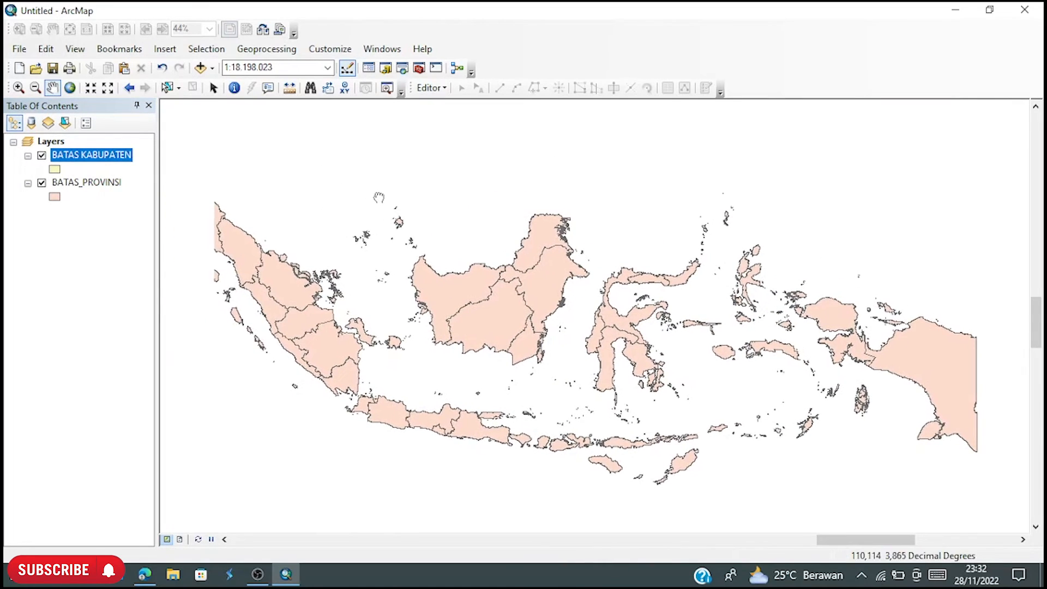
- Start an edit session on BATAS KABUPATEN and choose its template for creating features with the Polygon construction tool
{"action": "left_click", "coordinate": [431, 88]}
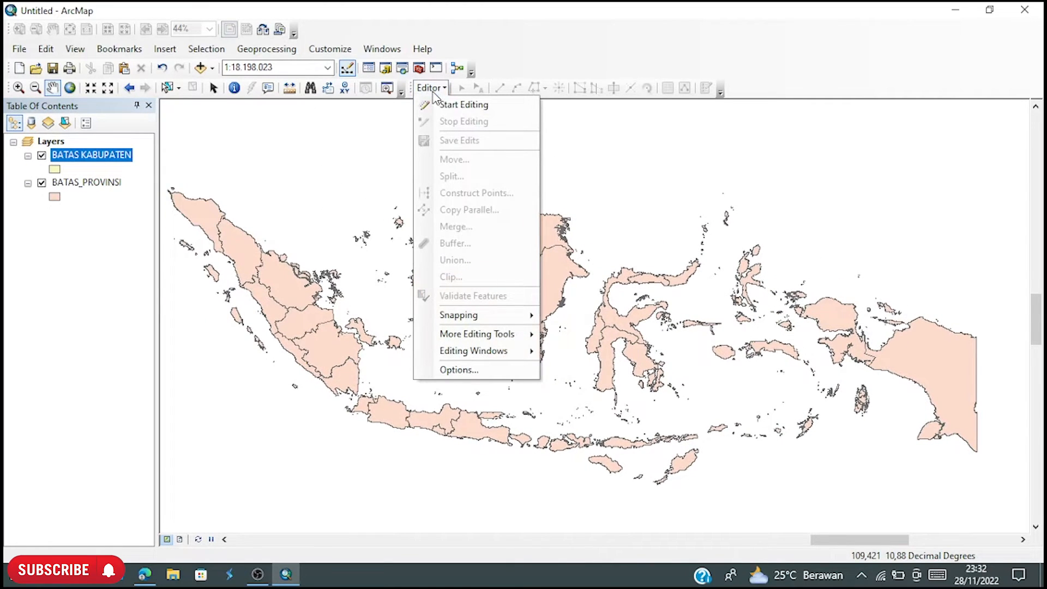
{"action": "left_click", "coordinate": [462, 105]}
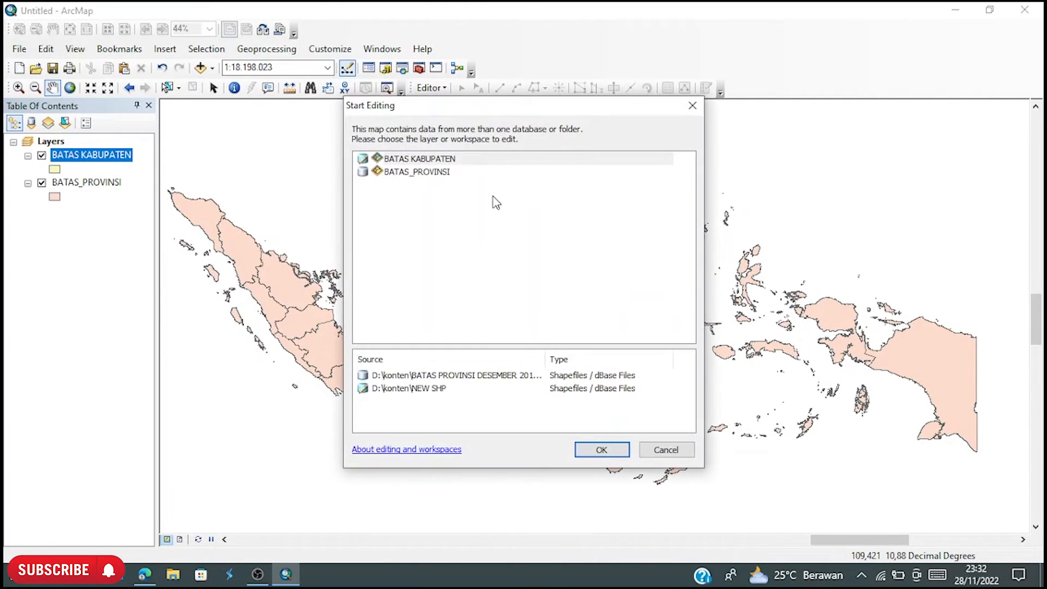
{"action": "left_click", "coordinate": [432, 162]}
{"action": "left_click", "coordinate": [617, 456]}
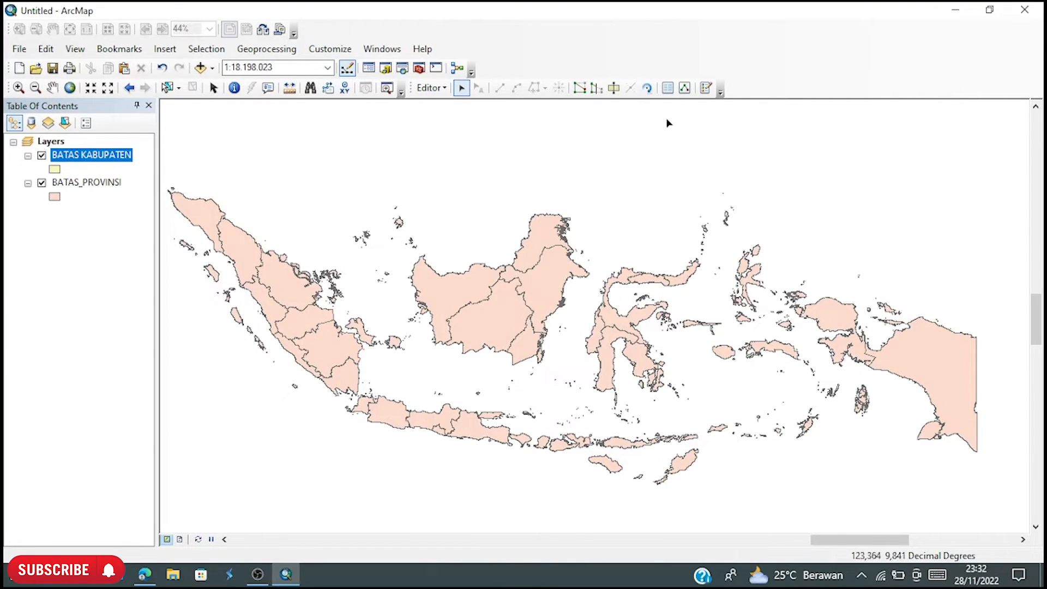
{"action": "left_click", "coordinate": [704, 90]}
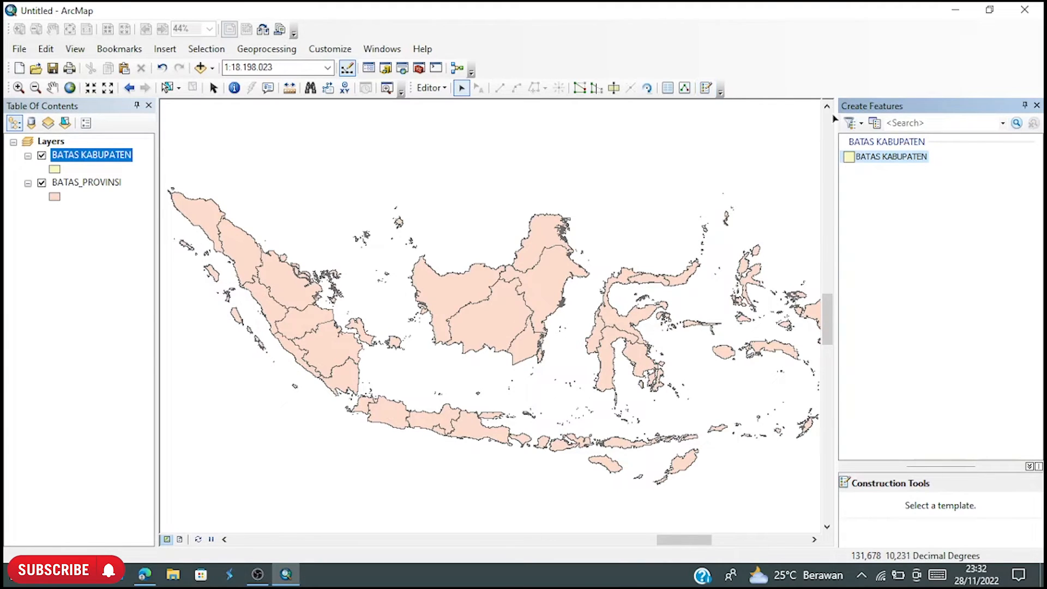
{"action": "left_click", "coordinate": [901, 158]}
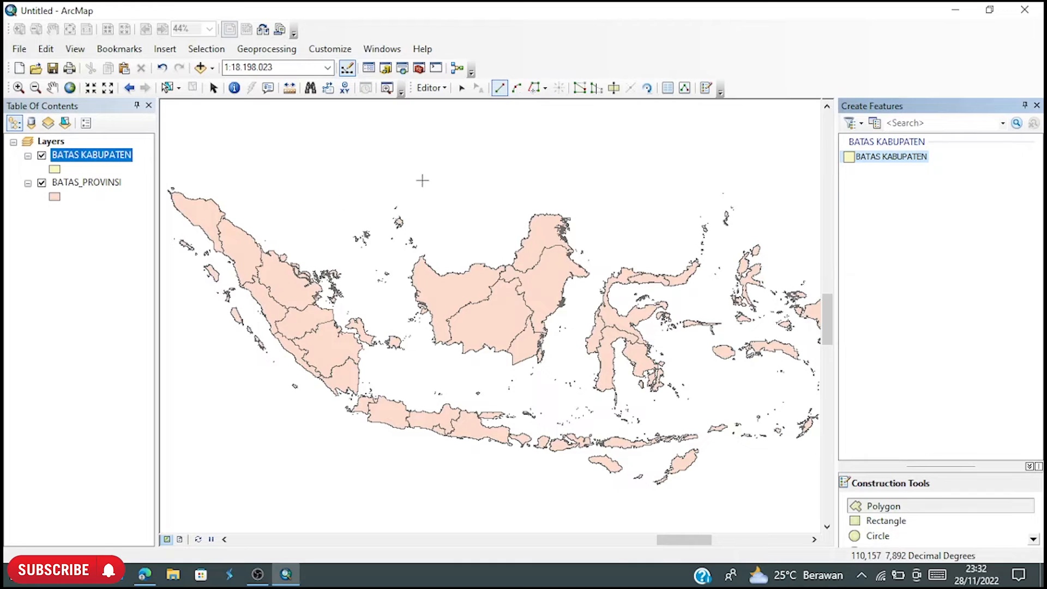
- Draw a five-sided BATAS KABUPATEN test polygon in the open sea north of Kalimantan and delete it
{"action": "left_click", "coordinate": [458, 192]}
{"action": "left_click", "coordinate": [458, 157]}
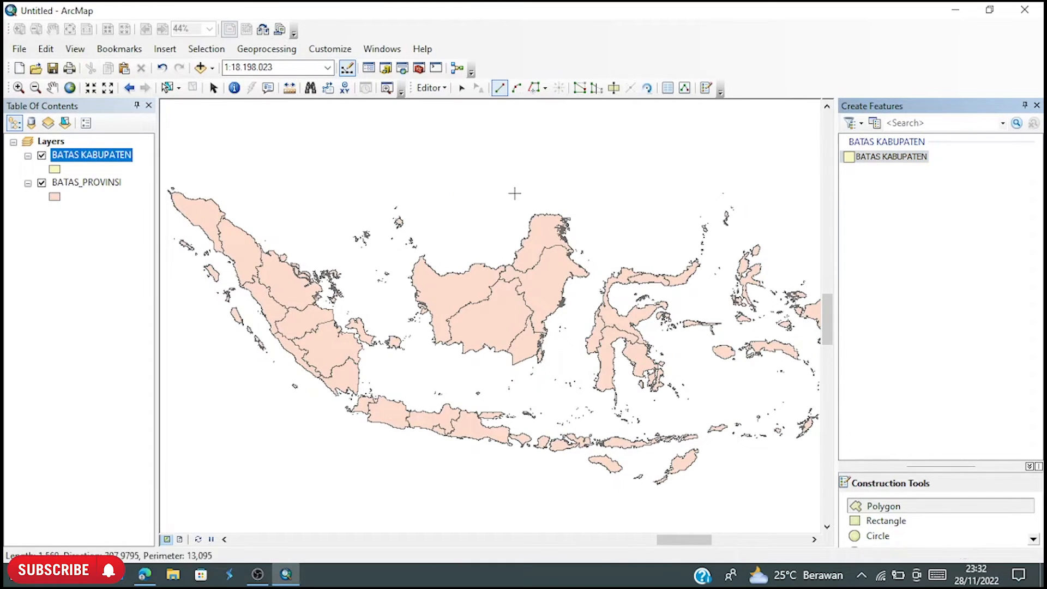
{"action": "left_click", "coordinate": [534, 148]}
{"action": "left_click", "coordinate": [539, 180]}
{"action": "double_click", "coordinate": [507, 196]}
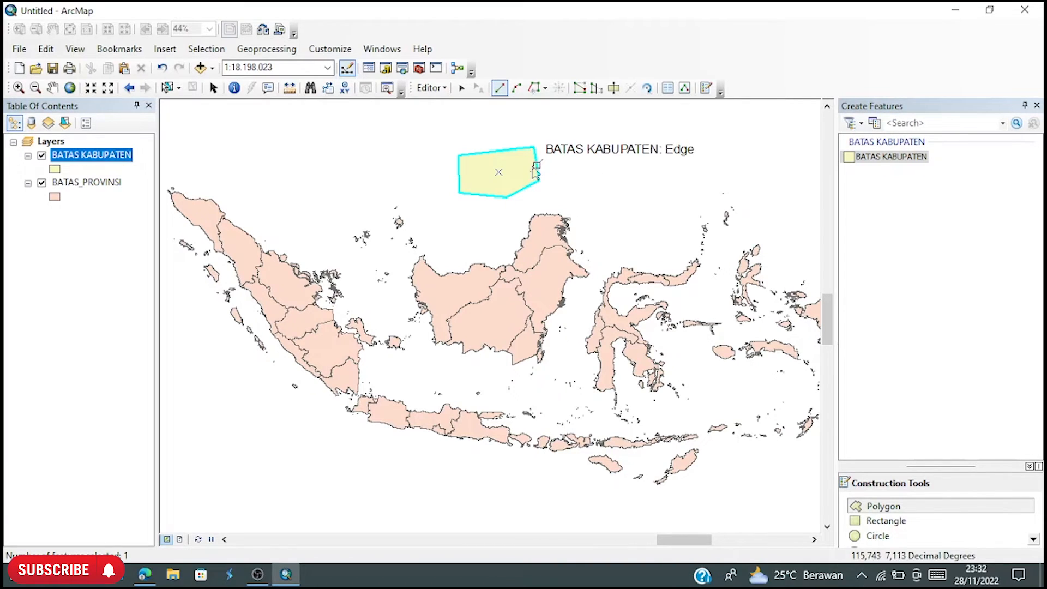
{"action": "key", "text": "Delete"}
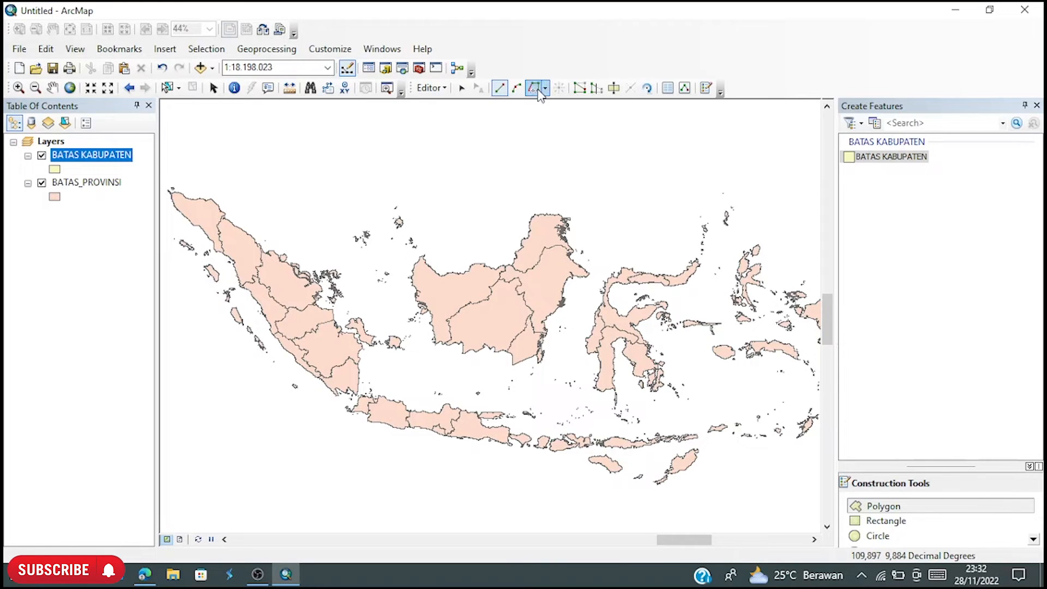
- Begin a BATAS KABUPATEN polygon by tracing a stretch of the southwest coastline of the small island southwest of Sumatra with the Trace tool
{"action": "left_click", "coordinate": [516, 89]}
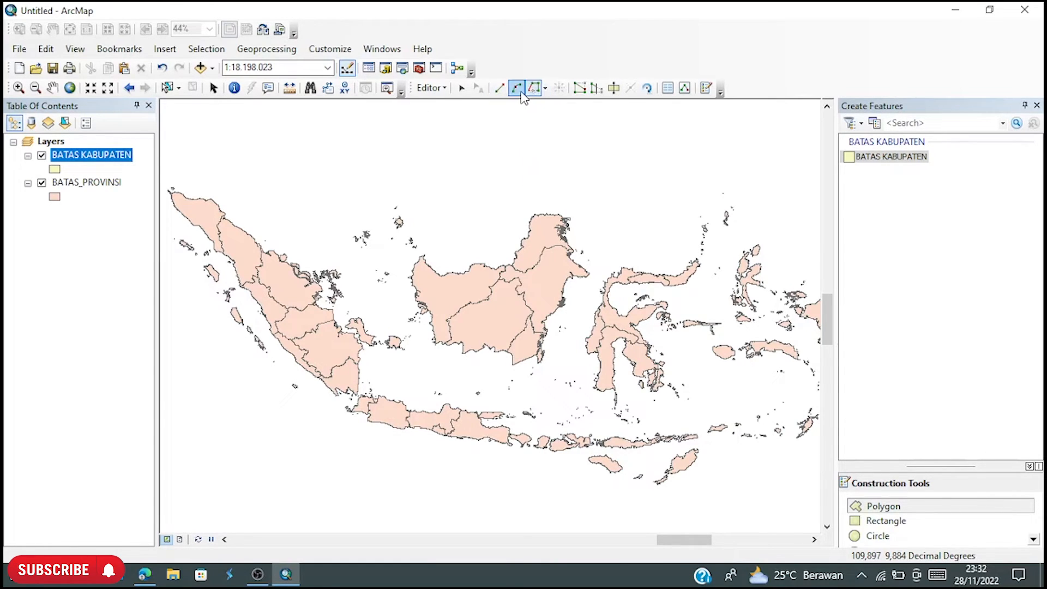
{"action": "left_click", "coordinate": [536, 93]}
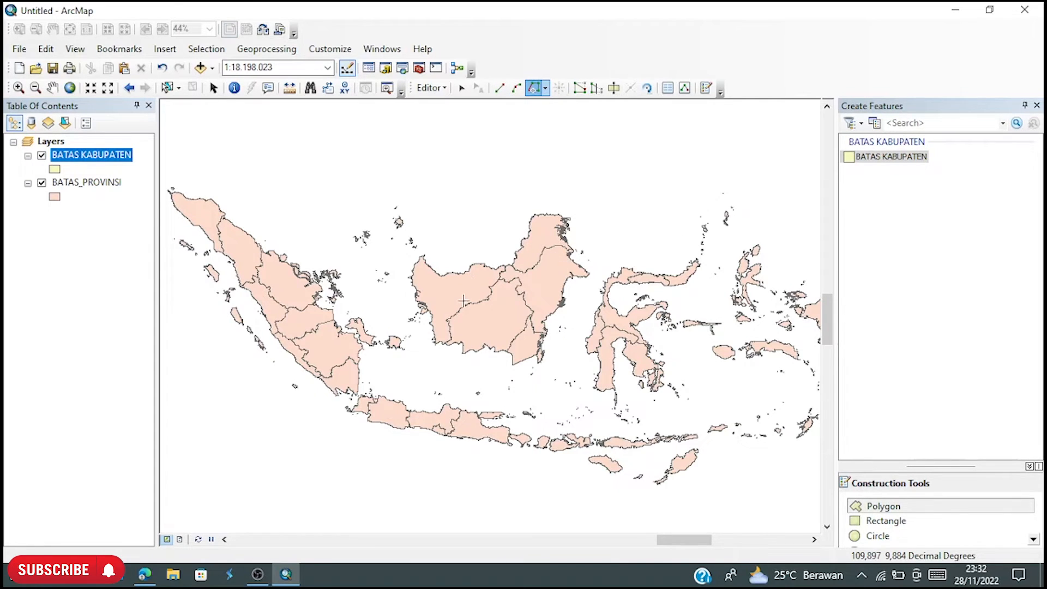
{"action": "scroll", "coordinate": [464, 301], "scroll_direction": "down", "scroll_amount": 4}
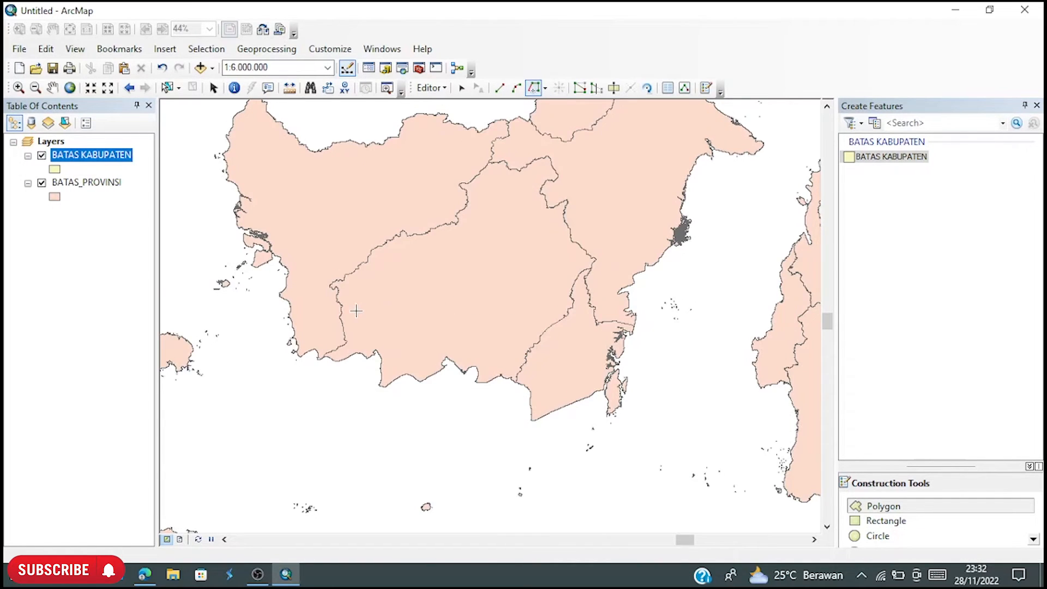
{"action": "left_click_drag", "start_coordinate": [356, 311], "coordinate": [830, 258]}
{"action": "scroll", "coordinate": [465, 417], "scroll_direction": "down", "scroll_amount": 6}
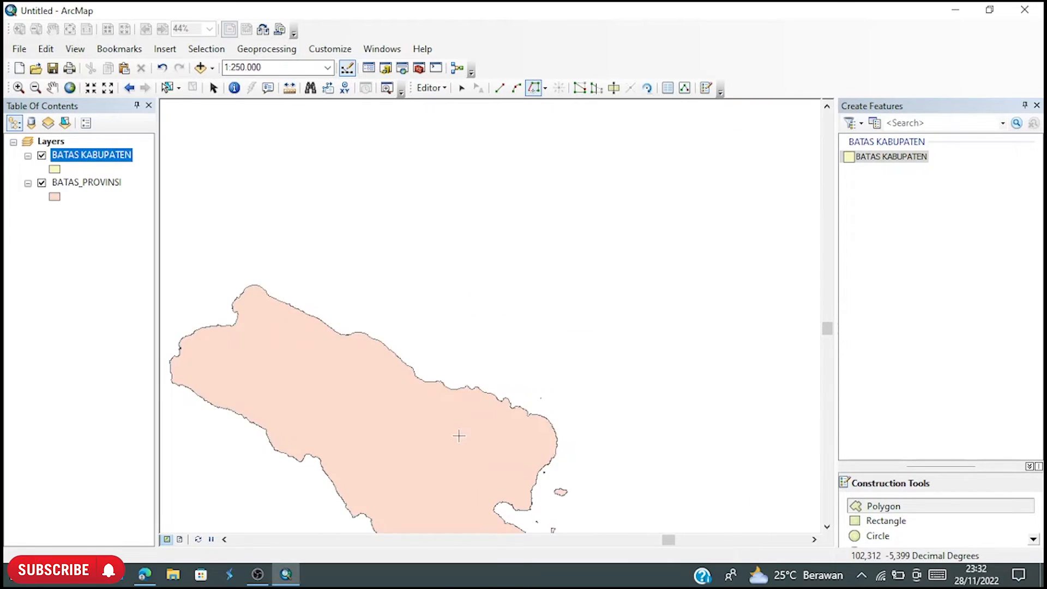
{"action": "left_click_drag", "start_coordinate": [458, 435], "coordinate": [502, 241]}
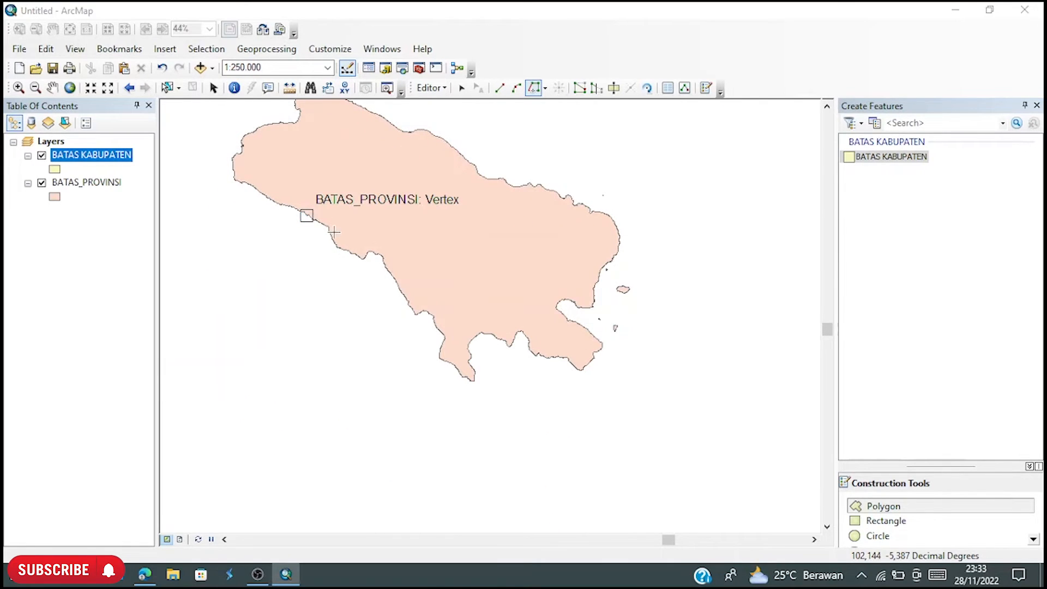
{"action": "scroll", "coordinate": [314, 232], "scroll_direction": "down", "scroll_amount": 3}
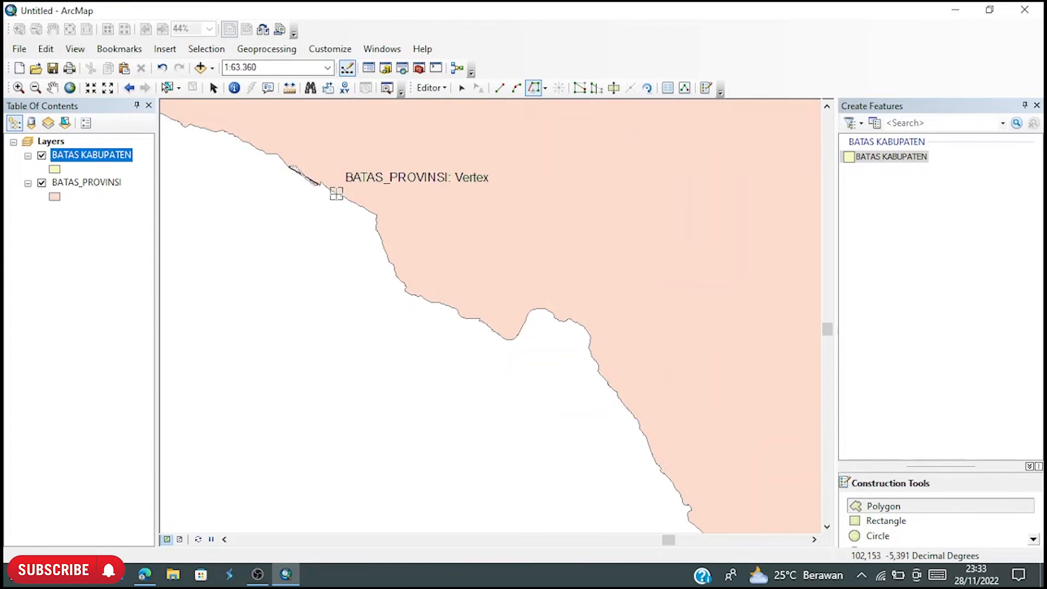
{"action": "left_click", "coordinate": [395, 276]}
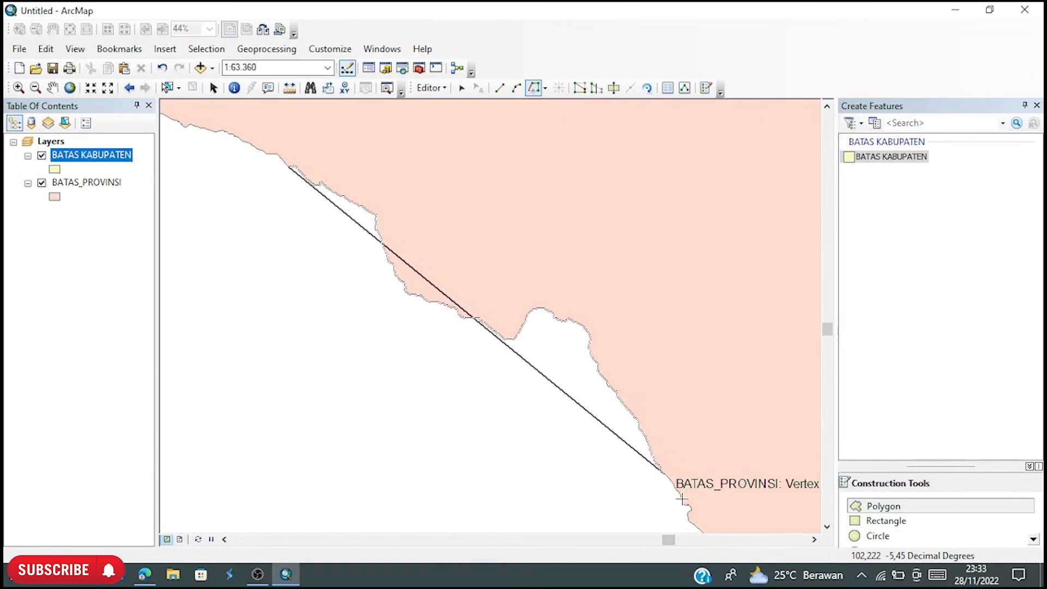
{"action": "left_click", "coordinate": [672, 481]}
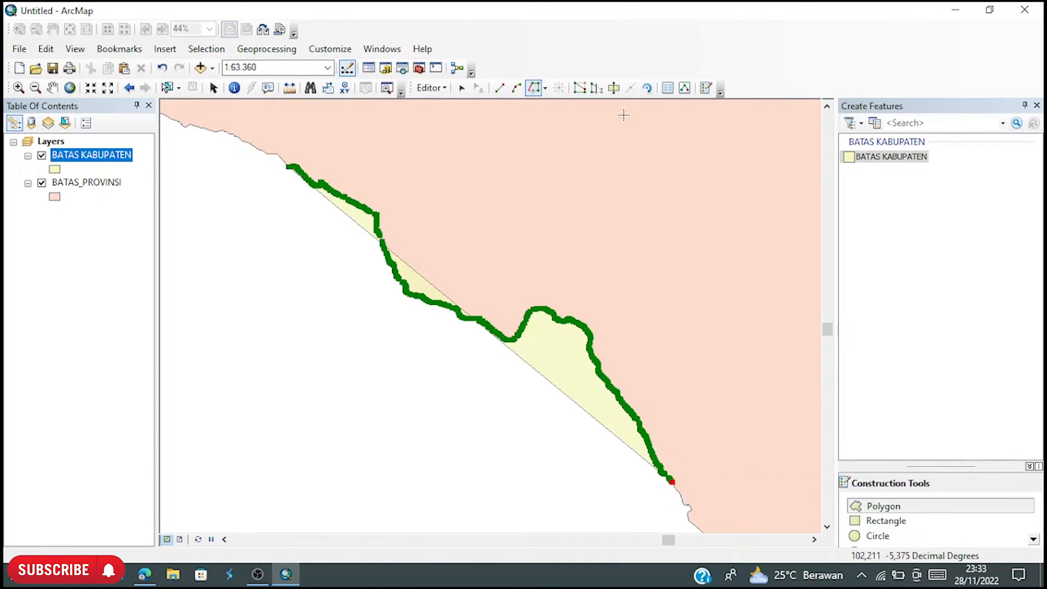
- Complete the traced polygon with straight segments through three inland vertices on the island and finish the sketch
{"action": "left_click", "coordinate": [499, 88]}
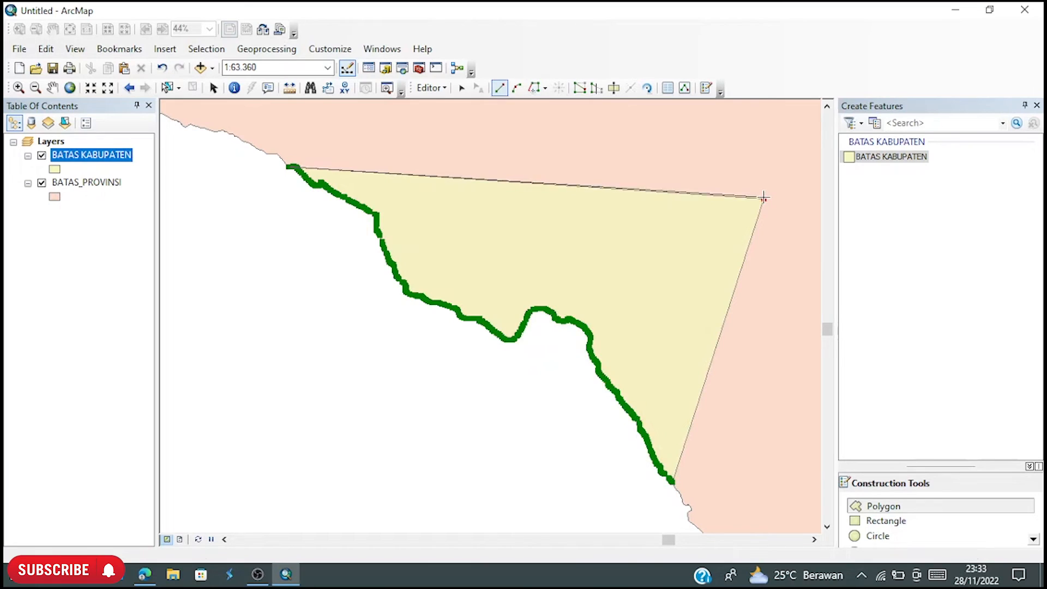
{"action": "left_click_drag", "start_coordinate": [685, 185], "coordinate": [699, 311]}
{"action": "left_click", "coordinate": [669, 180]}
{"action": "left_click", "coordinate": [435, 115]}
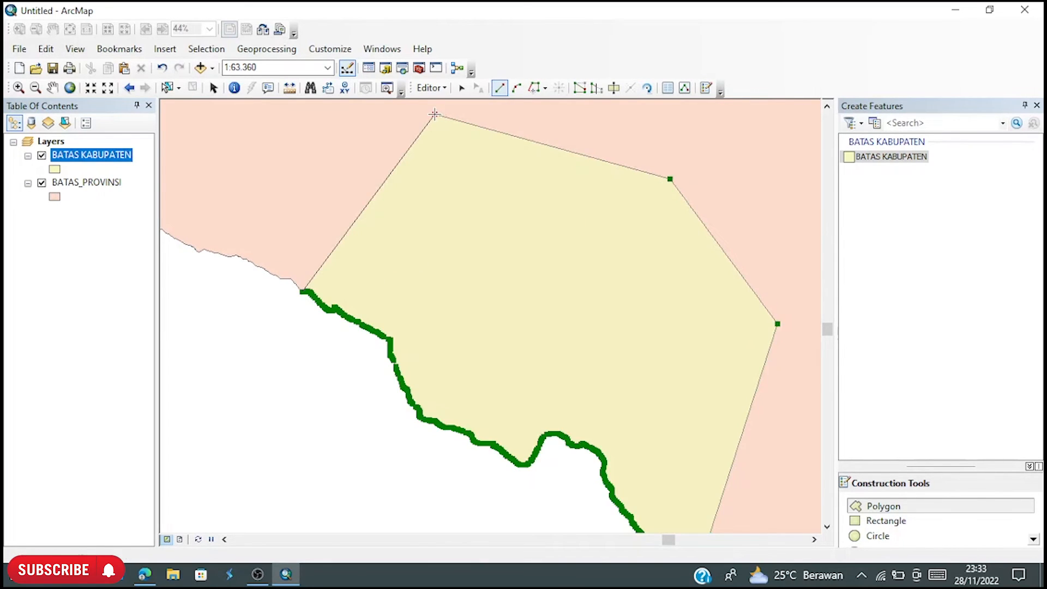
{"action": "double_click", "coordinate": [434, 114]}
{"action": "scroll", "coordinate": [477, 233], "scroll_direction": "up", "scroll_amount": 5}
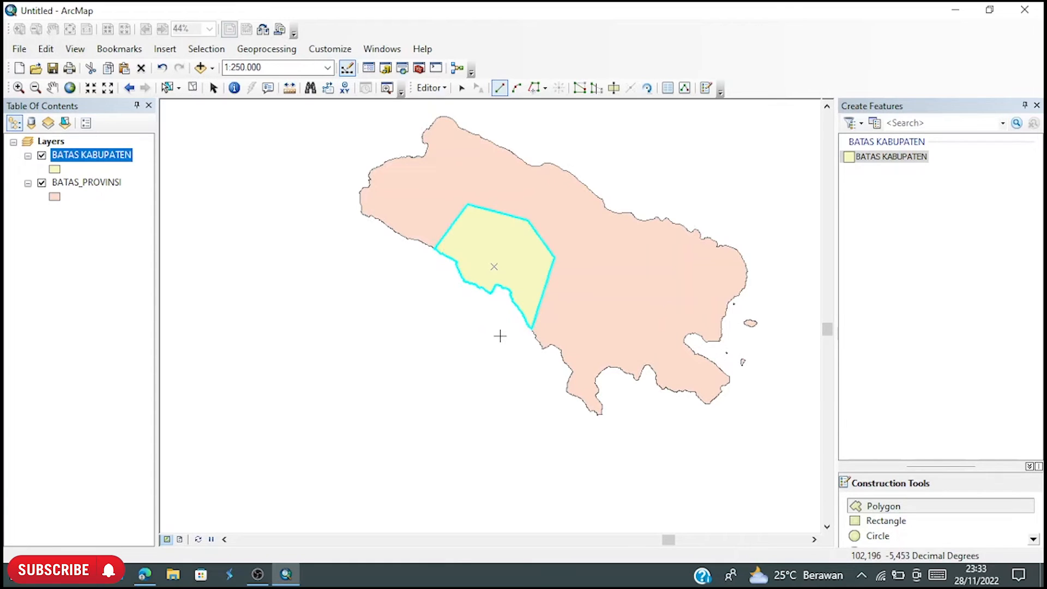
{"action": "scroll", "coordinate": [468, 299], "scroll_direction": "up", "scroll_amount": 5}
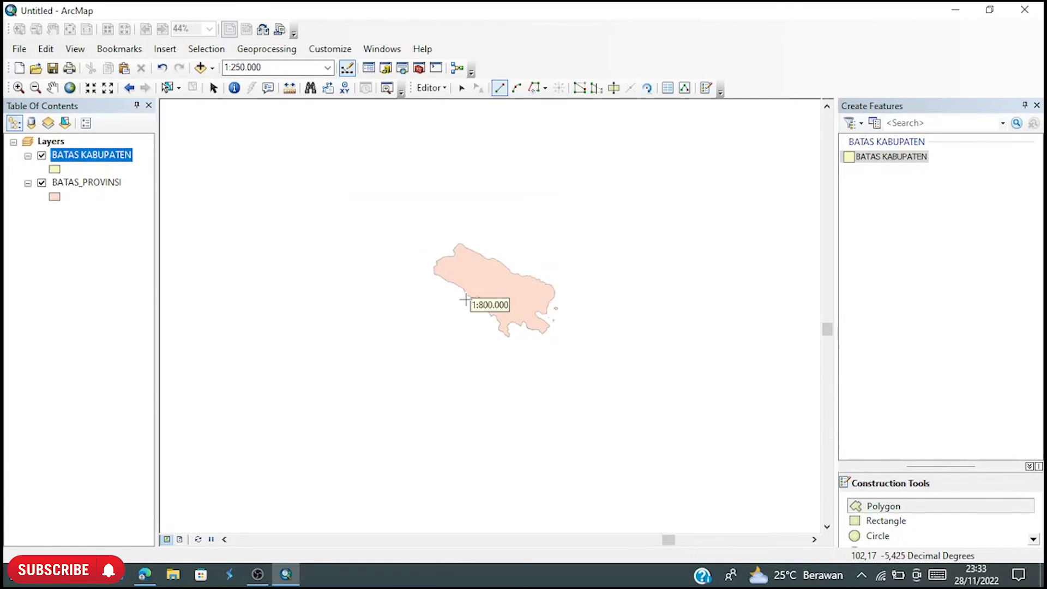
- Stop the edit session on BATAS KABUPATEN without saving the edits
{"action": "scroll", "coordinate": [478, 311], "scroll_direction": "up", "scroll_amount": 5}
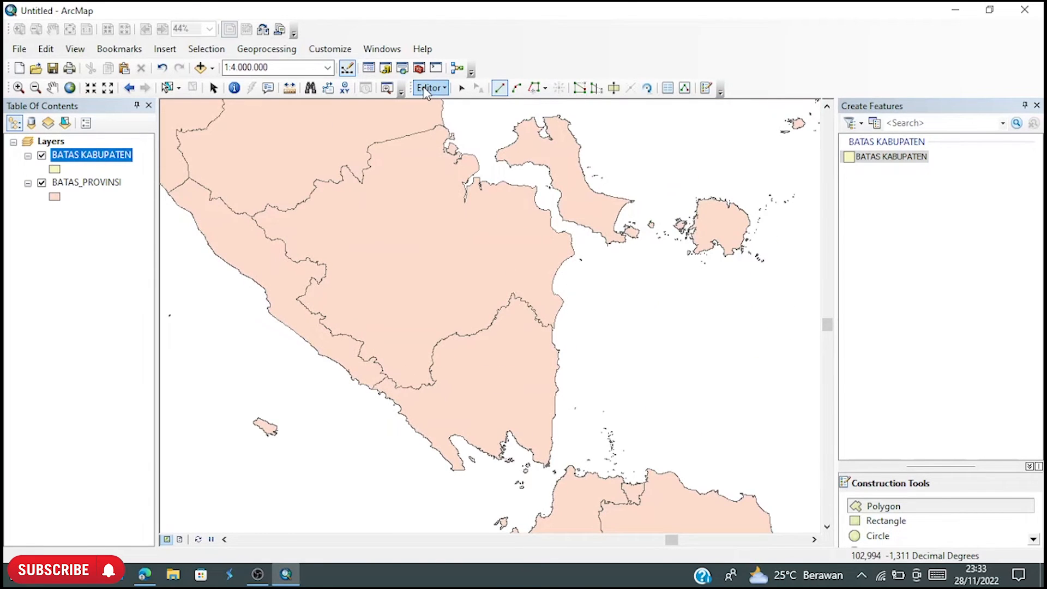
{"action": "left_click", "coordinate": [431, 88]}
{"action": "left_click", "coordinate": [453, 119]}
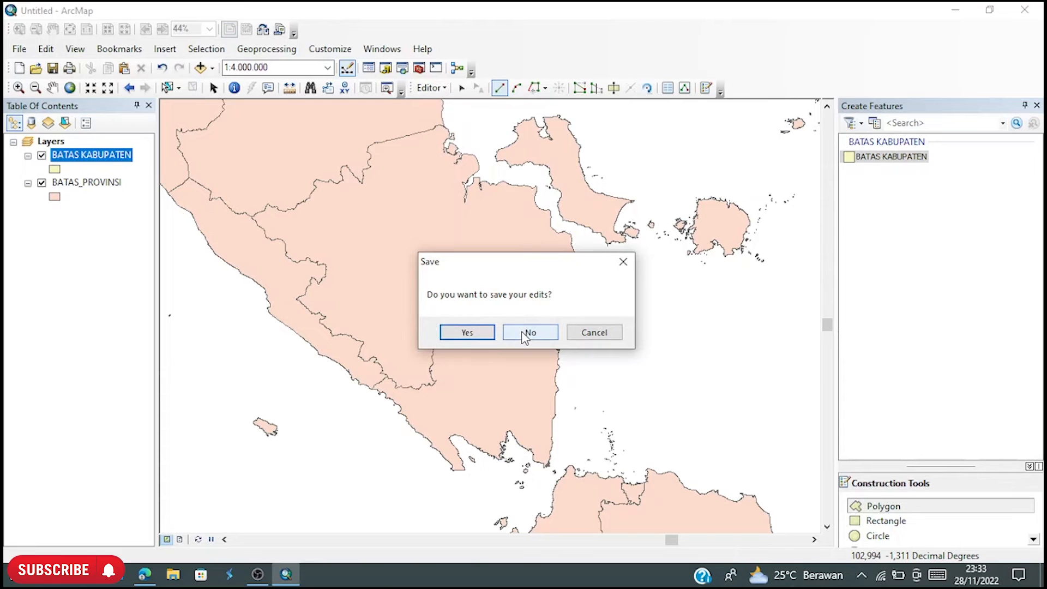
{"action": "left_click", "coordinate": [518, 334]}
- Show the Snapping toolbar from the Editor options to view its snap types, and close it
{"action": "left_click", "coordinate": [445, 89]}
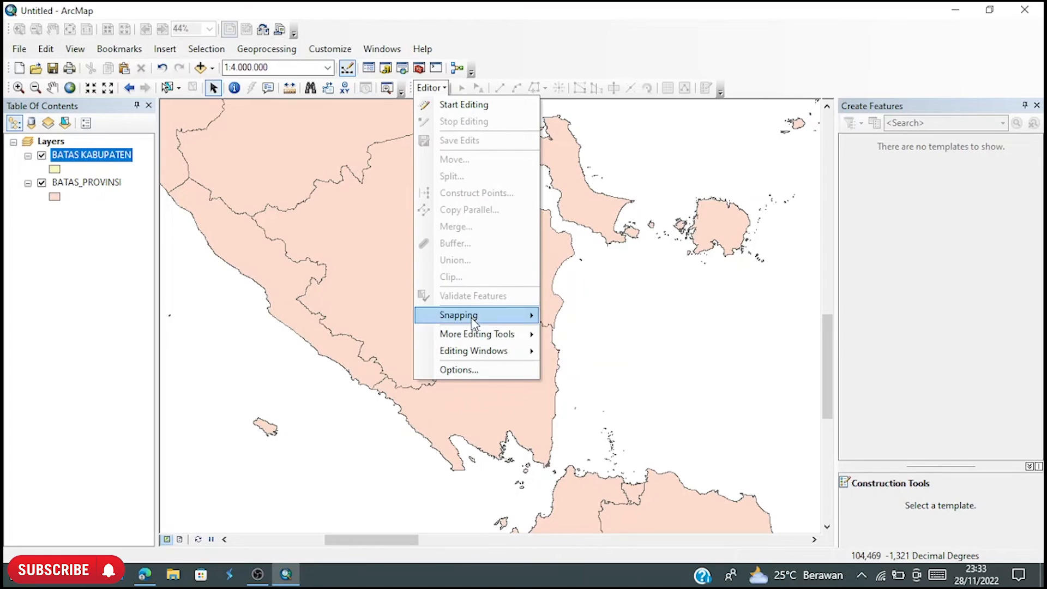
{"action": "mouse_move", "coordinate": [475, 322]}
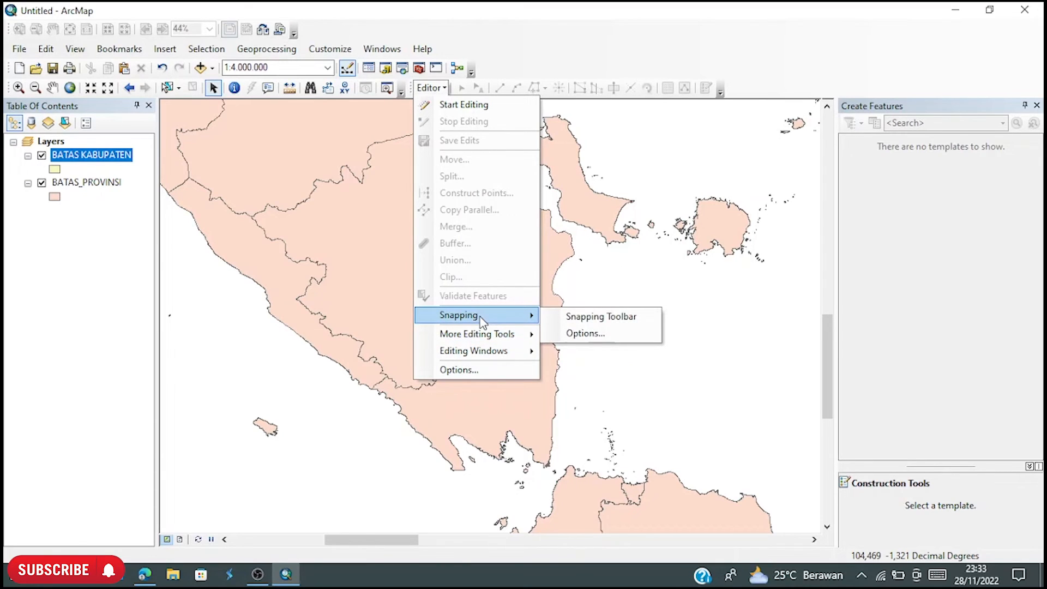
{"action": "left_click", "coordinate": [570, 319]}
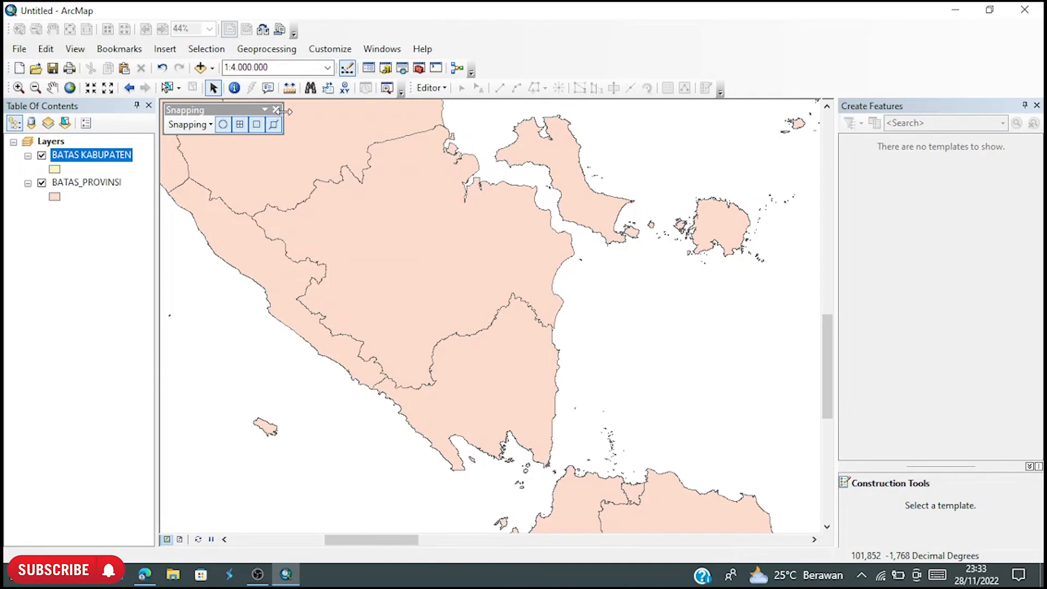
{"action": "left_click", "coordinate": [276, 109]}
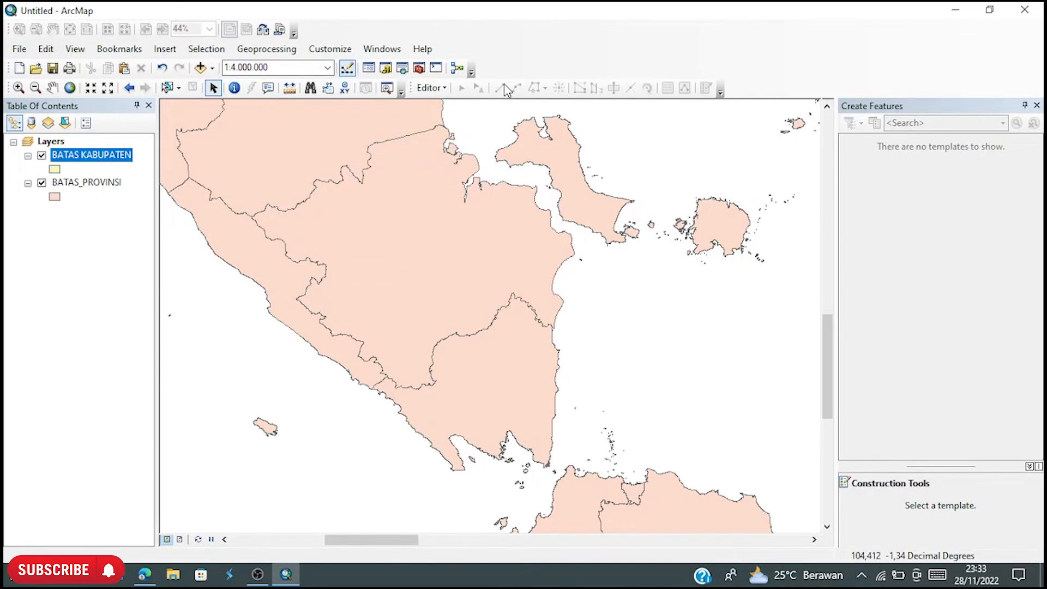
- Try out the Full Extent, Pan, Zoom Out and Zoom In tools on the map of Indonesia
{"action": "left_click", "coordinate": [69, 89]}
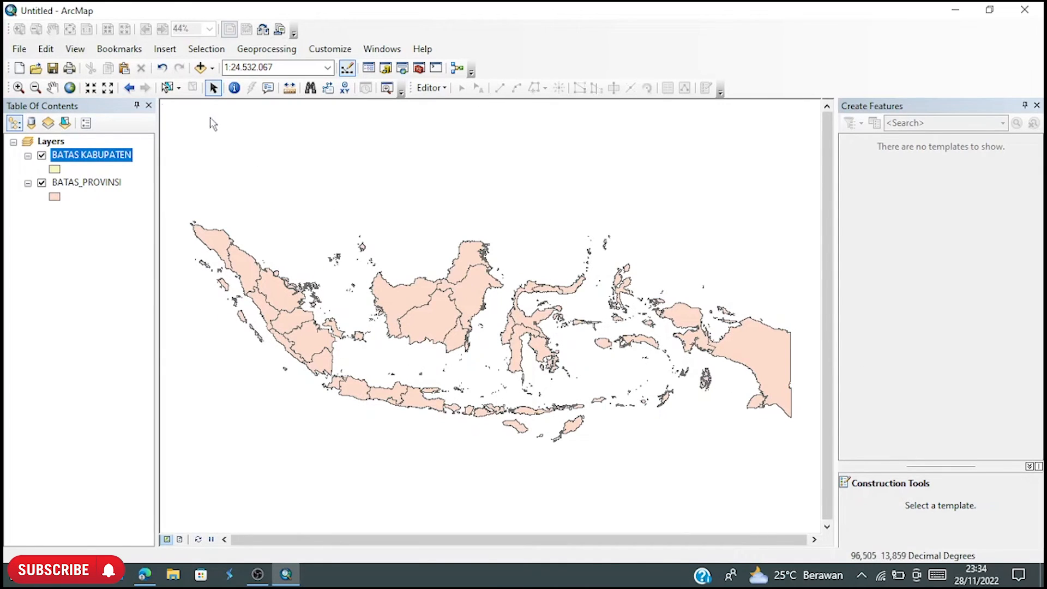
{"action": "left_click", "coordinate": [53, 88]}
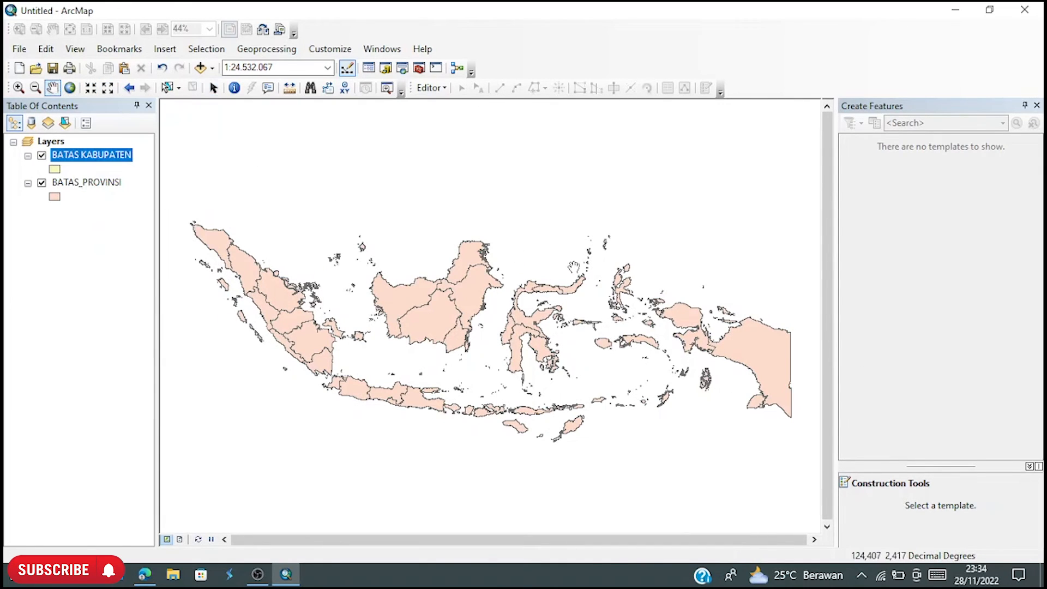
{"action": "left_click_drag", "start_coordinate": [513, 276], "coordinate": [597, 284]}
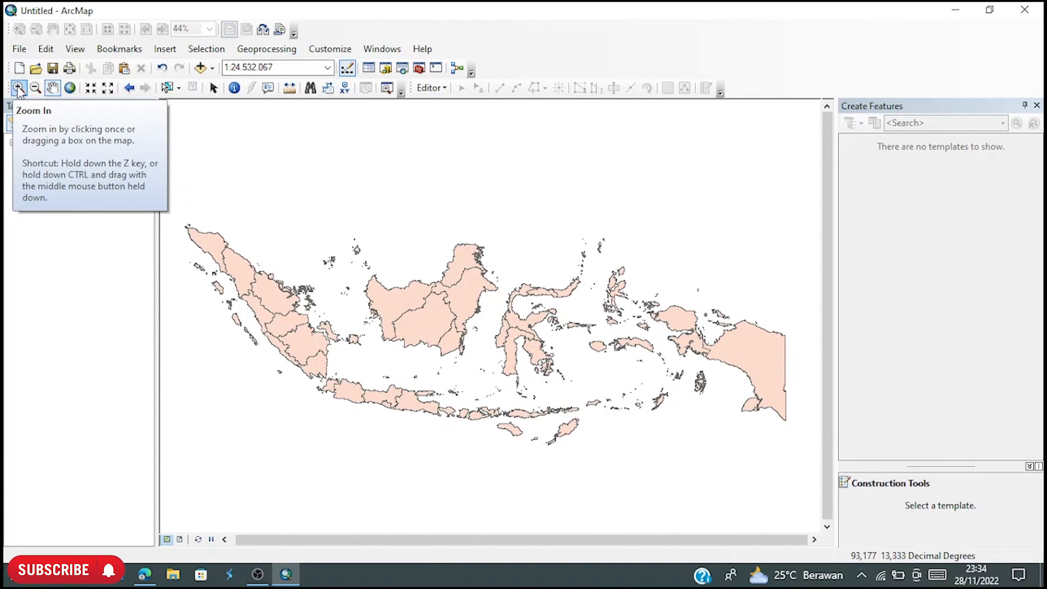
{"action": "left_click", "coordinate": [34, 88]}
{"action": "left_click_drag", "start_coordinate": [357, 276], "coordinate": [504, 352]}
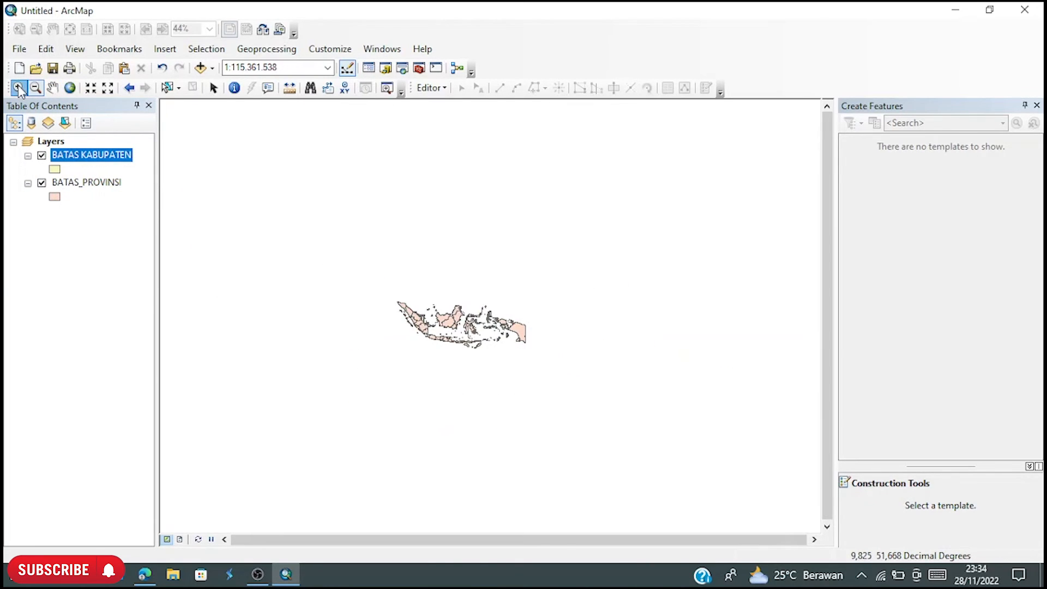
{"action": "left_click", "coordinate": [35, 88]}
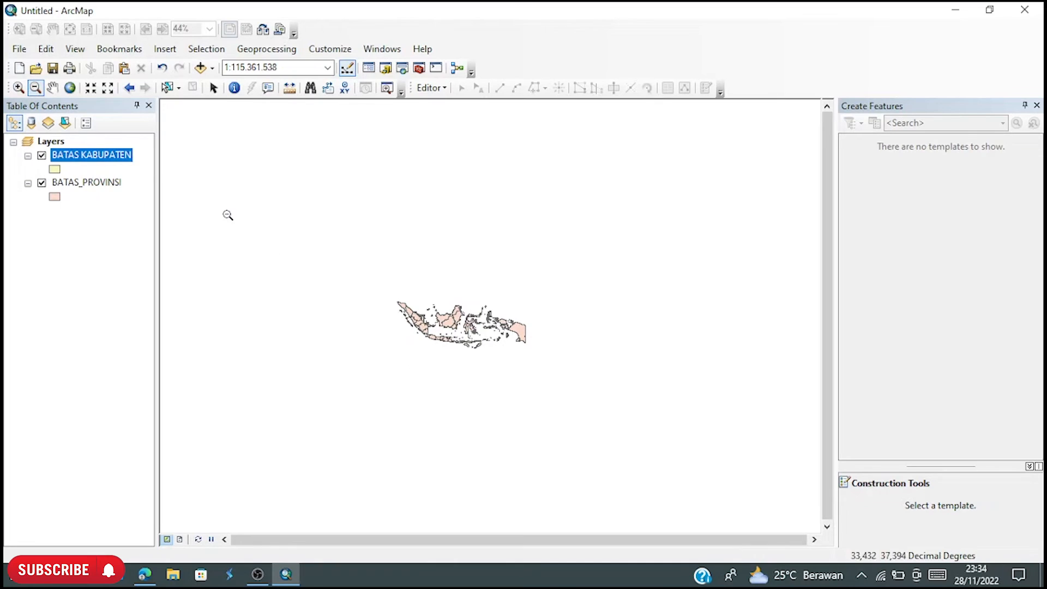
{"action": "left_click", "coordinate": [18, 88]}
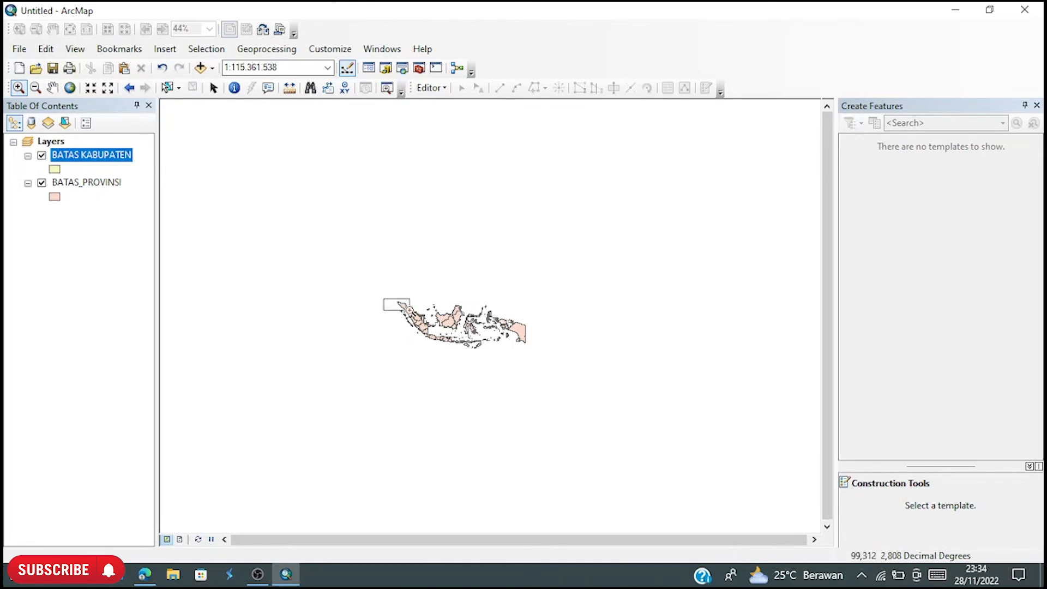
{"action": "left_click_drag", "start_coordinate": [409, 310], "coordinate": [573, 385]}
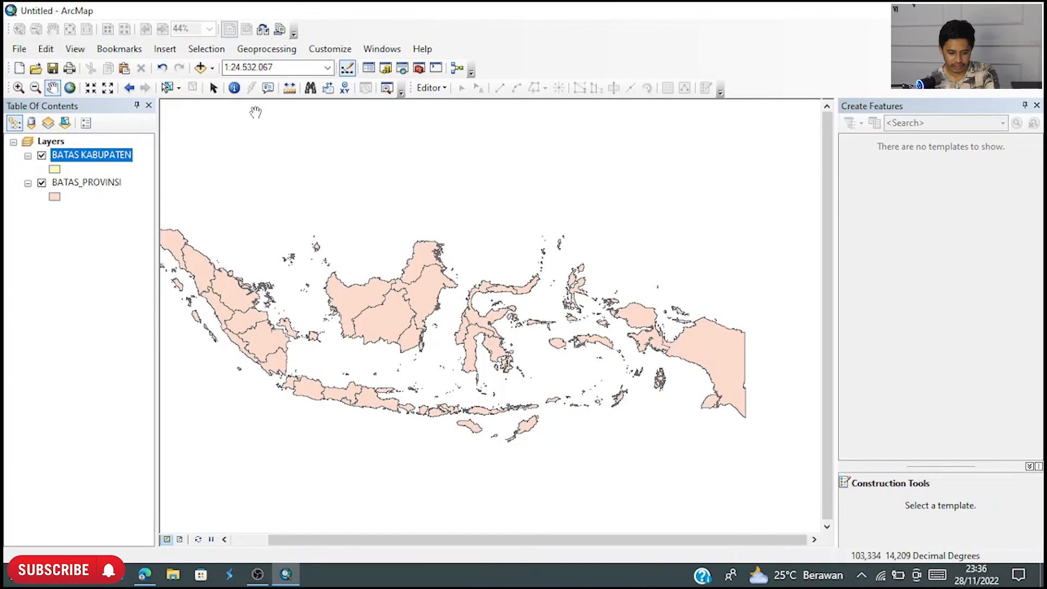
- Identify the Kalimantan Tengah province polygon to view its attributes, and close the results
{"action": "left_click", "coordinate": [235, 88]}
{"action": "scroll", "coordinate": [409, 325], "scroll_direction": "up", "scroll_amount": 3}
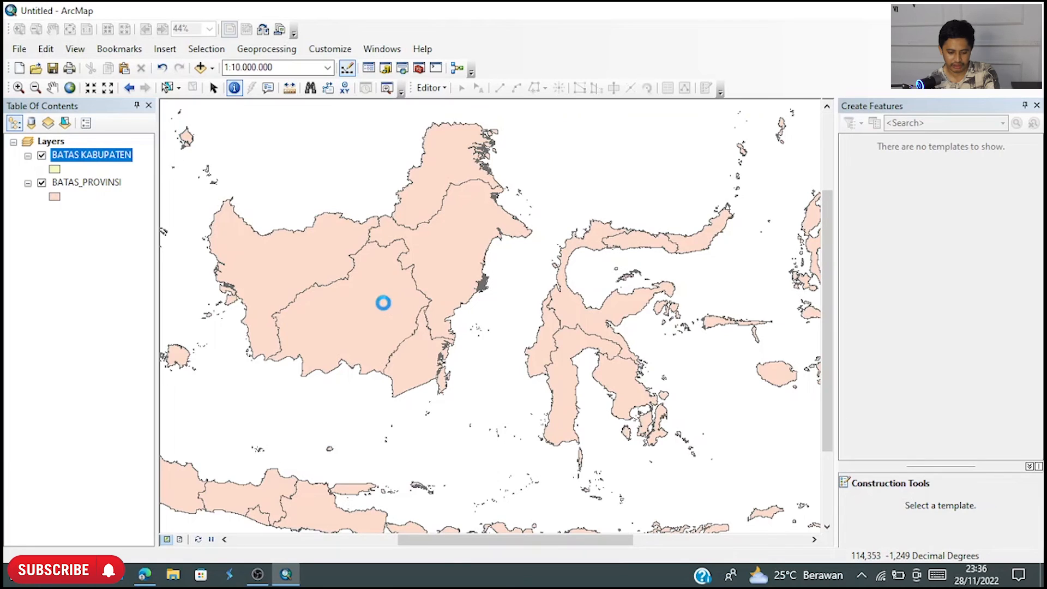
{"action": "left_click", "coordinate": [384, 303]}
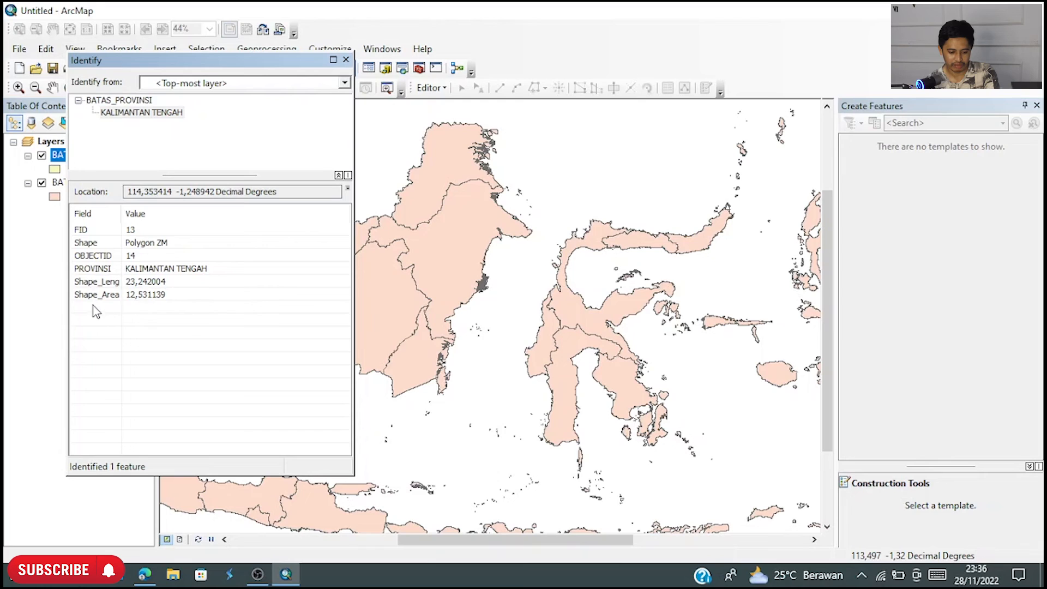
{"action": "left_click", "coordinate": [346, 60]}
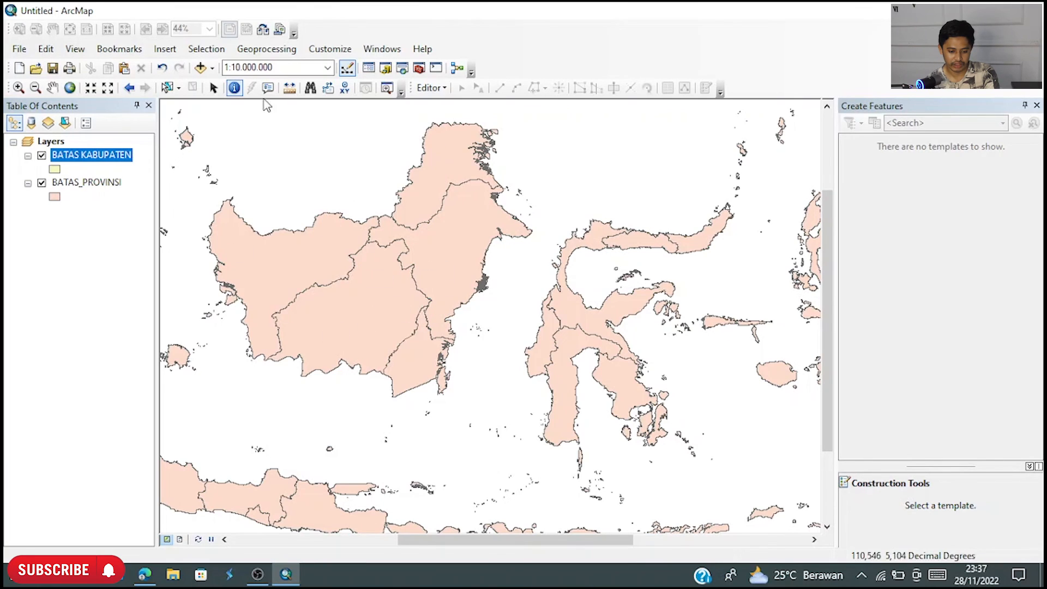
- Measure a roughly horizontal distance inside Kalimantan Tengah with the Measure tool, and close the measurement
{"action": "left_click", "coordinate": [290, 87]}
{"action": "left_click", "coordinate": [353, 110]}
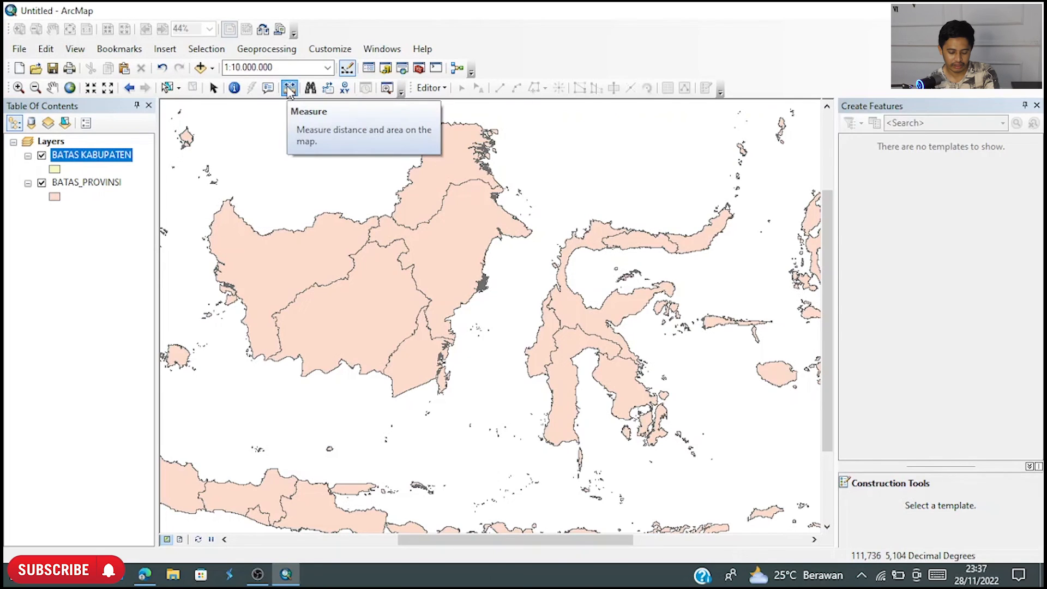
{"action": "left_click", "coordinate": [290, 88]}
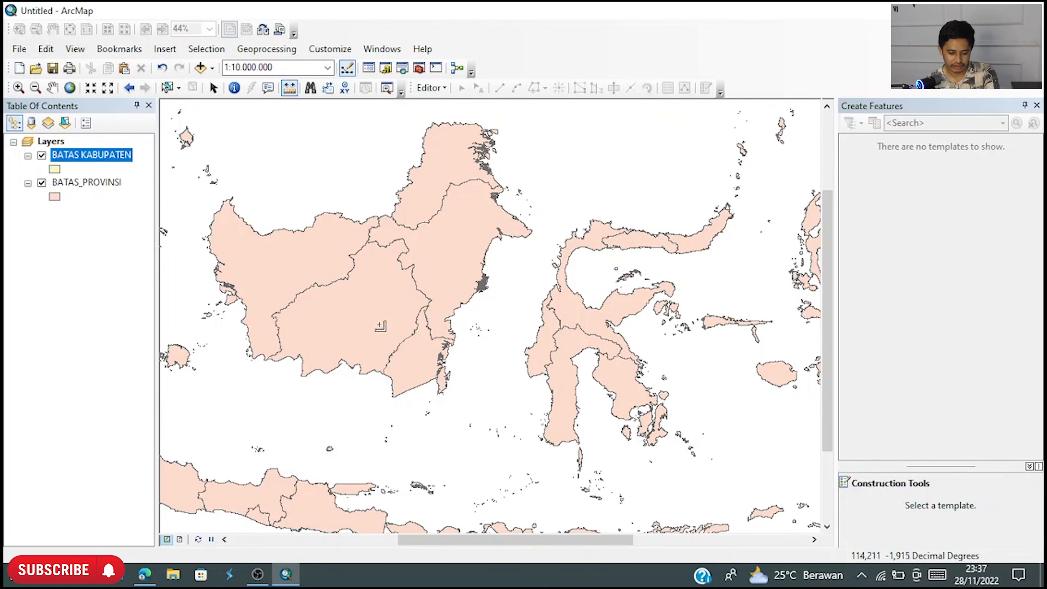
{"action": "scroll", "coordinate": [355, 311], "scroll_direction": "up", "scroll_amount": 3}
{"action": "left_click", "coordinate": [260, 279]}
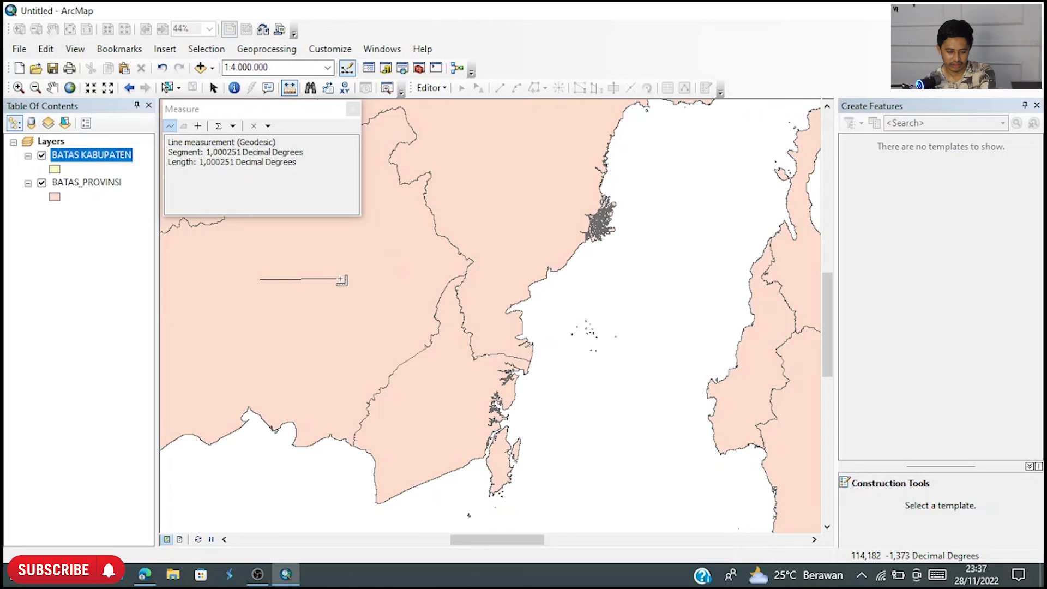
{"action": "left_click", "coordinate": [342, 280]}
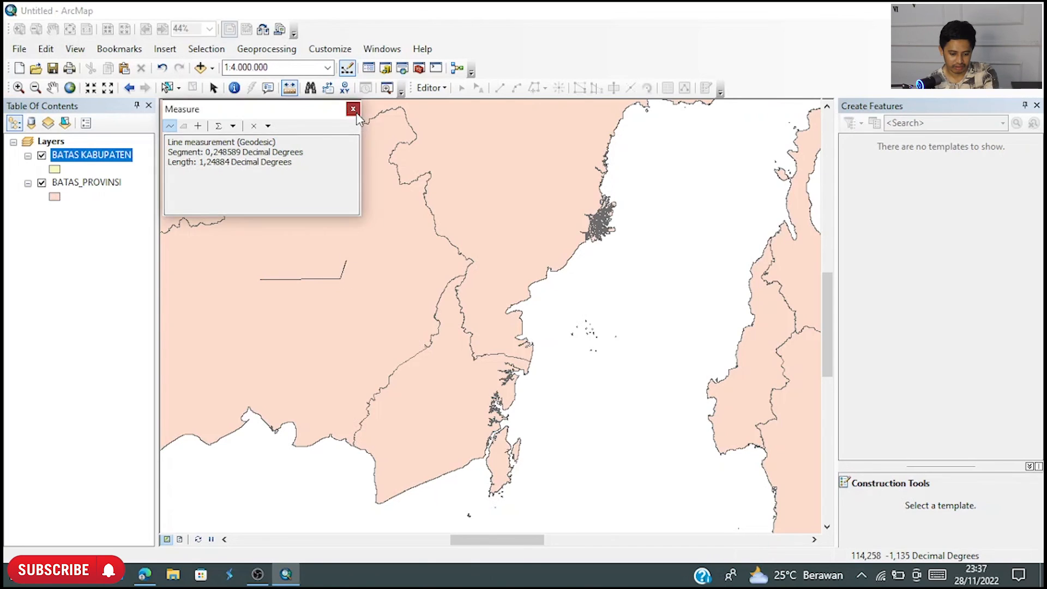
{"action": "left_click", "coordinate": [354, 111]}
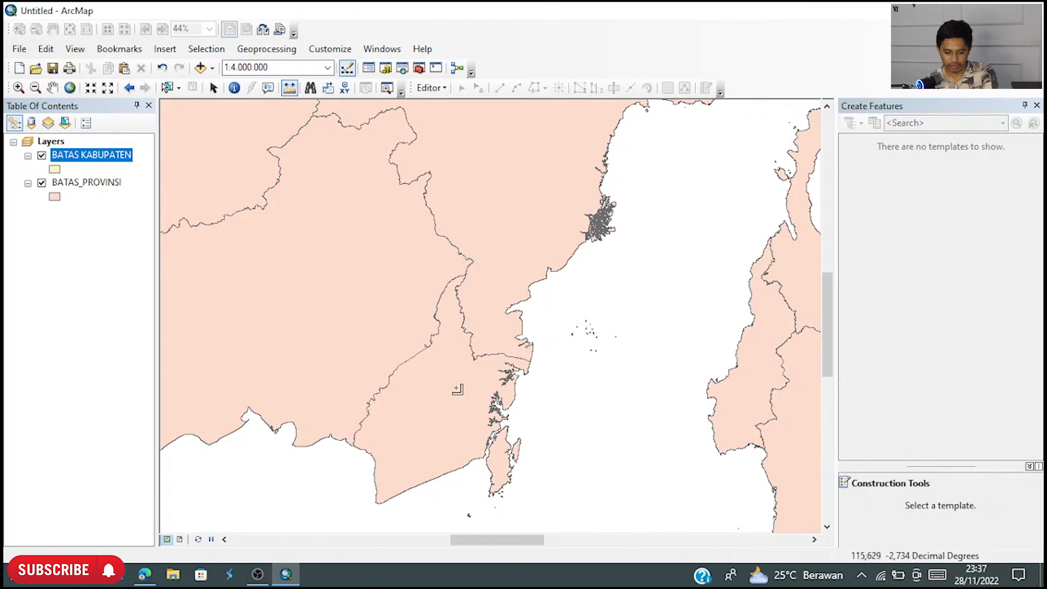
{"action": "scroll", "coordinate": [547, 312], "scroll_direction": "down", "scroll_amount": 4}
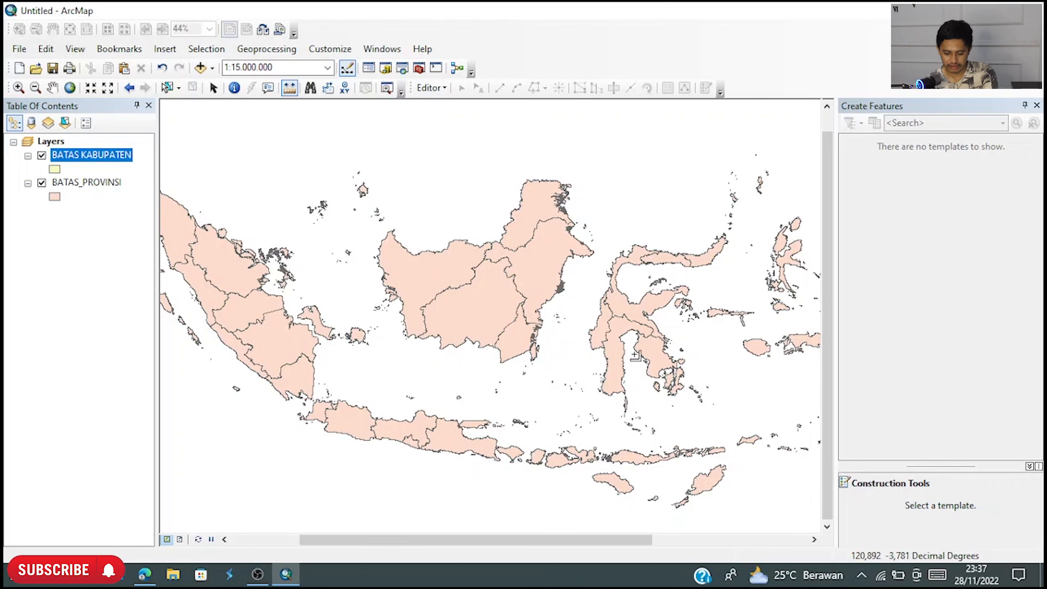
{"action": "scroll", "coordinate": [636, 355], "scroll_direction": "down", "scroll_amount": 2}
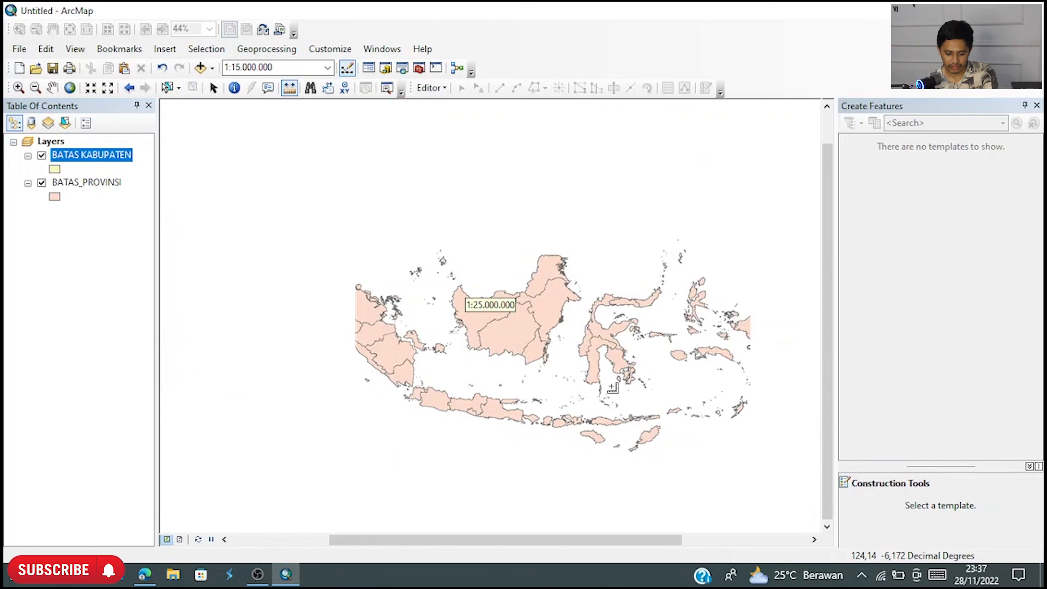
{"action": "left_click_drag", "start_coordinate": [555, 366], "coordinate": [471, 356]}
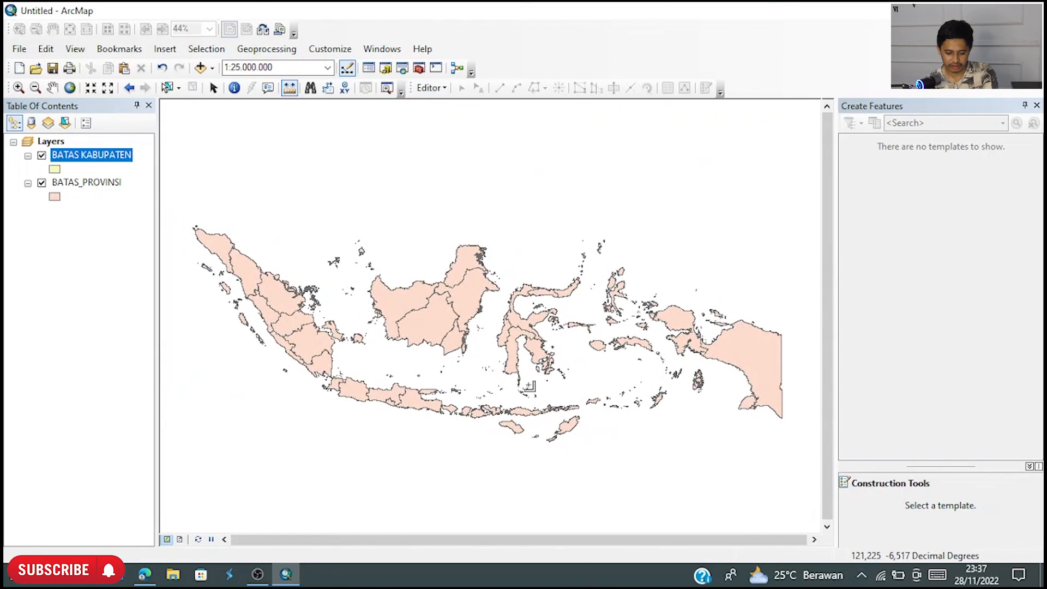